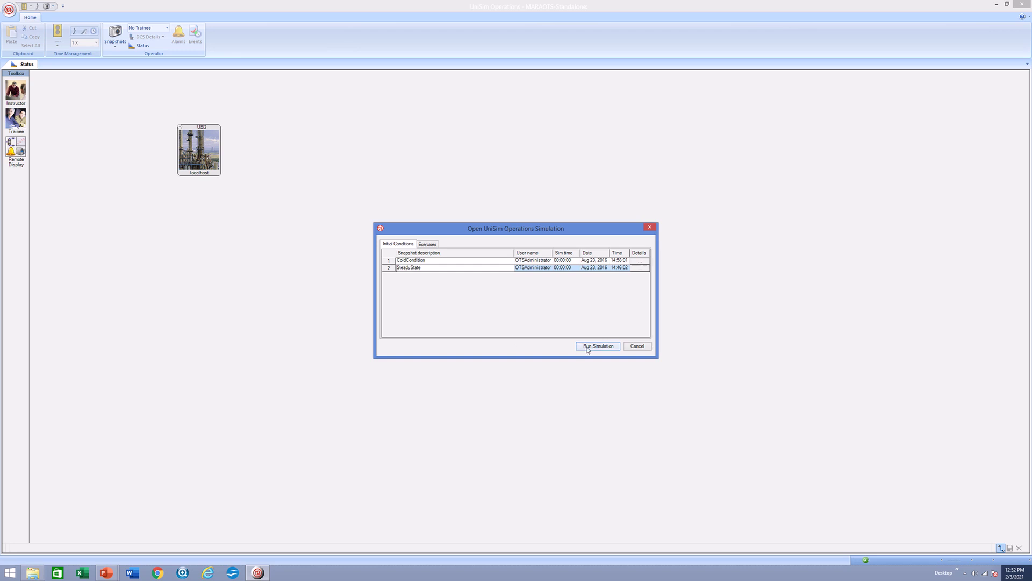
# Step: Run the simulation from the SteadyState initial condition without a trainee
pyautogui.doubleClick(454, 271)
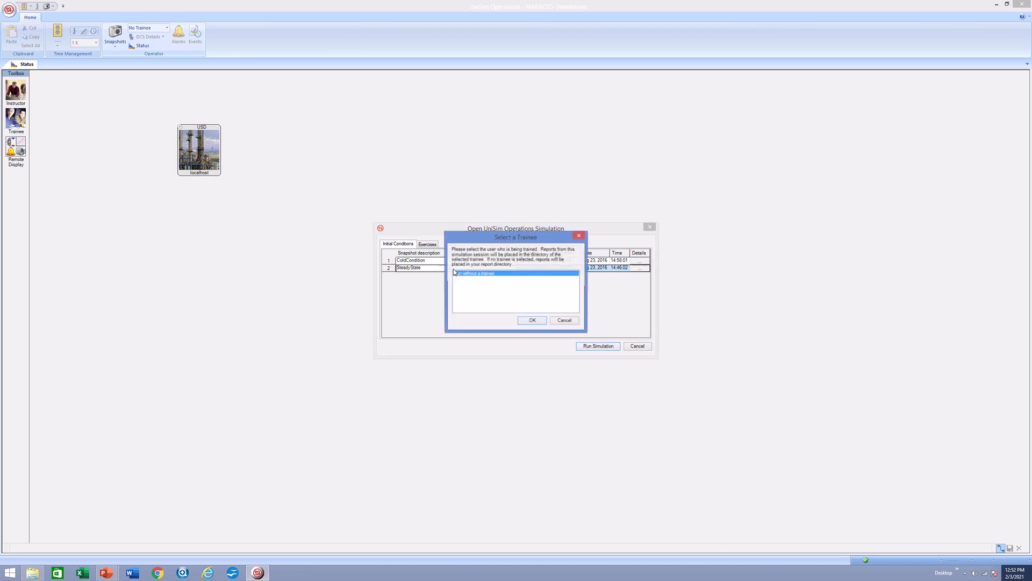
pyautogui.click(532, 321)
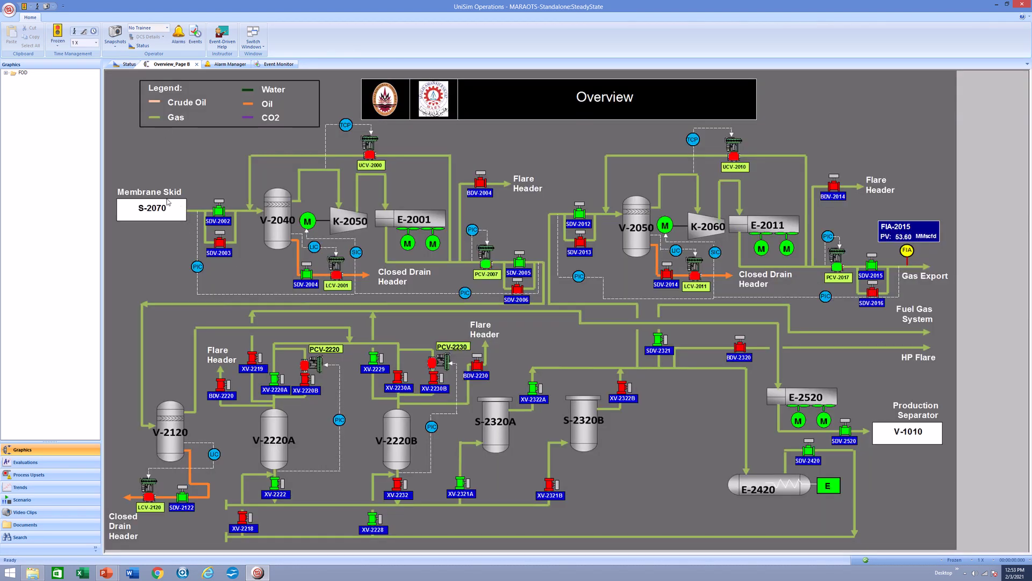
# Step: Examine the two process overview pages by following the S-2070 and V-2040 links between them
pyautogui.click(162, 211)
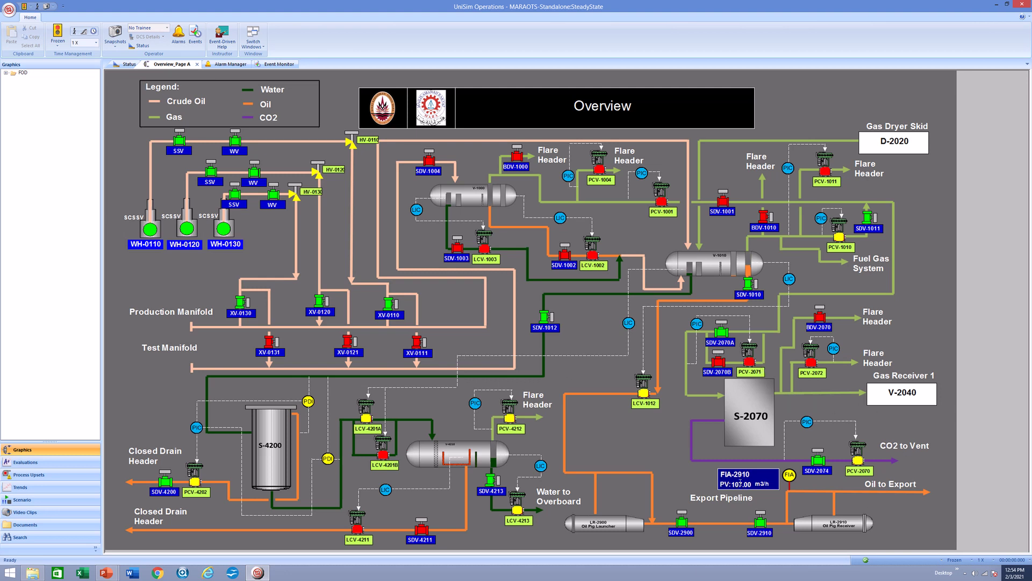
pyautogui.click(918, 401)
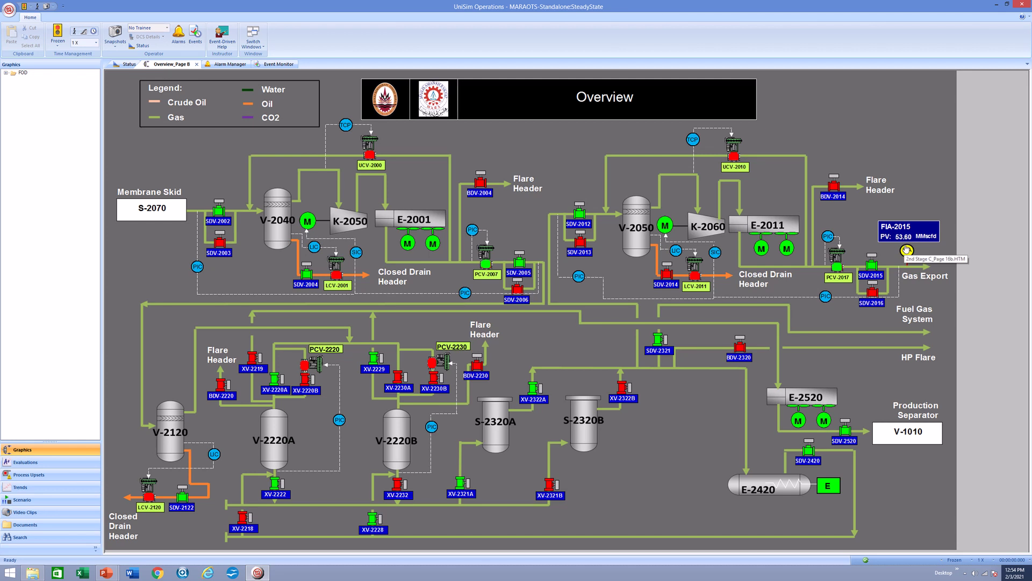
pyautogui.click(170, 209)
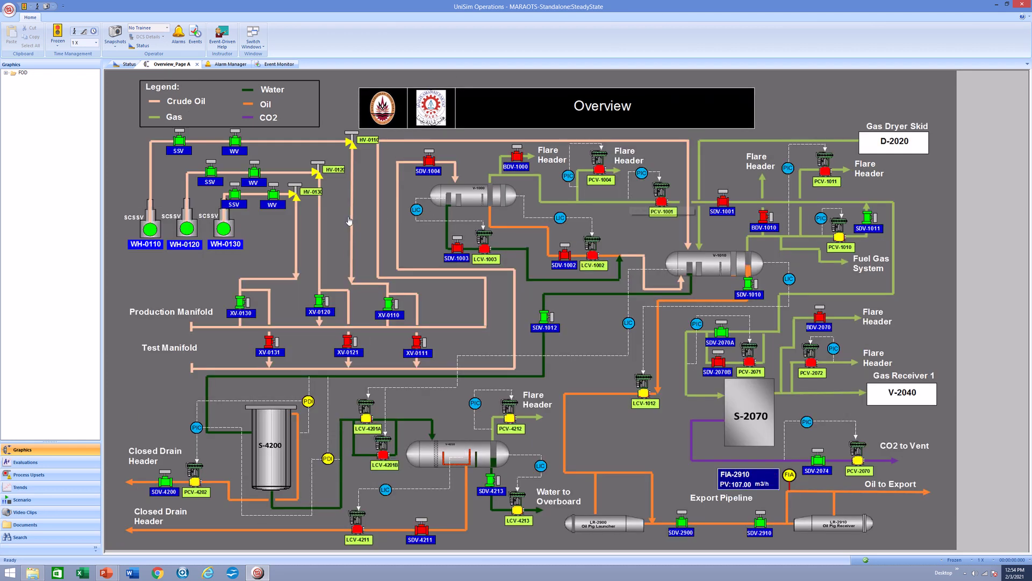
# Step: Review the saved overlay snapshots without loading one, and close the snapshot list
pyautogui.click(117, 44)
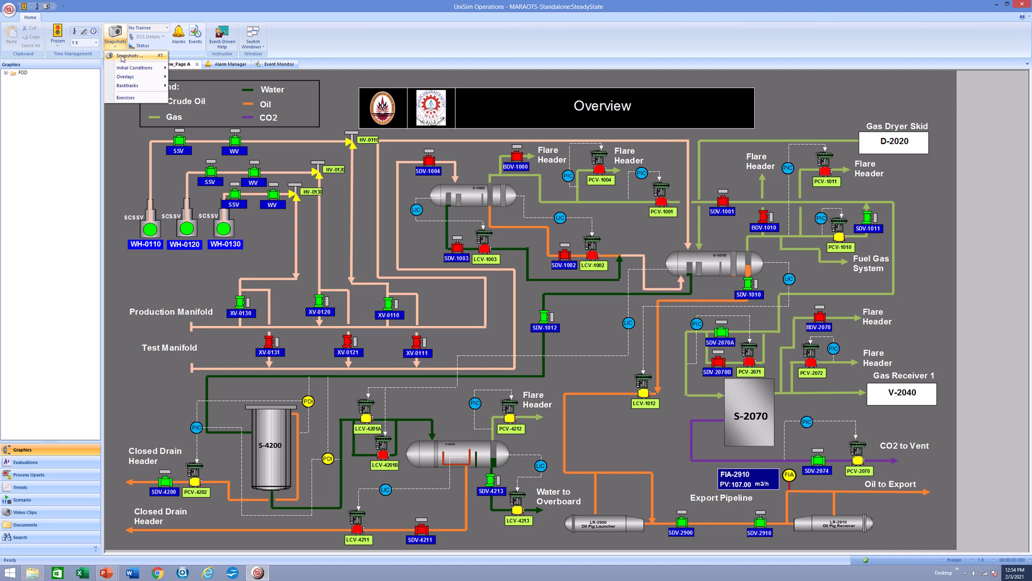
pyautogui.click(127, 55)
pyautogui.click(430, 242)
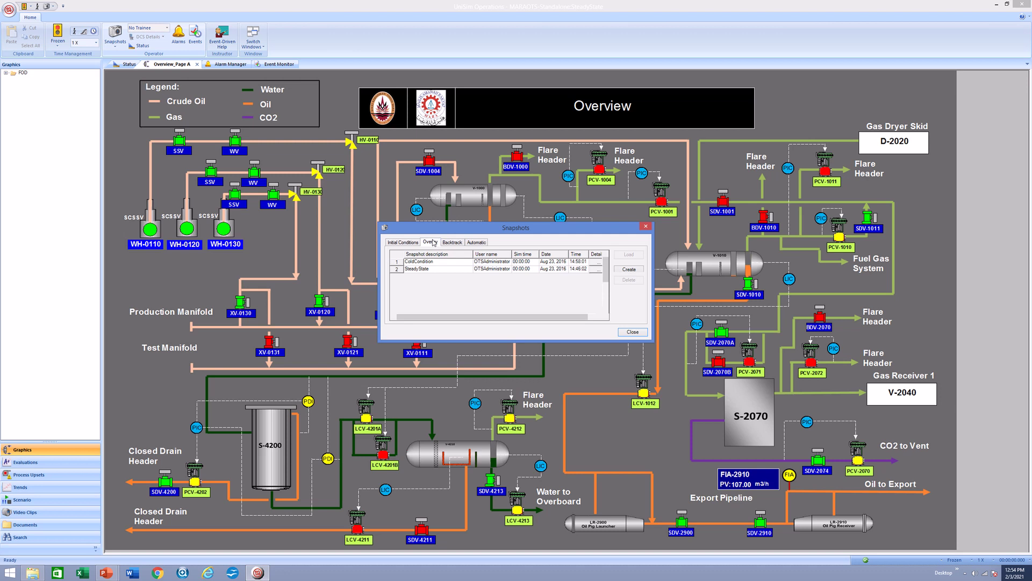
pyautogui.click(420, 263)
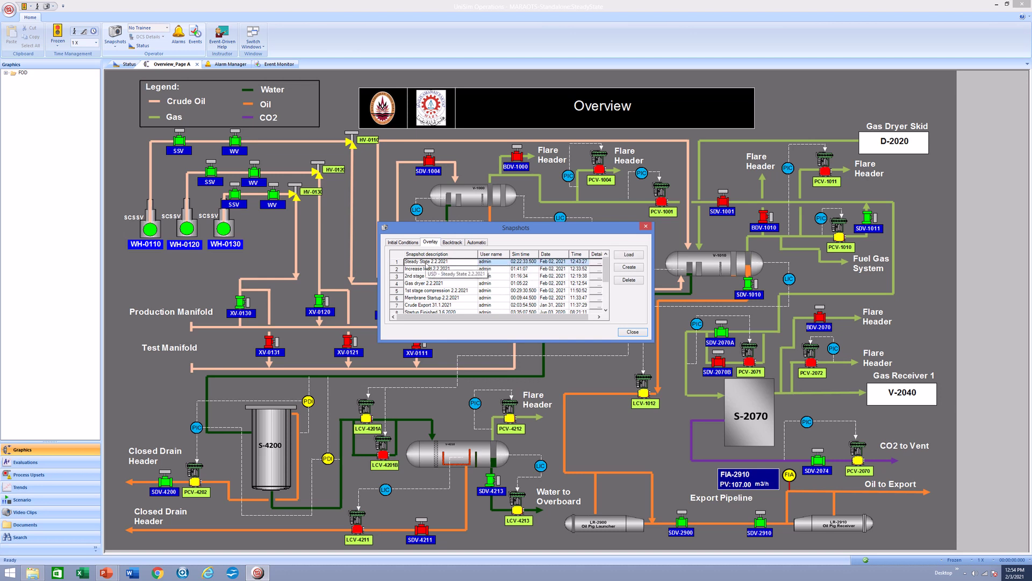
pyautogui.click(634, 333)
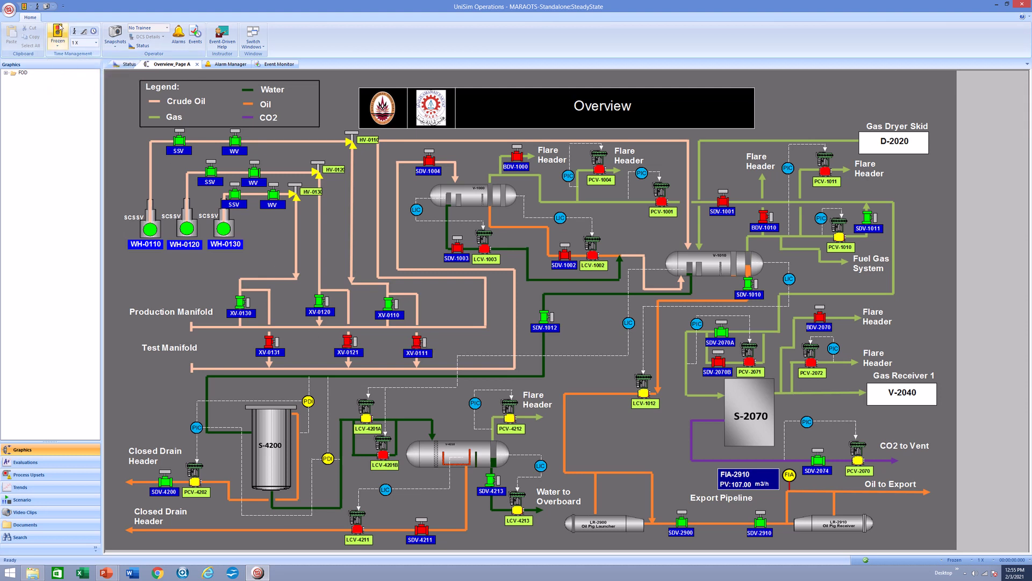
# Step: Unfreeze the simulation and lower the computer's sound volume
pyautogui.click(59, 34)
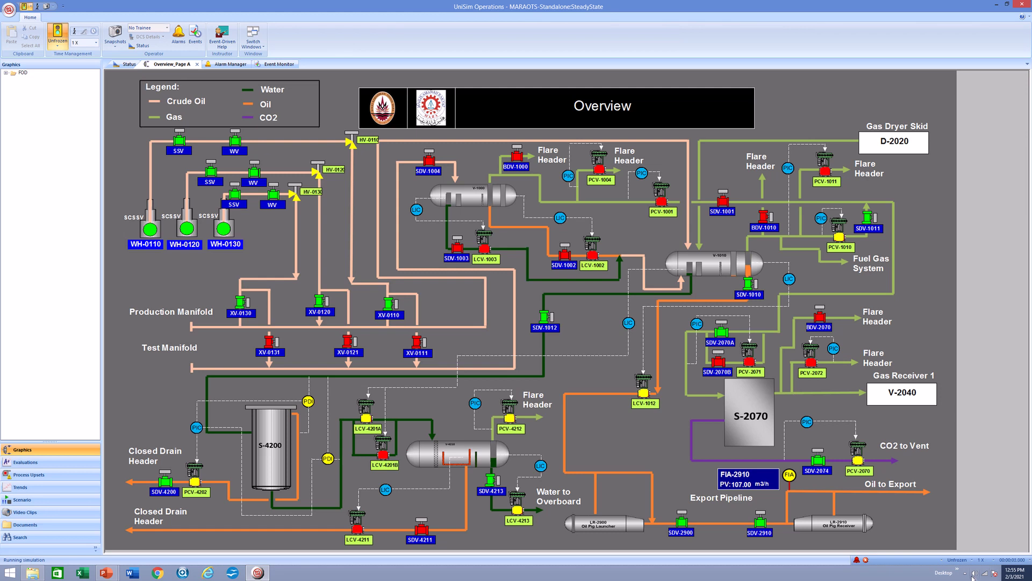
pyautogui.click(973, 573)
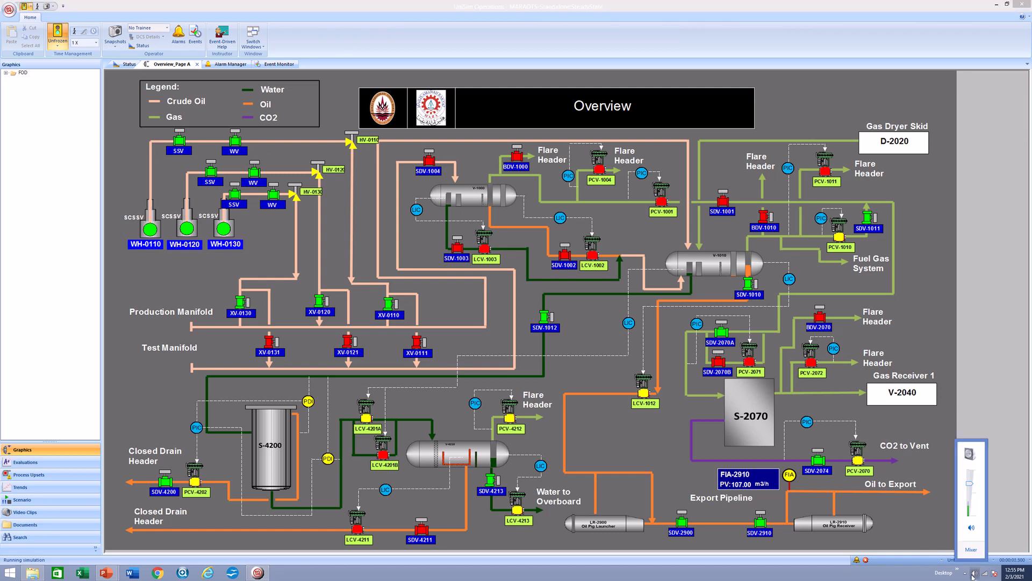
pyautogui.click(972, 508)
pyautogui.click(860, 569)
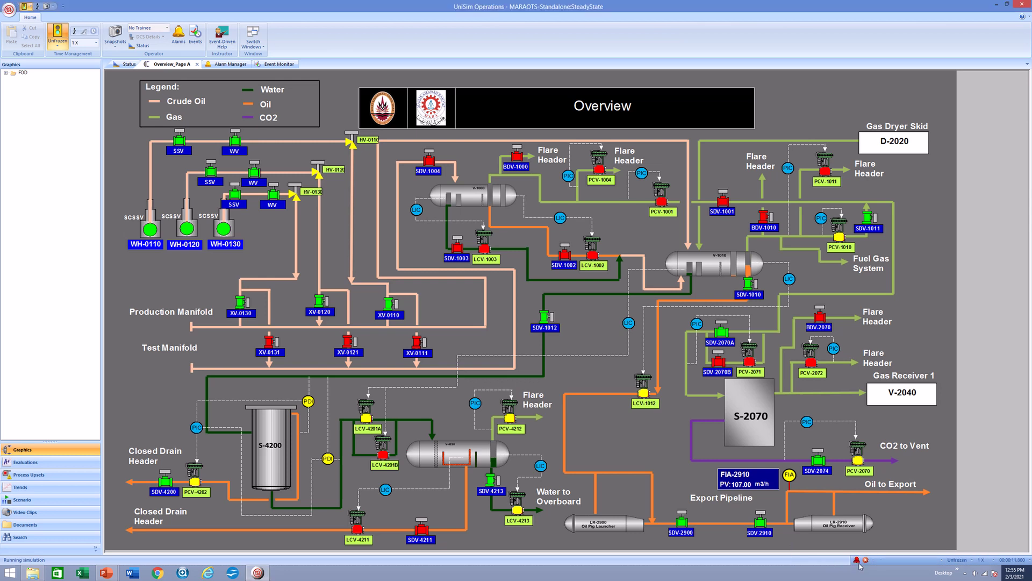
# Step: Acknowledge the active alarms in the Alarm Manager and return to Overview Page A
pyautogui.click(857, 561)
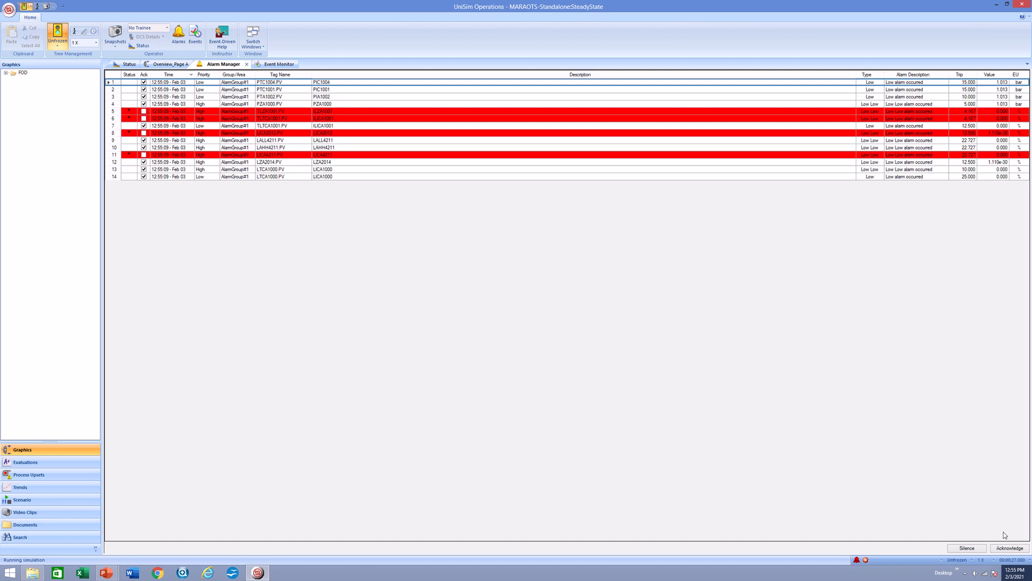
pyautogui.click(1010, 548)
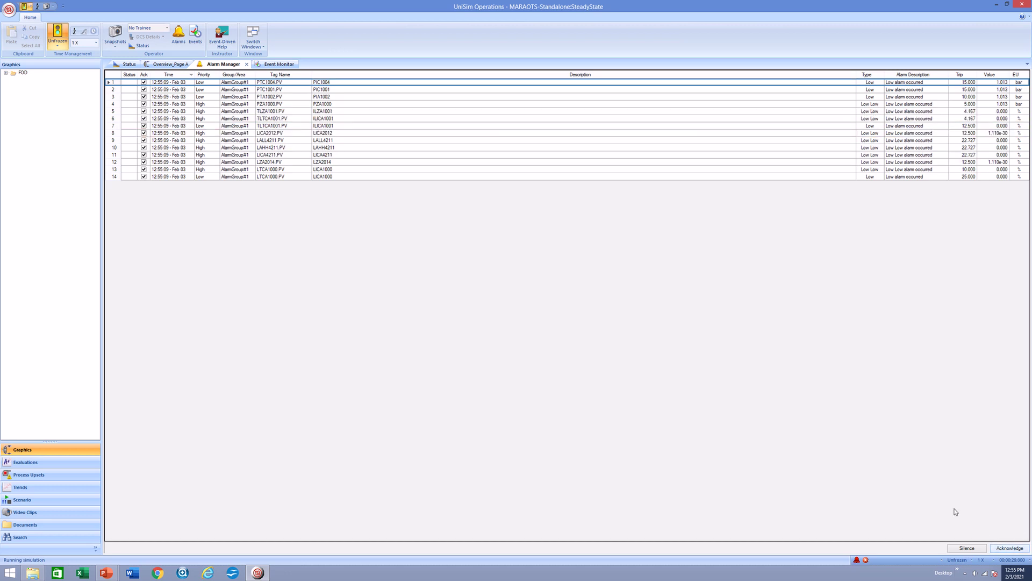
pyautogui.click(170, 64)
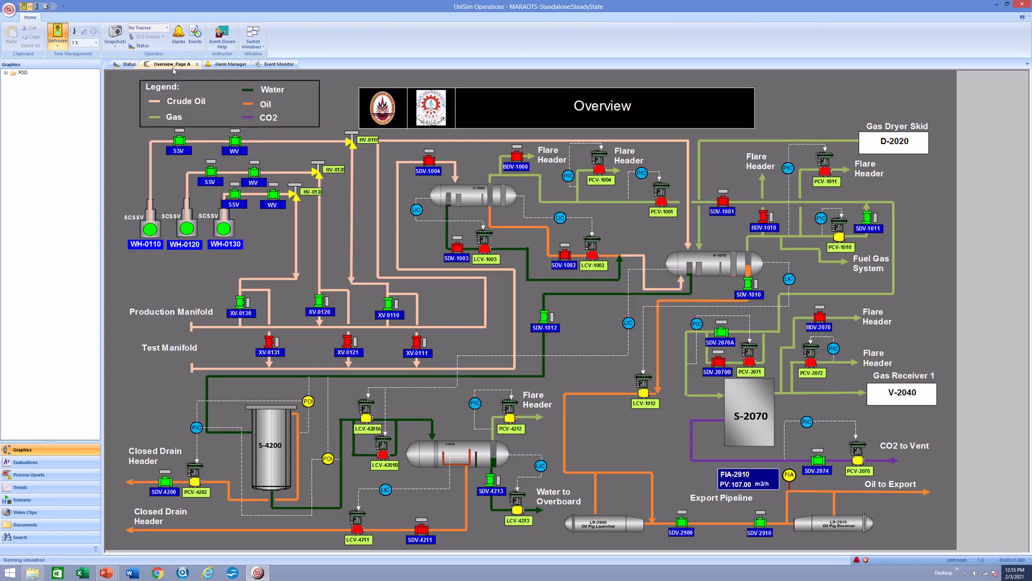
# Step: Inspect the Test Separator display with its LICA-1000 controller, and recheck the alarm list
pyautogui.click(485, 213)
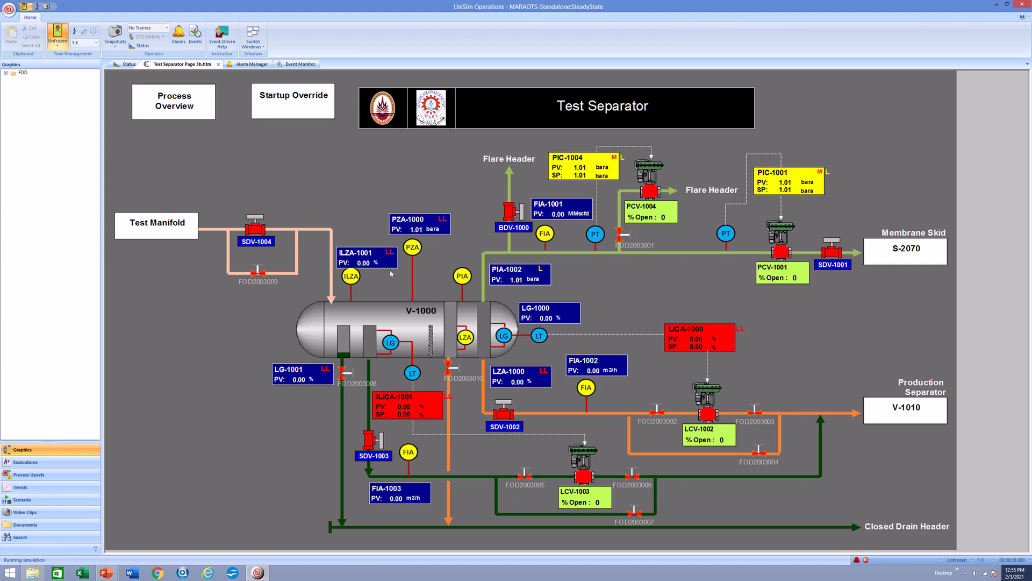
pyautogui.click(688, 342)
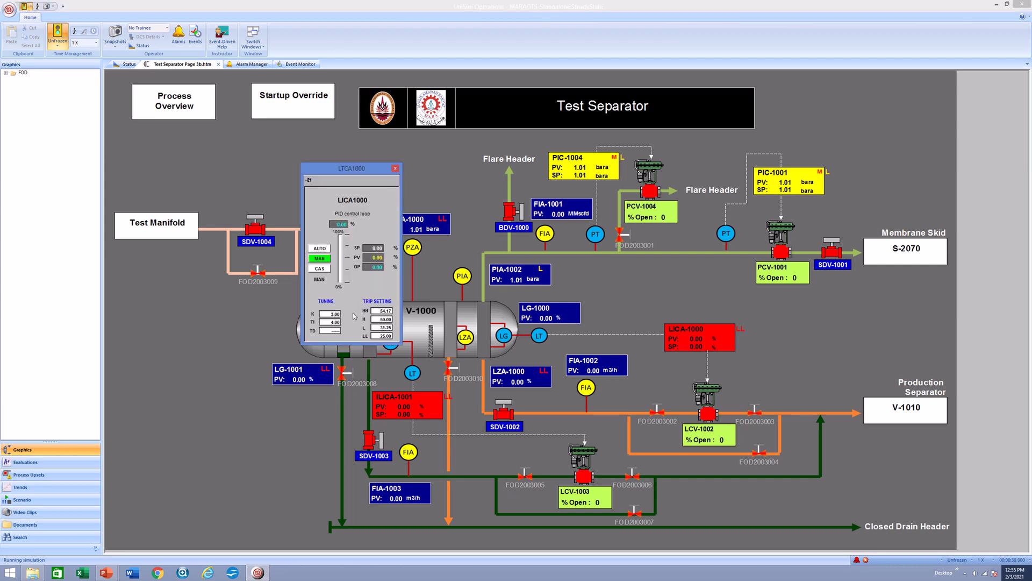
pyautogui.click(395, 168)
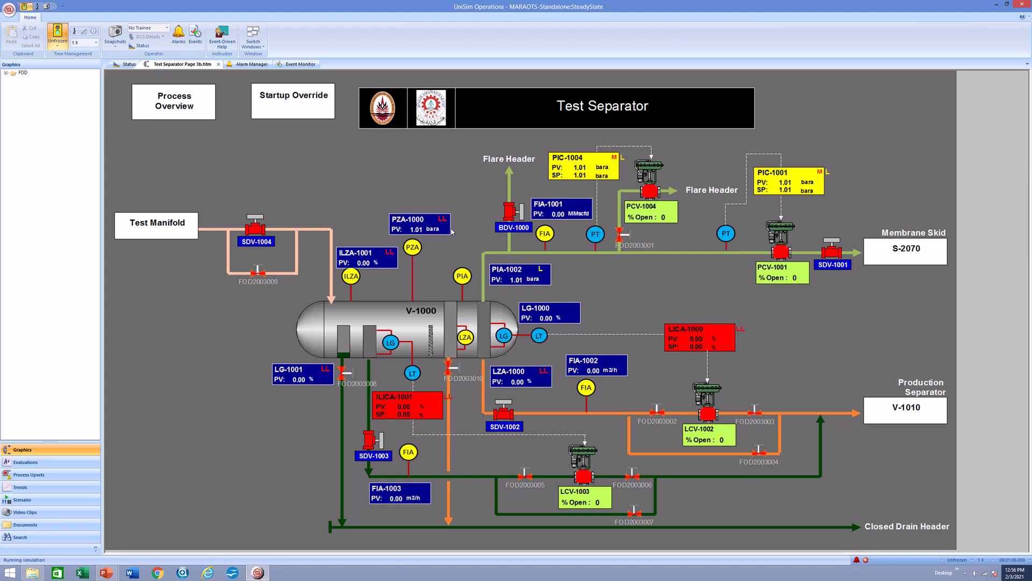
pyautogui.click(178, 114)
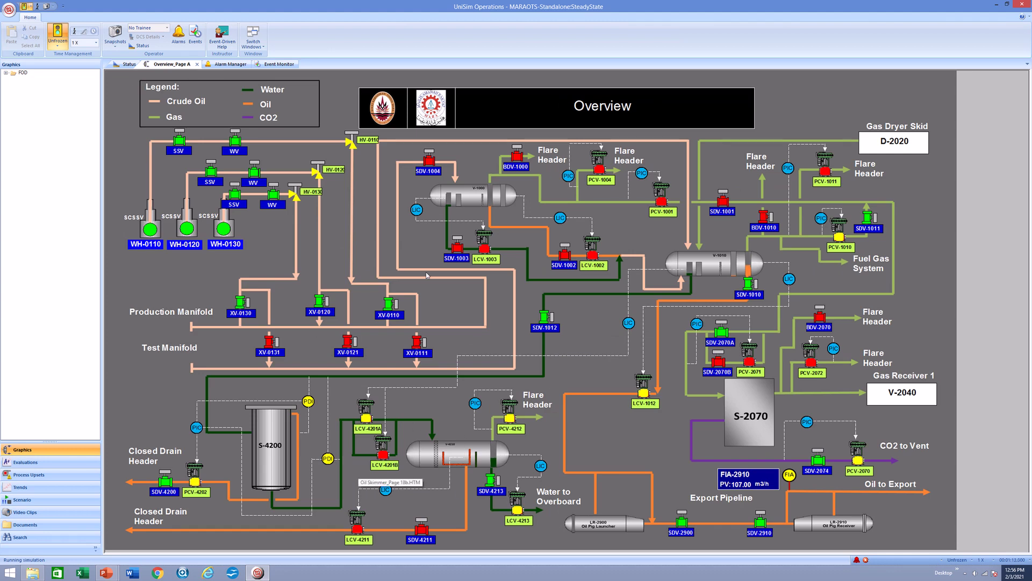
pyautogui.click(224, 64)
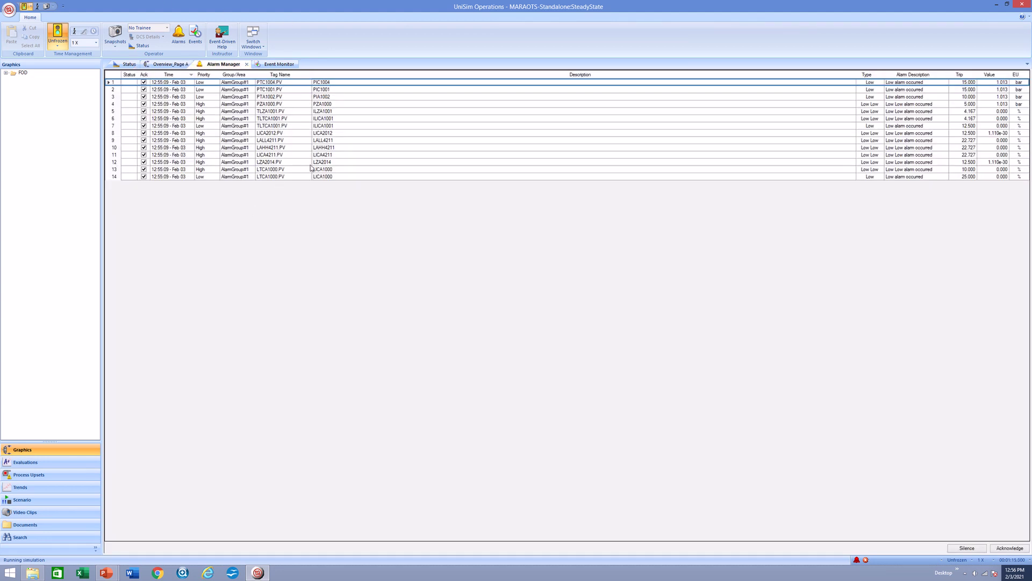
pyautogui.click(169, 64)
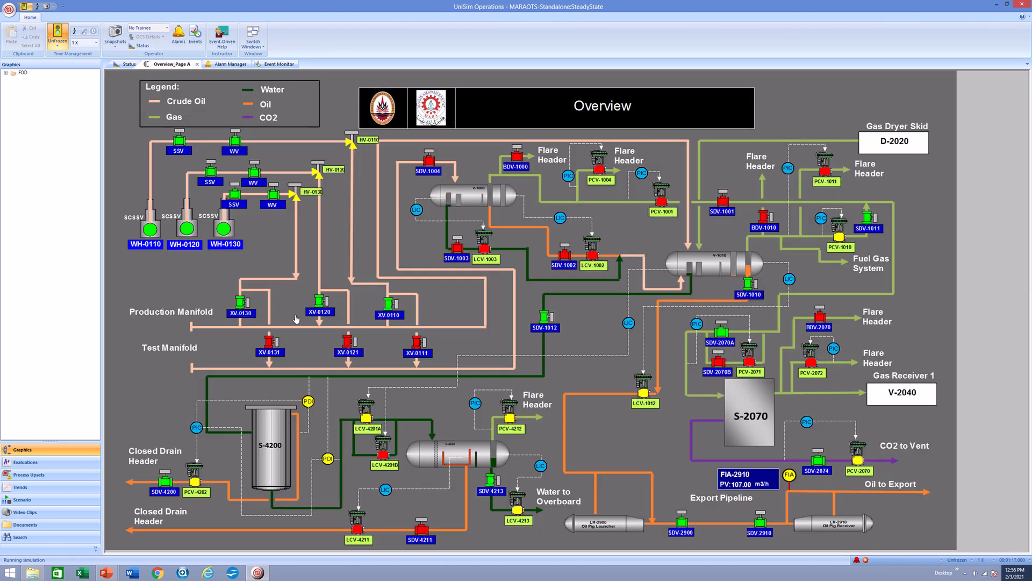
# Step: Examine the Hydrocyclone S-4200 and Oil Skimmer V-4210 displays, ending at the process overview
pyautogui.click(289, 447)
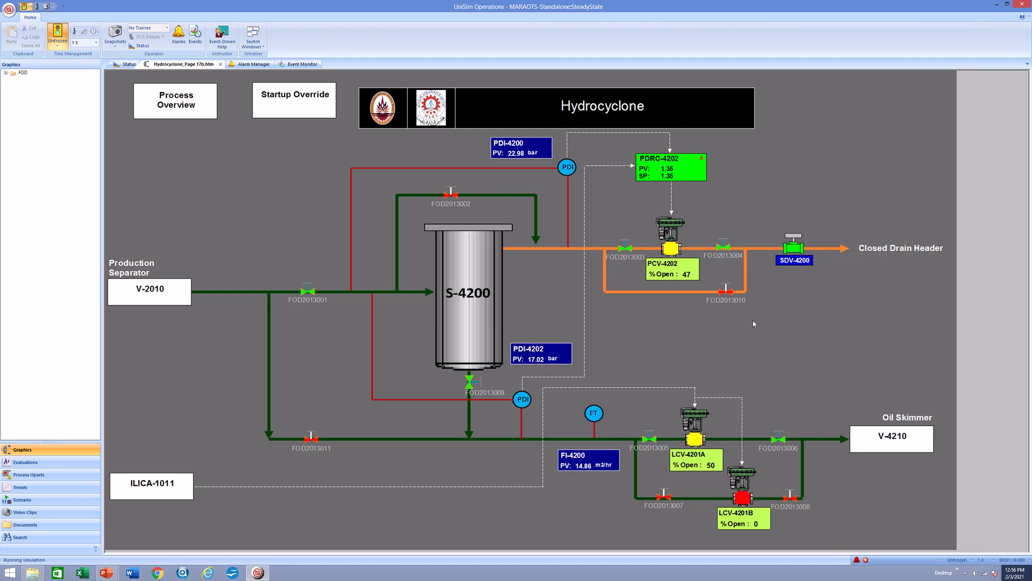
pyautogui.click(894, 440)
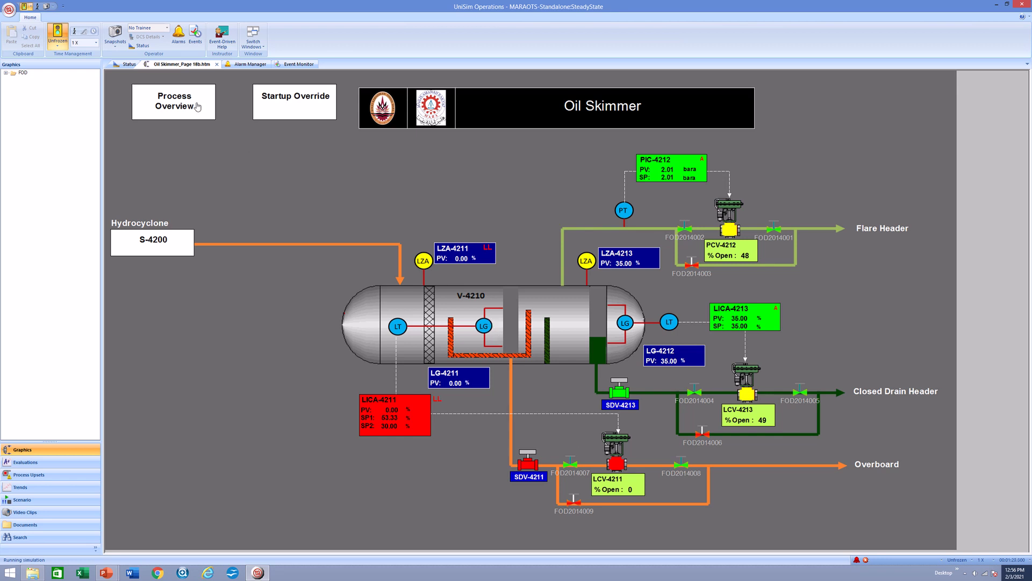
pyautogui.click(151, 115)
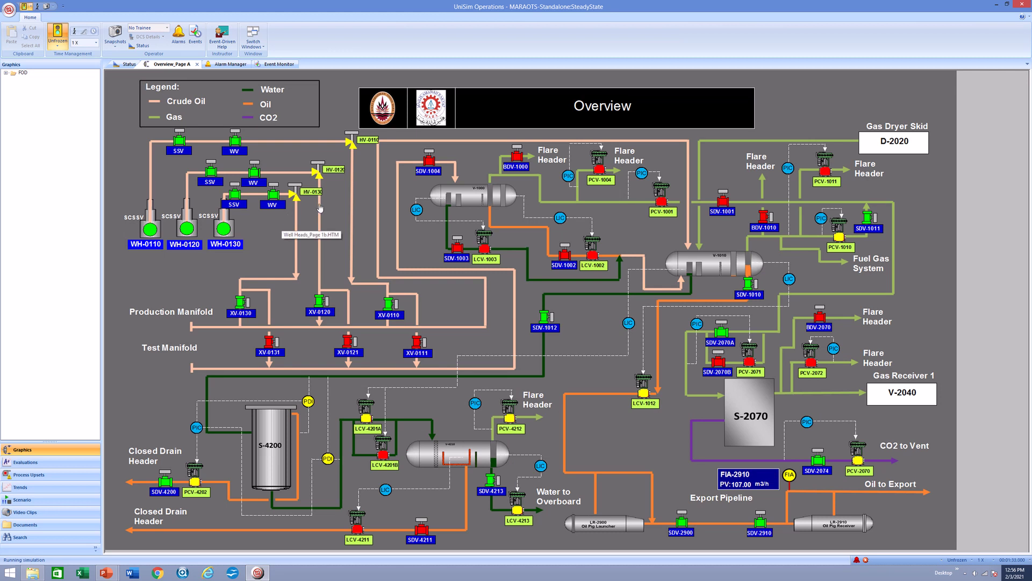
# Step: On the production well display, open the HV-0130 and HV-0120 valve faceplates and place them one above the other
pyautogui.click(273, 243)
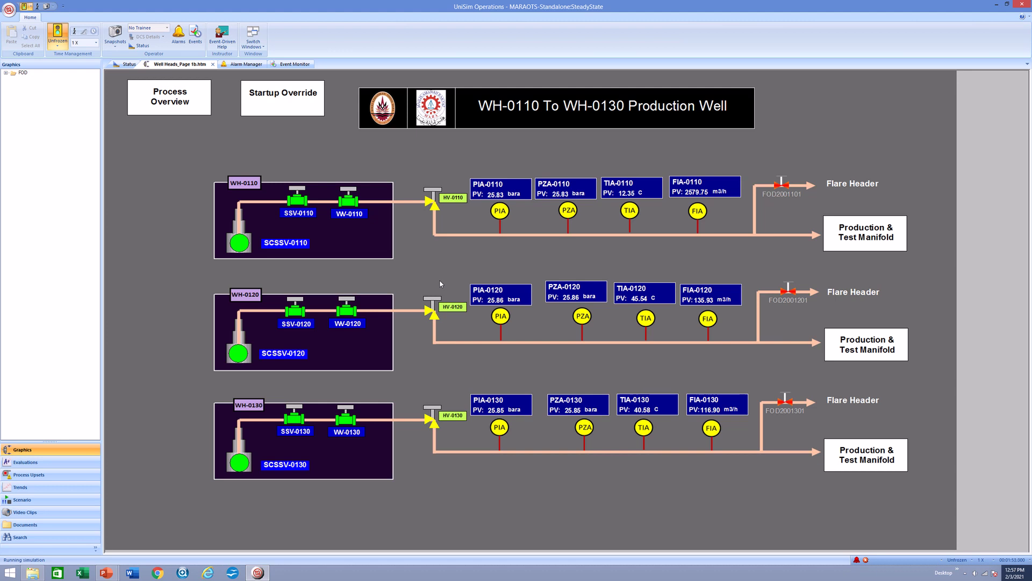
pyautogui.click(428, 422)
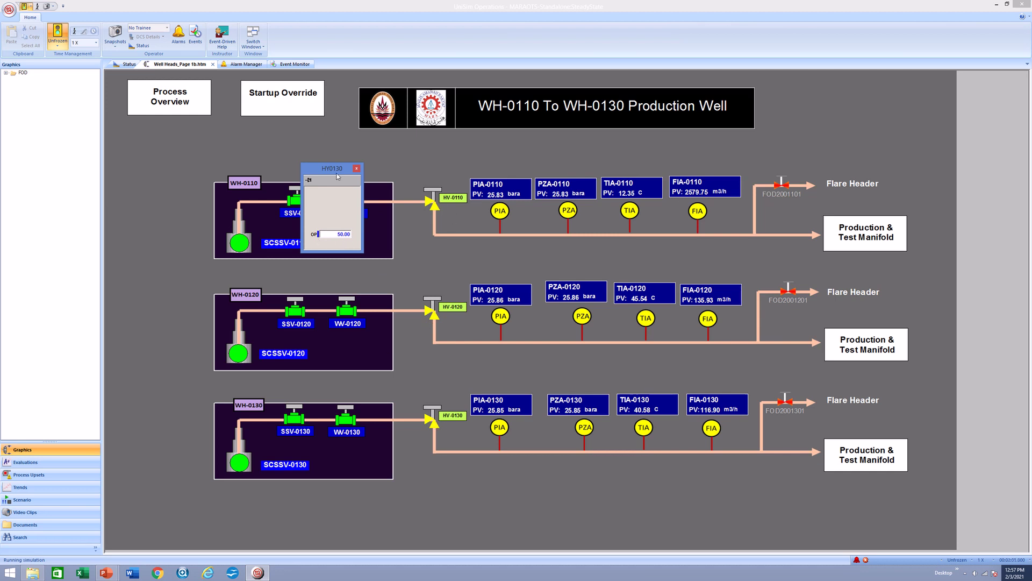
pyautogui.moveTo(343, 196); pyautogui.dragTo(370, 294)
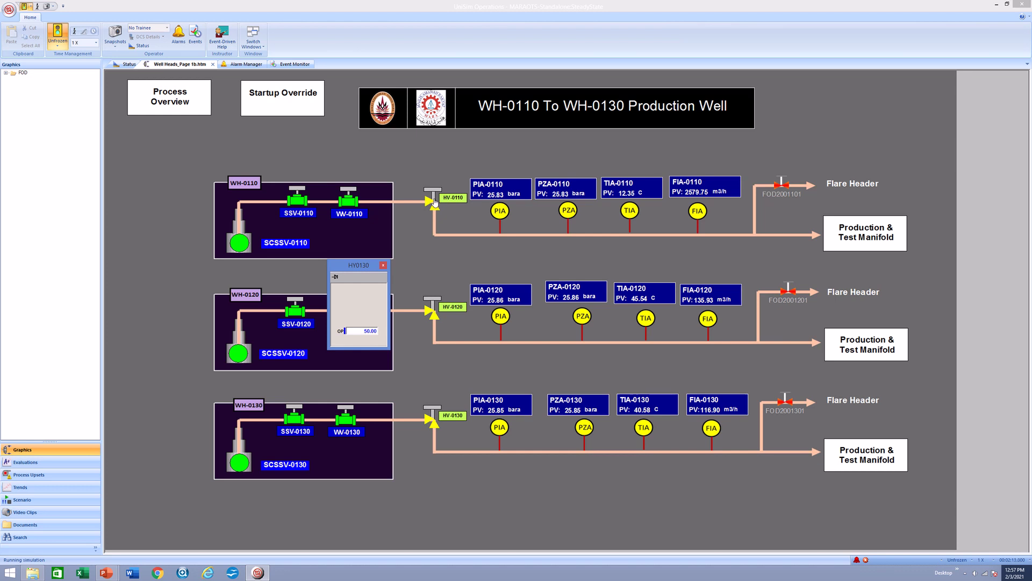
pyautogui.click(360, 330)
pyautogui.click(428, 315)
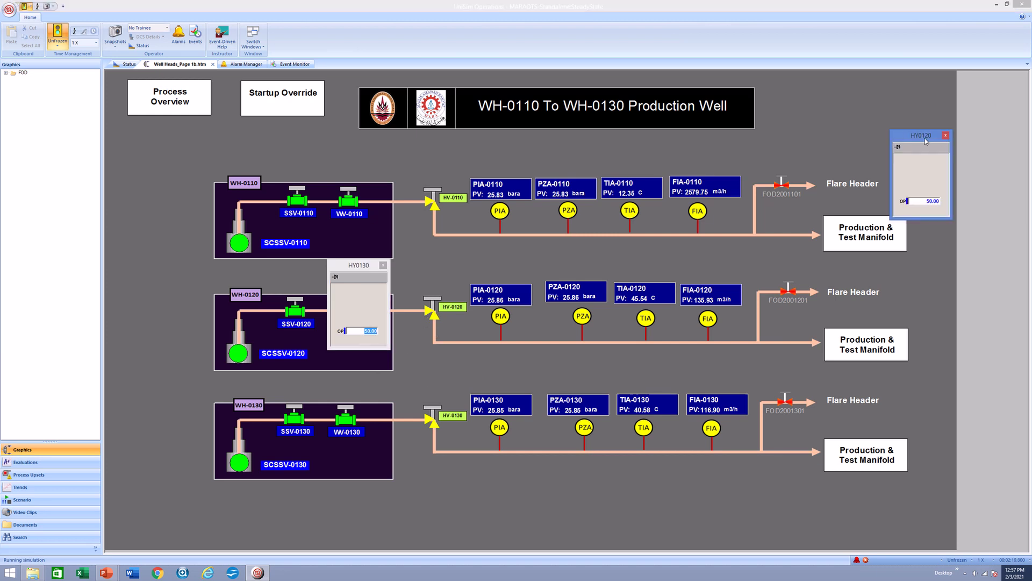
pyautogui.moveTo(926, 141); pyautogui.dragTo(363, 364)
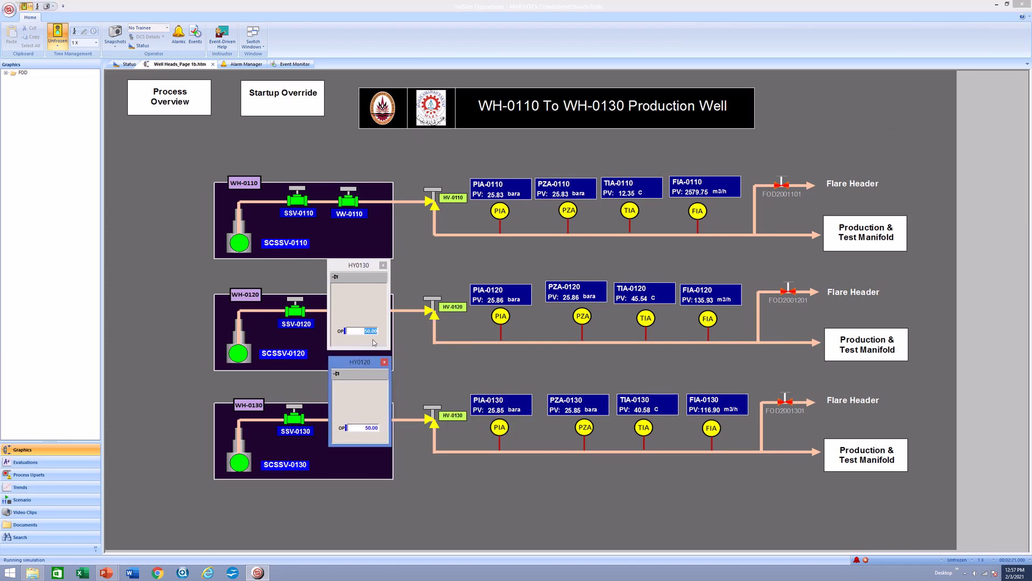
# Step: Set the outputs of well valves HV-0130 and HV-0120 to 45
pyautogui.click(356, 332)
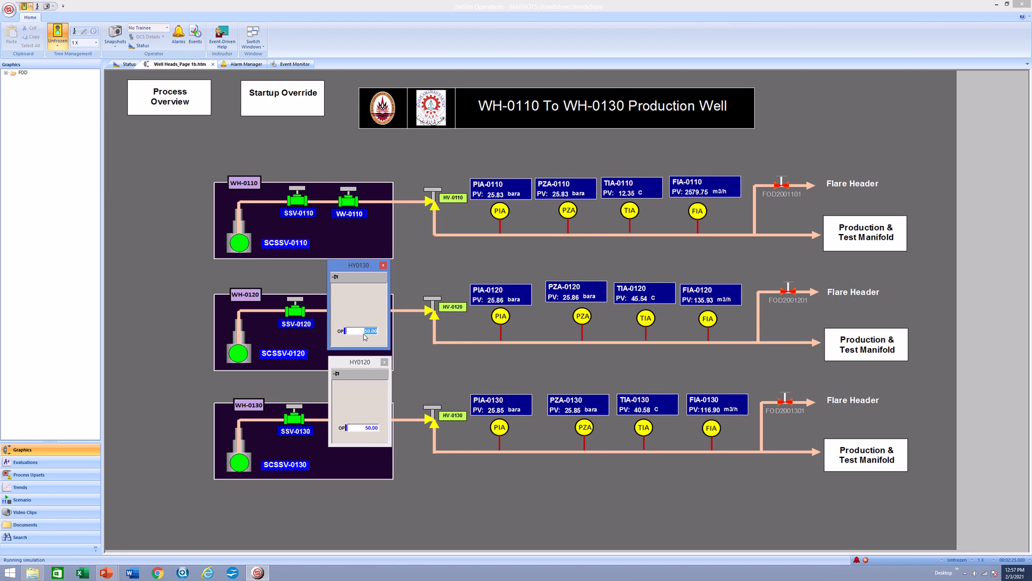
pyautogui.click(359, 332)
pyautogui.write('45')
pyautogui.press('Return')
pyautogui.click(365, 429)
pyautogui.write('45')
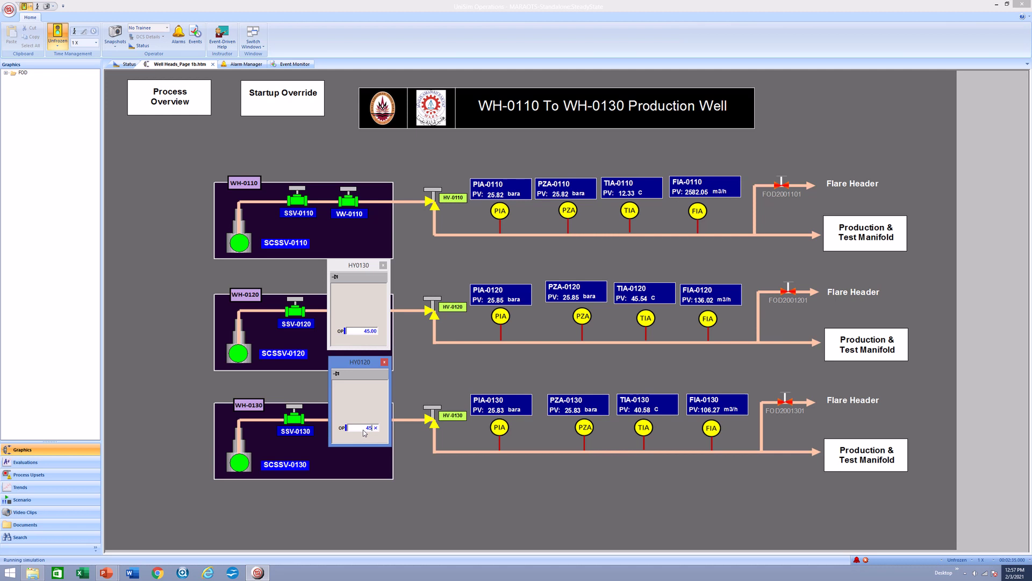
pyautogui.press('Return')
# Step: Set the simulation speed to 2X and the outputs of valves HV-0130 and HV-0120 to 40
pyautogui.click(96, 43)
pyautogui.click(76, 61)
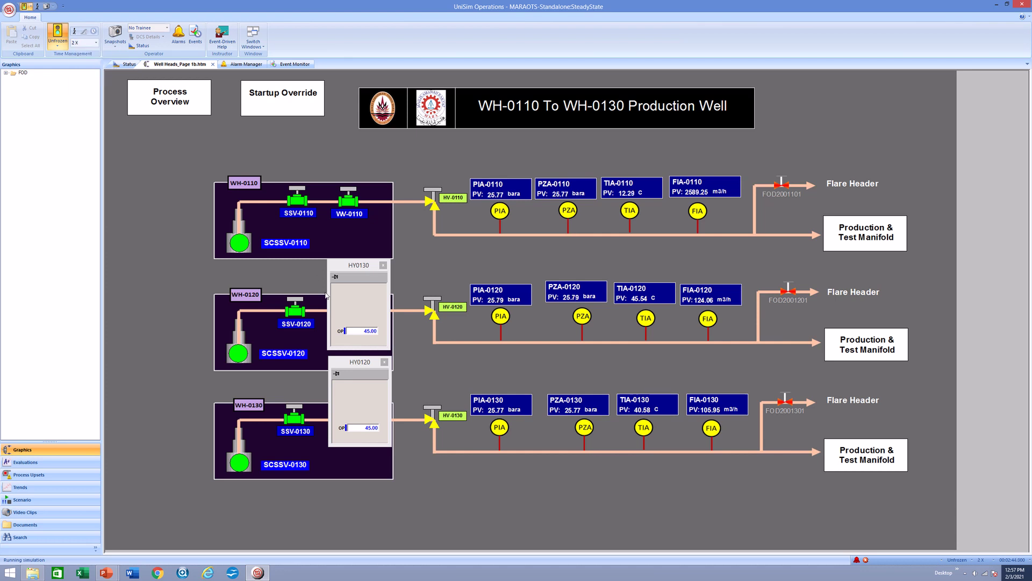
pyautogui.click(363, 332)
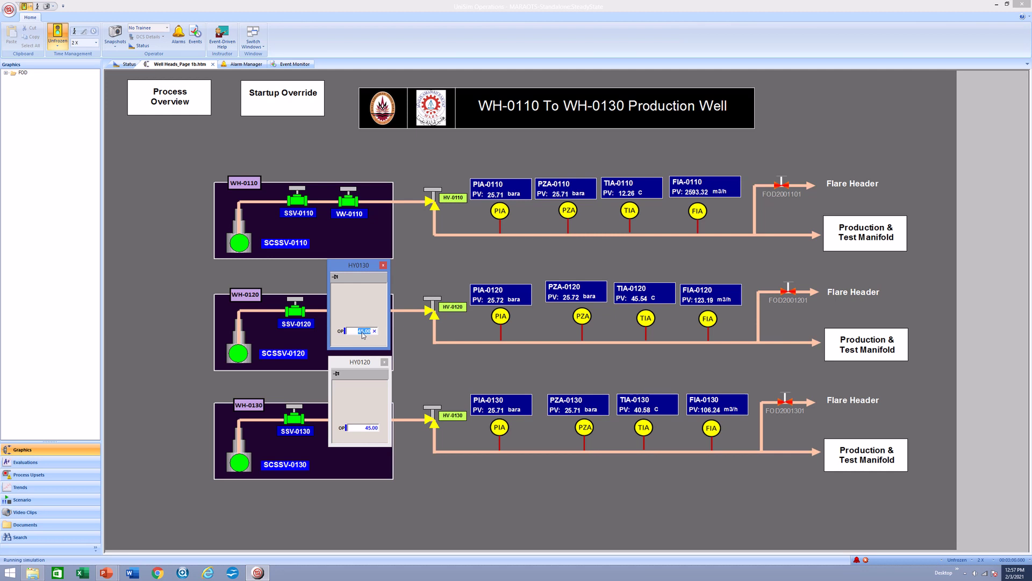
pyautogui.write('40')
pyautogui.press('Return')
pyautogui.click(369, 427)
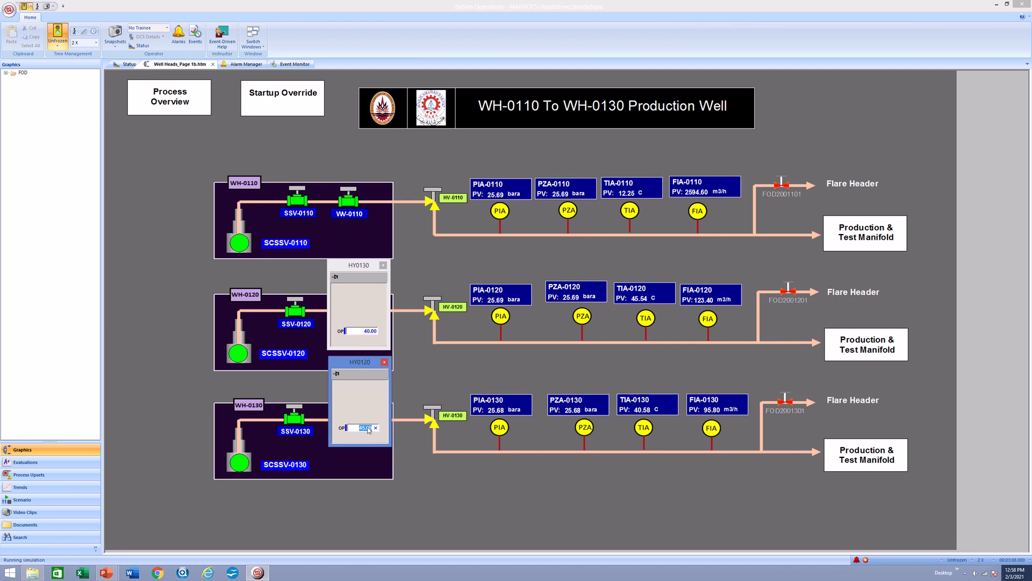
pyautogui.write('40')
pyautogui.press('Return')
# Step: Set the outputs of well valves HV-0130 and HV-0120 to 35
pyautogui.click(360, 331)
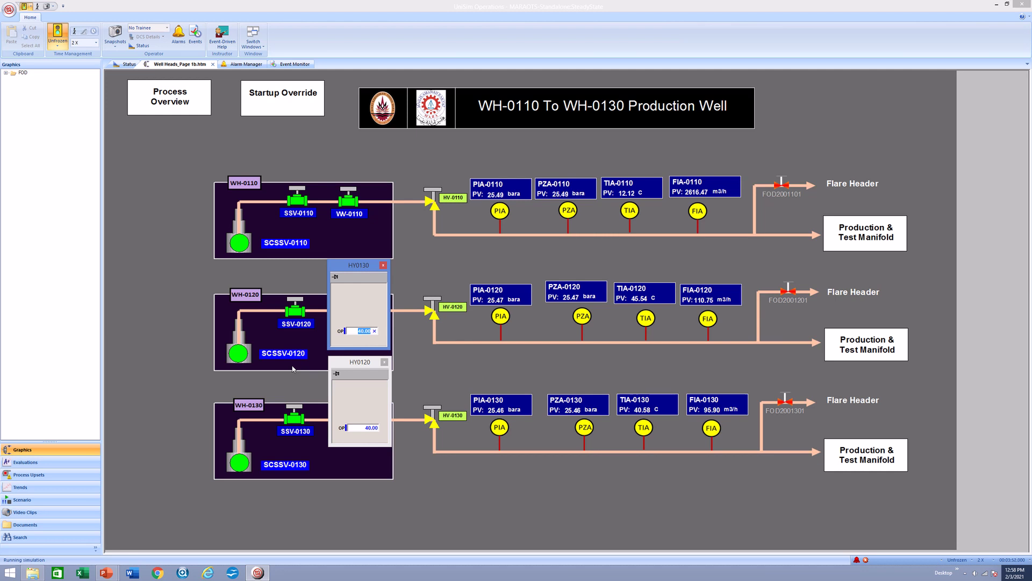
pyautogui.write('35')
pyautogui.press('Return')
pyautogui.click(367, 428)
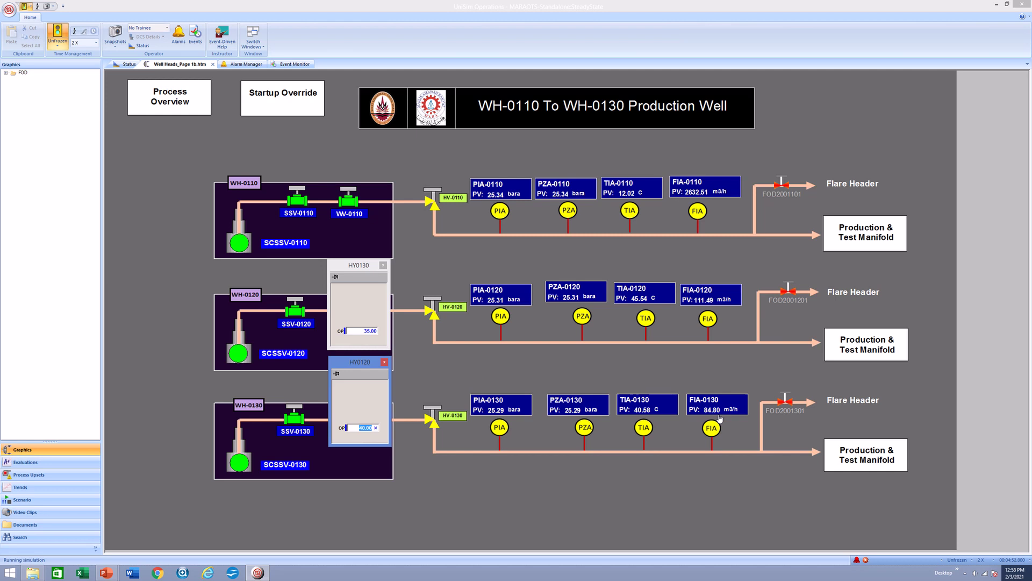
pyautogui.write('35')
pyautogui.press('Return')
# Step: Reduce the outputs of well valves HV-0130 and HV-0120 to 30
pyautogui.click(364, 333)
pyautogui.click(364, 334)
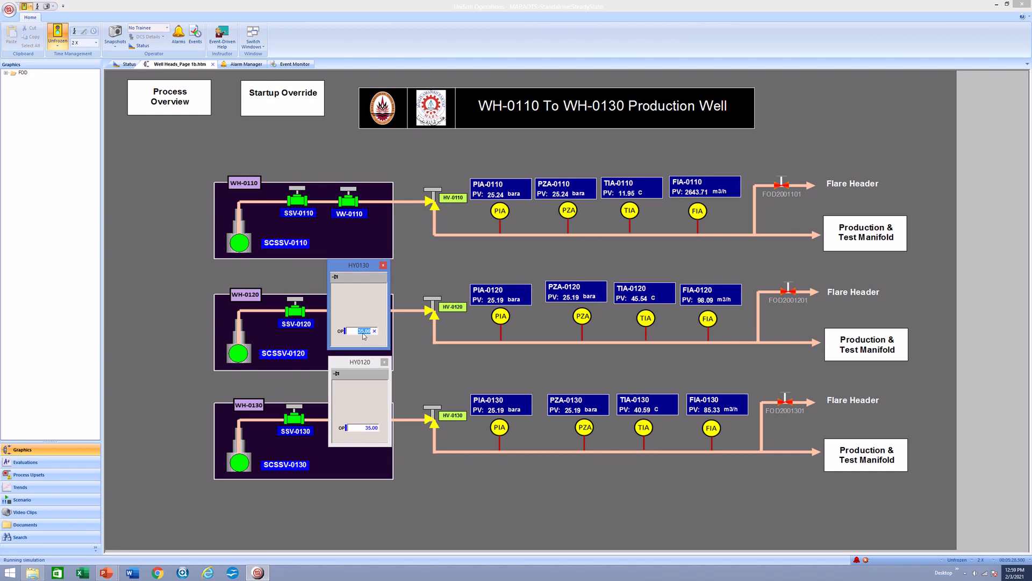
pyautogui.write('30')
pyautogui.press('Return')
pyautogui.click(374, 428)
pyautogui.click(374, 428)
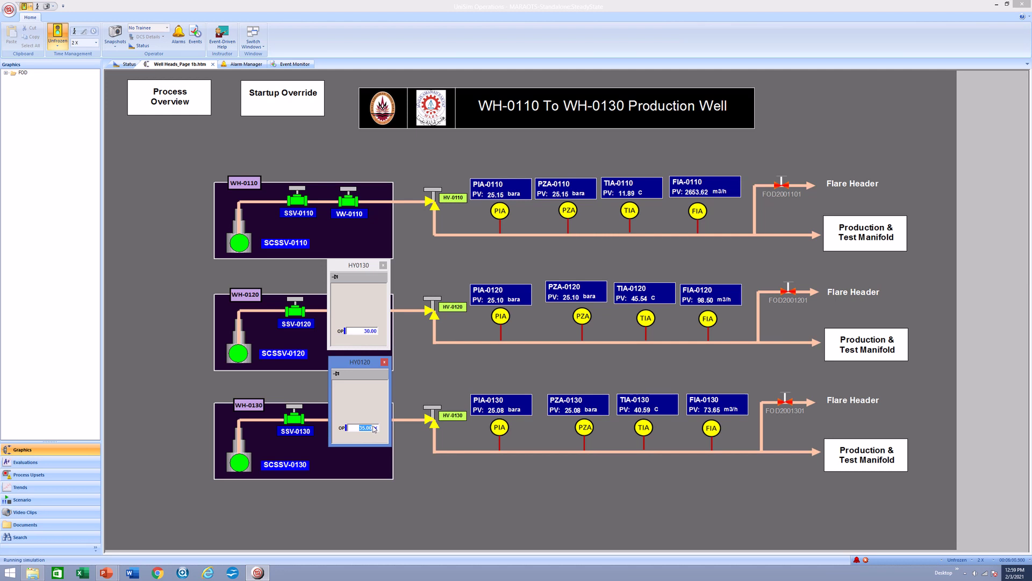
pyautogui.write('30')
pyautogui.press('Return')
# Step: Set the output of well valve HV-0130 to 25
pyautogui.click(360, 428)
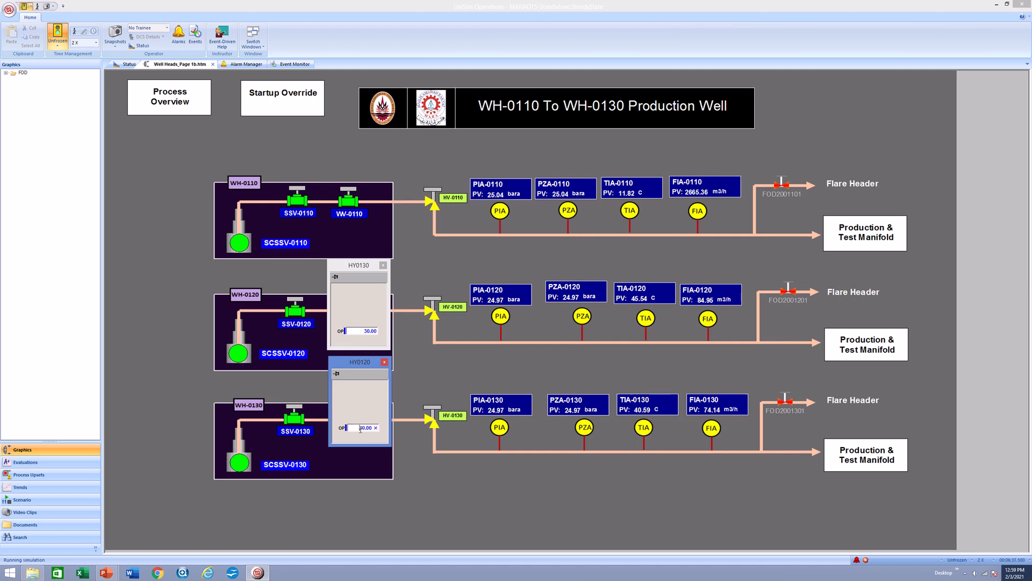
pyautogui.click(363, 334)
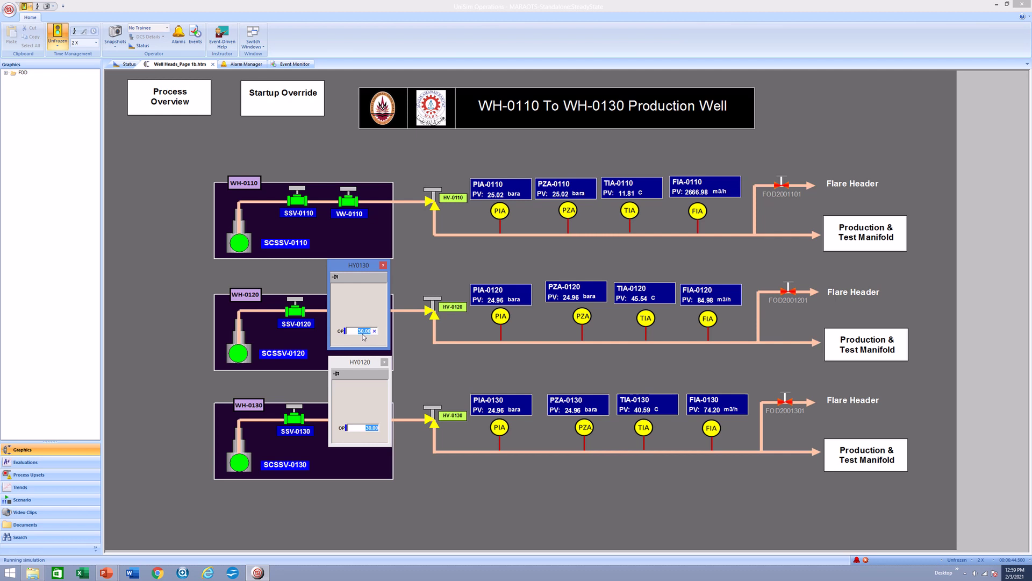
pyautogui.write('25')
pyautogui.press('Return')
# Step: Pin both valve faceplates, acknowledge the high alarm on PDRC4202, and return to the production well display
pyautogui.click(372, 437)
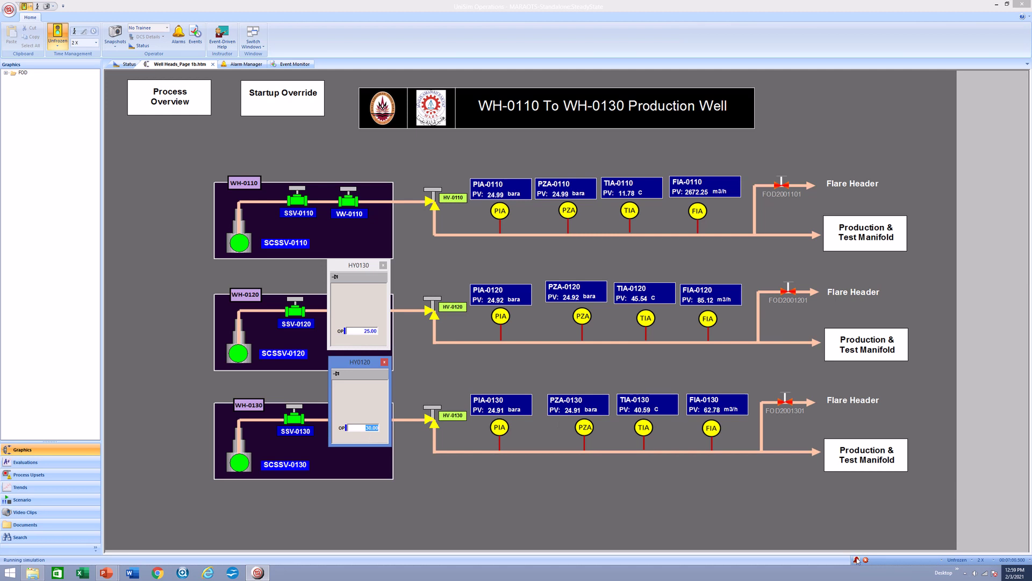
pyautogui.click(336, 277)
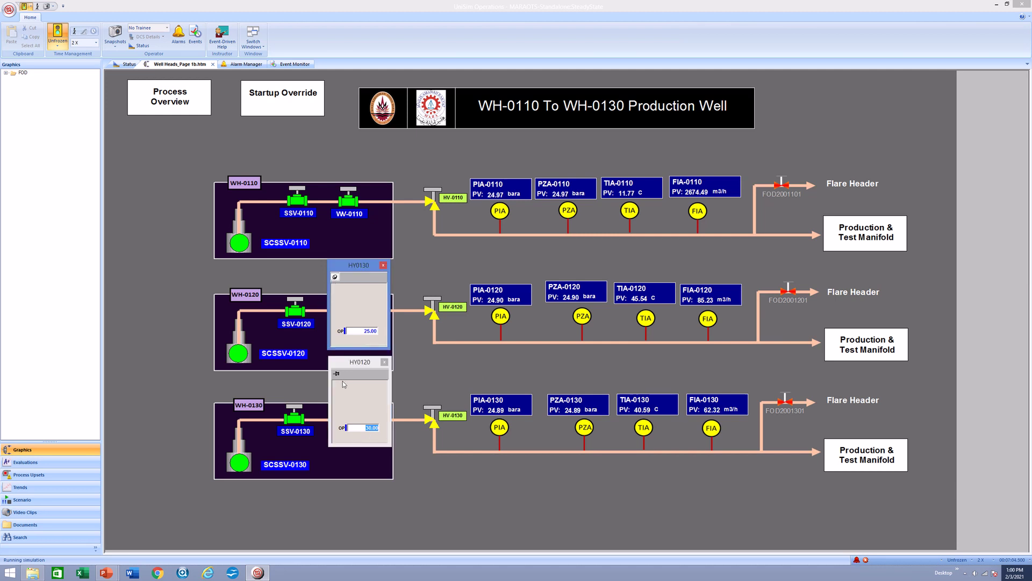
pyautogui.click(336, 373)
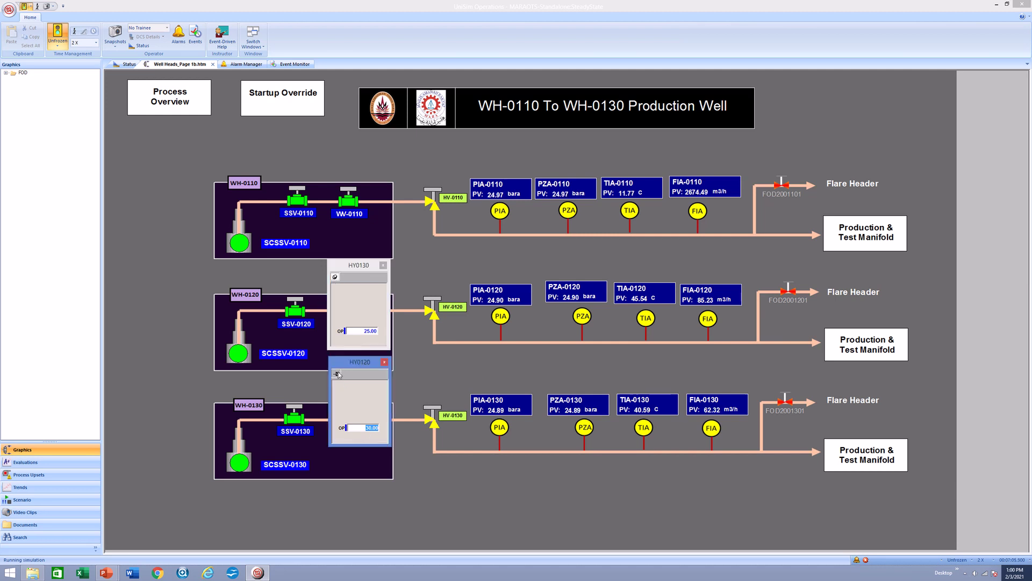
pyautogui.click(857, 559)
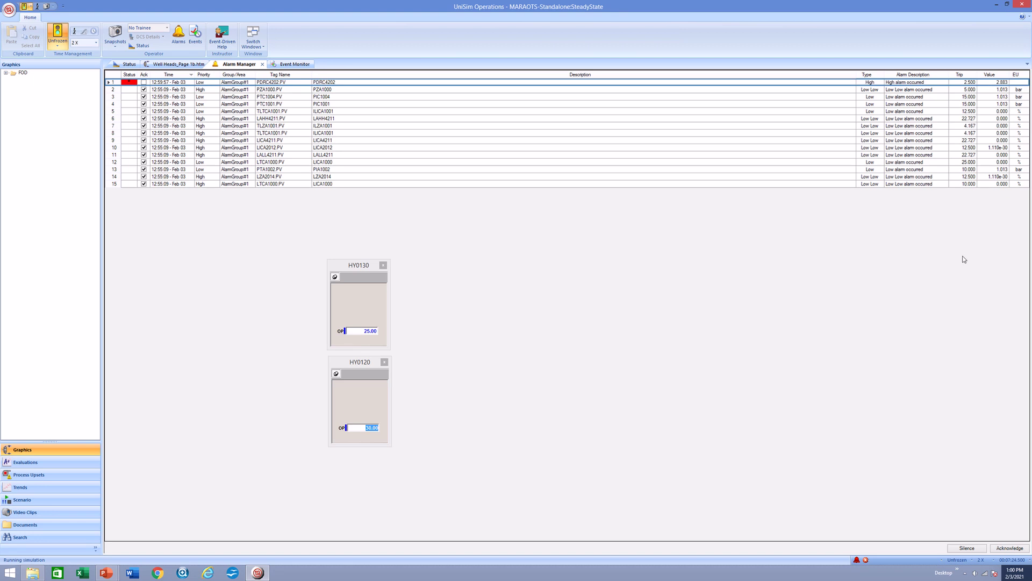
pyautogui.click(1017, 548)
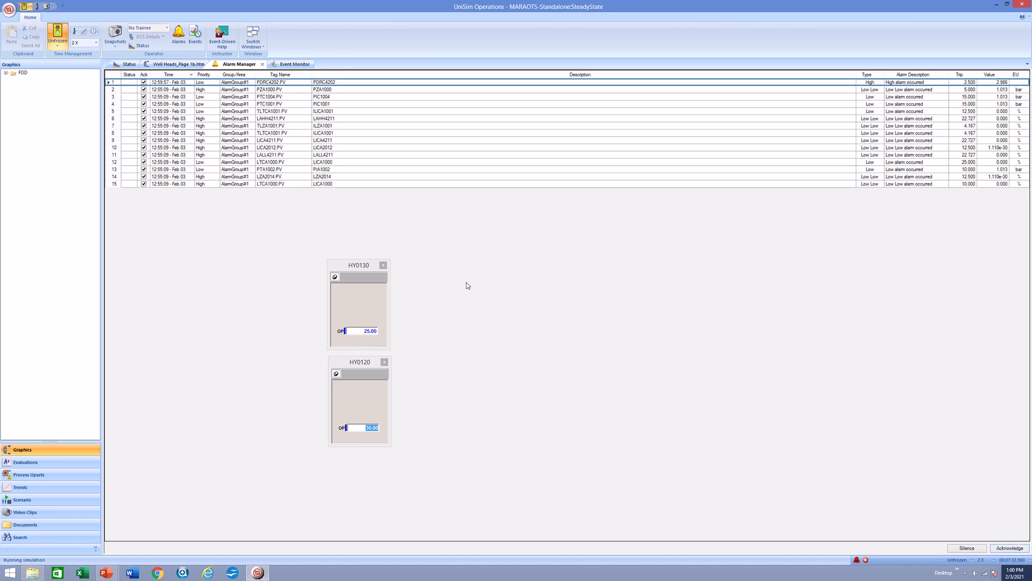
pyautogui.click(169, 65)
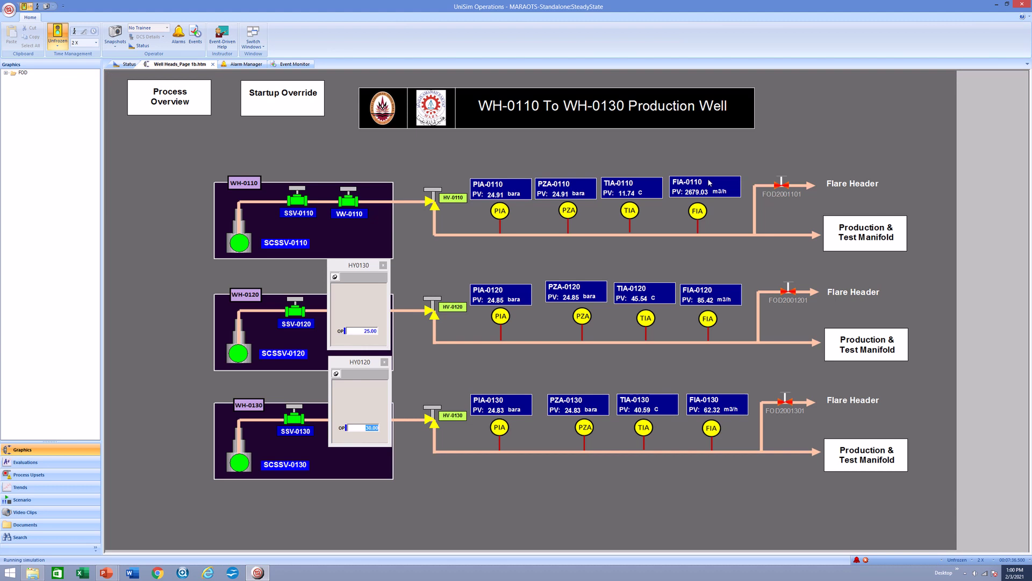
# Step: Set the output of well valve HV-0120 to 25
pyautogui.click(368, 428)
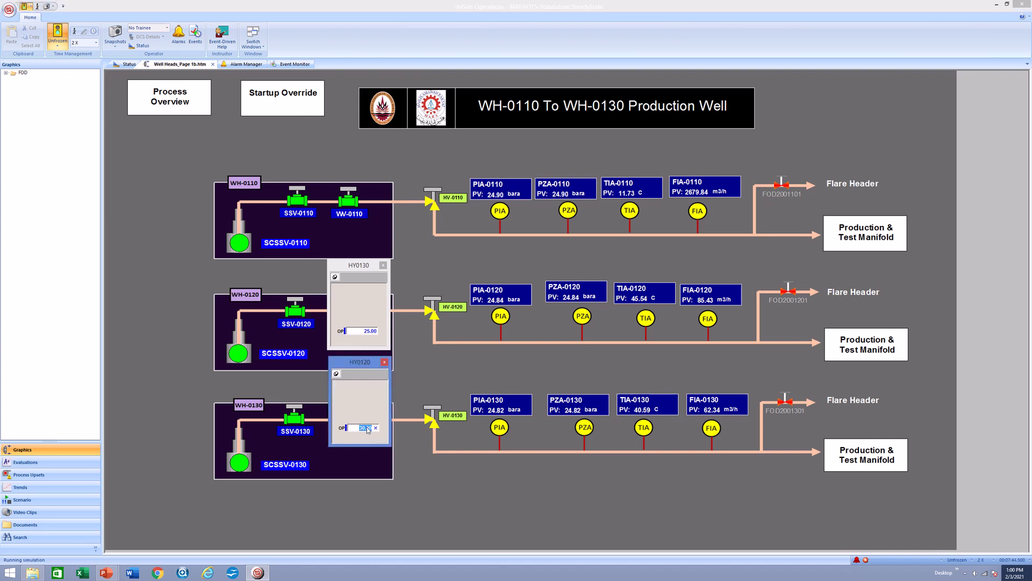
pyautogui.write('25')
pyautogui.press('Return')
# Step: Set the outputs of well valves HV-0130 and HV-0120 to 20
pyautogui.click(370, 333)
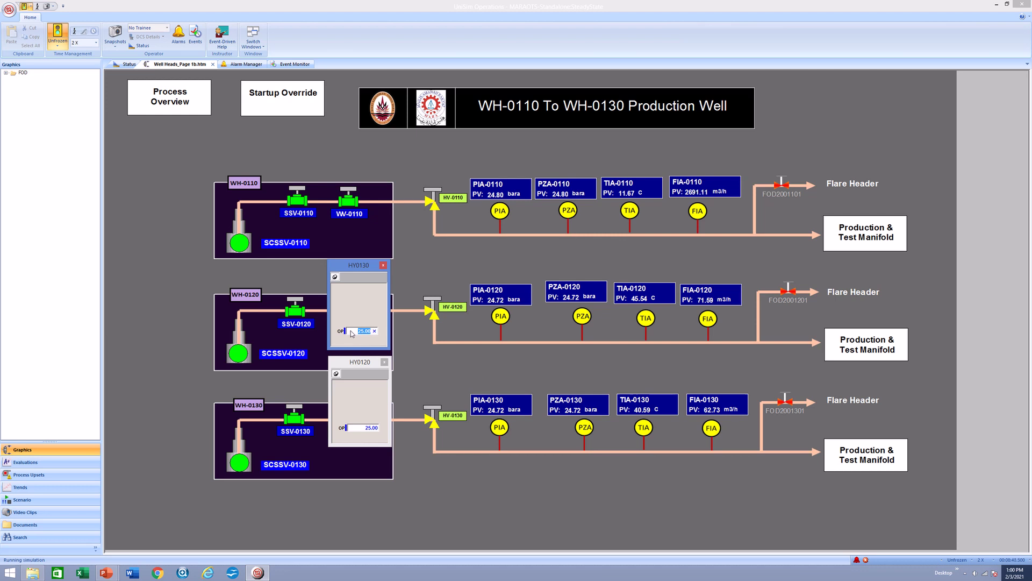
pyautogui.write('0')
pyautogui.press('Return')
pyautogui.click(366, 429)
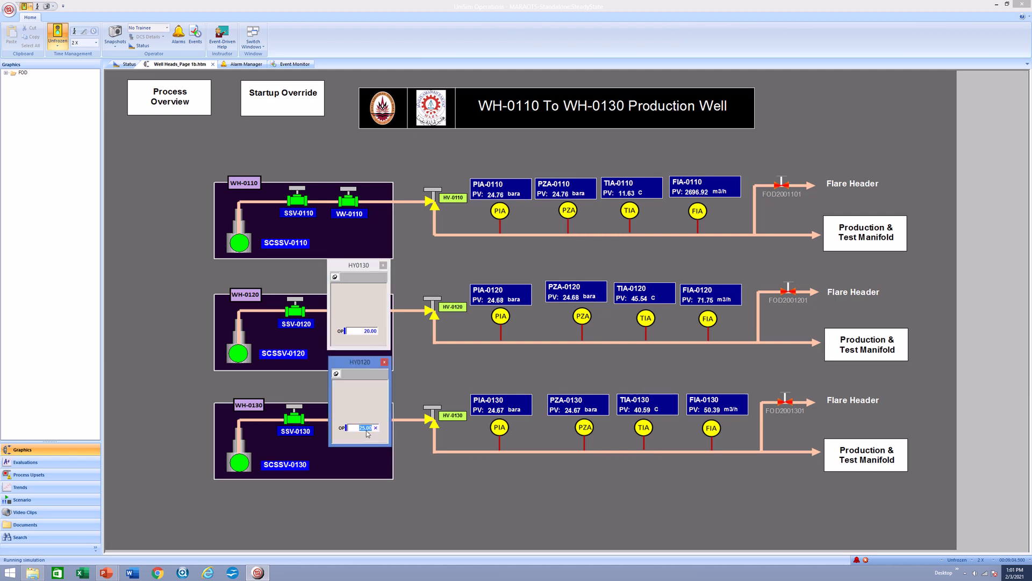
pyautogui.write('20')
pyautogui.press('Return')
# Step: Reduce the outputs of well valves HV-0130 and HV-0120 to 15
pyautogui.click(368, 330)
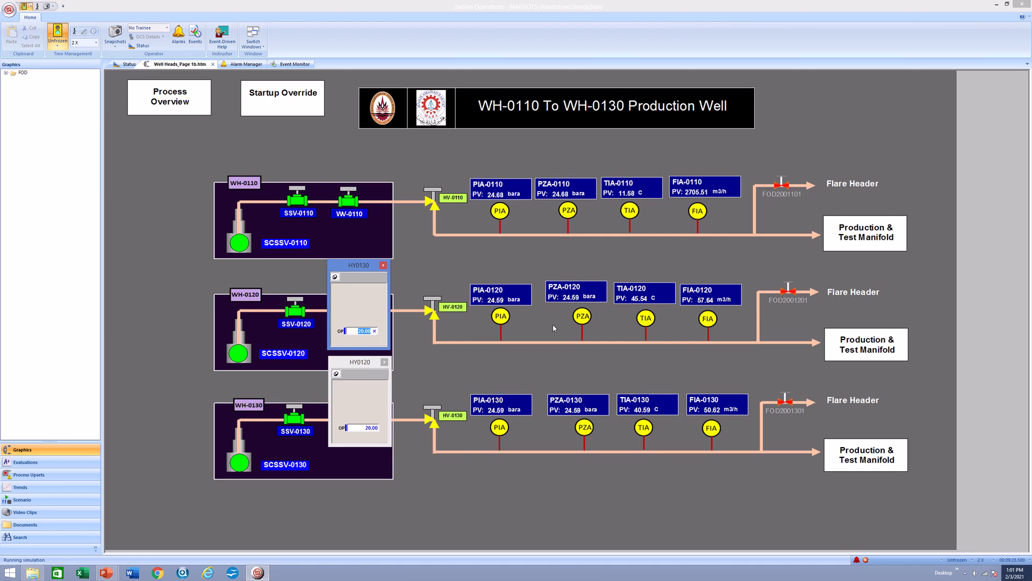
pyautogui.write('15')
pyautogui.press('Return')
pyautogui.click(365, 428)
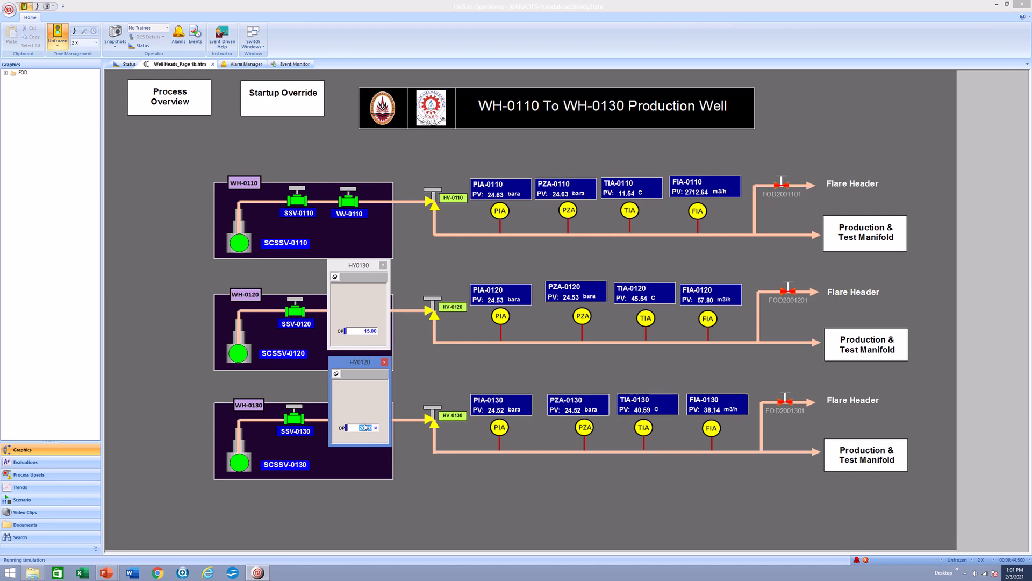
pyautogui.write('15')
pyautogui.press('Return')
# Step: Set the outputs of well valves HV-0130 and HV-0120 to 10
pyautogui.click(363, 330)
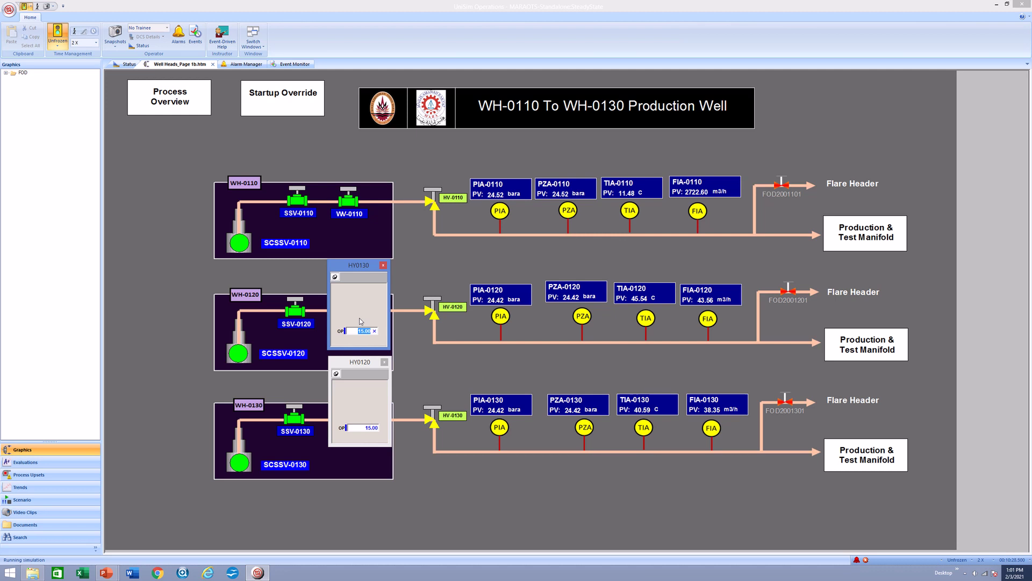
pyautogui.write('10')
pyautogui.press('Return')
pyautogui.click(369, 428)
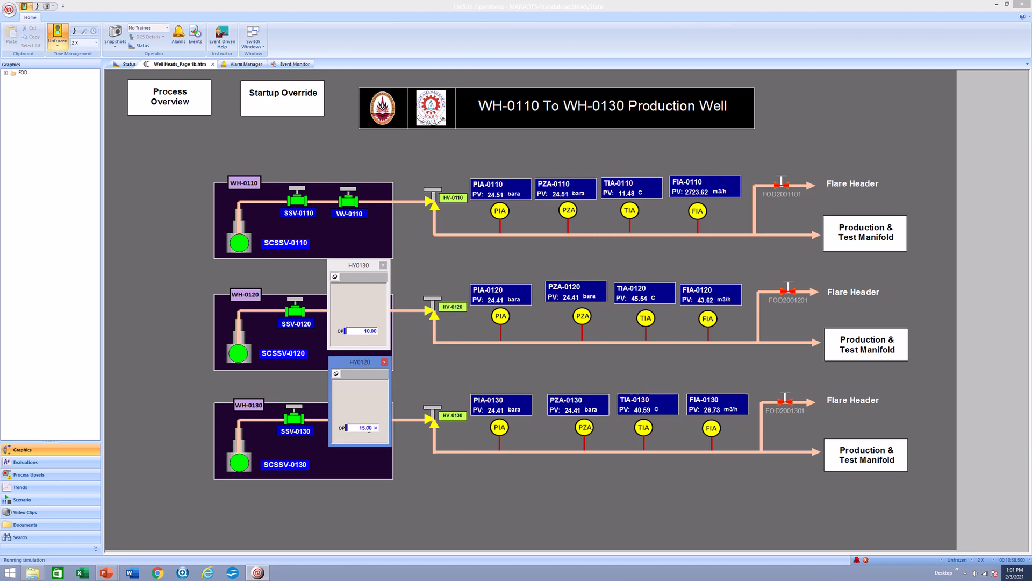
pyautogui.doubleClick(368, 429)
pyautogui.write('10')
pyautogui.press('Return')
# Step: Acknowledge the low alarm on PIA2902 and return to the production well display
pyautogui.click(362, 331)
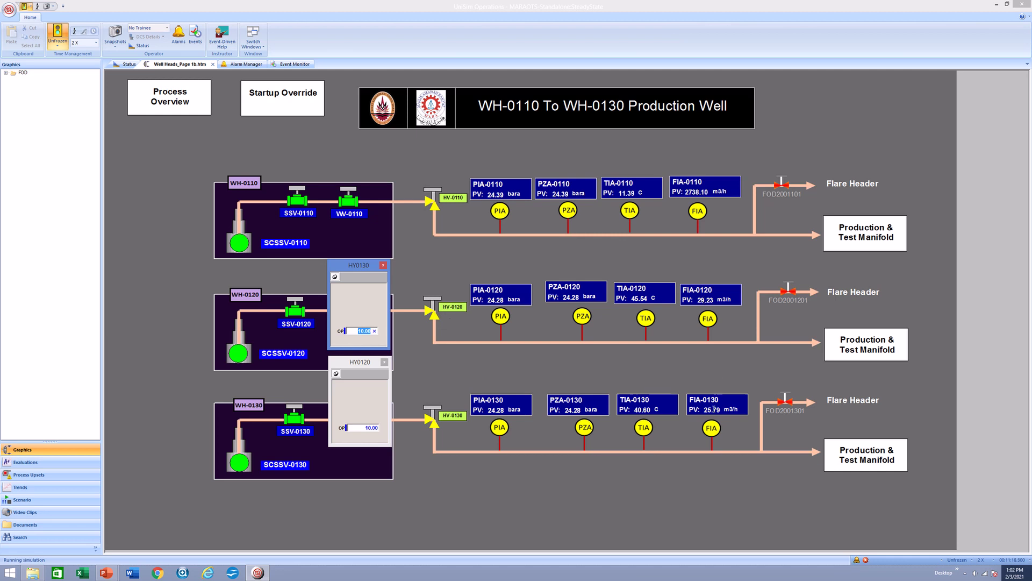
pyautogui.click(857, 560)
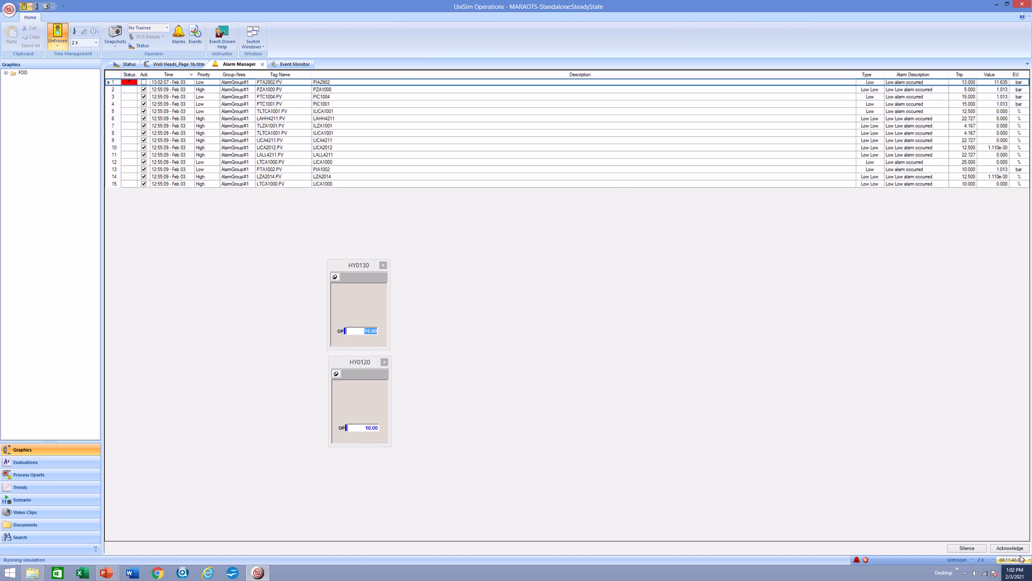
pyautogui.click(144, 81)
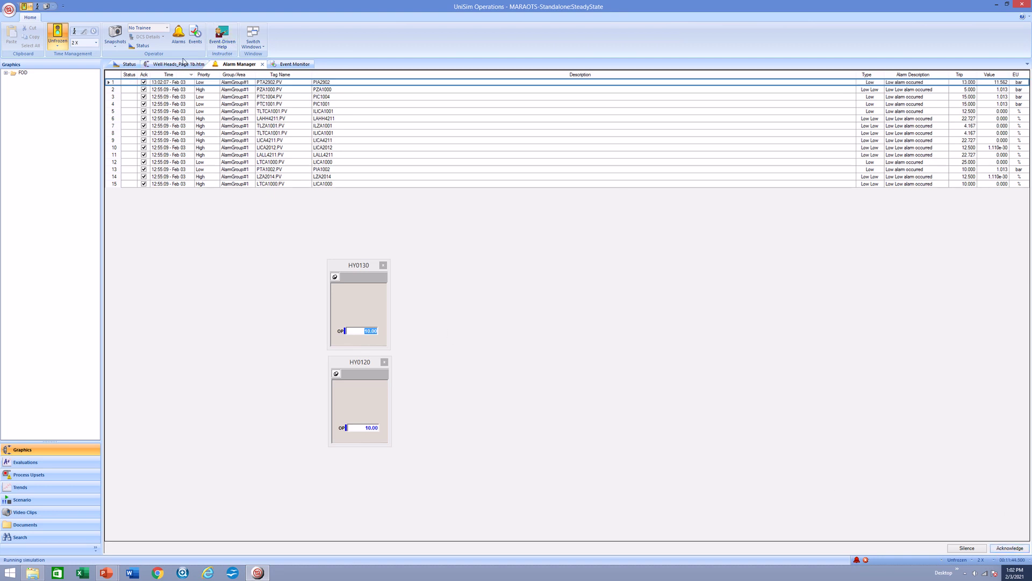
pyautogui.click(183, 63)
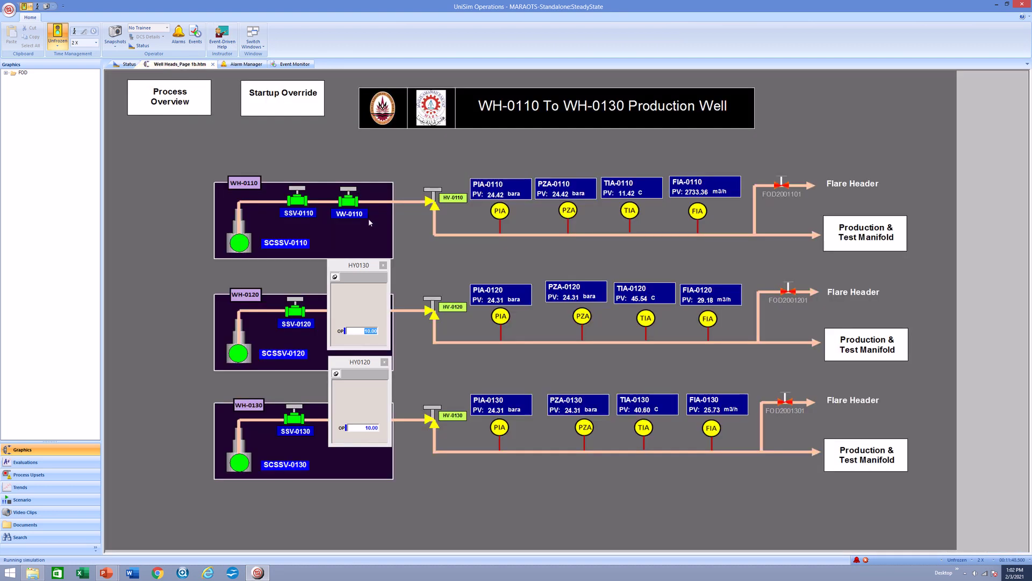
# Step: Show the Pig Launcher & Pig Receiver display and move both valve faceplates clear of the PIA-2902 pressure reading
pyautogui.click(174, 90)
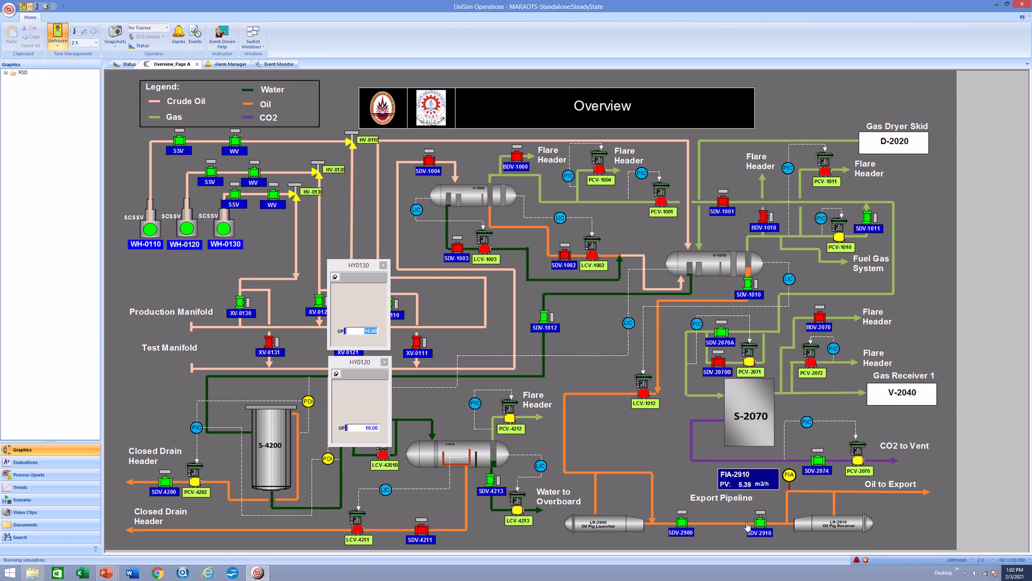
pyautogui.click(721, 522)
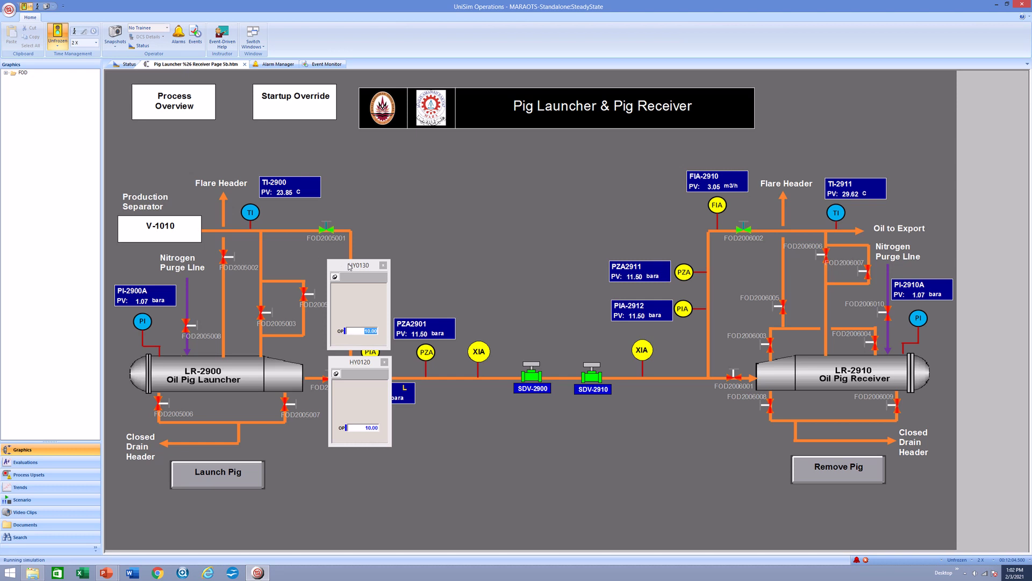
pyautogui.moveTo(370, 363); pyautogui.dragTo(573, 391)
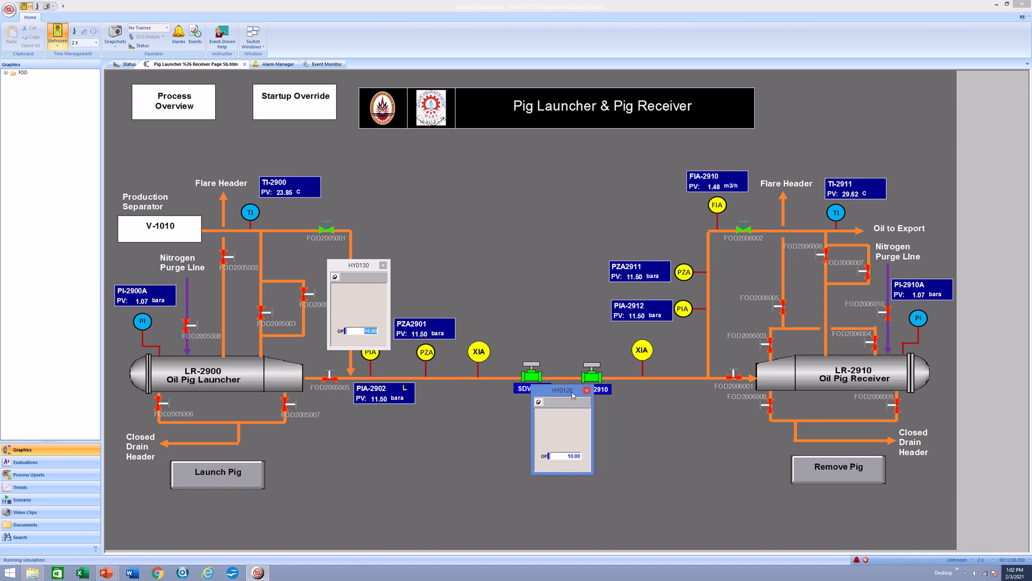
pyautogui.moveTo(358, 266); pyautogui.dragTo(481, 395)
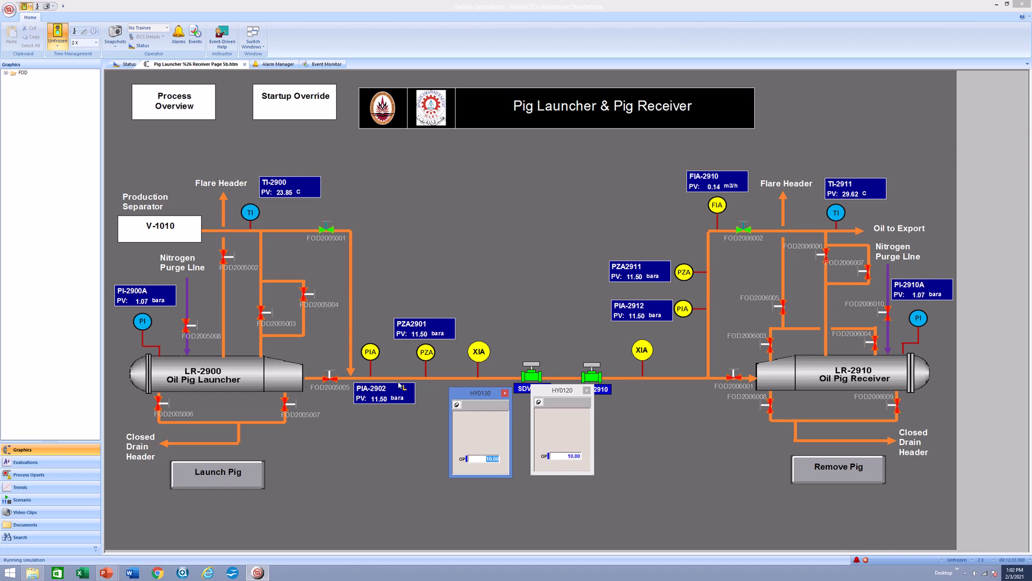
# Step: Follow the line back through the Production Separator V-1010 and the Production & Test Manifold to the production well display
pyautogui.click(162, 235)
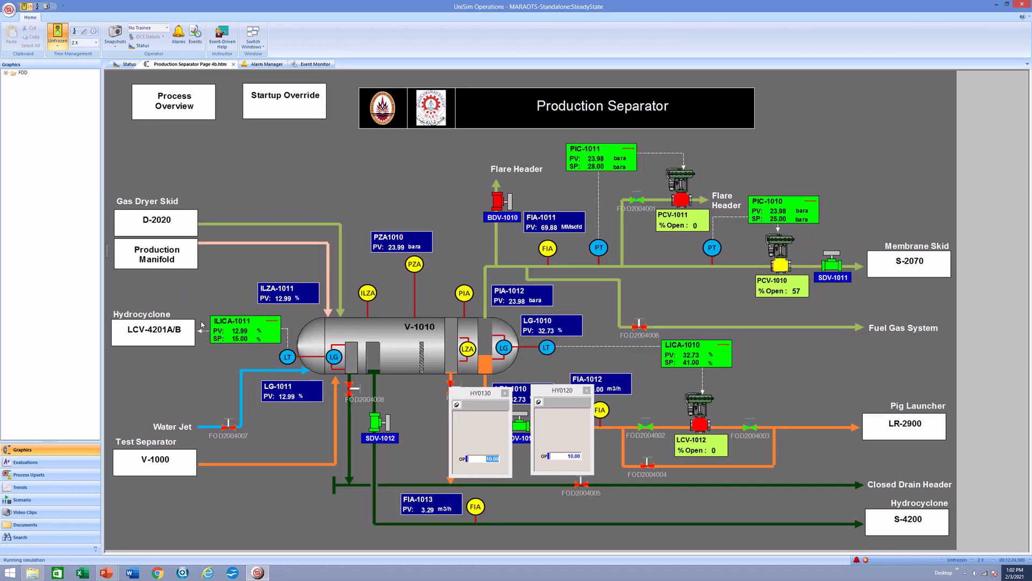
pyautogui.click(160, 257)
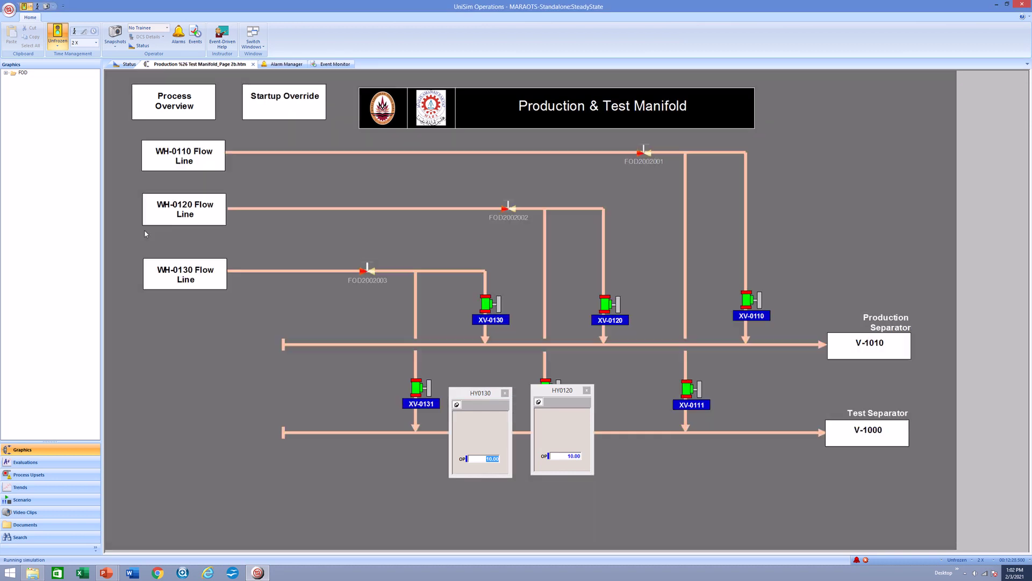
pyautogui.click(210, 154)
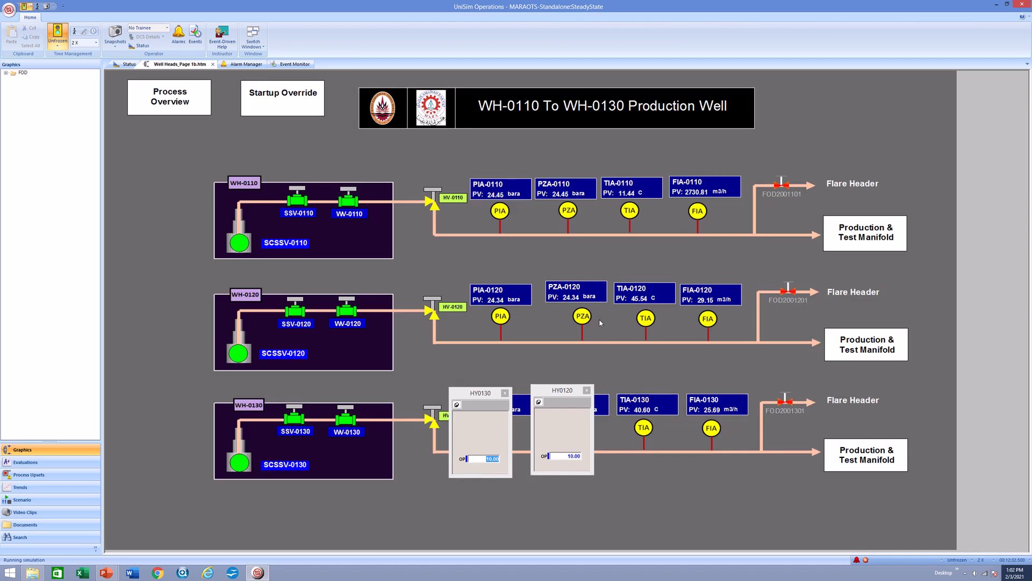
# Step: Set the outputs of well valves HV-0120 and HV-0130 to 5 and close both faceplates
pyautogui.click(488, 393)
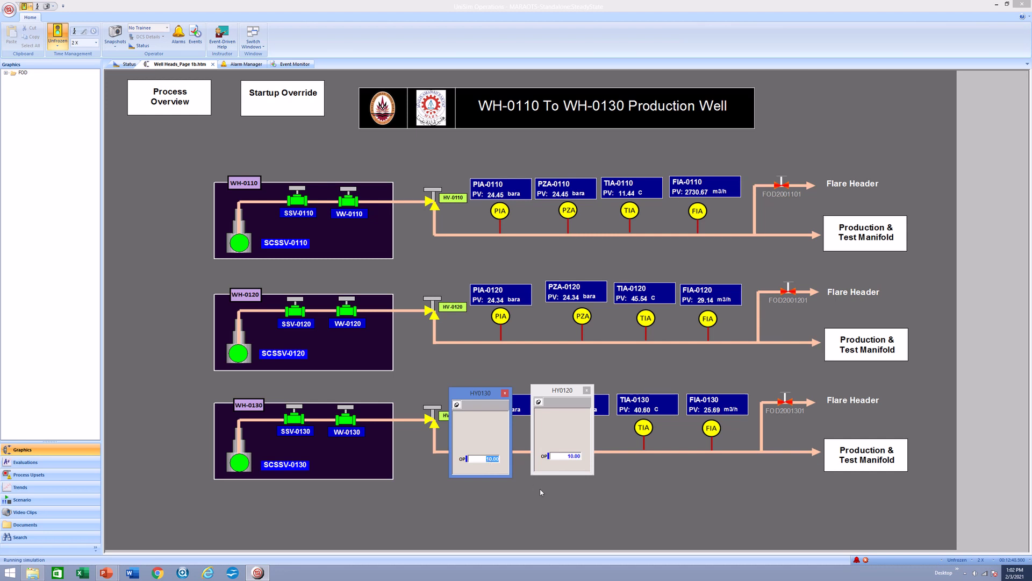
pyautogui.click(559, 456)
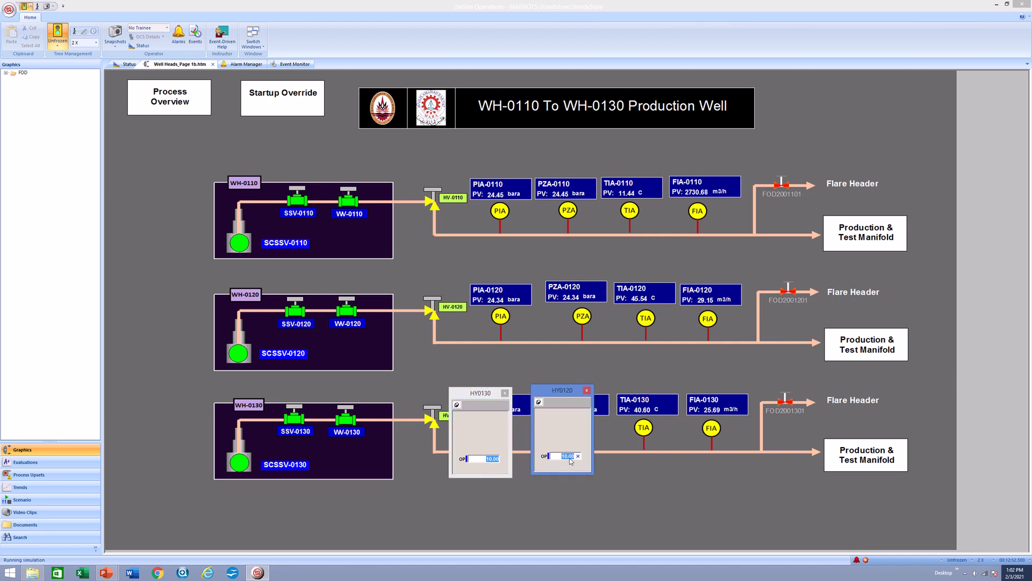
pyautogui.write('5')
pyautogui.press('Return')
pyautogui.click(490, 459)
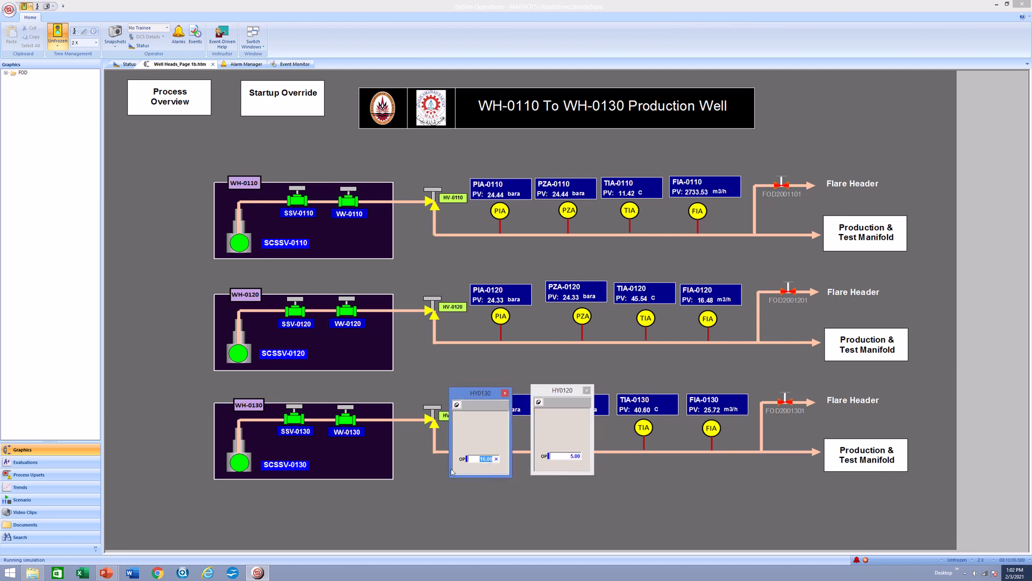
pyautogui.write('5')
pyautogui.press('Return')
pyautogui.click(505, 392)
pyautogui.click(587, 391)
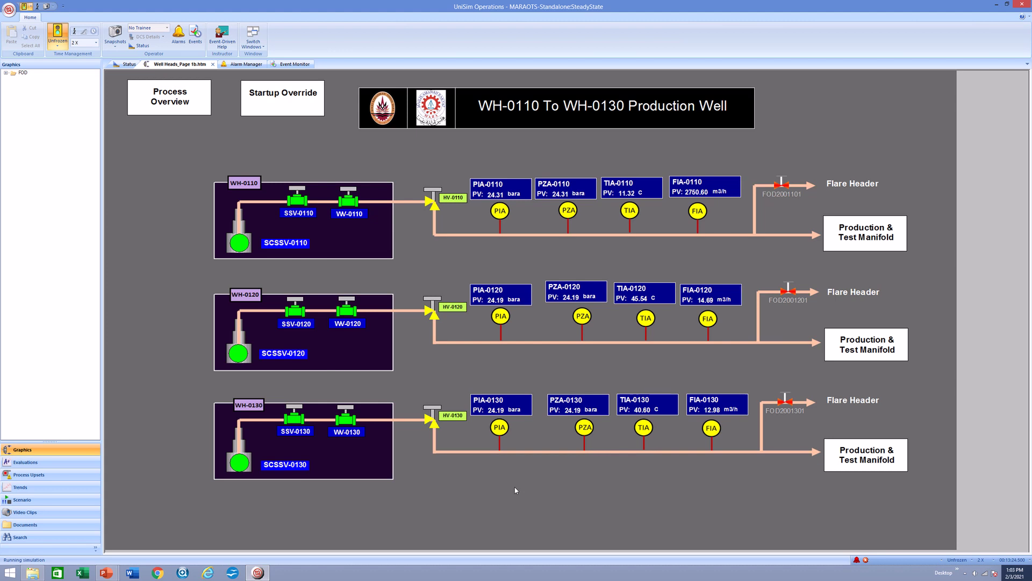
# Step: Set the output of well valve HV-0110 to 48
pyautogui.click(431, 202)
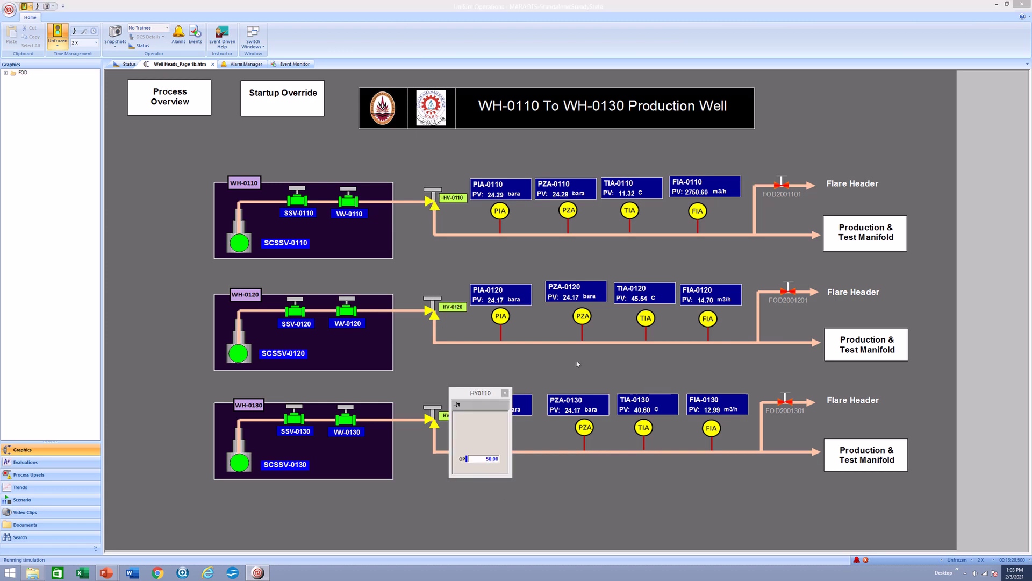
pyautogui.click(497, 461)
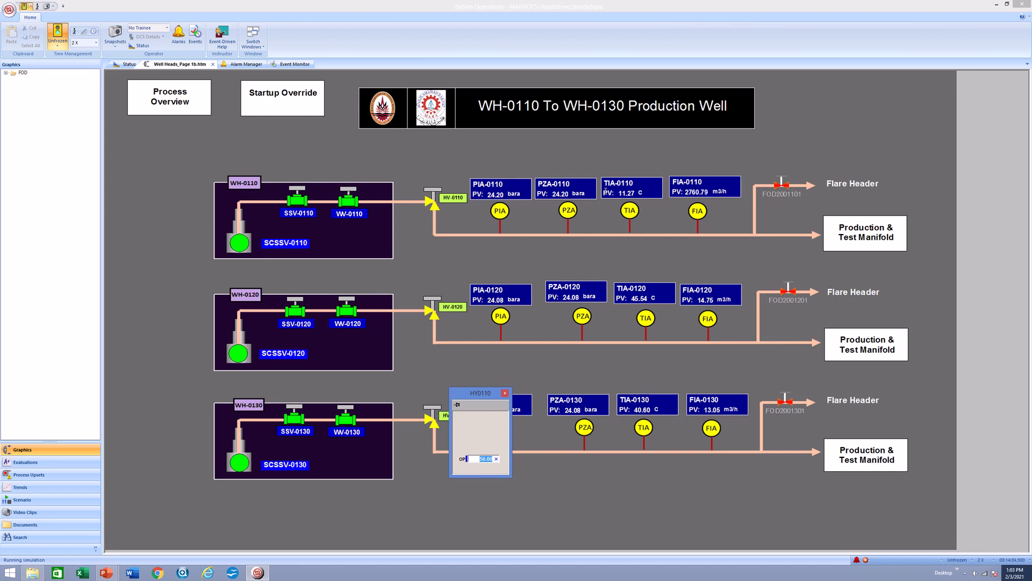
pyautogui.write('48')
pyautogui.press('Return')
pyautogui.click(96, 47)
pyautogui.click(96, 46)
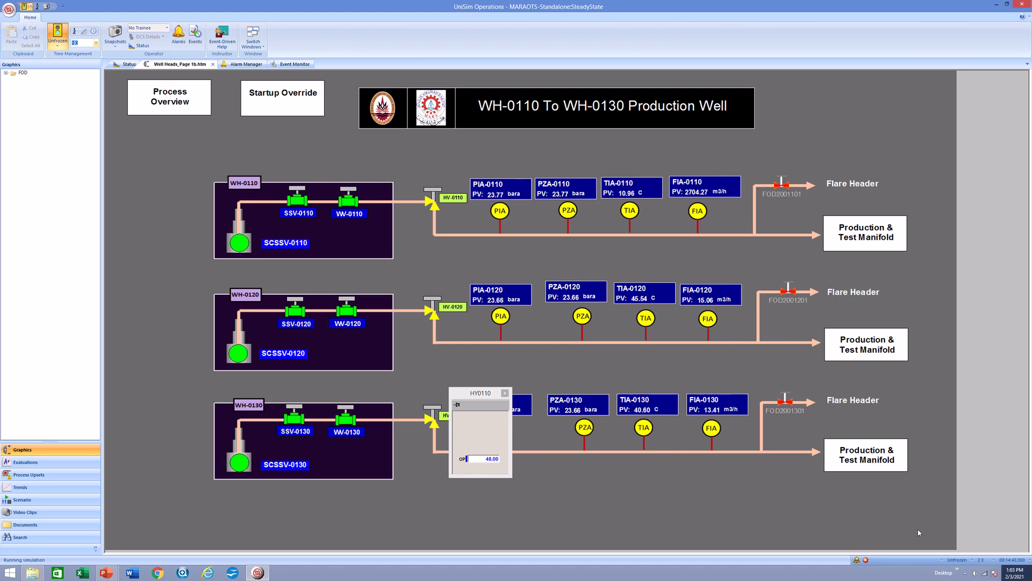
# Step: Acknowledge the high alarm on PDRC4202 and return to the production well display
pyautogui.click(856, 560)
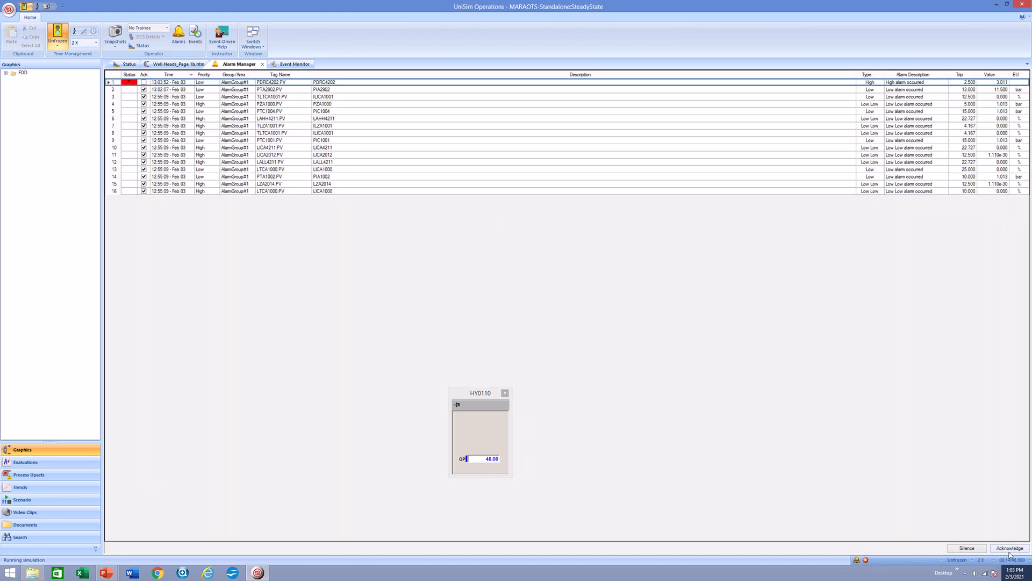
pyautogui.click(179, 64)
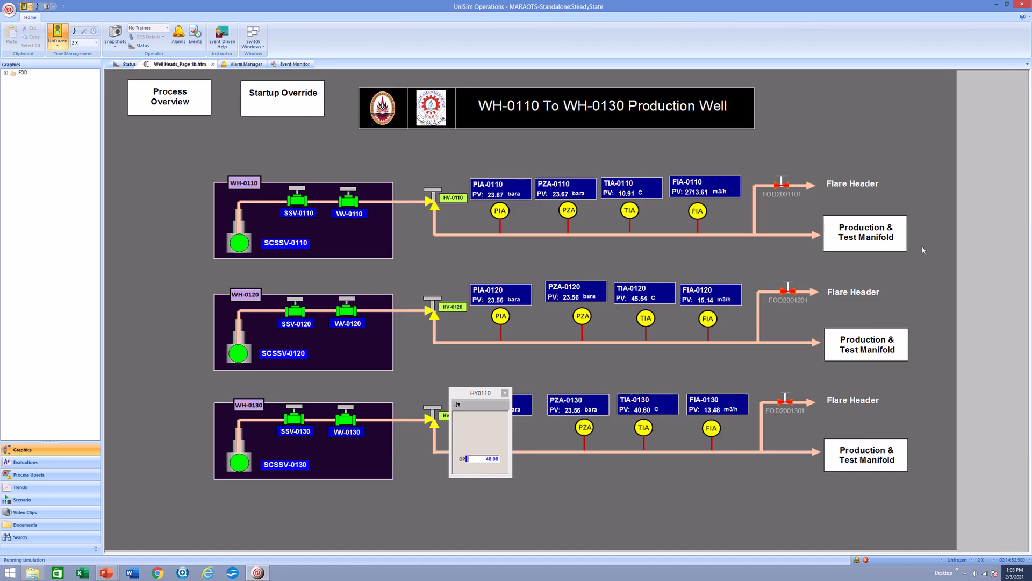
pyautogui.click(856, 560)
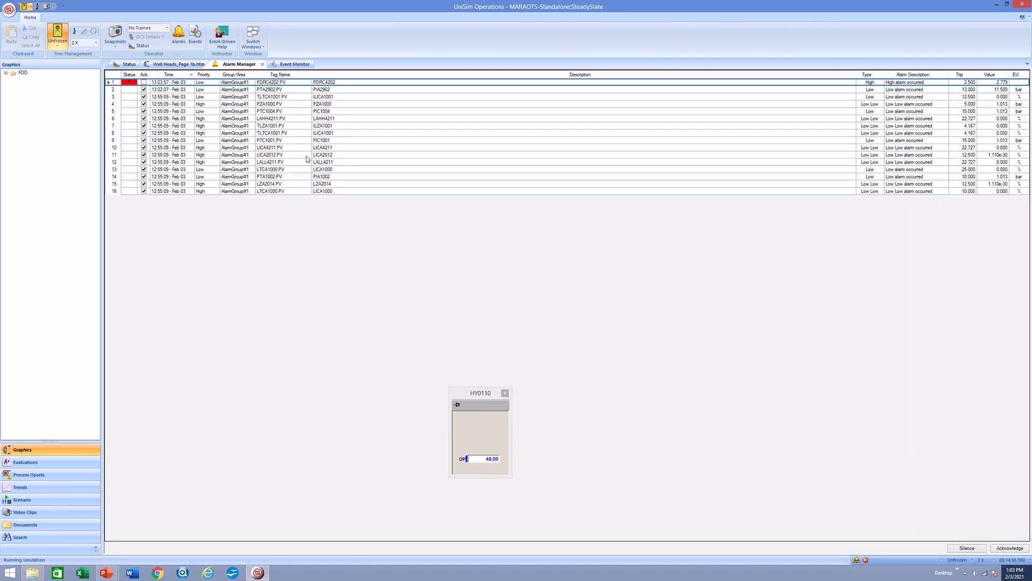
pyautogui.click(1004, 549)
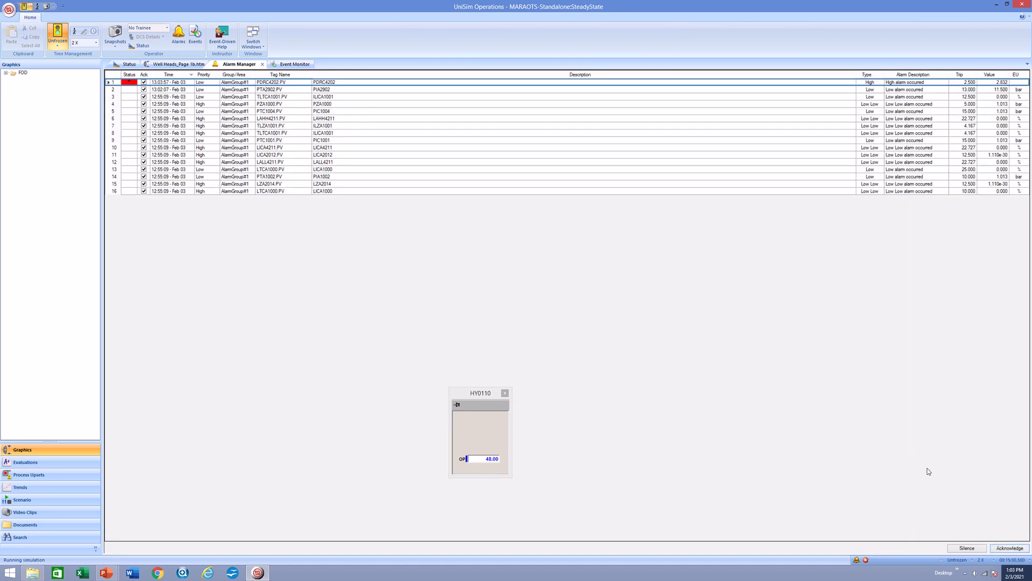
pyautogui.click(178, 64)
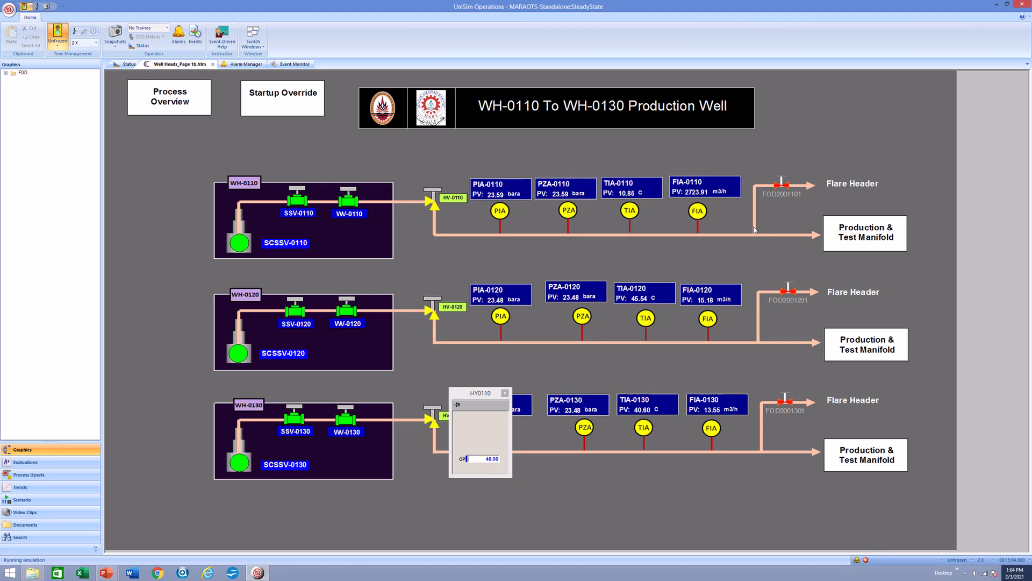
# Step: Check the Production & Test Manifold and Production Separator V-1010 displays, and return to the production wells through the process overview
pyautogui.click(842, 245)
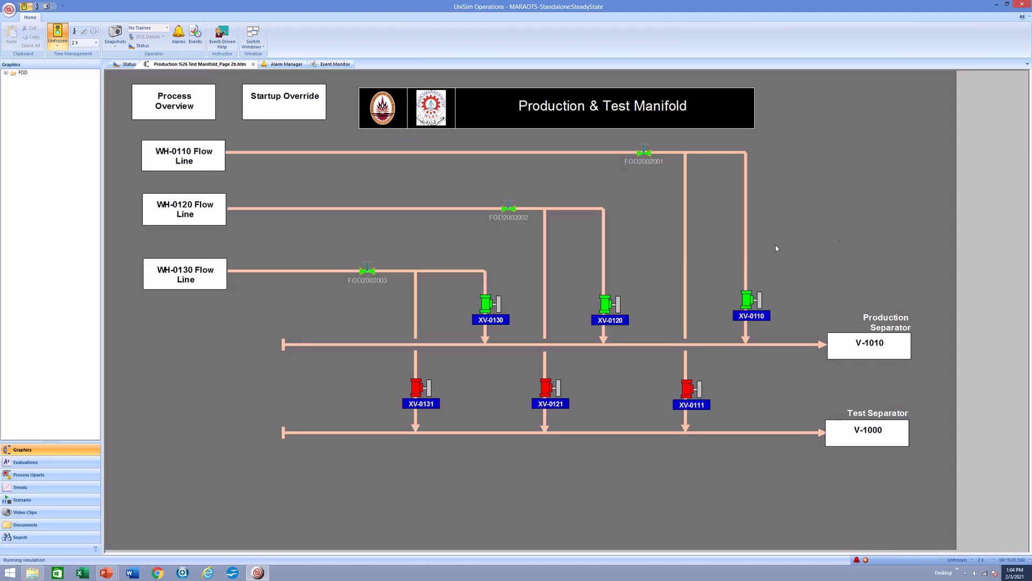
pyautogui.click(872, 349)
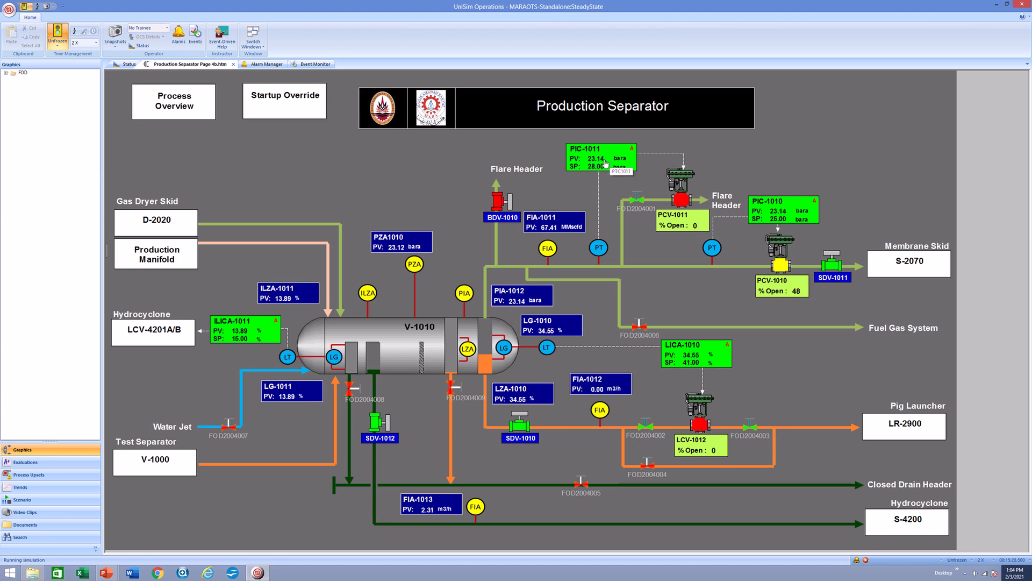
pyautogui.click(197, 112)
pyautogui.click(256, 227)
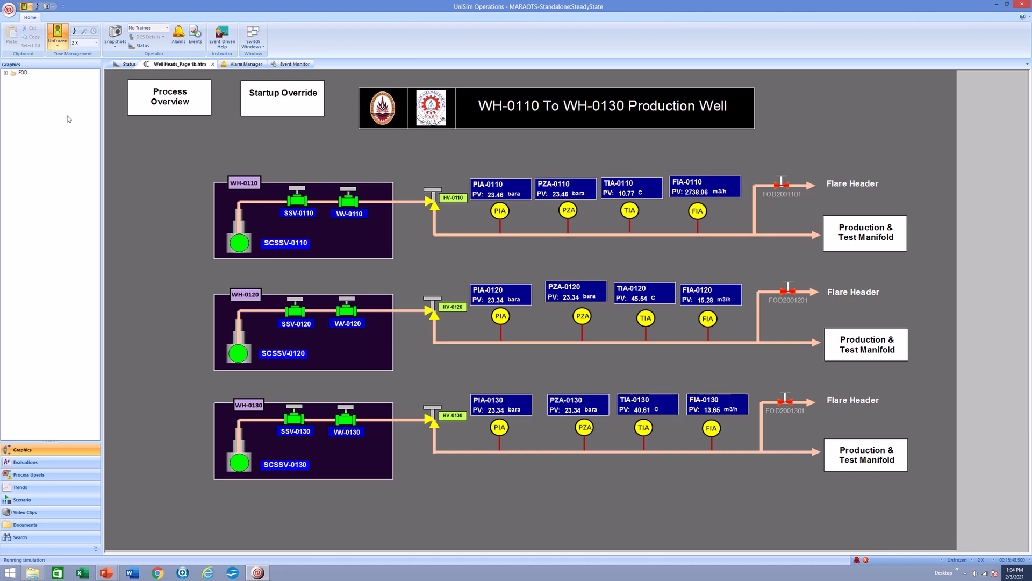
# Step: Increase the simulation speed to 10 X and reduce the output of well valve HV-0110 to 44
pyautogui.click(97, 42)
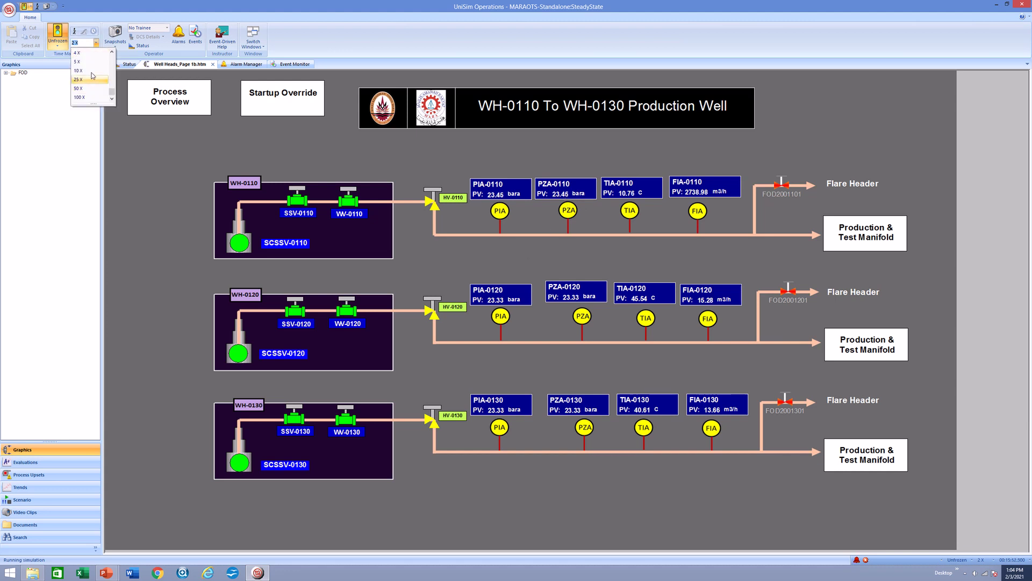
pyautogui.click(93, 70)
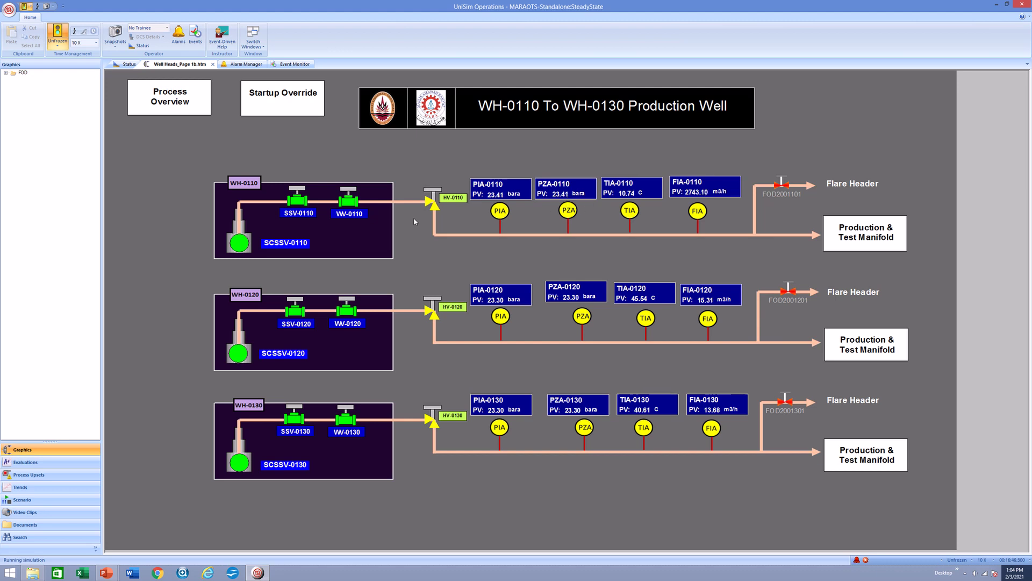
pyautogui.click(433, 203)
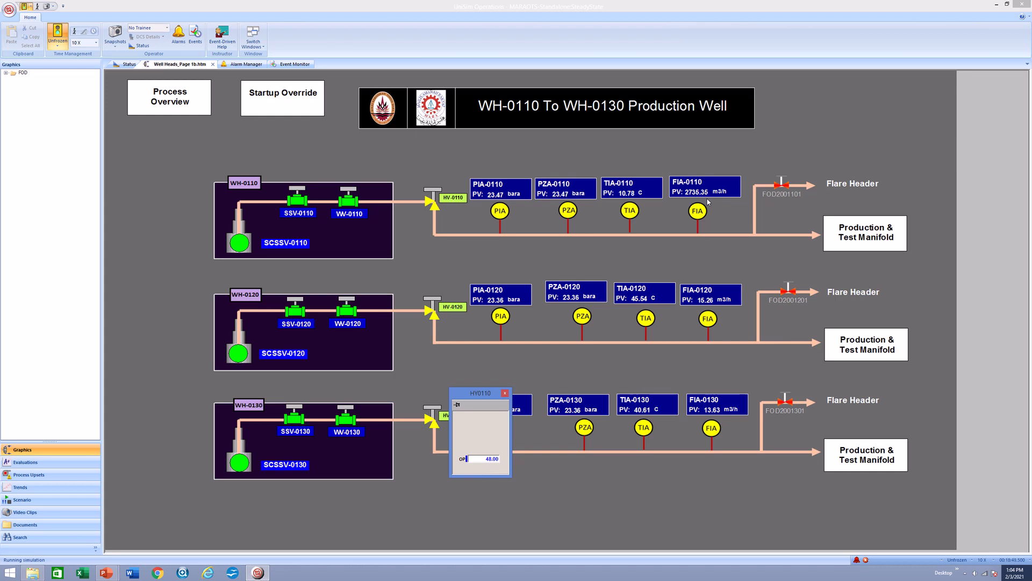
pyautogui.click(490, 460)
pyautogui.press('BackSpace')
pyautogui.press('Return')
pyautogui.click(490, 459)
pyautogui.write('44')
pyautogui.press('Return')
# Step: Lower the output of well valve HV-0110 in stages to 42, 40 and 38
pyautogui.click(493, 460)
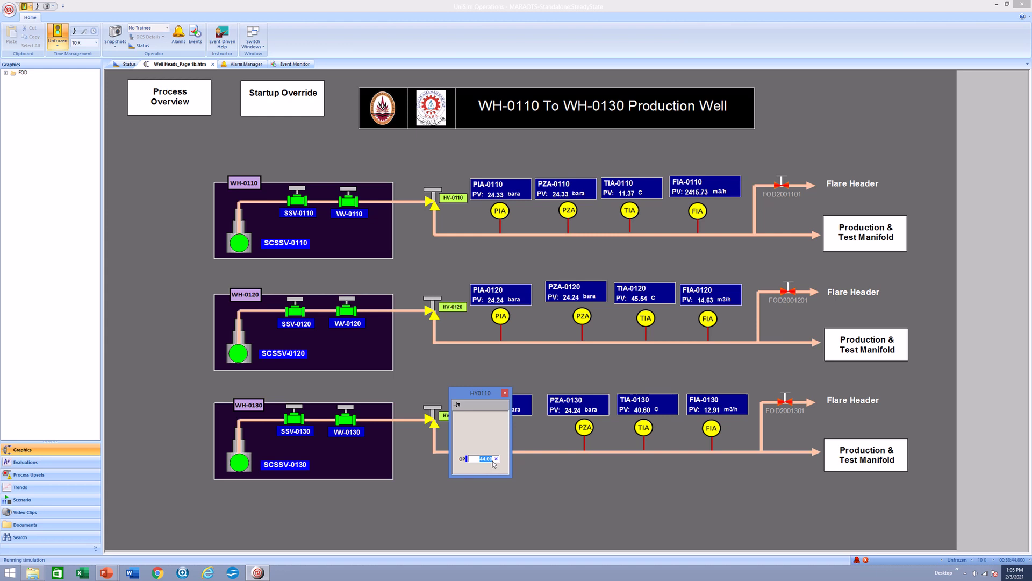
pyautogui.write('42')
pyautogui.press('Return')
pyautogui.click(493, 461)
pyautogui.write('40')
pyautogui.press('Return')
pyautogui.click(493, 458)
pyautogui.write('38')
pyautogui.press('Return')
# Step: Acknowledge the alarms on PDRC4202 and TTA2421, including the repeated PDRC4202 alarm, and return to the production well display
pyautogui.click(857, 560)
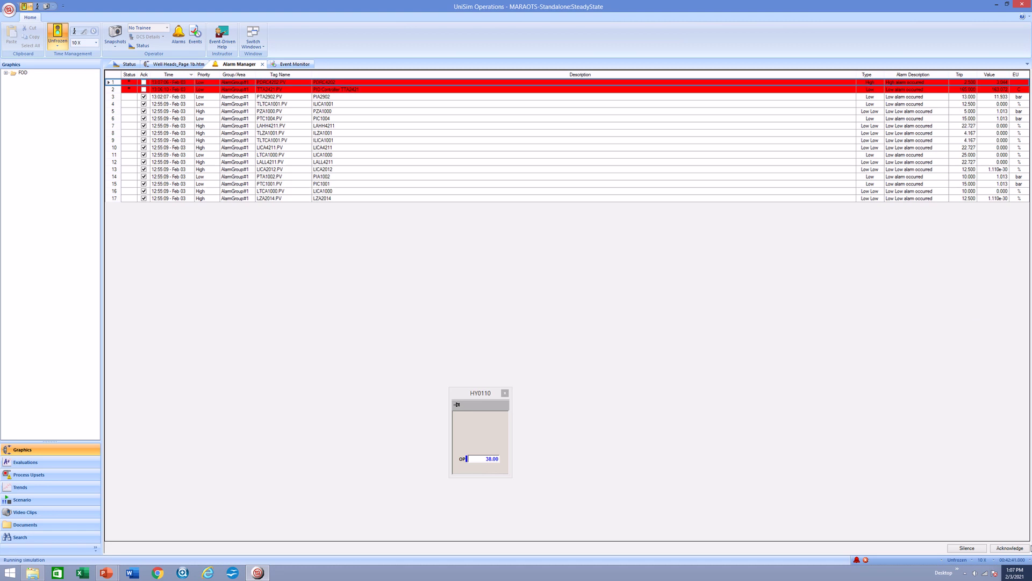
pyautogui.click(1009, 548)
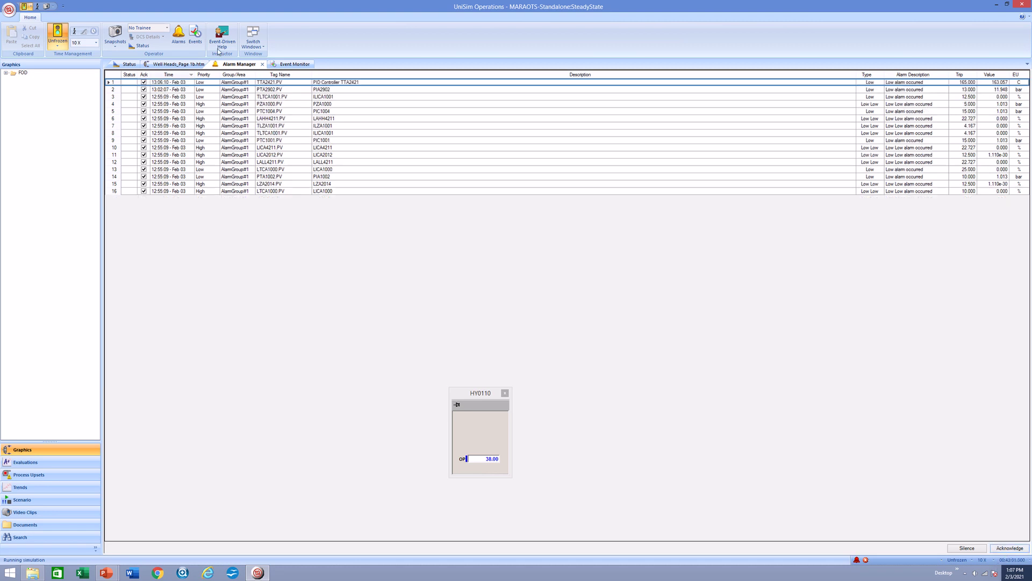
pyautogui.click(178, 64)
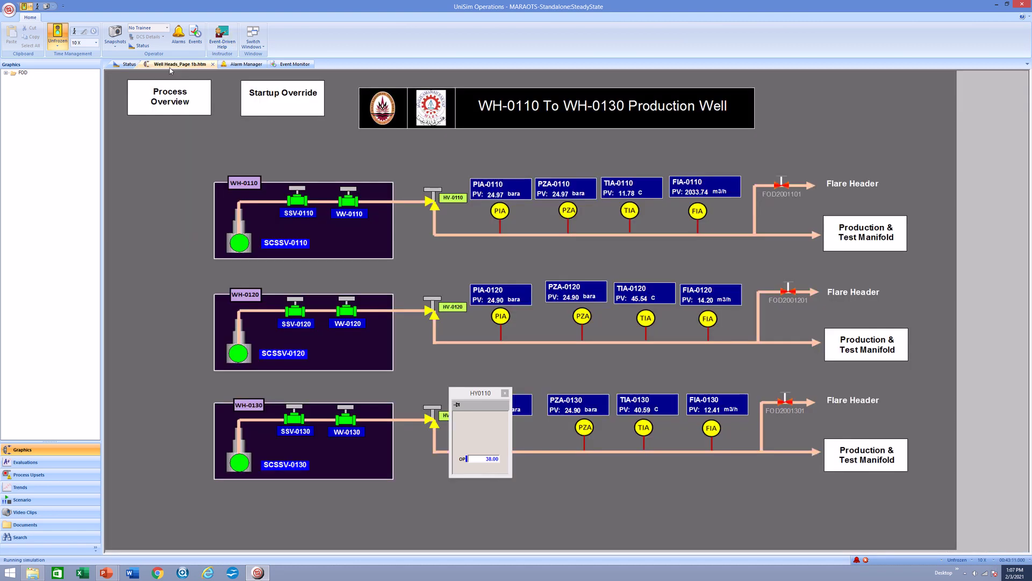
pyautogui.click(240, 64)
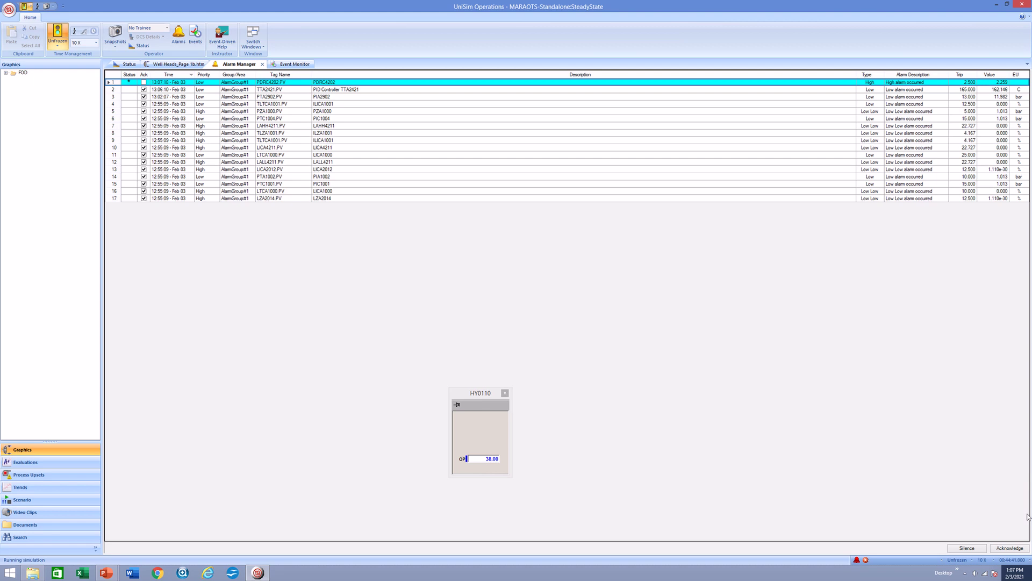
pyautogui.click(1016, 548)
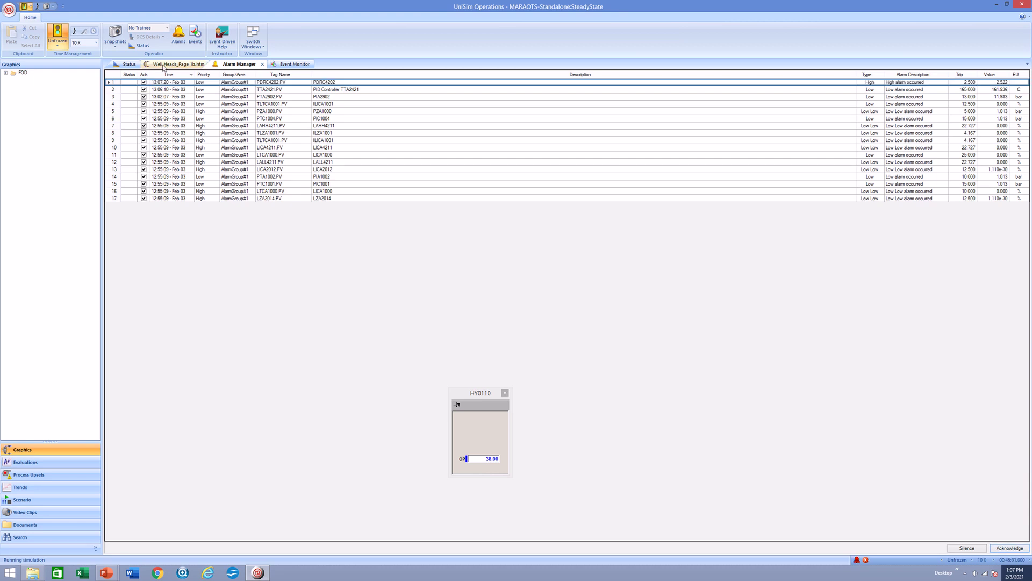
pyautogui.click(178, 64)
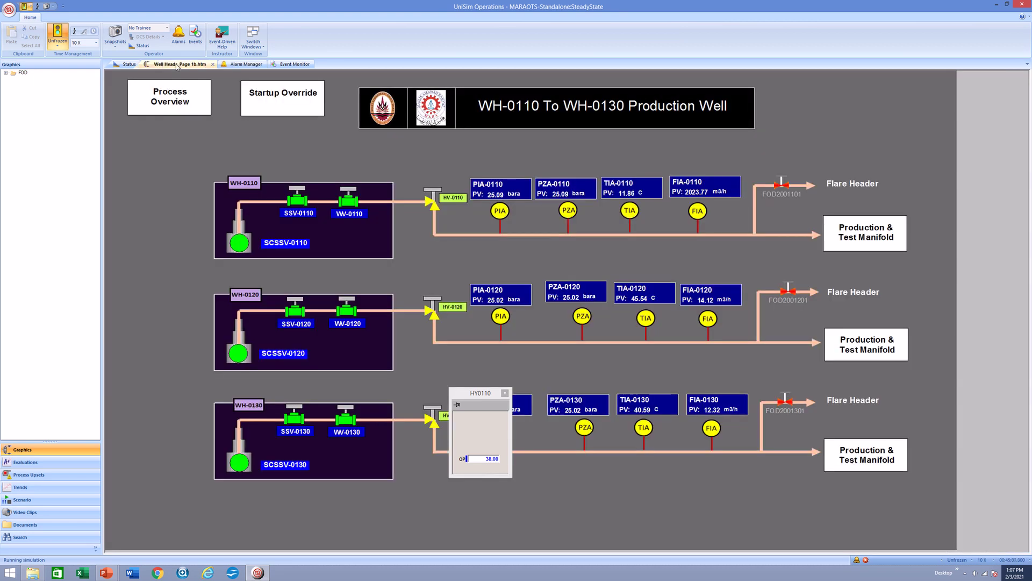
# Step: Reduce the output of well valve HV-0110 to 36
pyautogui.click(480, 459)
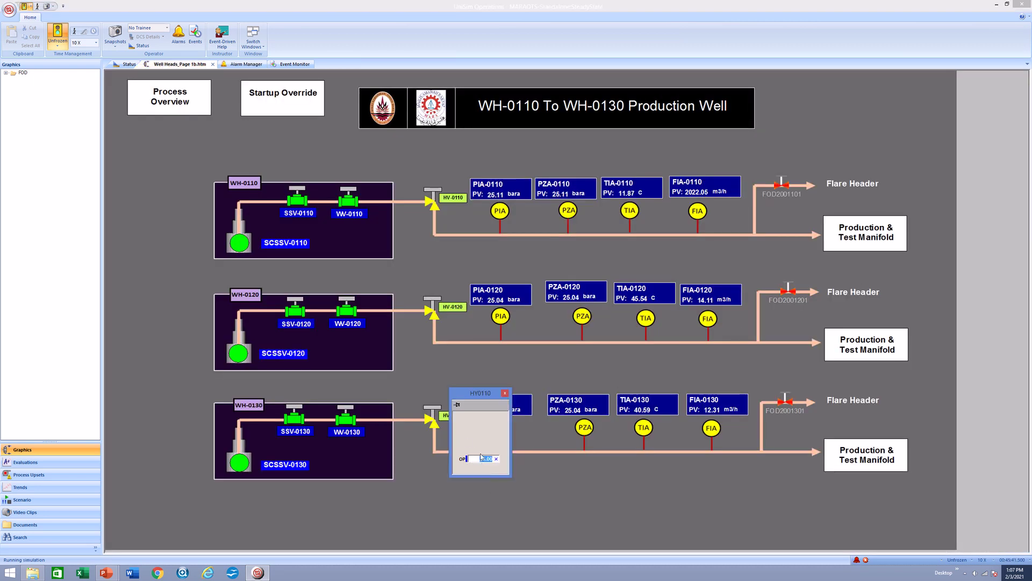
pyautogui.write('36')
pyautogui.press('Return')
# Step: Acknowledge the recurring high alarm on PDRC4202 and go back to the production well display
pyautogui.click(857, 560)
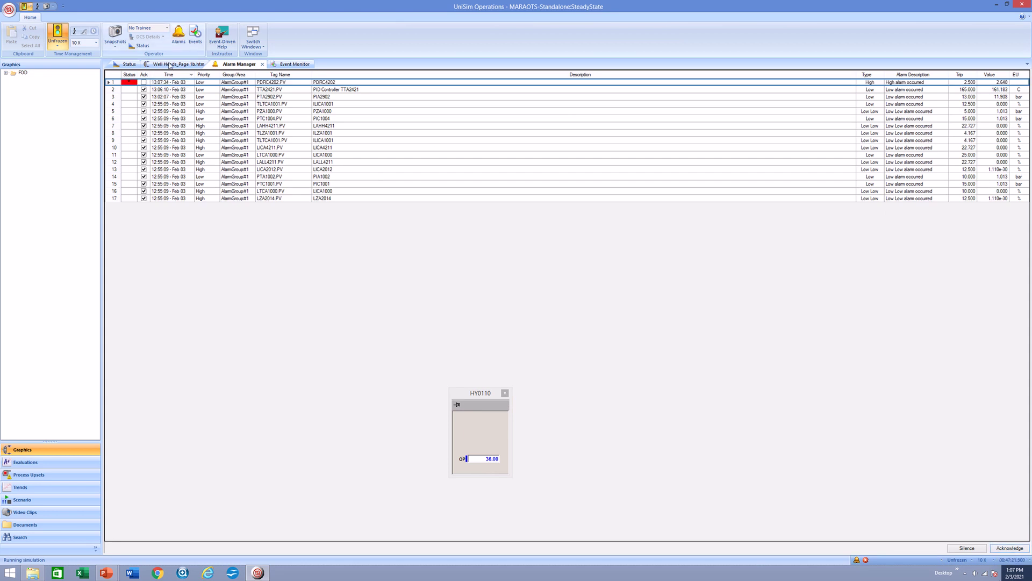
pyautogui.click(1006, 548)
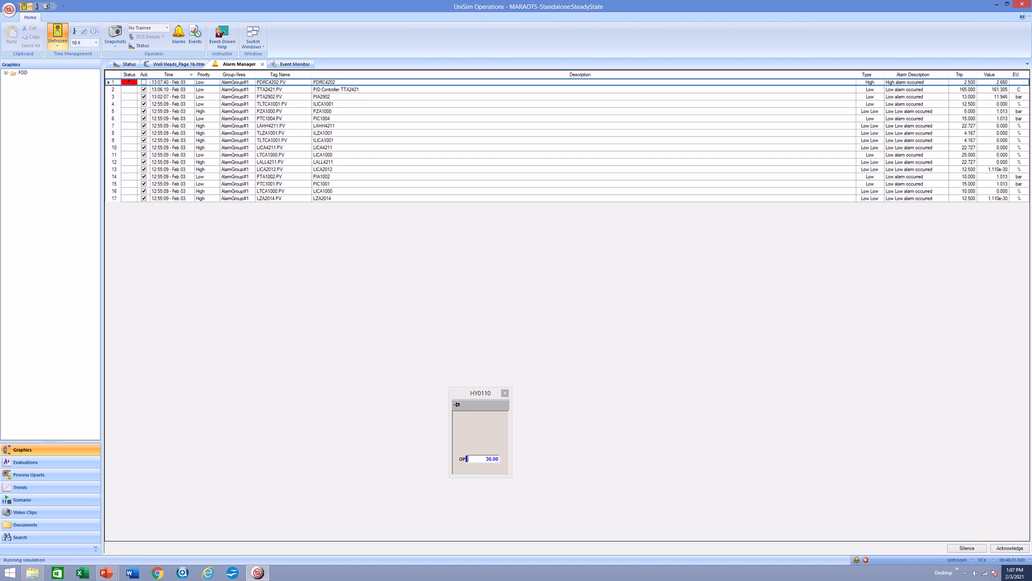
pyautogui.click(1007, 548)
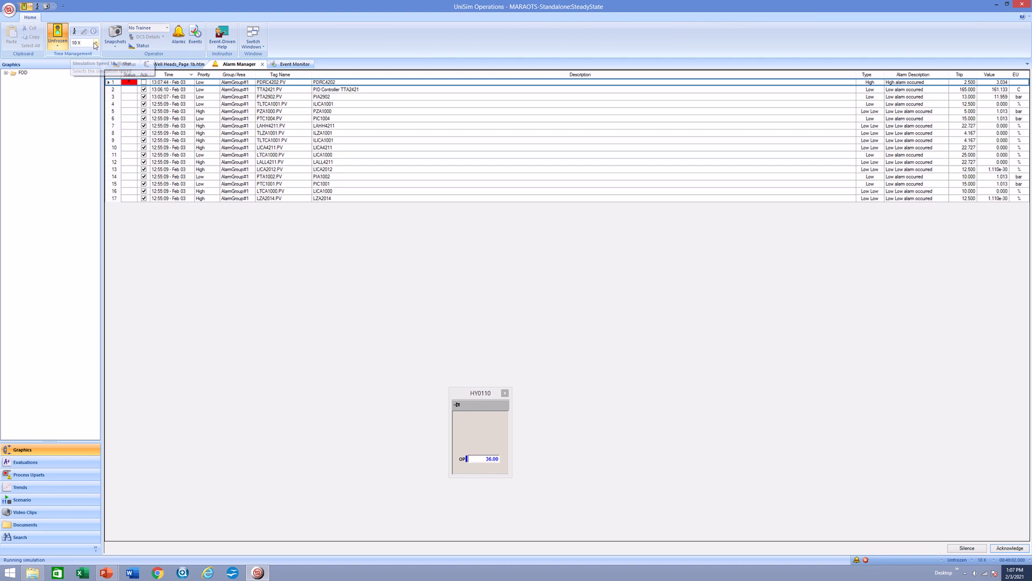
pyautogui.click(156, 65)
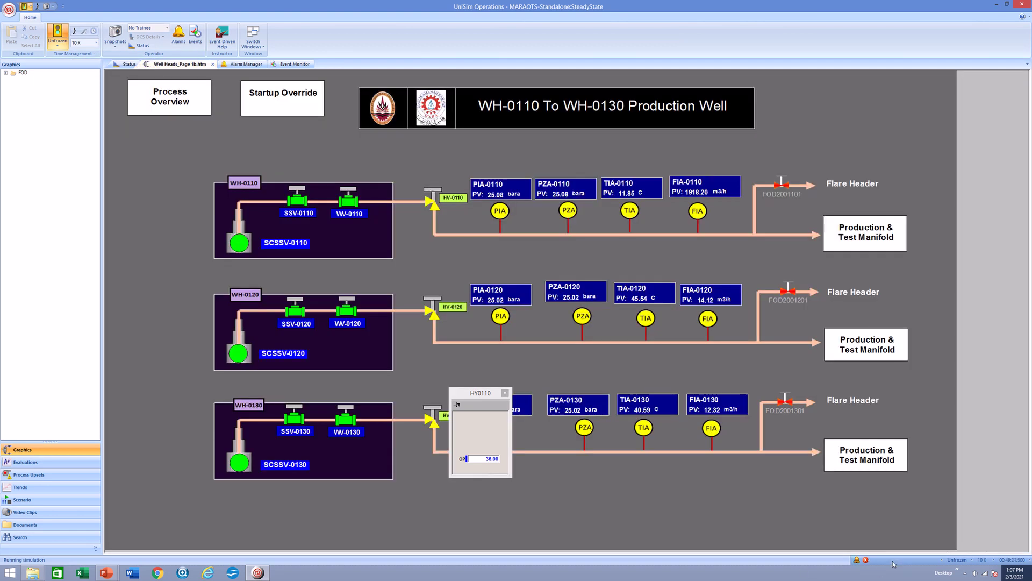
# Step: Reduce the output of well valve HV-0110 to 34 and pin its faceplate so it stays open across displays
pyautogui.click(486, 459)
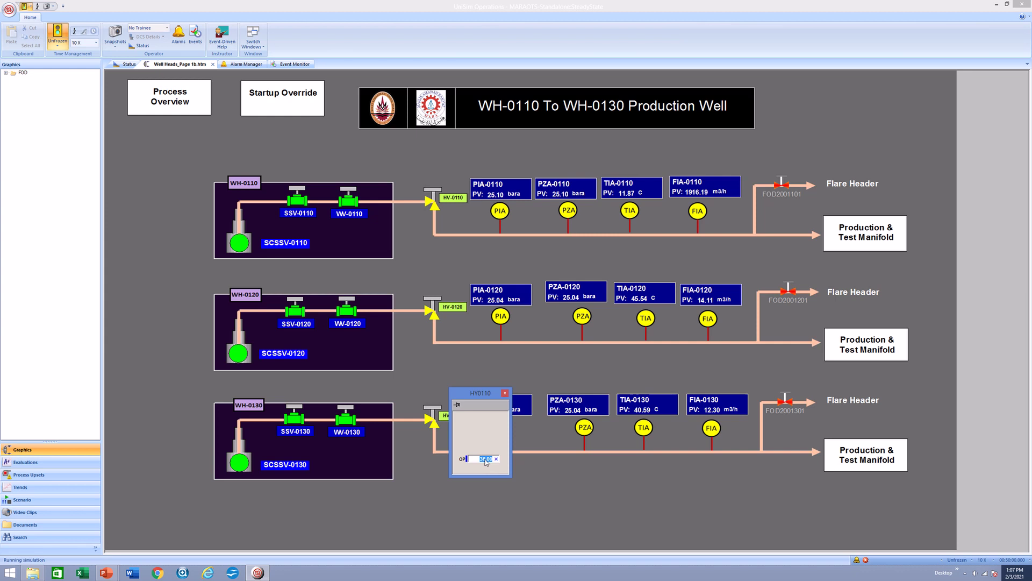
pyautogui.write('34')
pyautogui.press('Return')
pyautogui.doubleClick(486, 458)
# Step: Follow the gas path through the manifold, Production Separator V-1010, Membrane Skid S-2070 and overview pages to the 1st Stage Compression System display at V-2040
pyautogui.click(882, 232)
pyautogui.click(887, 350)
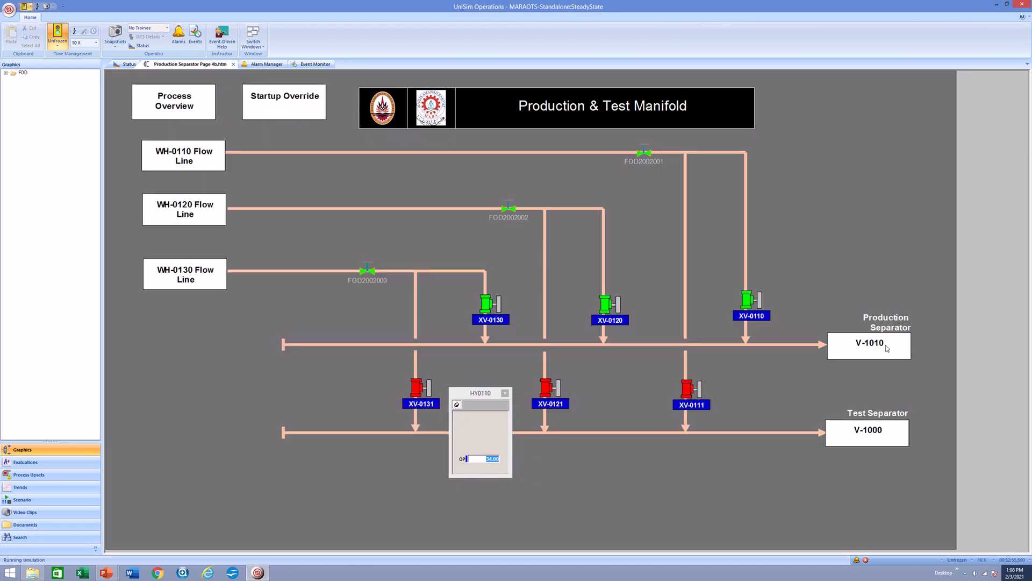
pyautogui.click(901, 273)
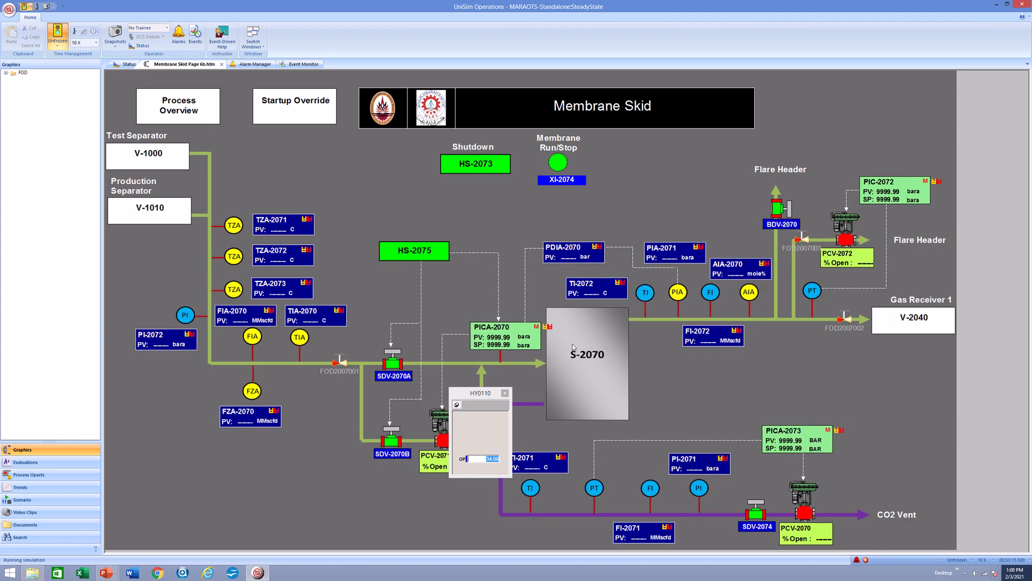
pyautogui.click(180, 110)
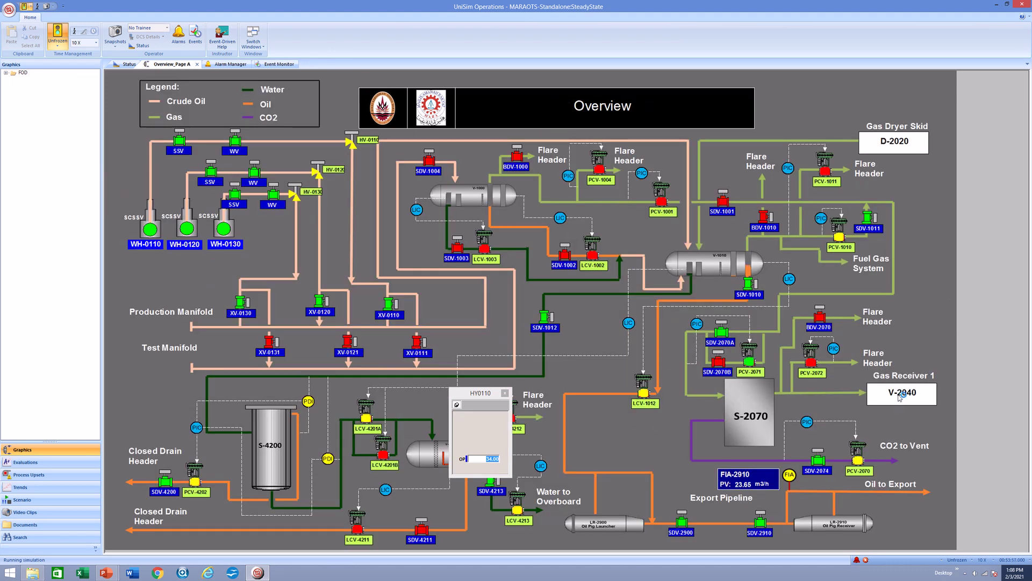
pyautogui.click(903, 395)
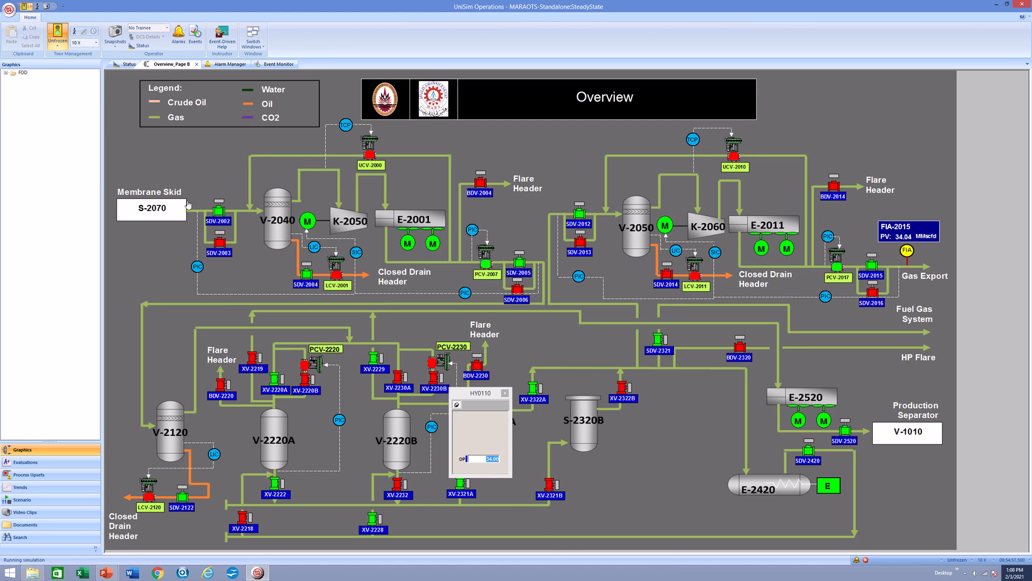
pyautogui.click(267, 238)
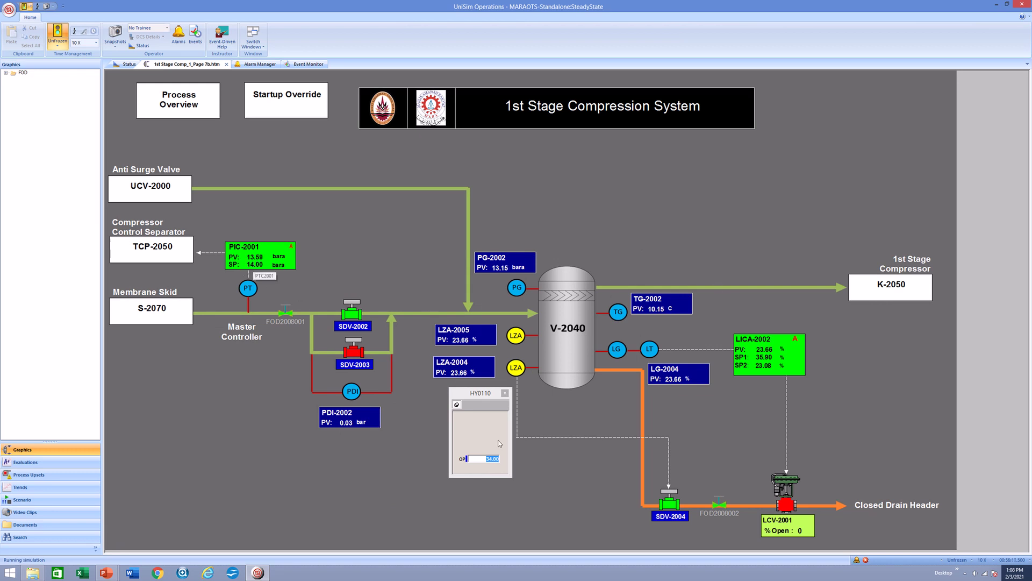
# Step: Set the HV-0110 valve output to 32 in the pinned faceplate and return to the overview page showing the wells
pyautogui.click(487, 459)
pyautogui.write('12')
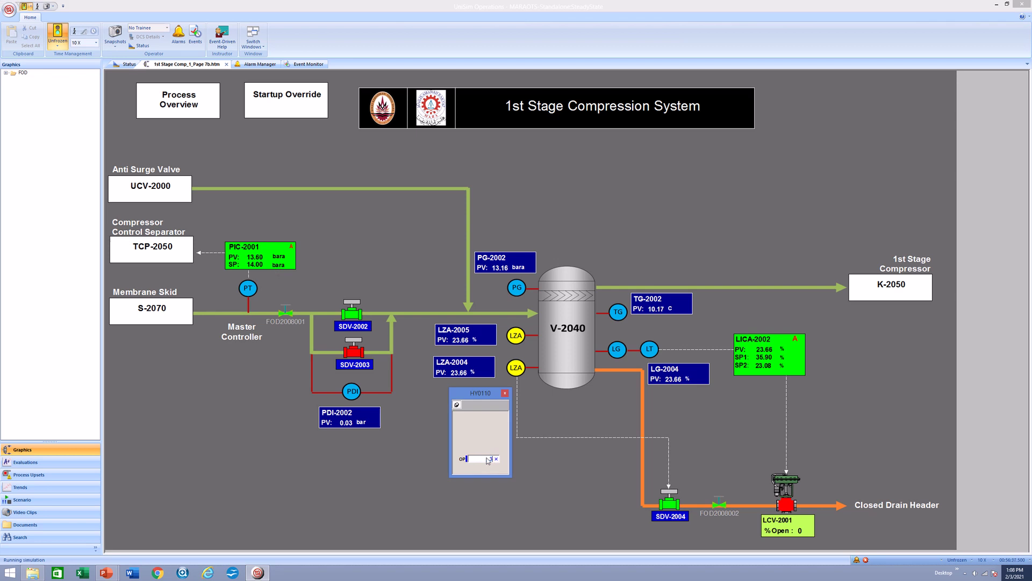
pyautogui.press('Return')
pyautogui.click(193, 110)
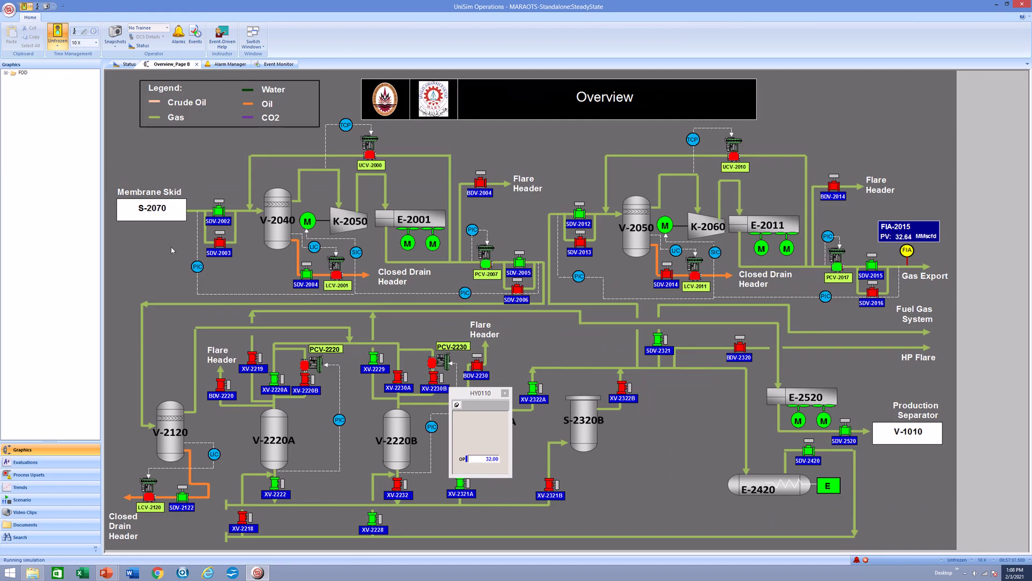
pyautogui.click(151, 208)
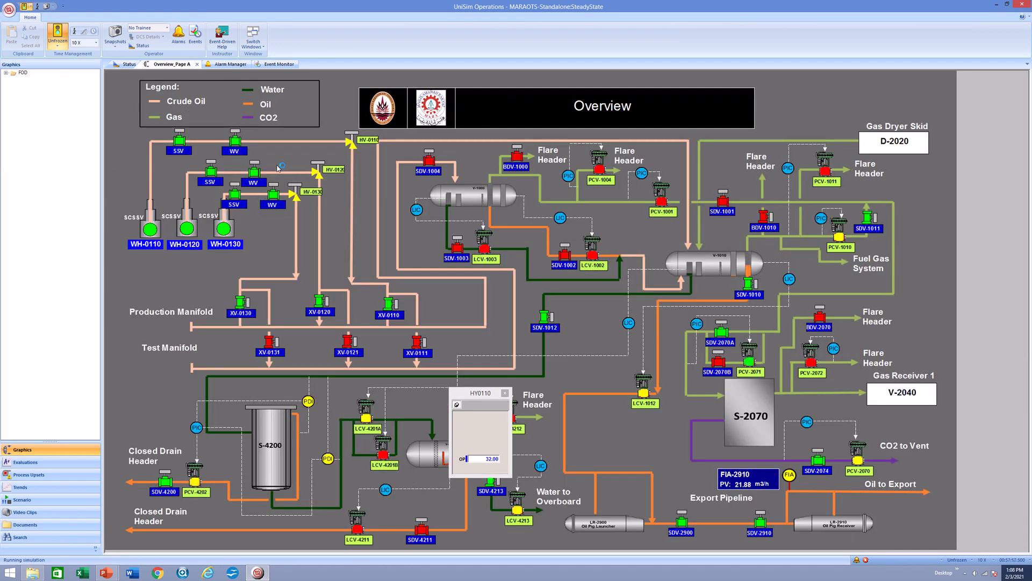
# Step: Open the Alarm Manager and keep acknowledging the recurring high alarm on PDRC4202
pyautogui.click(858, 562)
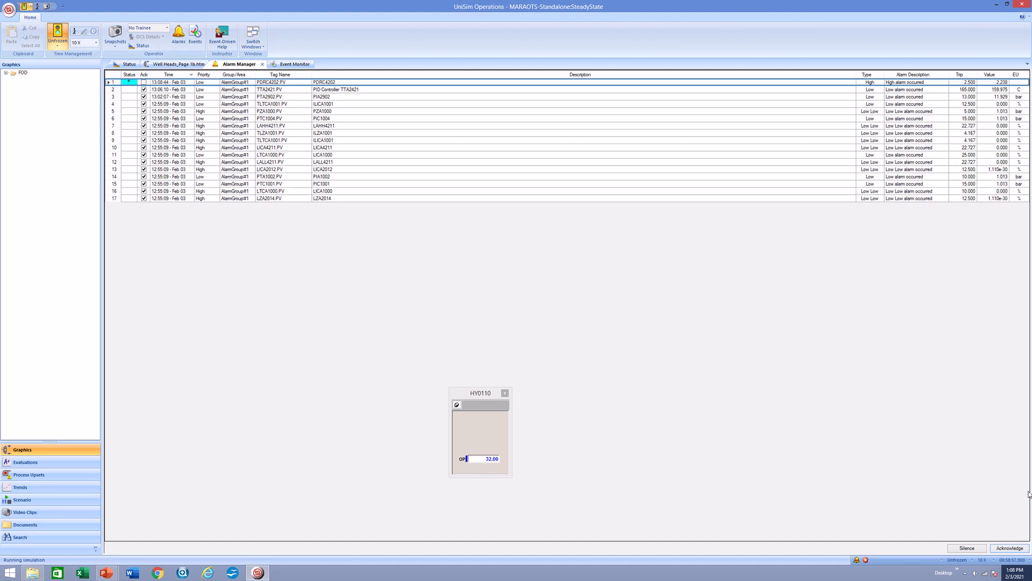
pyautogui.click(1010, 549)
pyautogui.click(1009, 549)
pyautogui.click(1009, 549)
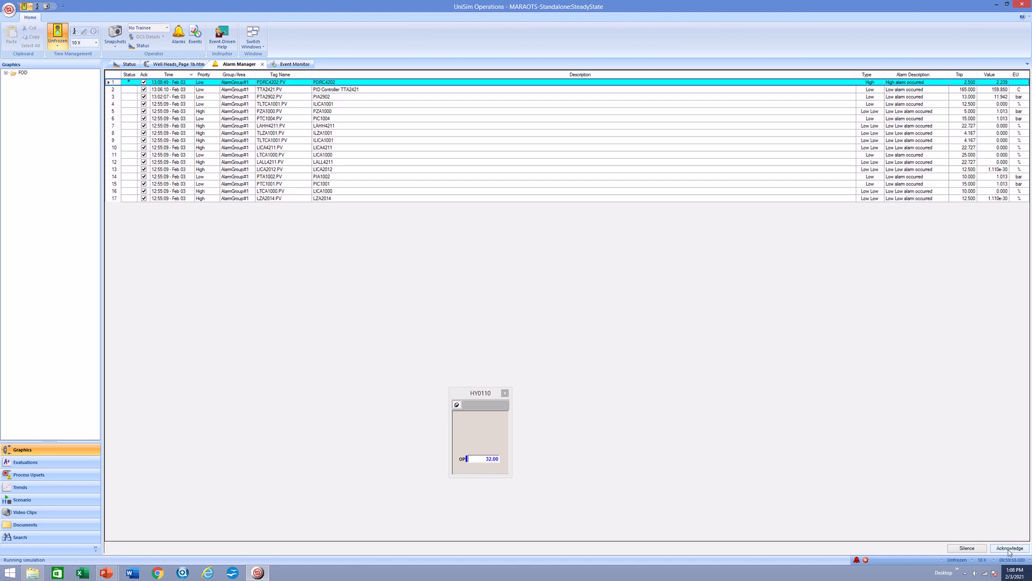
pyautogui.click(1009, 549)
pyautogui.click(1009, 549)
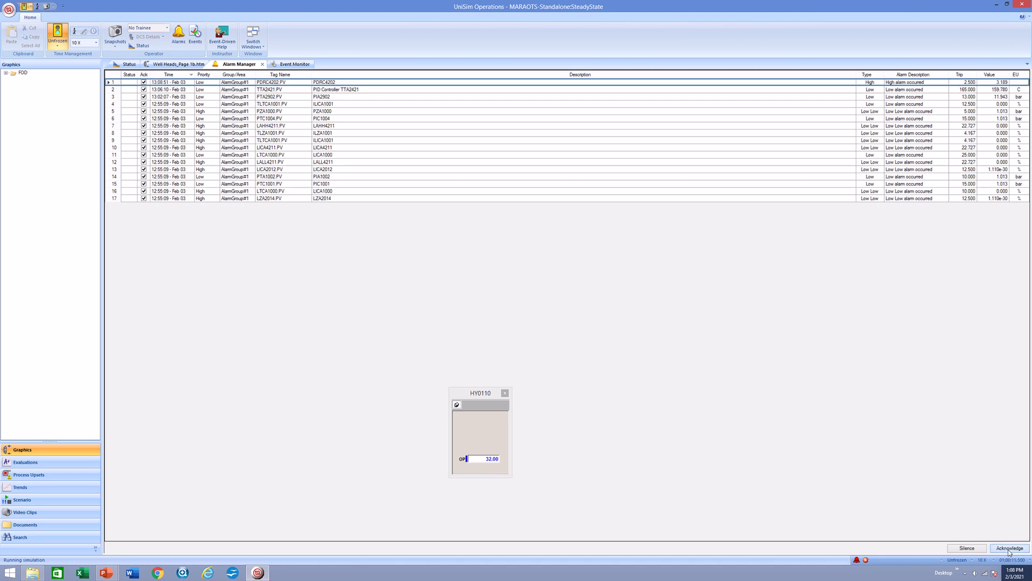
pyautogui.click(1009, 549)
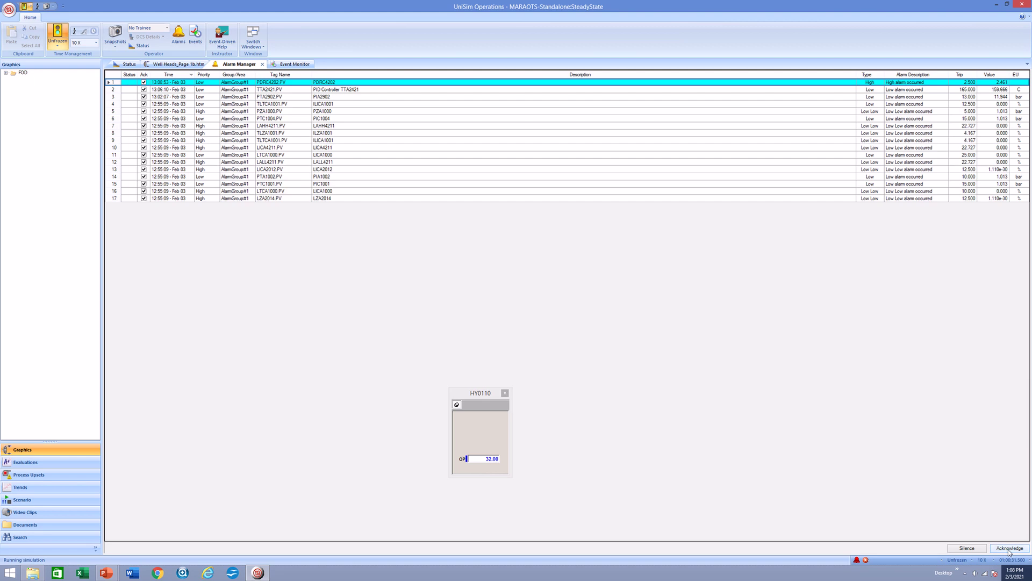
pyautogui.click(1009, 549)
pyautogui.click(1009, 549)
pyautogui.click(1010, 549)
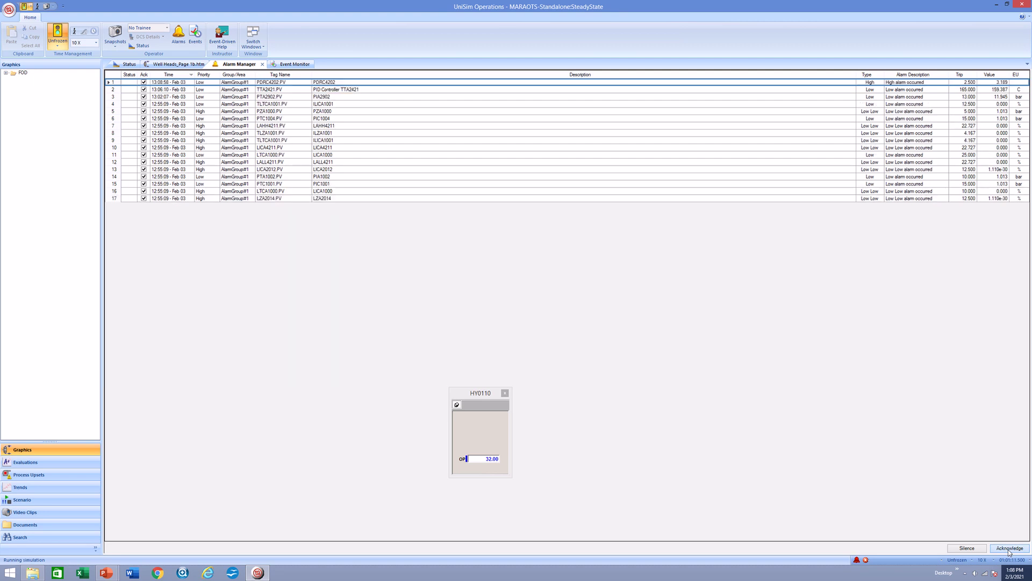
pyautogui.click(1009, 549)
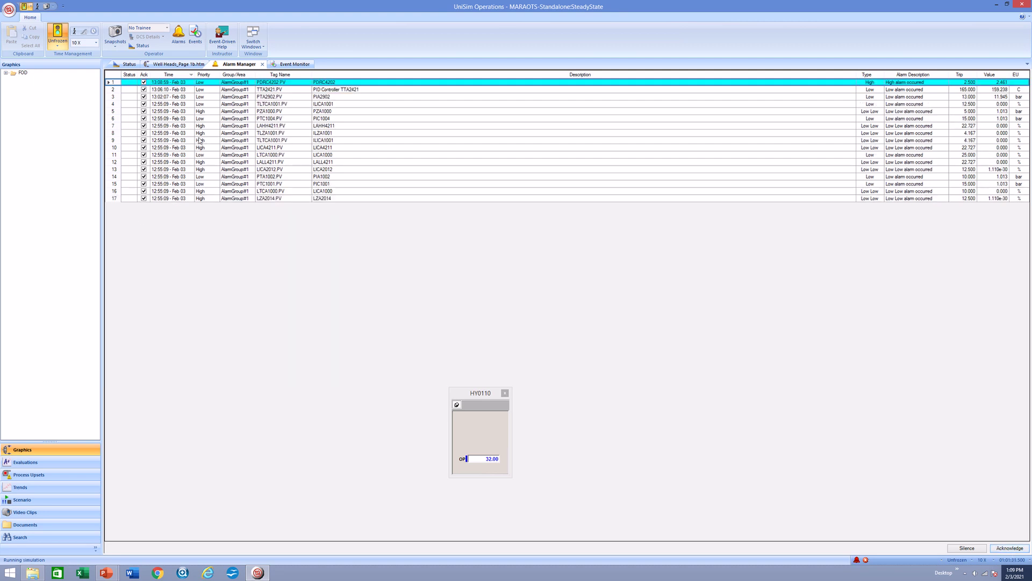
# Step: From the production well display, set the HV-0110 valve output to 30 and acknowledge the PDRC4202 alarm in the Alarm Manager
pyautogui.click(156, 64)
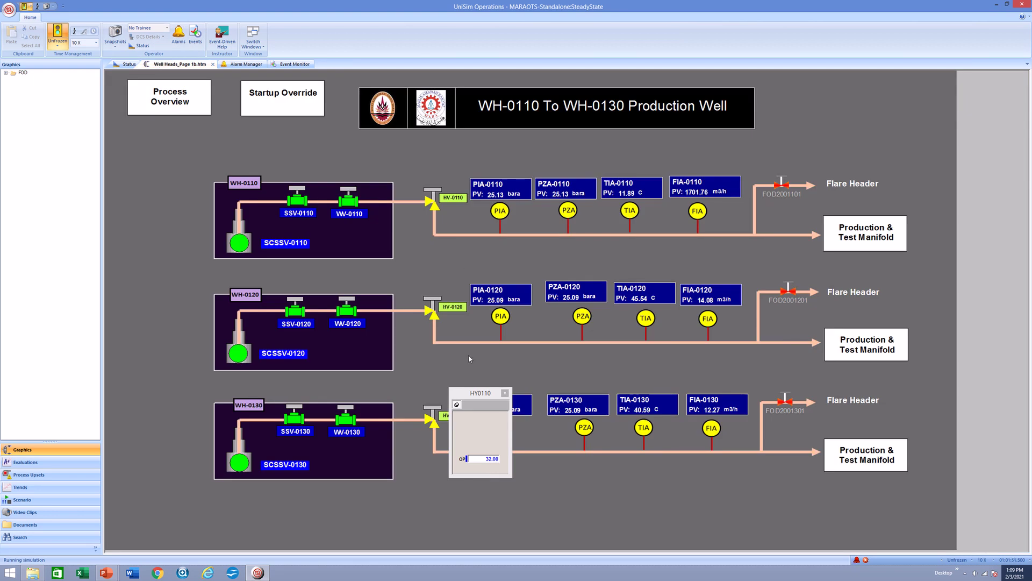
pyautogui.click(488, 459)
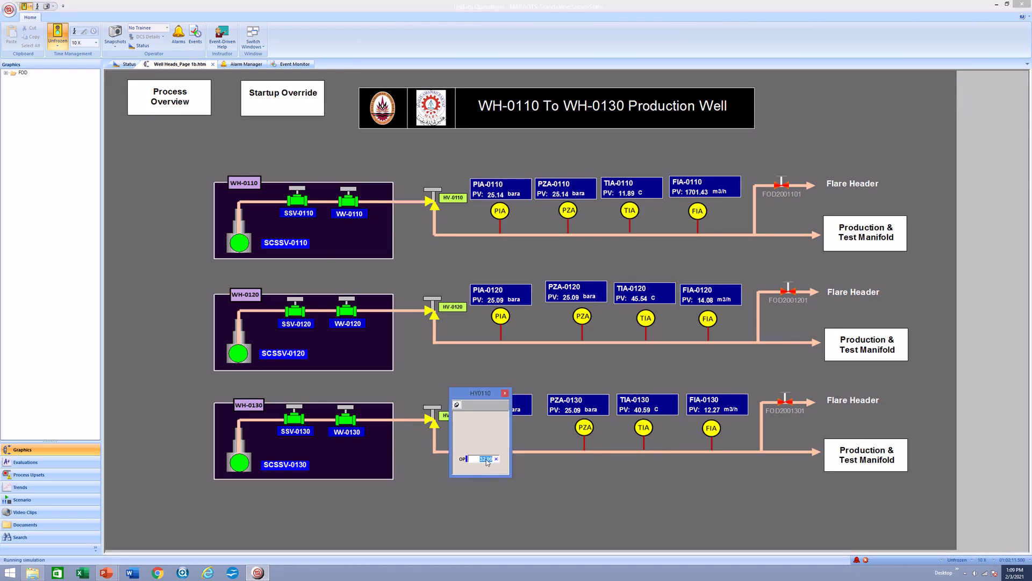
pyautogui.write('30')
pyautogui.press('Return')
pyautogui.click(865, 561)
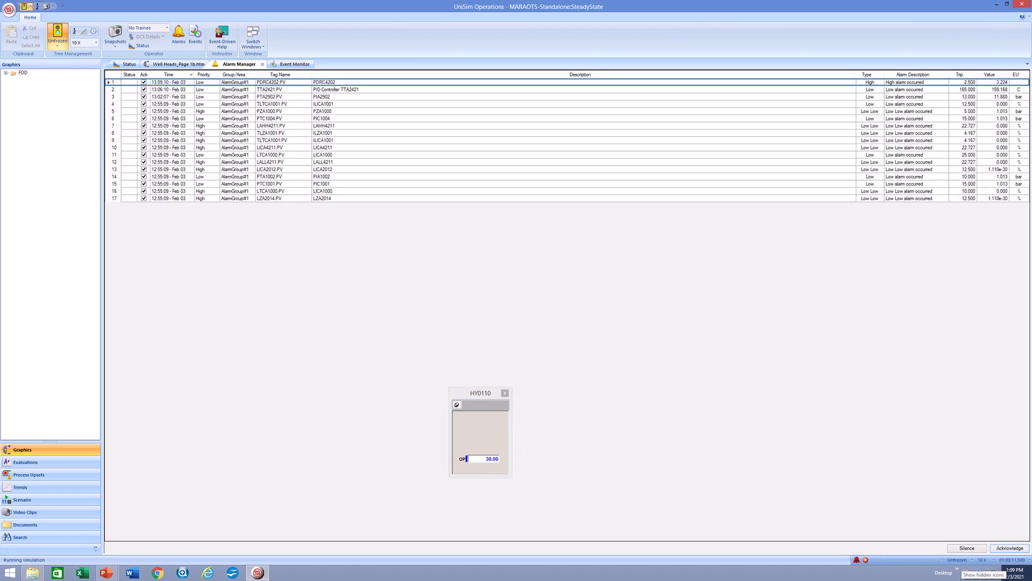
pyautogui.click(1012, 549)
# Step: Return to the production well display, lower the HV-0110 valve output to 28 and acknowledge the PDRC4202 alarm
pyautogui.click(183, 64)
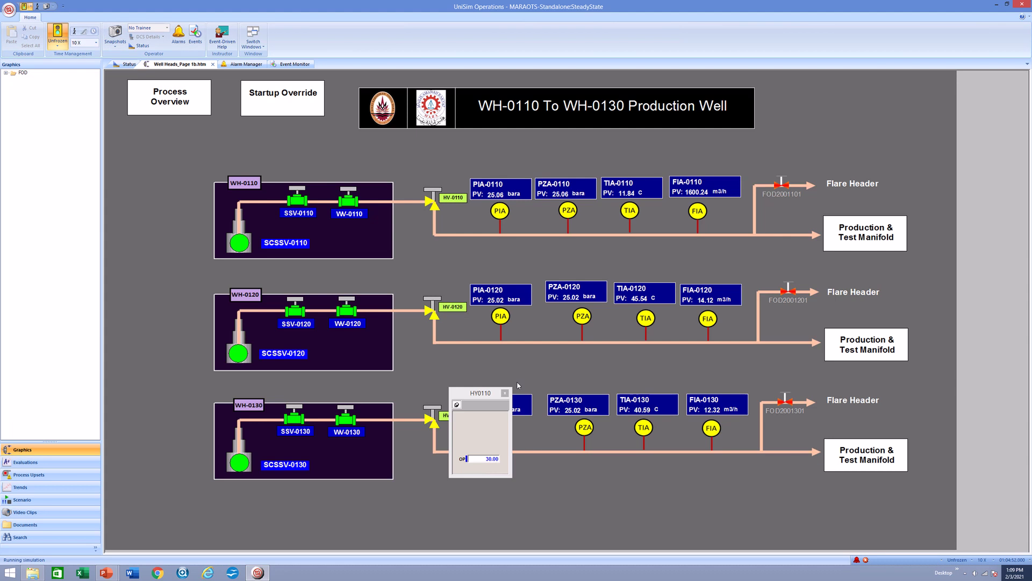
pyautogui.click(482, 460)
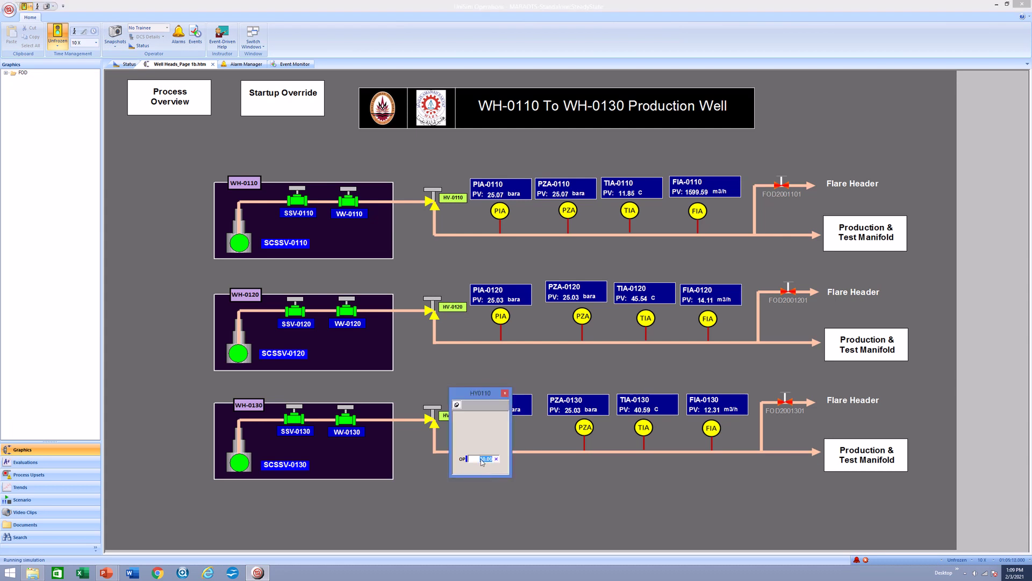
pyautogui.write('28')
pyautogui.click(481, 460)
pyautogui.click(857, 560)
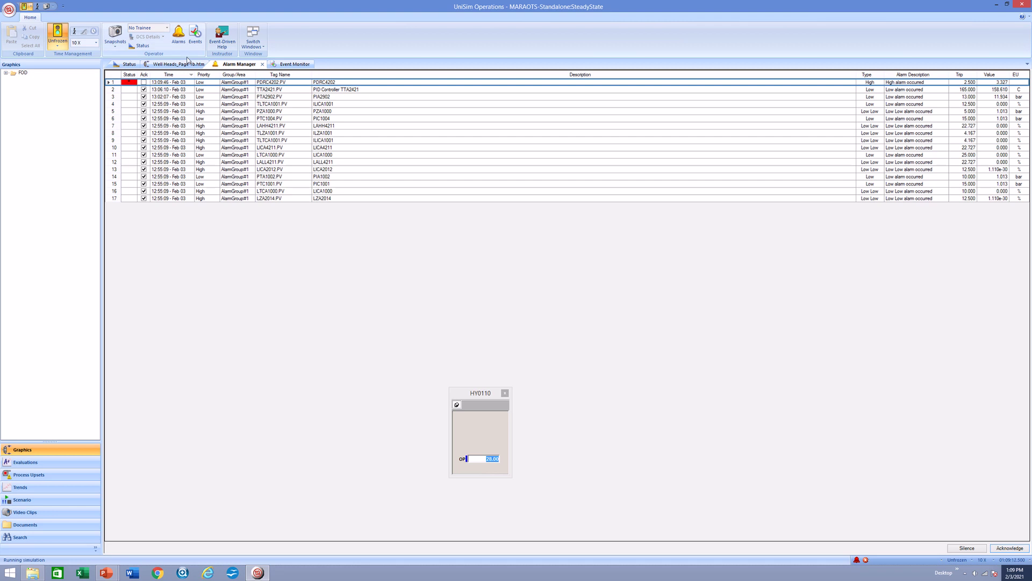
pyautogui.click(1010, 548)
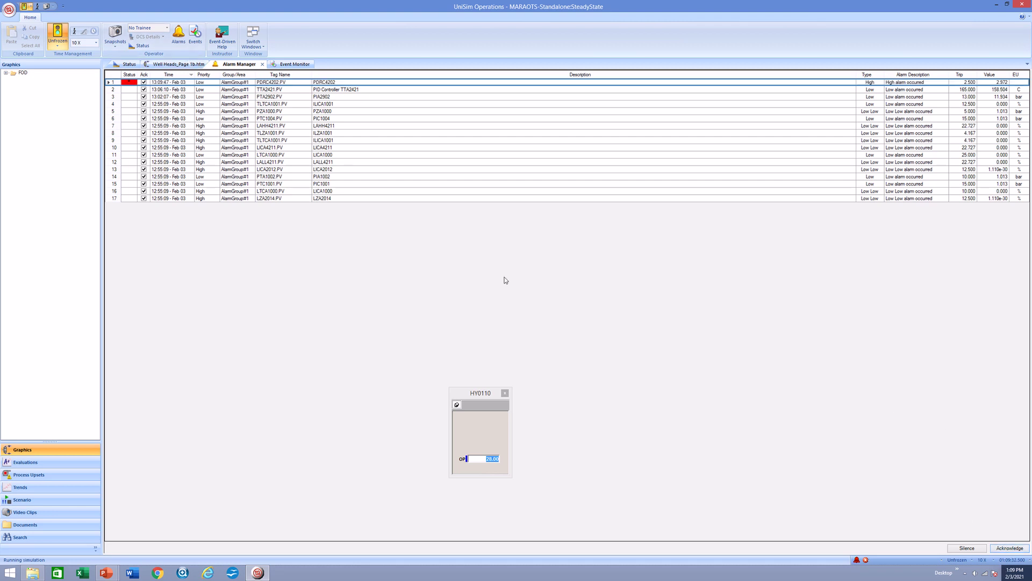
# Step: Go back to the production well display and reduce the HV-0110 valve output to 26
pyautogui.click(145, 65)
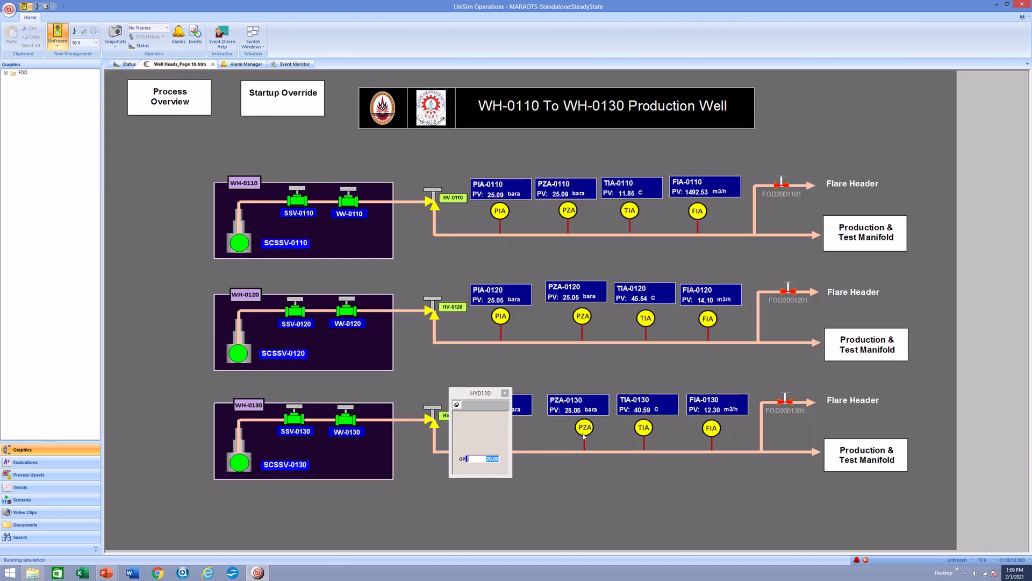
pyautogui.click(491, 462)
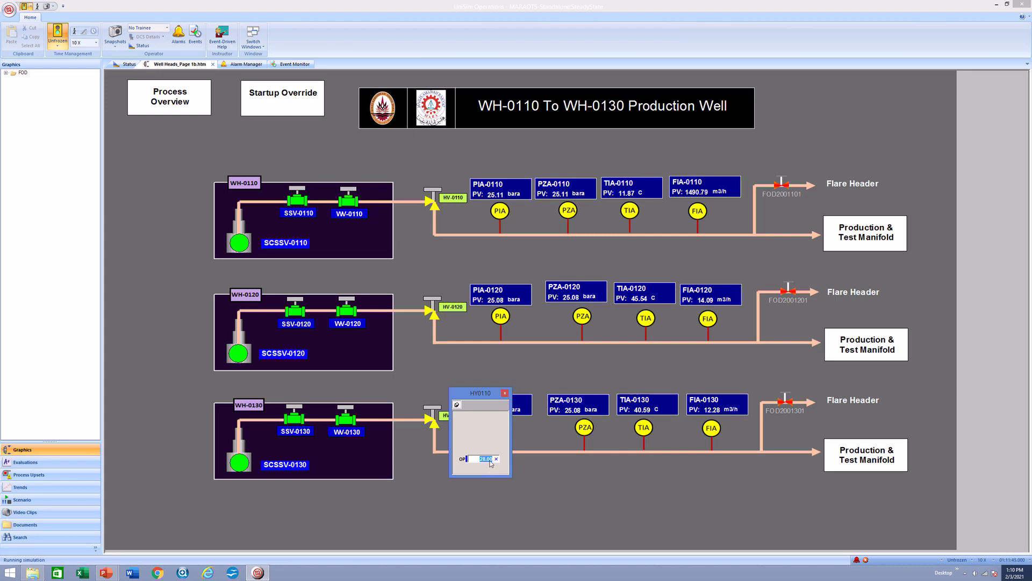
pyautogui.write('26')
pyautogui.press('Return')
# Step: Silence and acknowledge the high alarm on PDRC4202 in the Alarm Manager
pyautogui.click(253, 64)
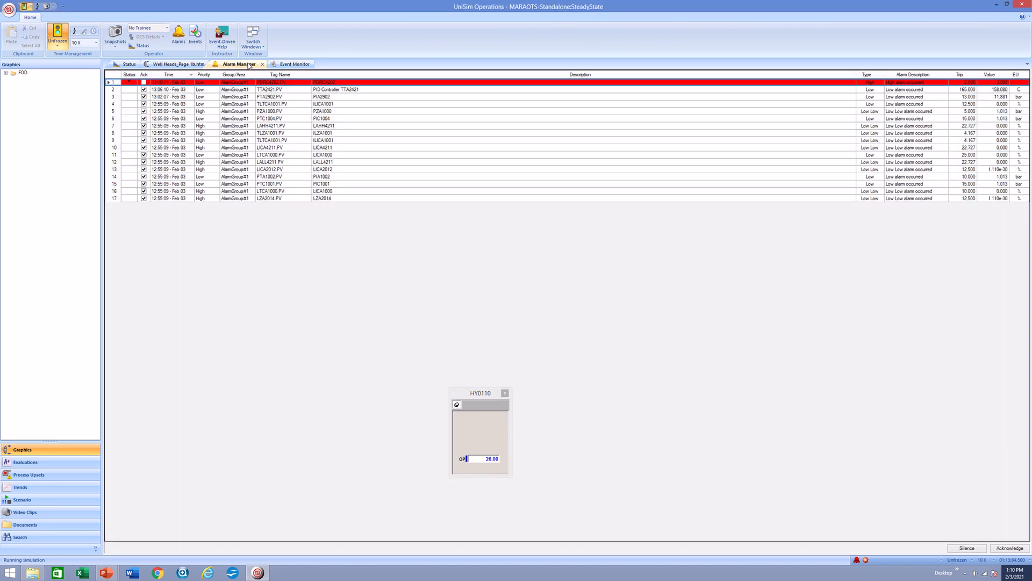
pyautogui.click(1013, 549)
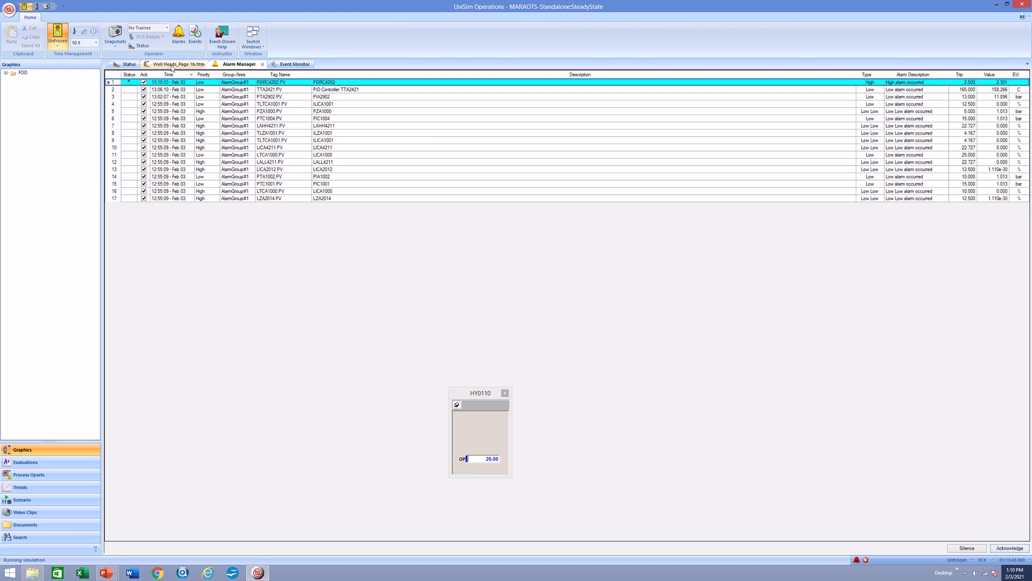
pyautogui.click(966, 548)
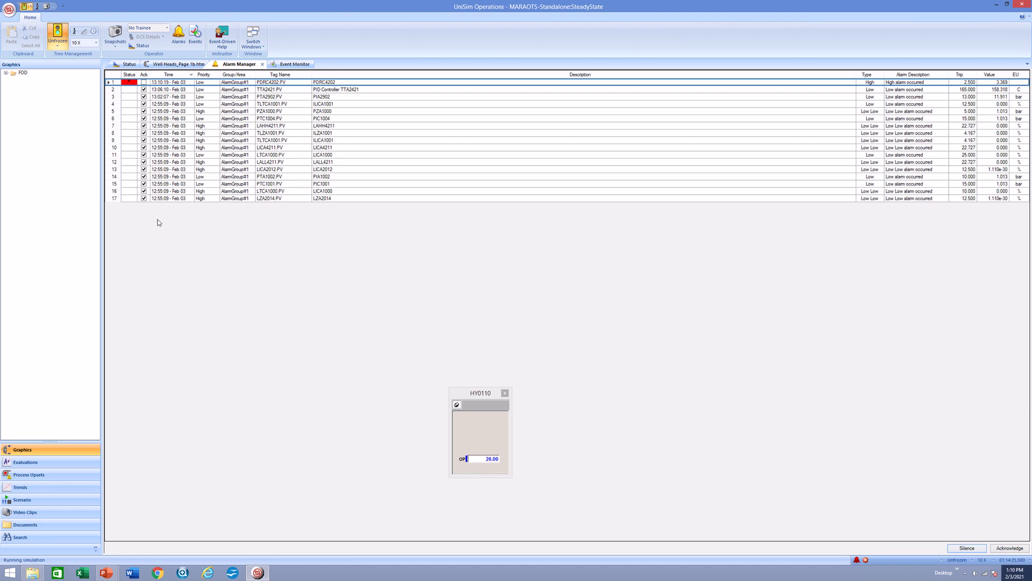
pyautogui.click(1003, 548)
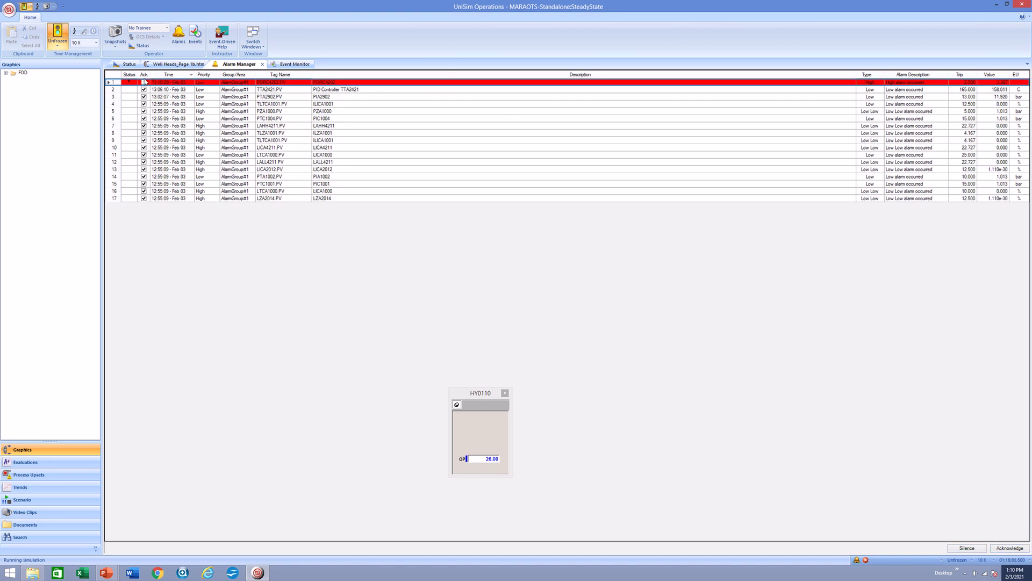
pyautogui.click(144, 81)
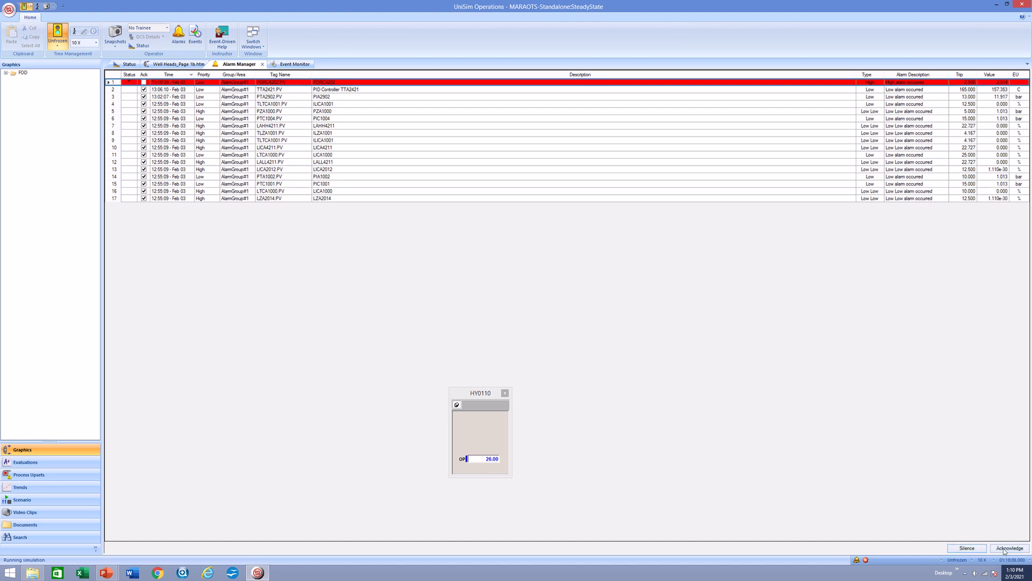
# Step: On the production well display, reduce the HV-0110 valve output in two stages, to 24 and 22
pyautogui.click(160, 64)
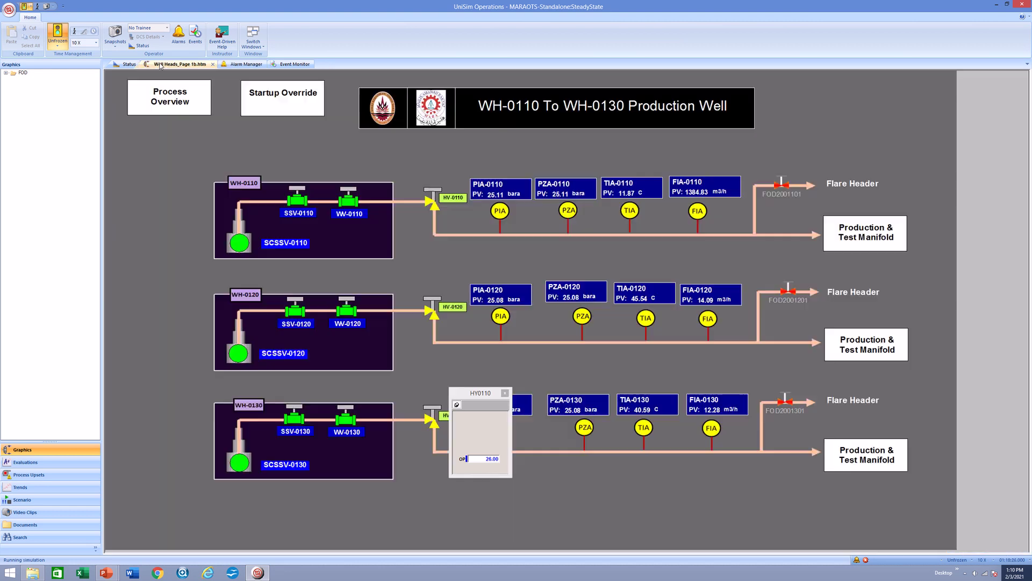
pyautogui.click(485, 458)
pyautogui.write('24')
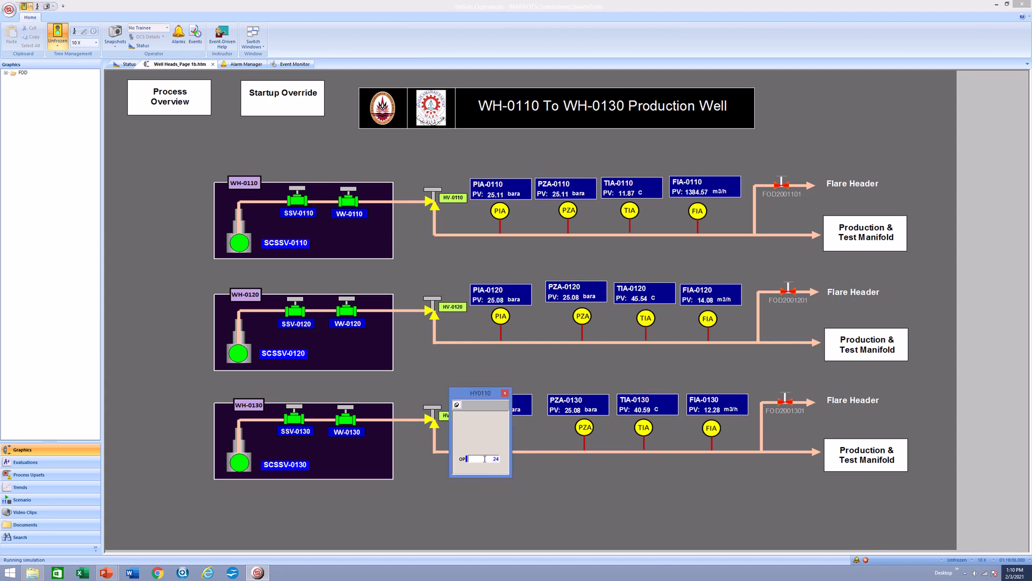
pyautogui.press('Return')
pyautogui.doubleClick(485, 458)
pyautogui.write('2')
pyautogui.press('Return')
# Step: Set the HV-0110 valve output to 20 and mark the PDRC4202 high alarm as acknowledged in the Alarm Manager
pyautogui.click(490, 460)
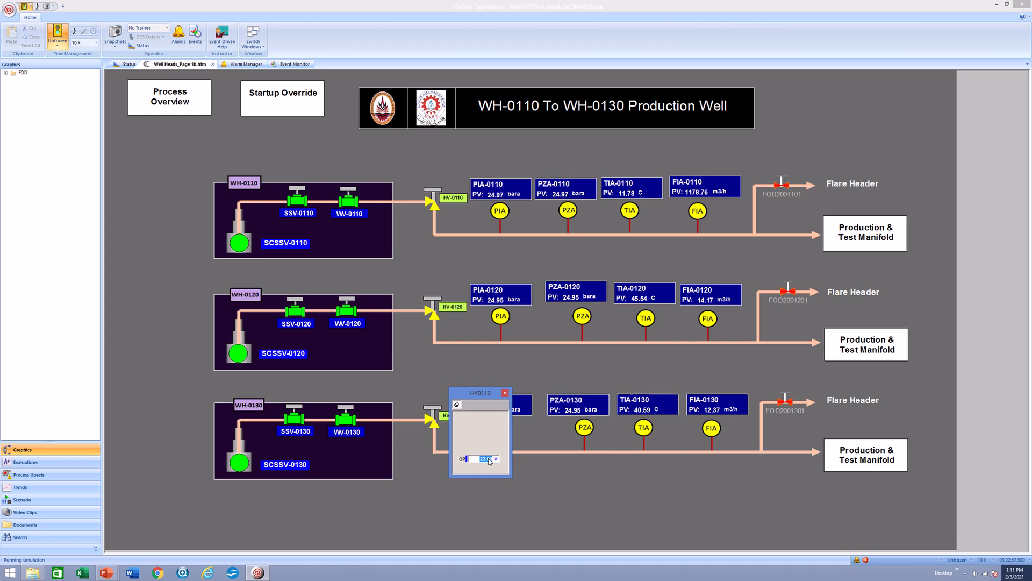
pyautogui.write('20')
pyautogui.press('Return')
pyautogui.click(490, 459)
pyautogui.click(856, 559)
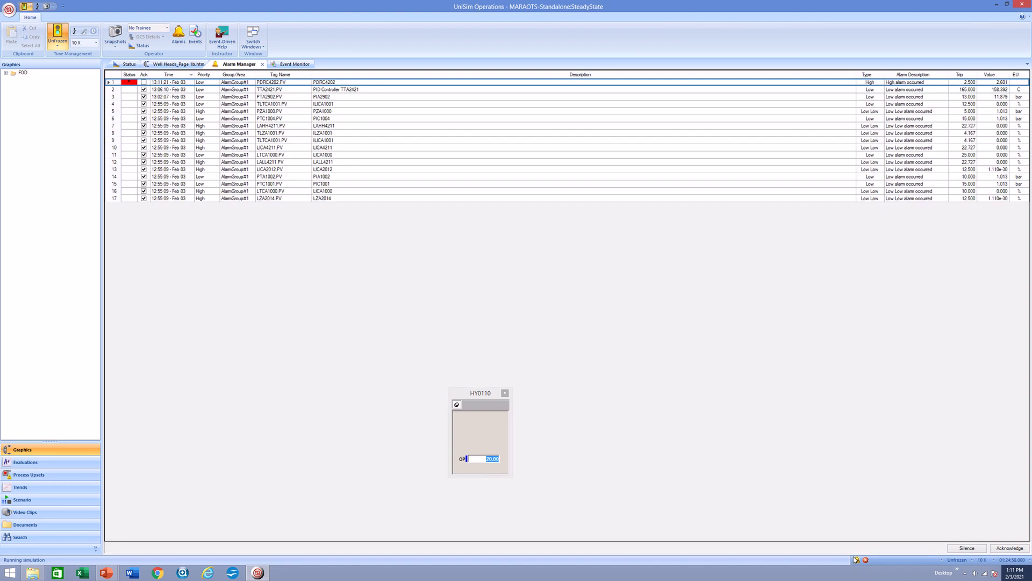
pyautogui.click(144, 82)
# Step: Return to the production well display and lower the HV-0110 valve output to 18
pyautogui.click(178, 64)
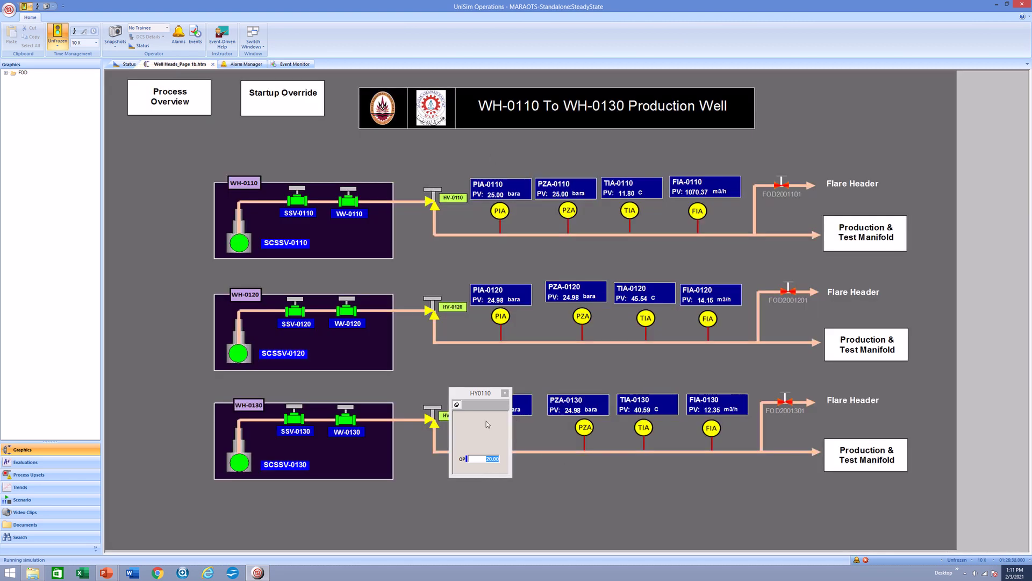
pyautogui.click(497, 459)
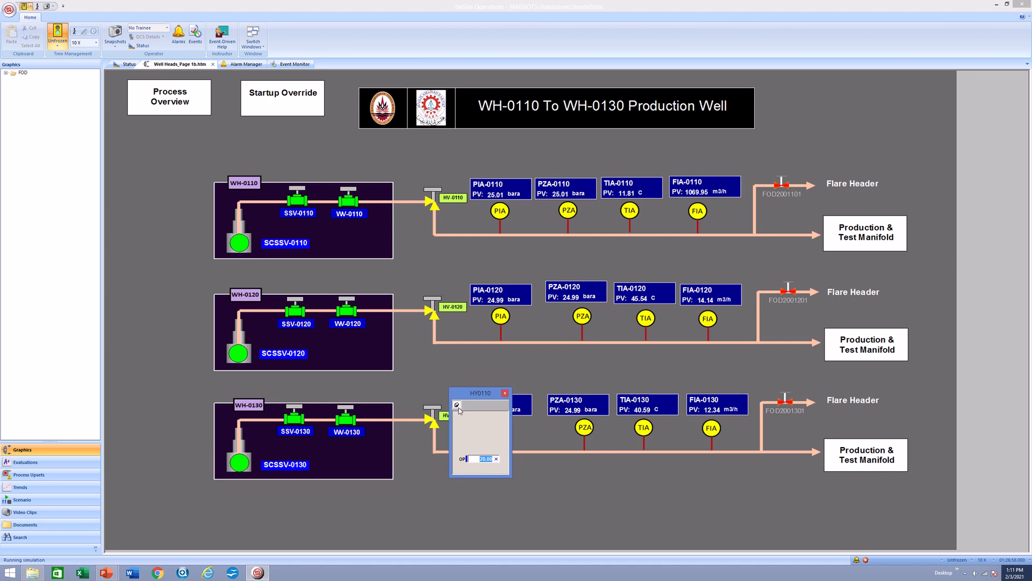
pyautogui.write('18')
pyautogui.press('Return')
# Step: Acknowledge the PDRC4202 alarm in the Alarm Manager, using Acknowledge All when it recurs
pyautogui.click(243, 64)
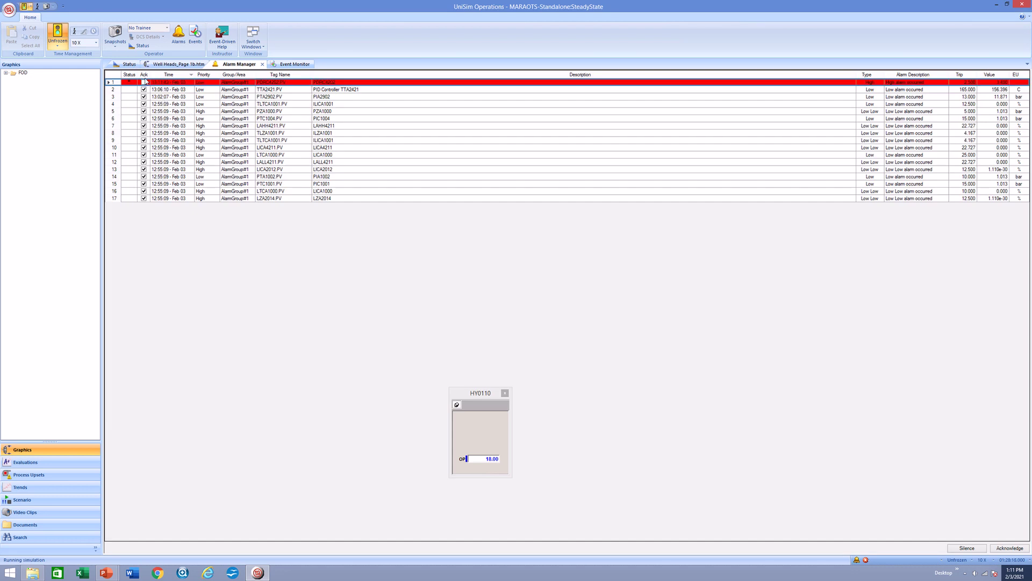
pyautogui.click(144, 82)
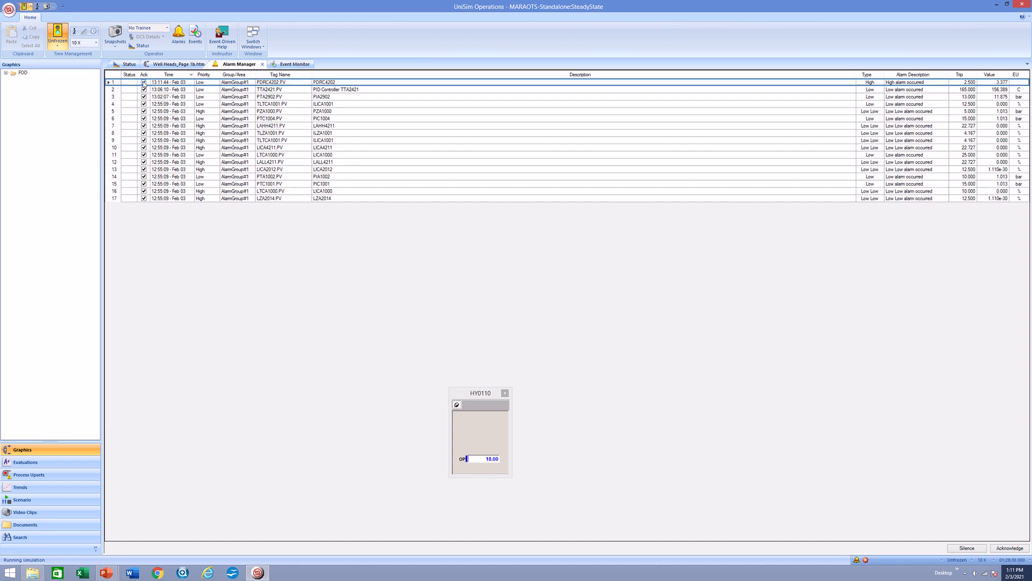
pyautogui.rightClick(144, 83)
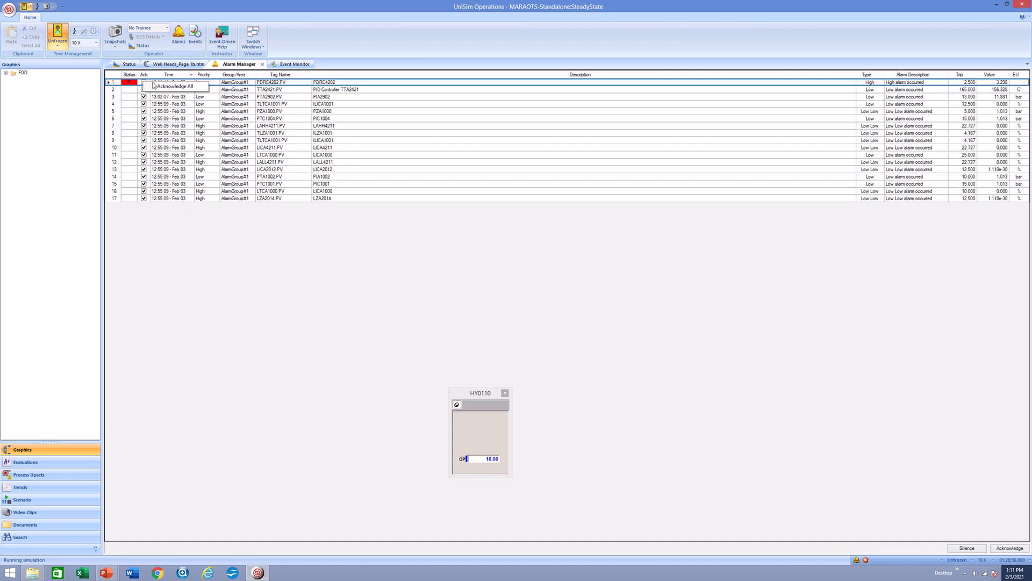
pyautogui.click(155, 85)
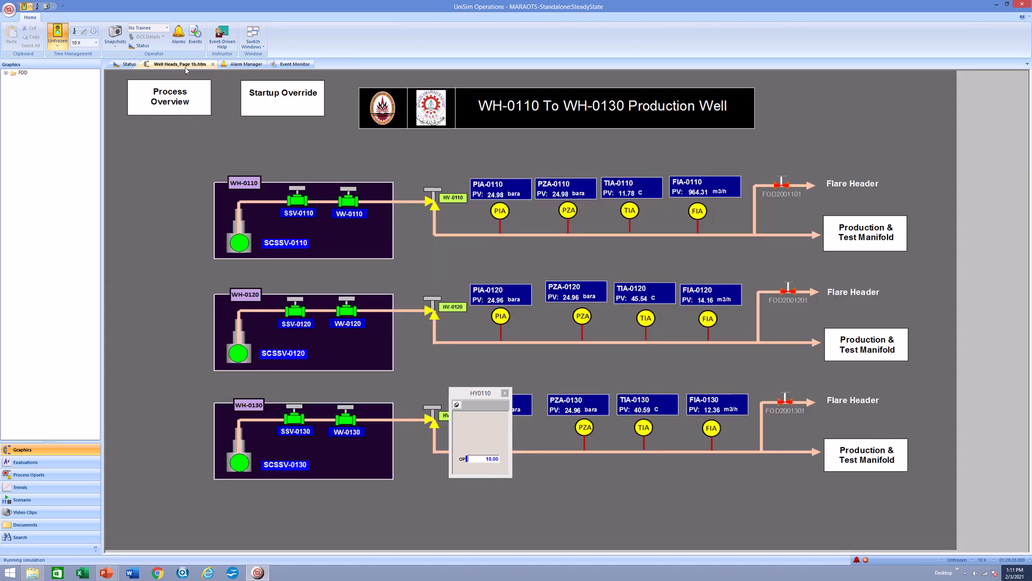
# Step: Back on the production well display, reduce the HV-0110 valve output in two stages, to 16 and 14
pyautogui.click(177, 64)
pyautogui.click(488, 459)
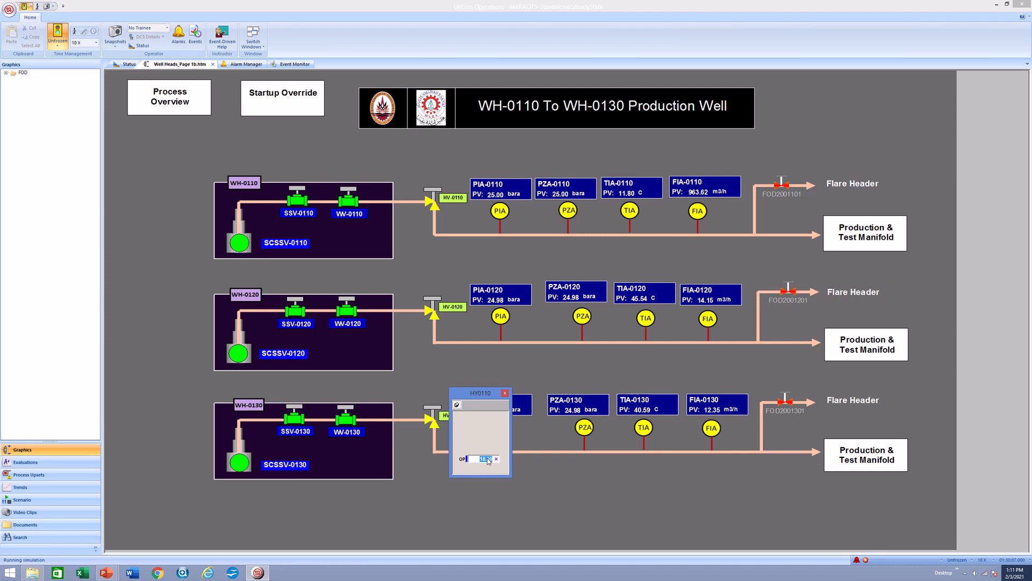
pyautogui.write('16')
pyautogui.press('Return')
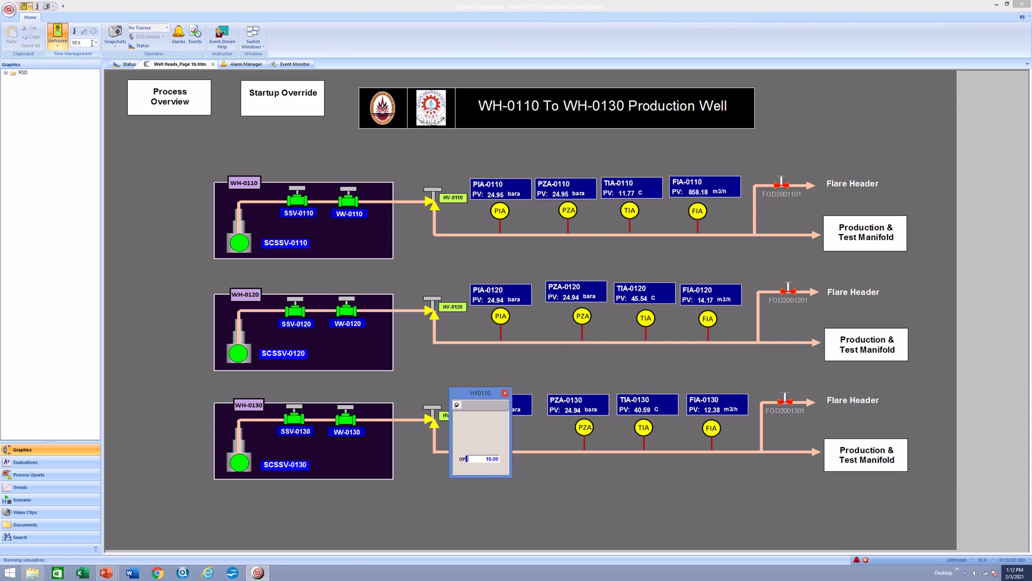
pyautogui.click(479, 457)
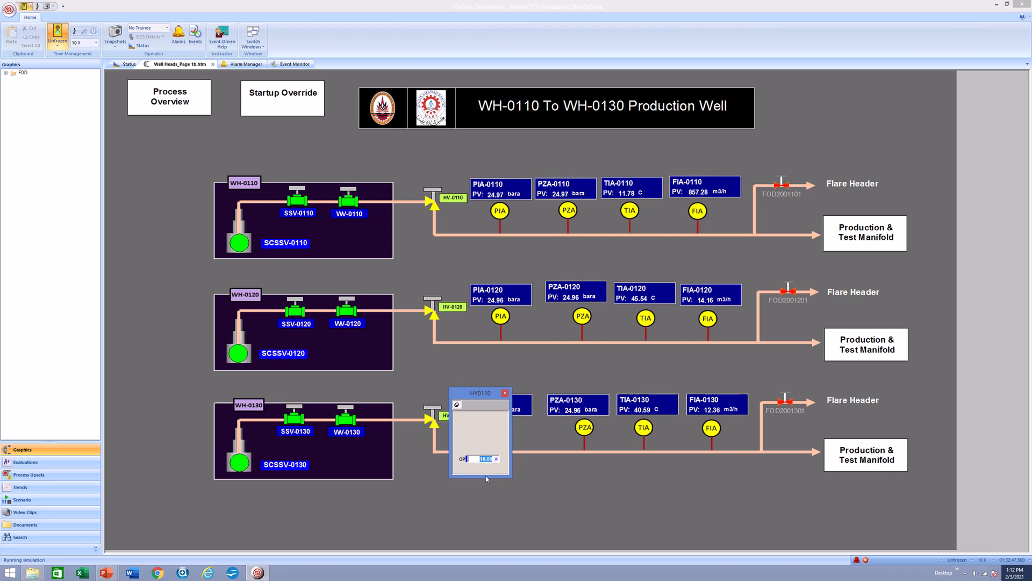
pyautogui.write('14')
pyautogui.press('Return')
# Step: Acknowledge the PDRC4202 high alarm in the Alarm Manager and go back to the production well display
pyautogui.click(248, 65)
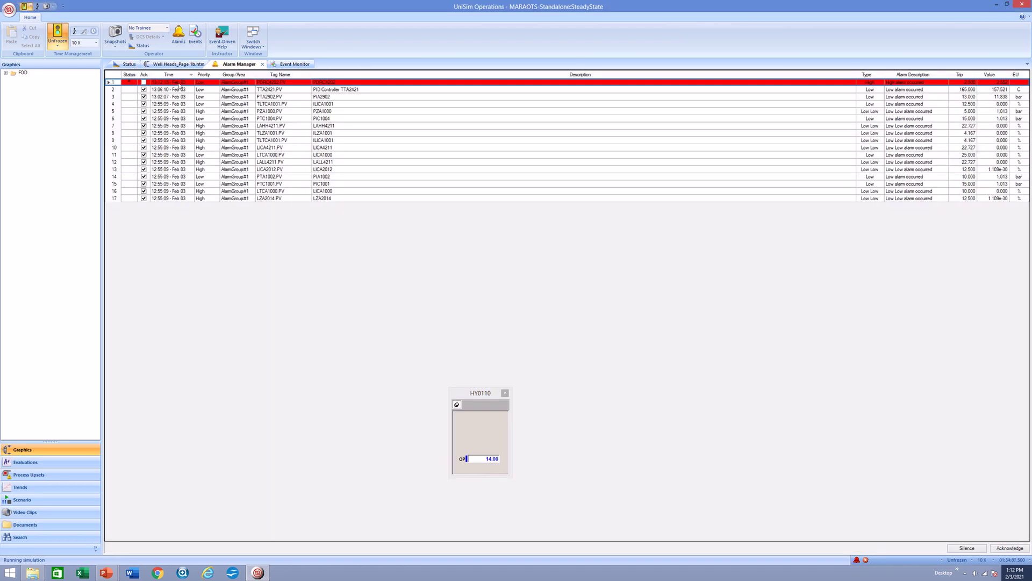
pyautogui.click(144, 82)
pyautogui.click(178, 64)
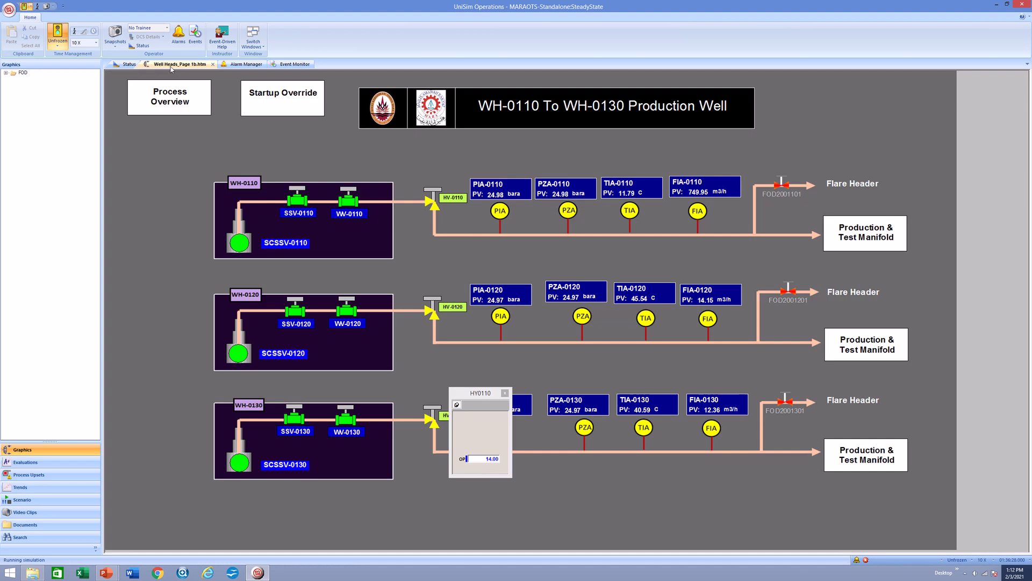
# Step: Lower the HV-0110 valve output to 12 on the WH-0110 production well
pyautogui.click(489, 461)
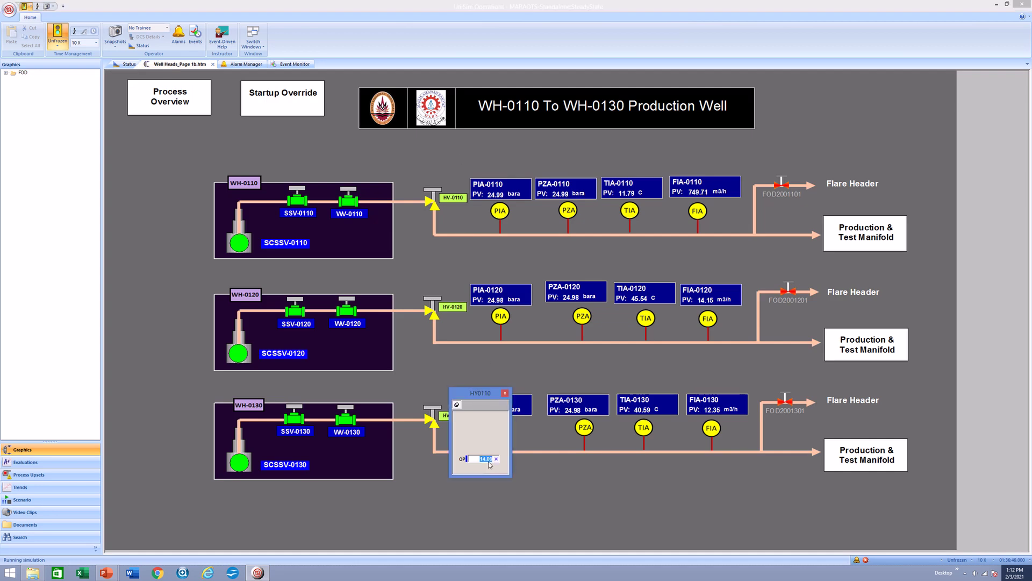
pyautogui.write('12')
pyautogui.press('Return')
pyautogui.click(492, 459)
# Step: Acknowledge the recurring PDRC4202 high alarm in the Alarm Manager and return to the production well display
pyautogui.click(858, 560)
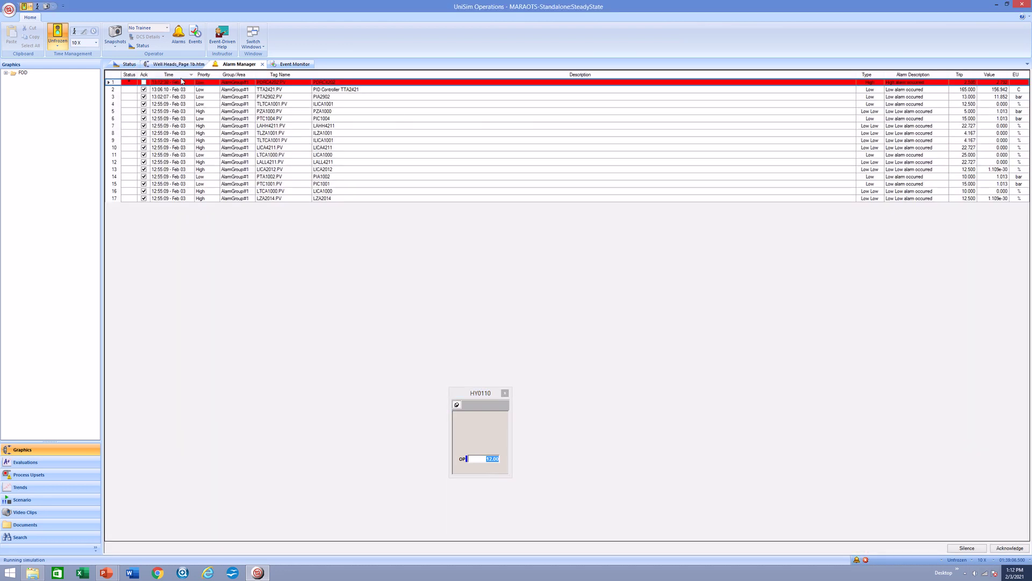
pyautogui.click(143, 83)
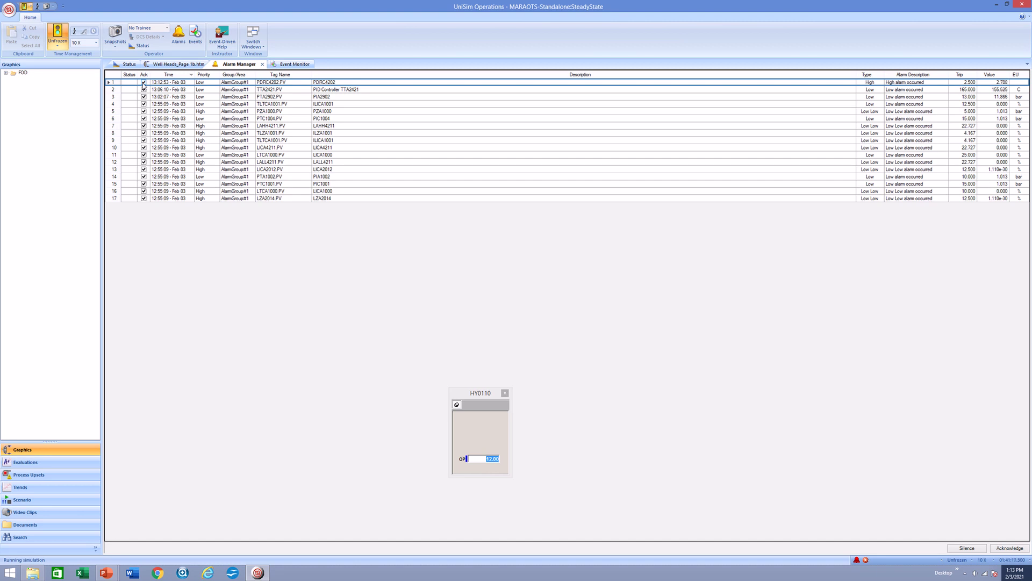
pyautogui.click(179, 64)
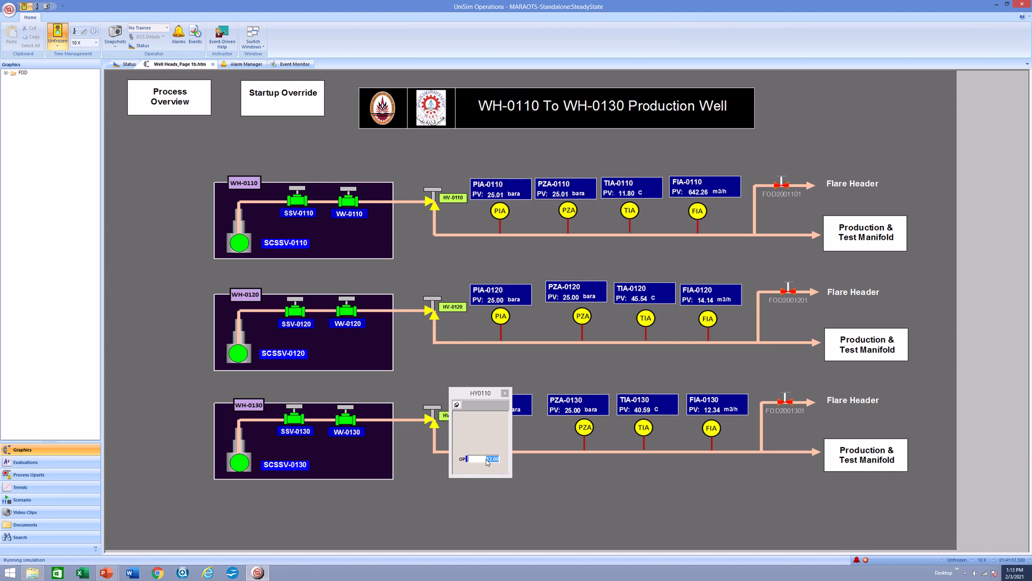
# Step: Reduce the HV-0110 valve output to 10
pyautogui.click(494, 443)
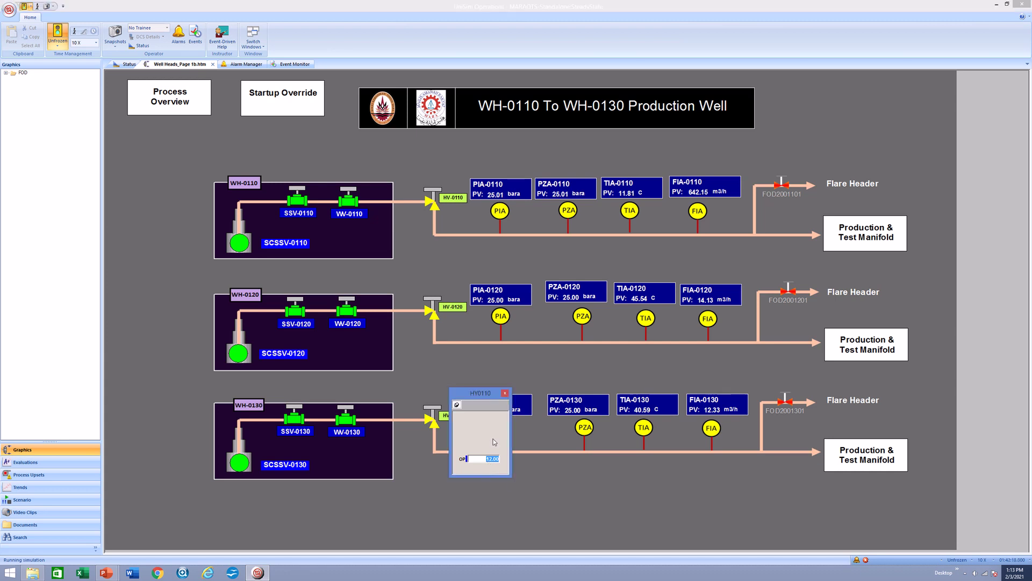
pyautogui.click(492, 458)
pyautogui.write('10')
pyautogui.press('Return')
# Step: Open the Alarm Manager, acknowledge the new PDRC4202 alarm, and go back to the production well display
pyautogui.click(856, 561)
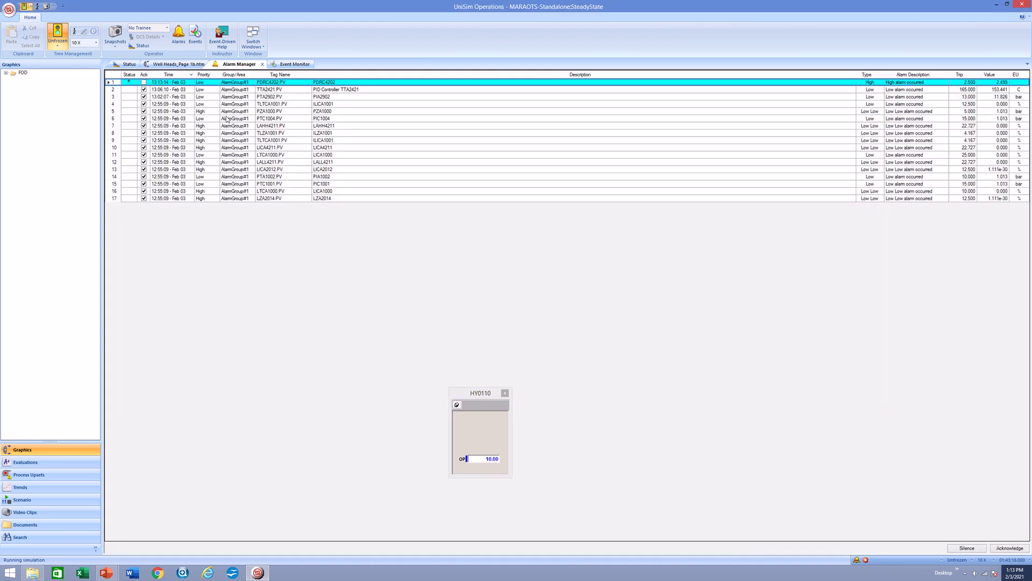
pyautogui.click(144, 82)
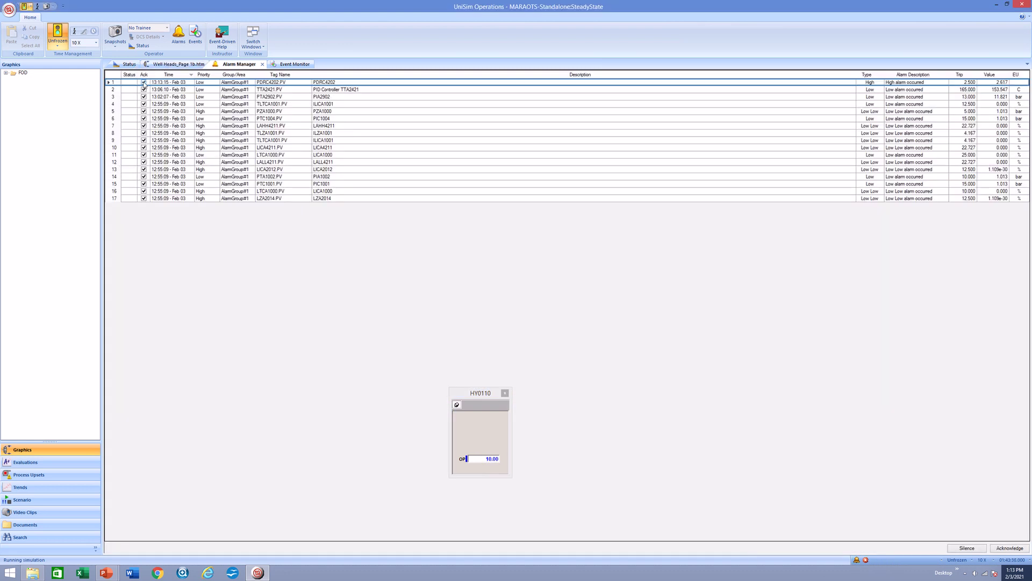
pyautogui.click(178, 64)
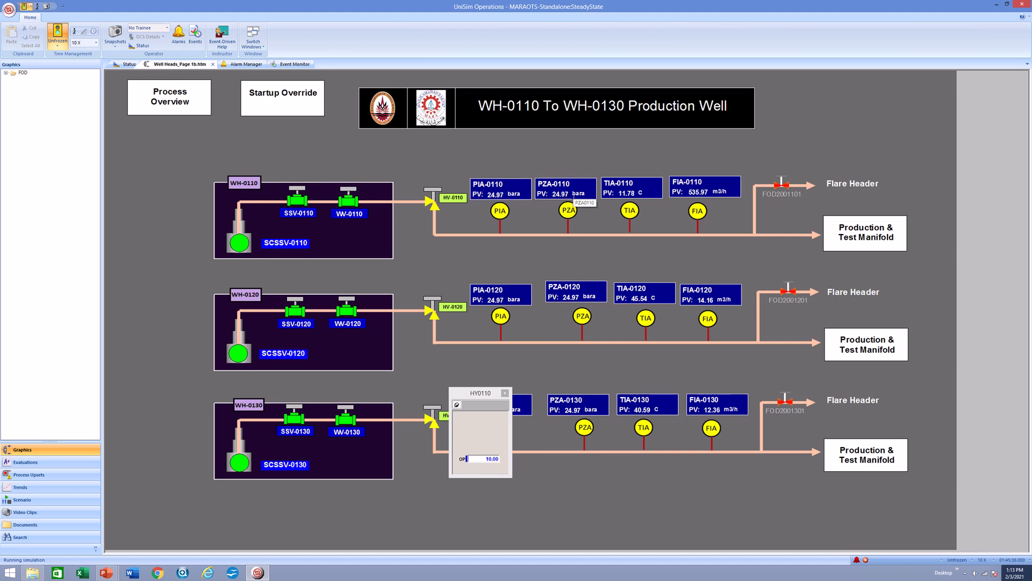
# Step: Lower the HV-0110 valve output to 8, close its faceplate, and set the simulation speed to 1 X
pyautogui.click(492, 458)
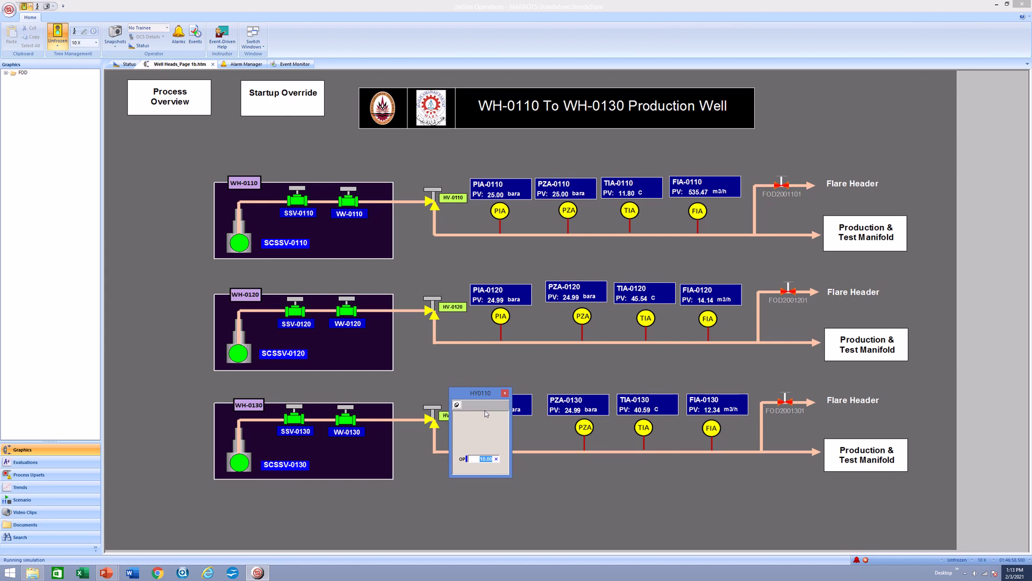
pyautogui.write('8')
pyautogui.press('Return')
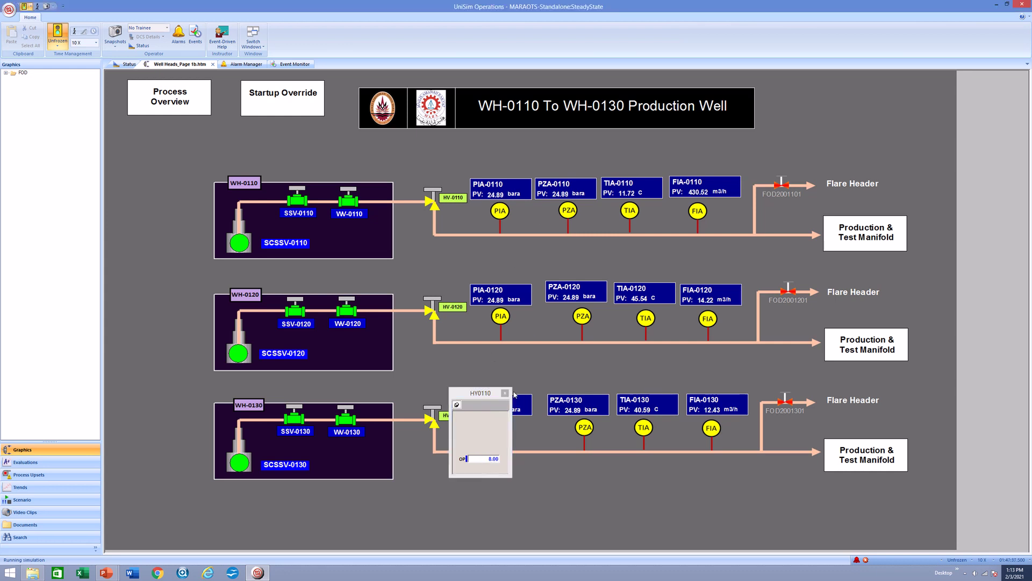
pyautogui.click(505, 393)
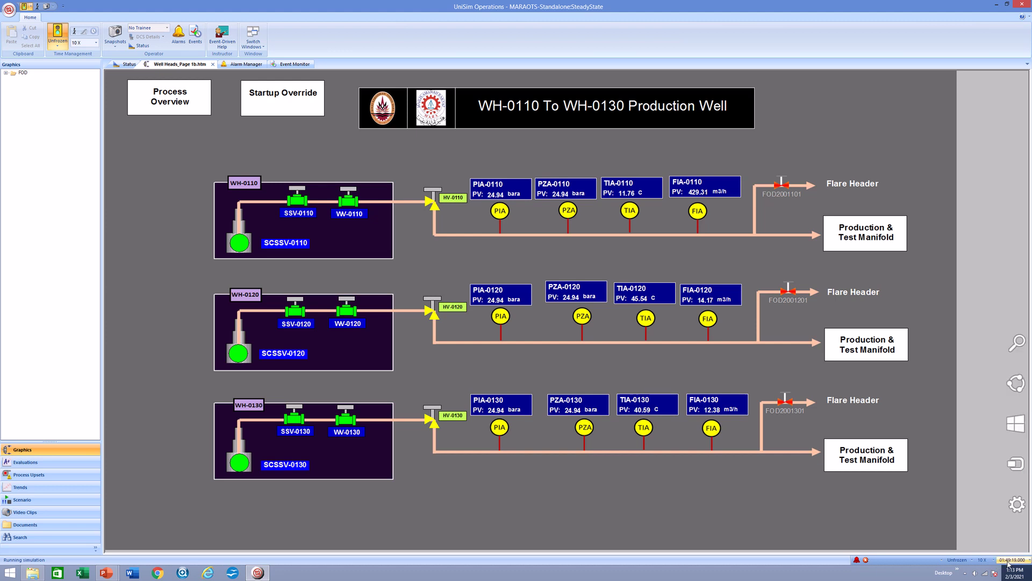
pyautogui.click(96, 42)
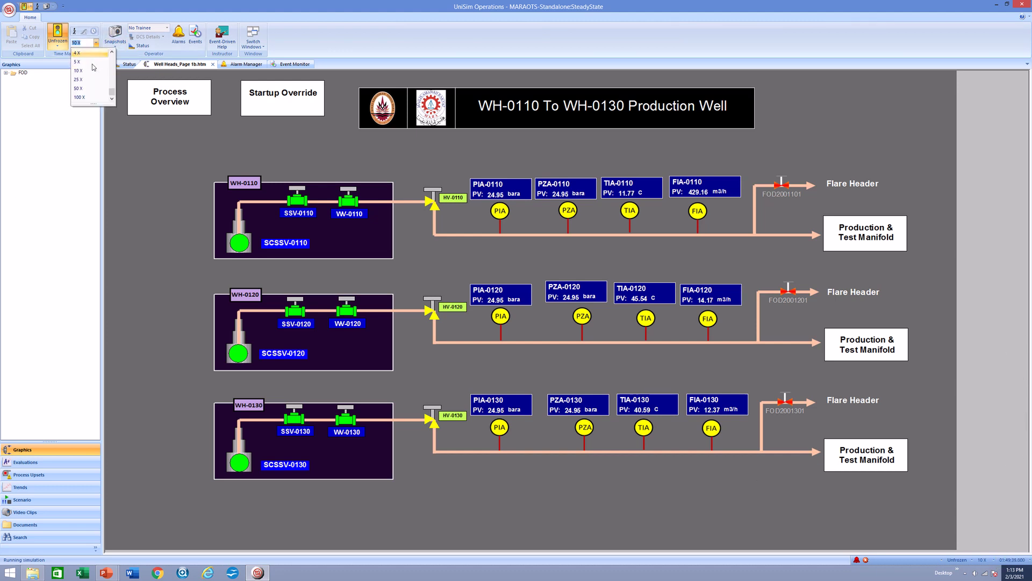
pyautogui.click(86, 61)
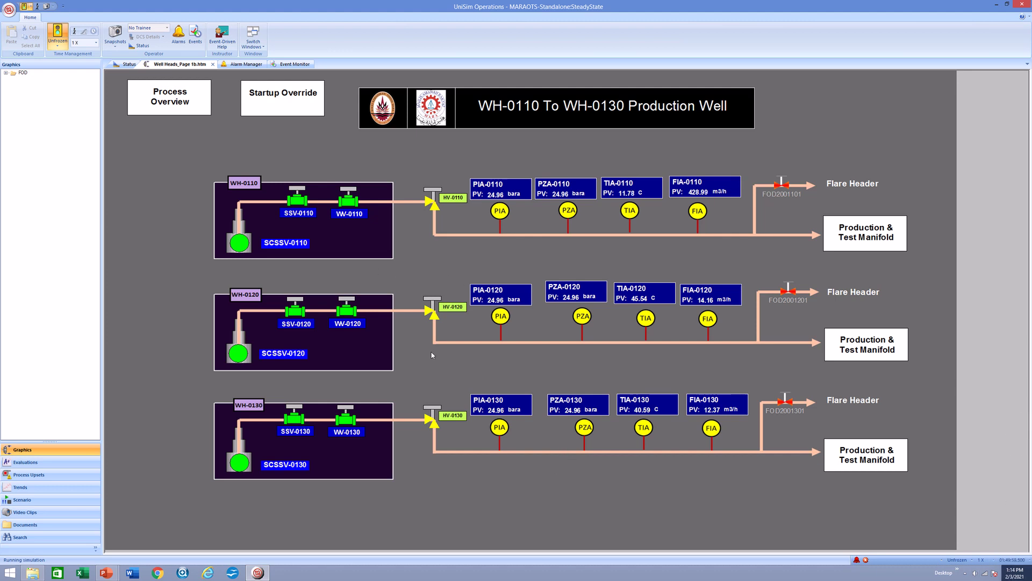
# Step: Acknowledge the latest PDRC4202 alarm in the Alarm Manager and bring back the production well display
pyautogui.click(248, 64)
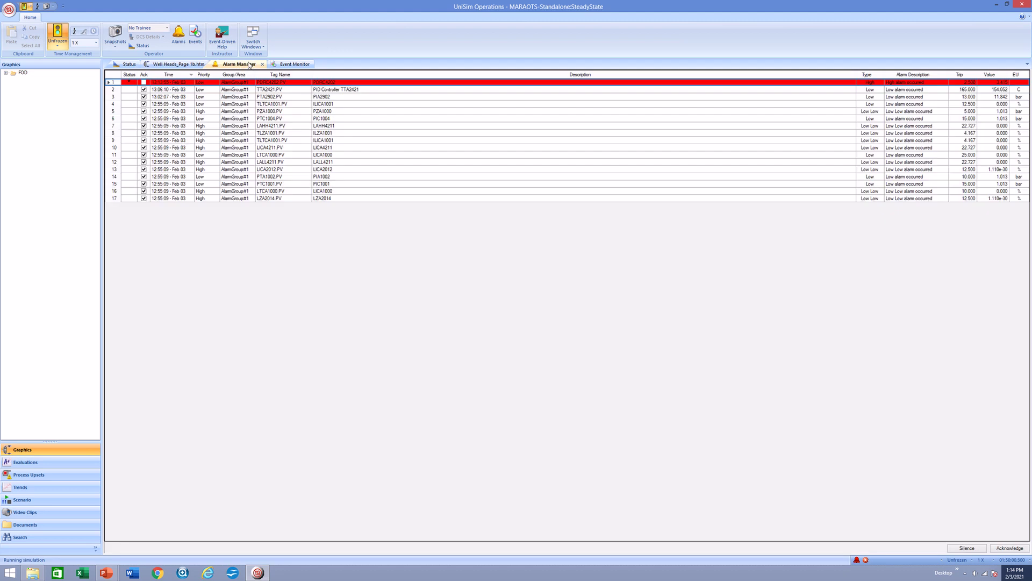
pyautogui.click(1013, 550)
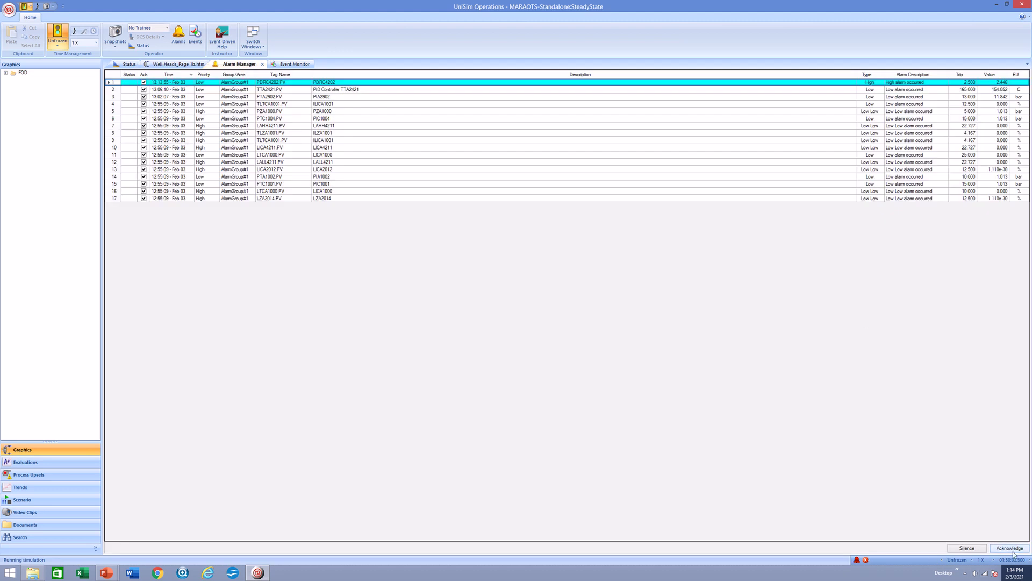
pyautogui.click(174, 65)
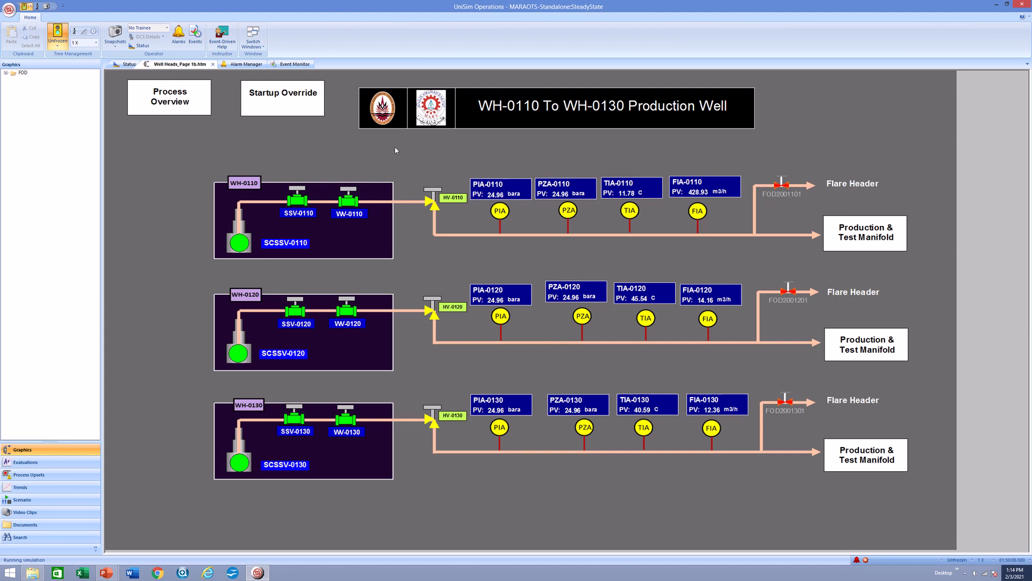
# Step: Examine the Production & Test Manifold, the V-1010 Production Separator and both process overview displays for the plant's current flows and valve states
pyautogui.click(858, 232)
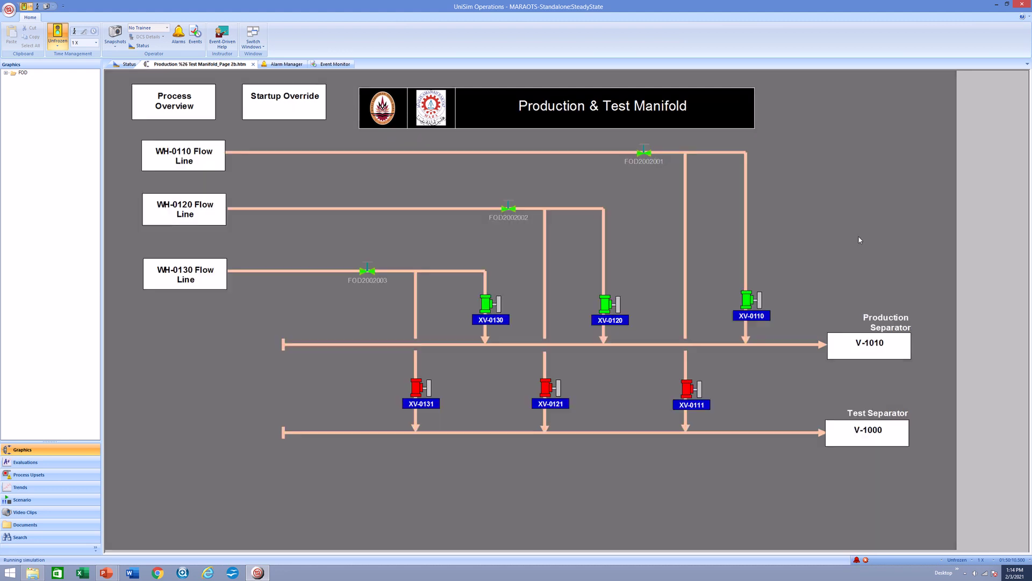
pyautogui.click(881, 355)
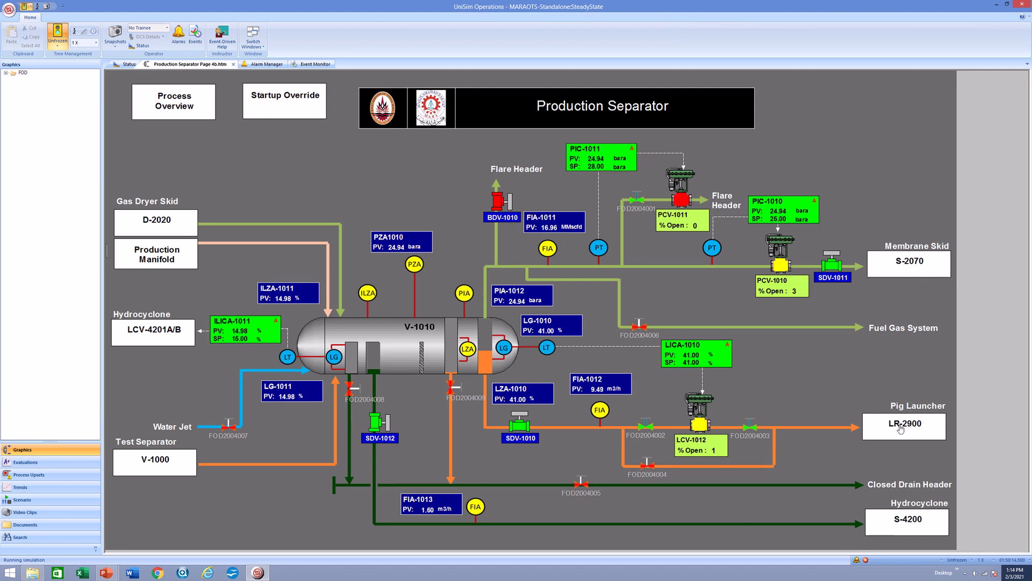
pyautogui.click(195, 96)
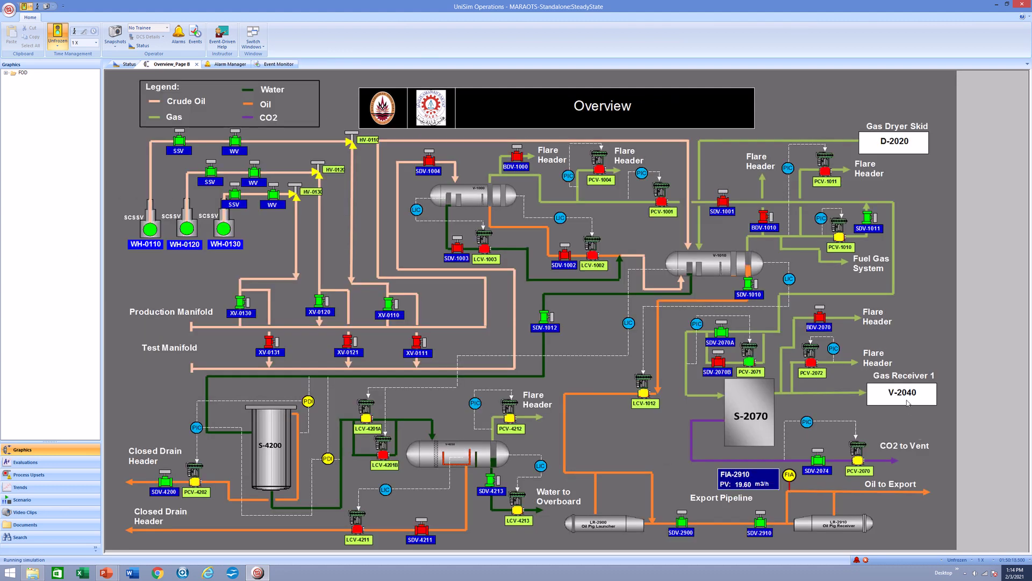
pyautogui.click(909, 403)
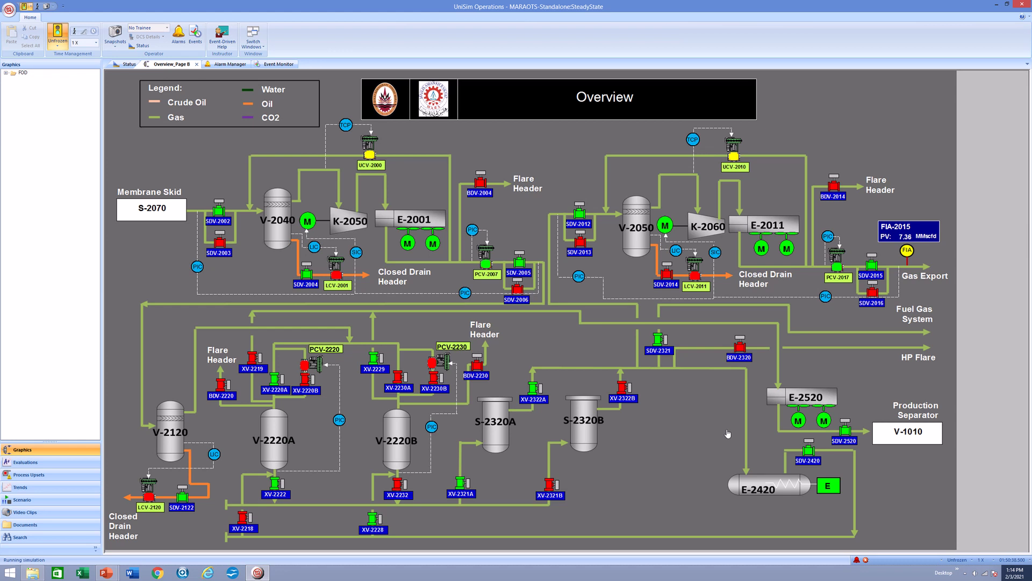
pyautogui.click(149, 214)
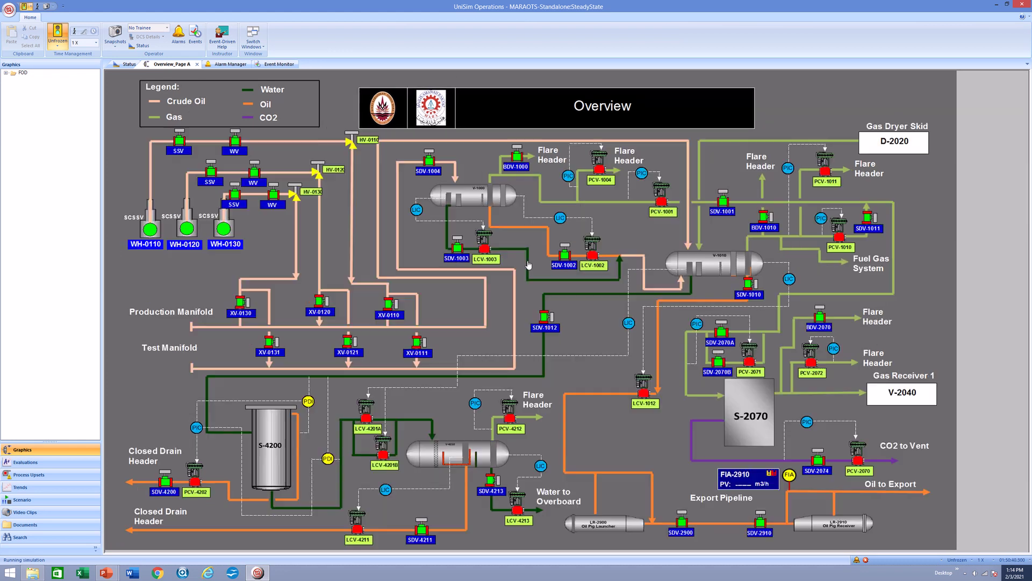
pyautogui.click(699, 270)
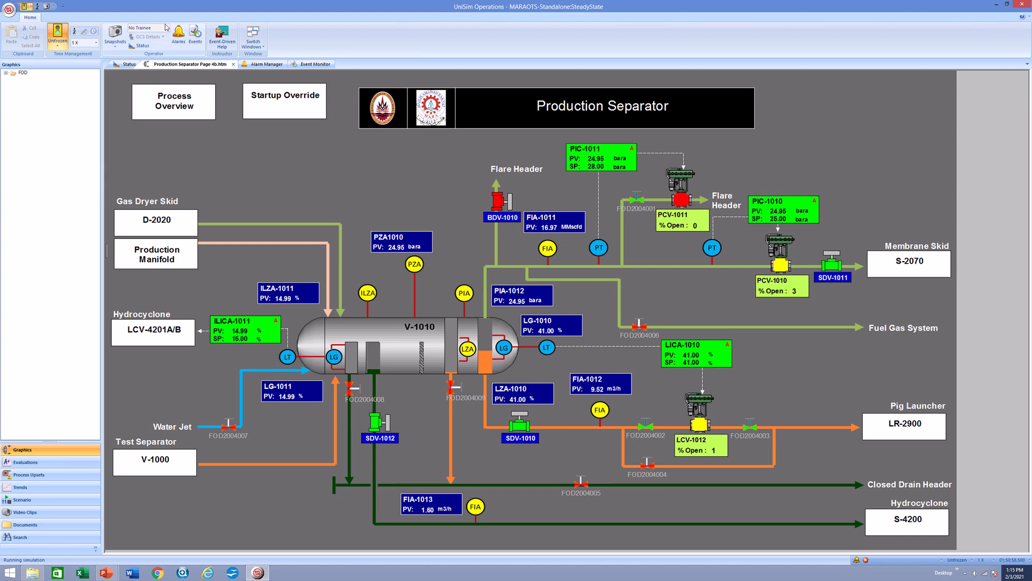
pyautogui.click(185, 100)
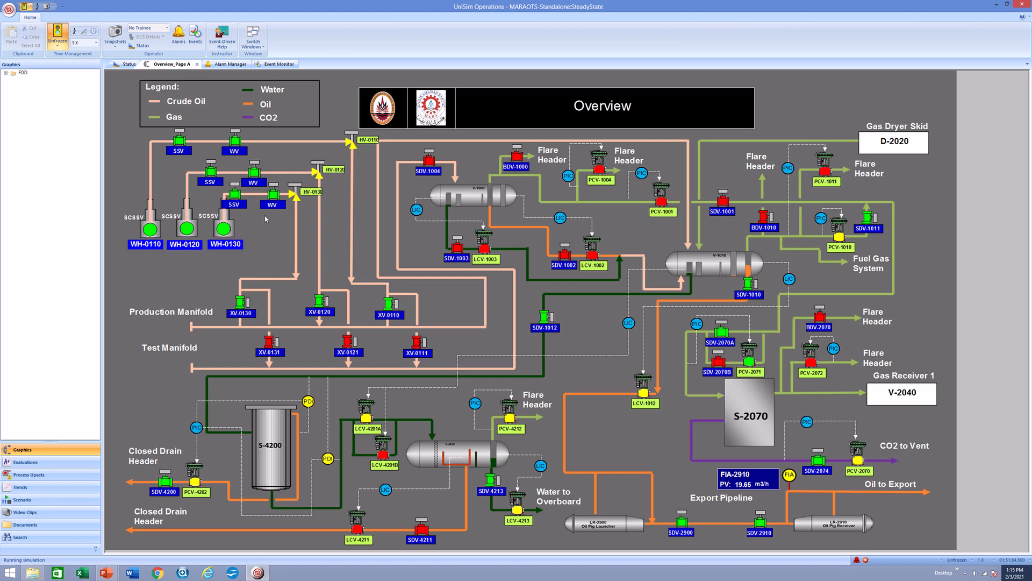
# Step: Open the production well display from the overview and close the WH-0120 valve HV-0120 by setting its output to 0
pyautogui.click(187, 207)
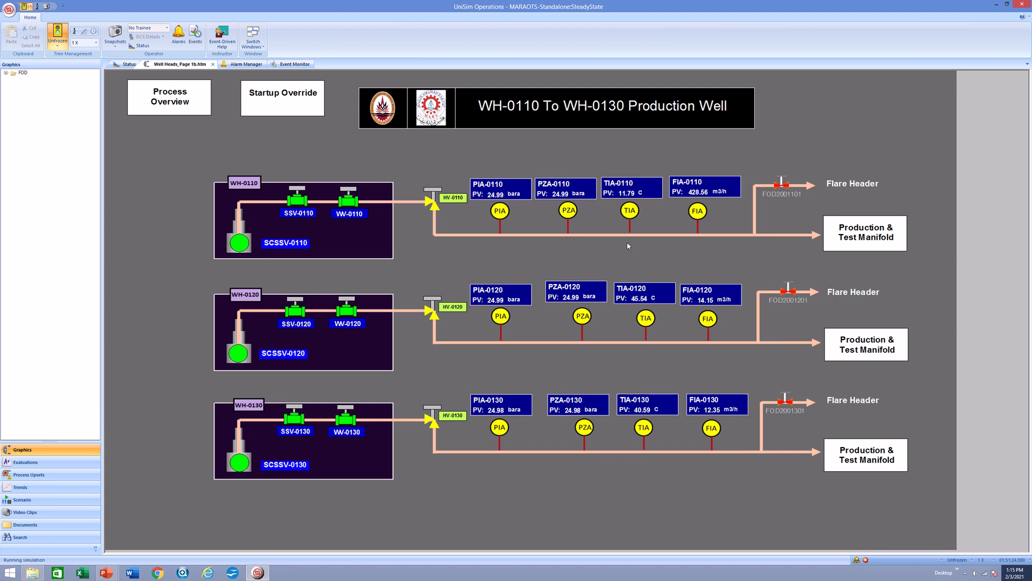
pyautogui.click(434, 312)
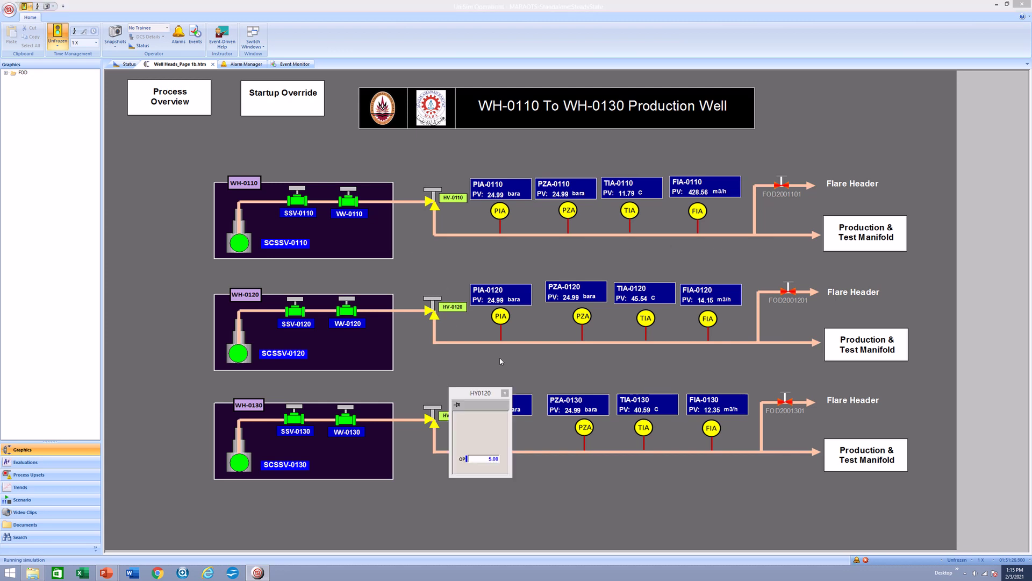
pyautogui.click(486, 460)
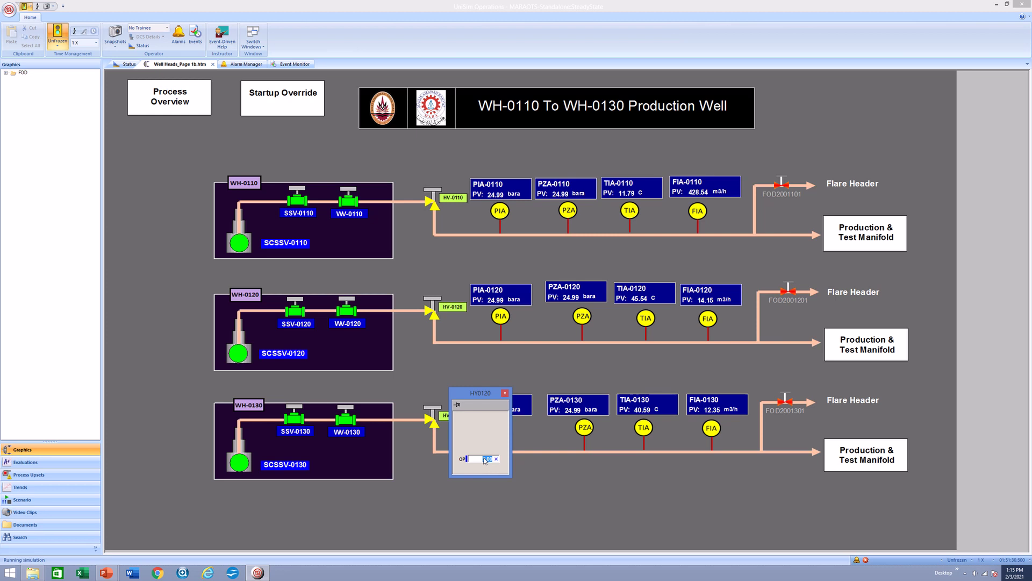
pyautogui.write('0')
pyautogui.press('Return')
pyautogui.click(505, 393)
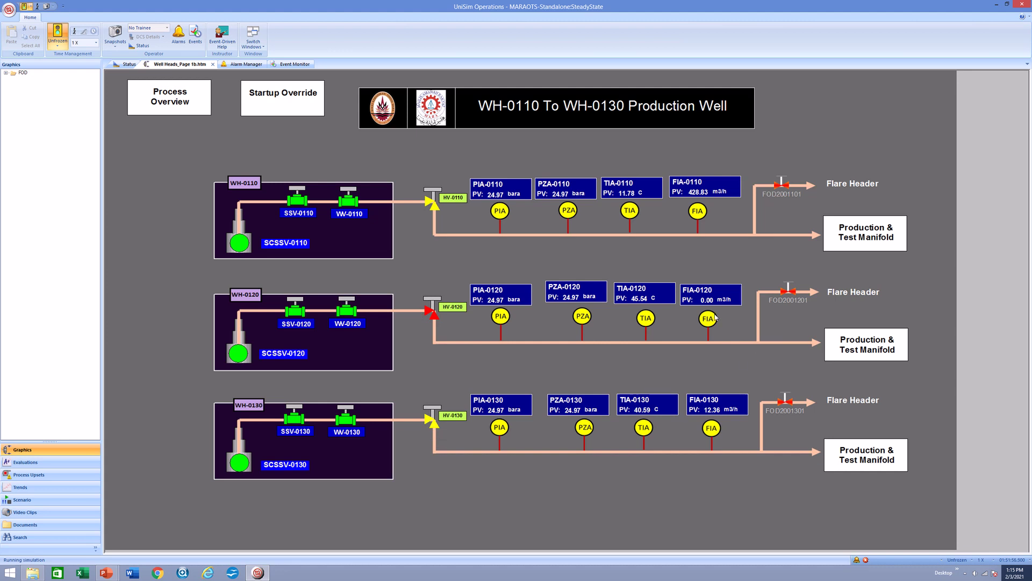
# Step: Close the WH-0130 valve HV-0130 by setting its output to 0, and dismiss its faceplate
pyautogui.click(433, 423)
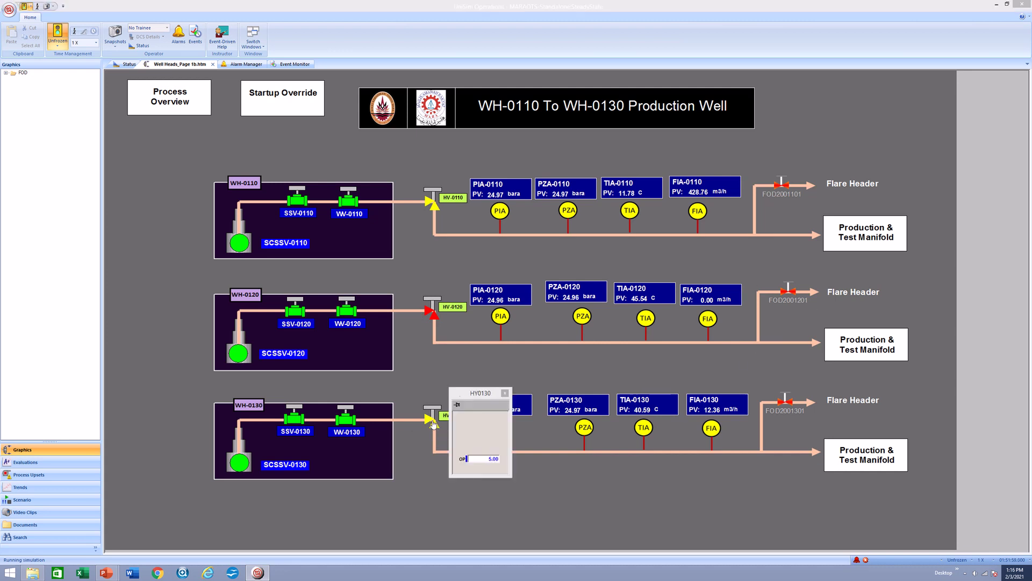
pyautogui.click(476, 460)
pyautogui.write('0')
pyautogui.press('Return')
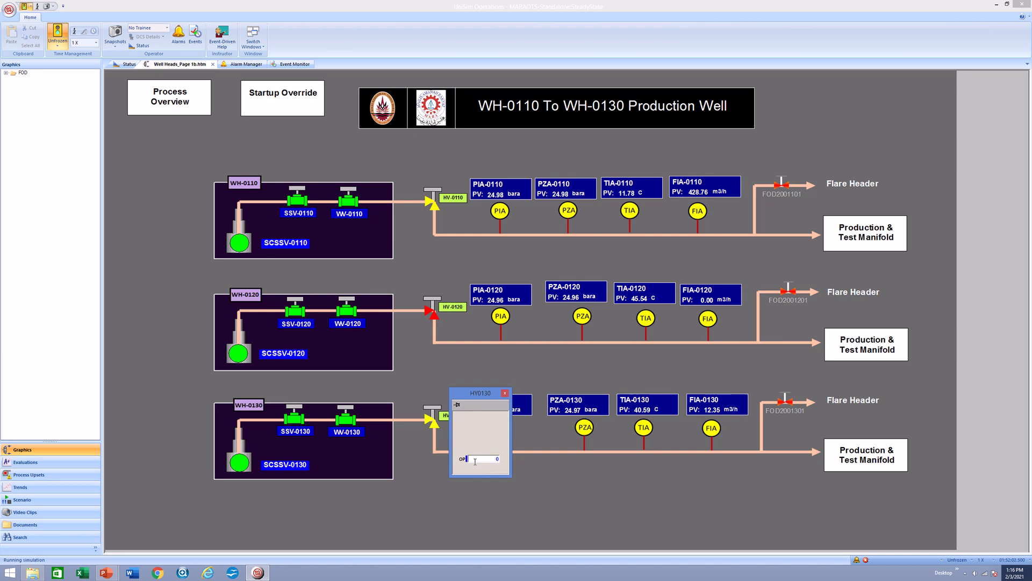
pyautogui.click(504, 393)
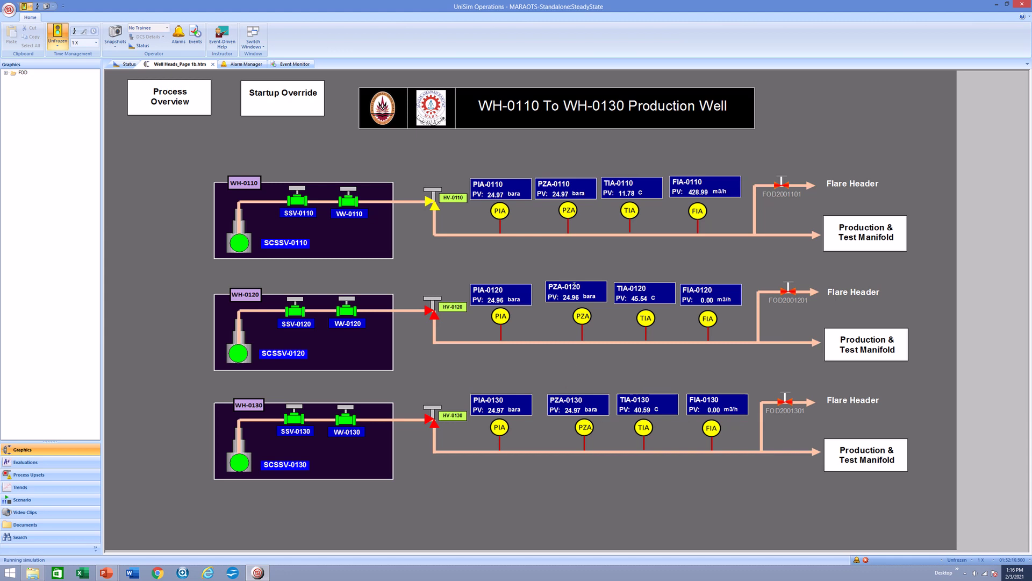
# Step: Check the Production & Test Manifold, well and V-1010 Production Separator displays, ending on the manifold display
pyautogui.click(878, 459)
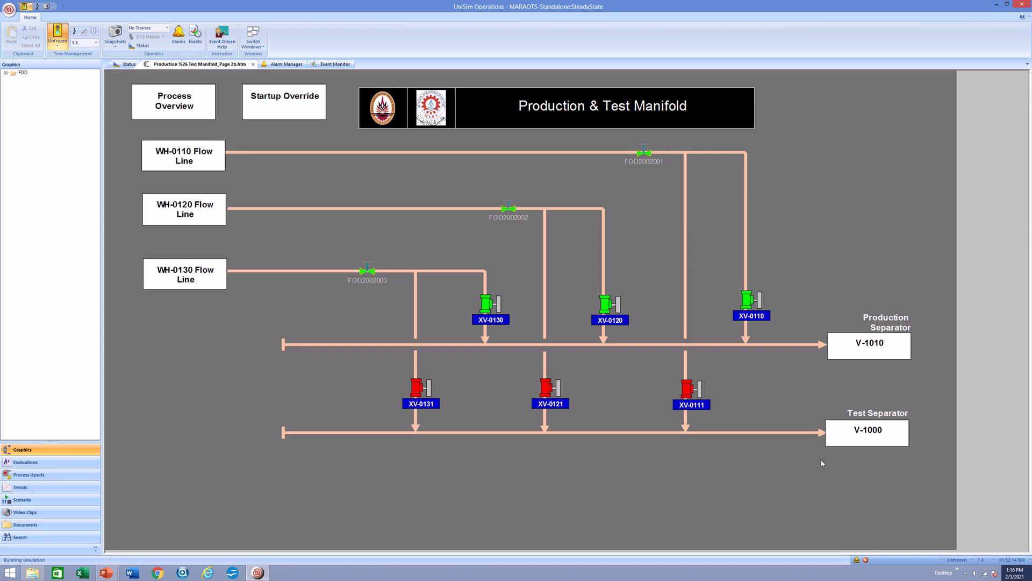
pyautogui.click(203, 280)
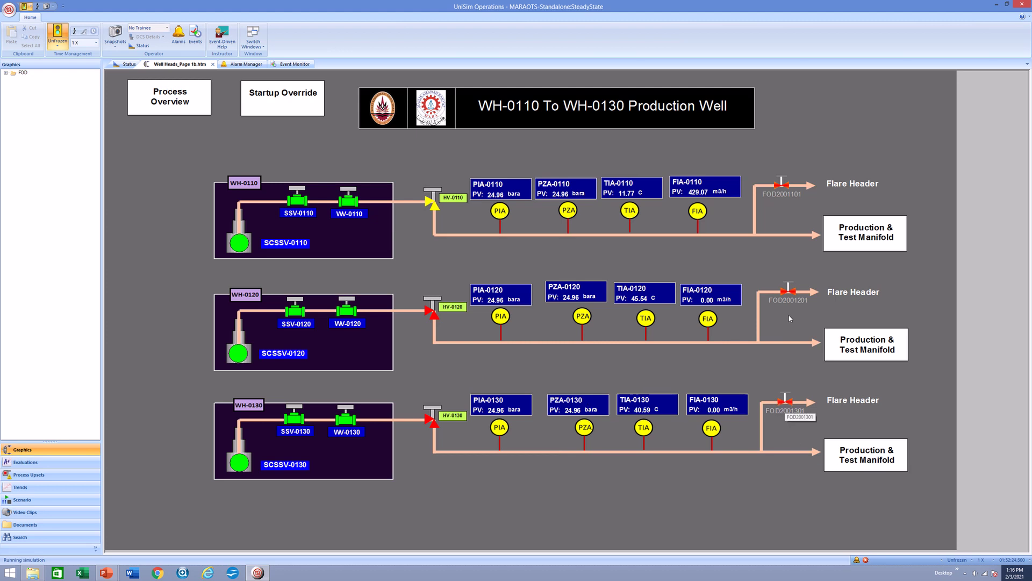
pyautogui.click(872, 454)
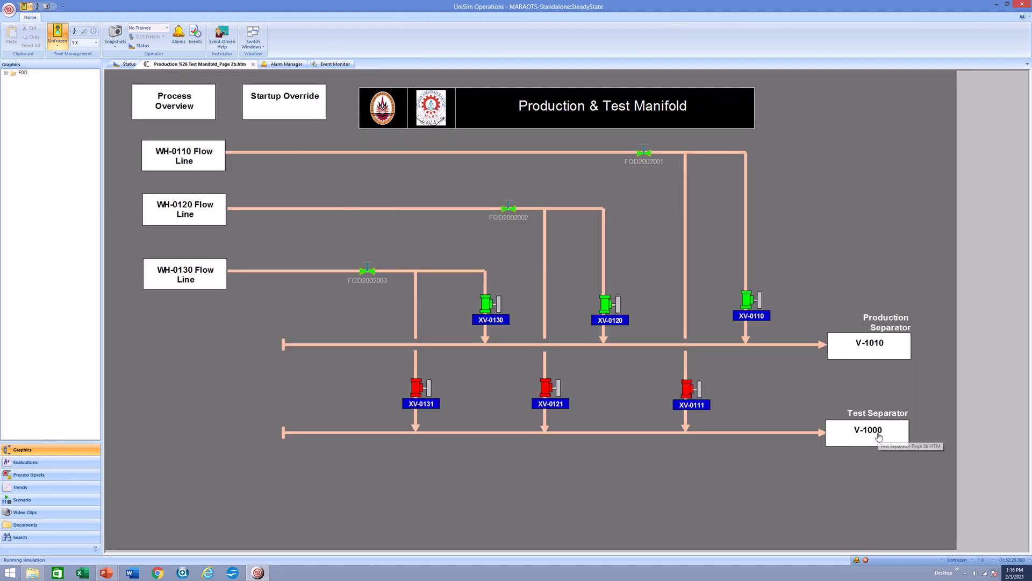
pyautogui.click(847, 342)
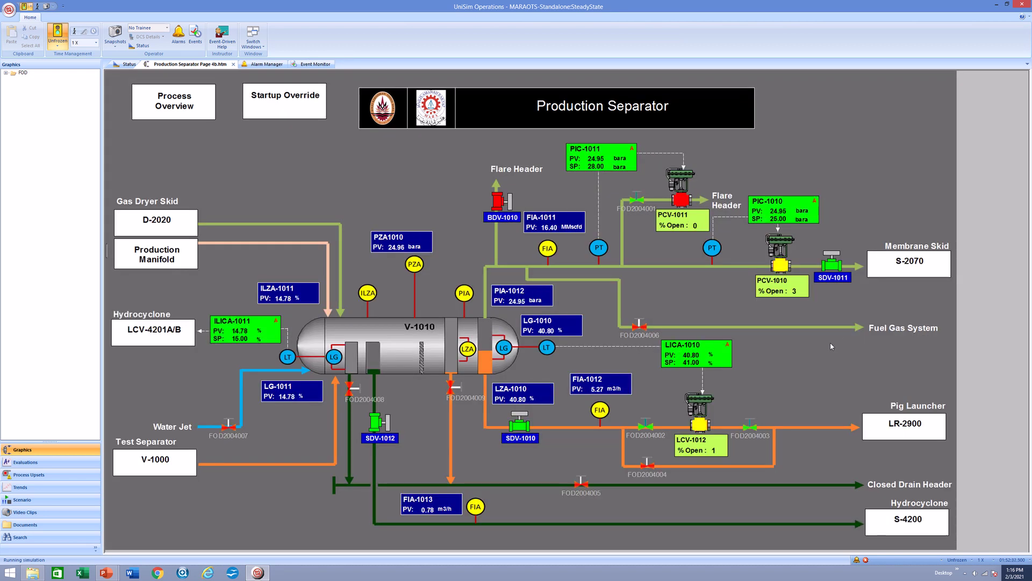
pyautogui.click(160, 259)
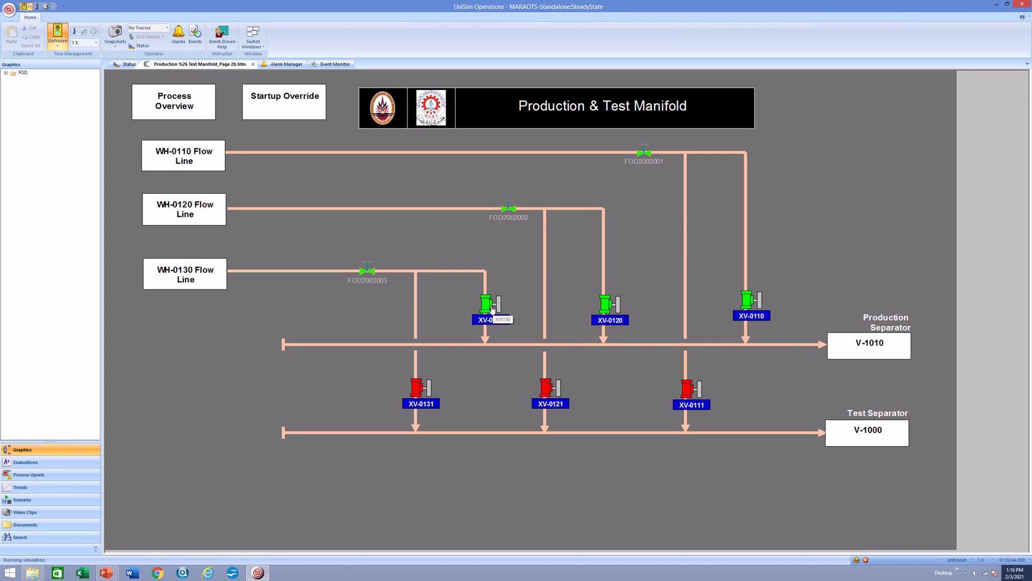
# Step: Close XV-0120 and the WH-0120 flow line valve FOD2002002 by setting each output to 0
pyautogui.click(604, 306)
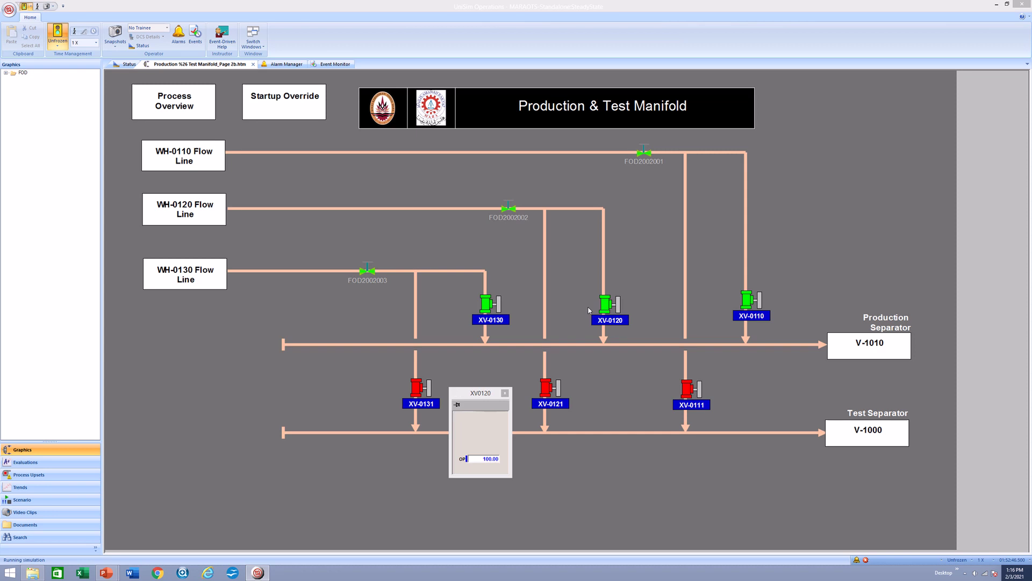
pyautogui.doubleClick(489, 458)
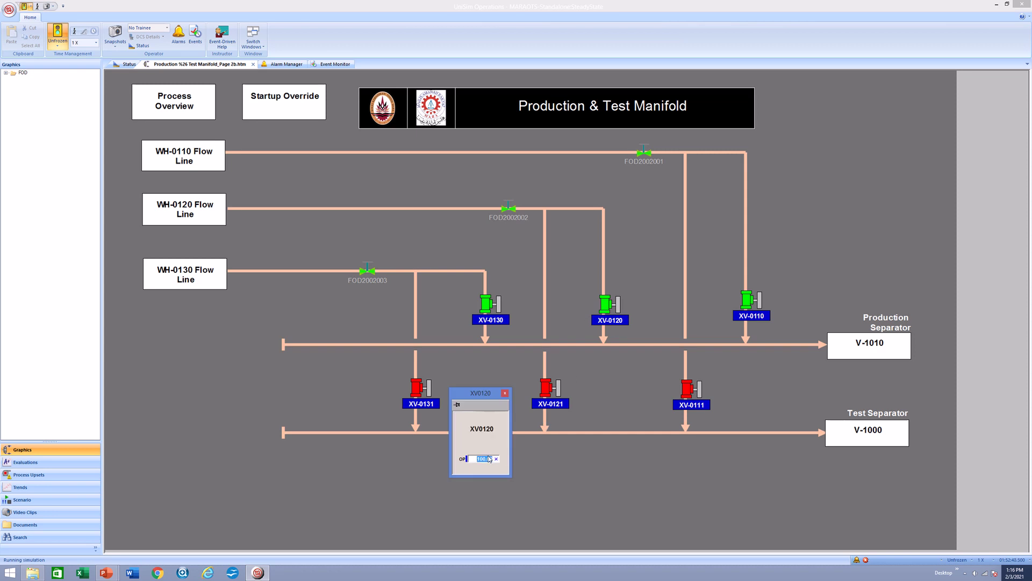
pyautogui.write('0')
pyautogui.press('Return')
pyautogui.click(514, 214)
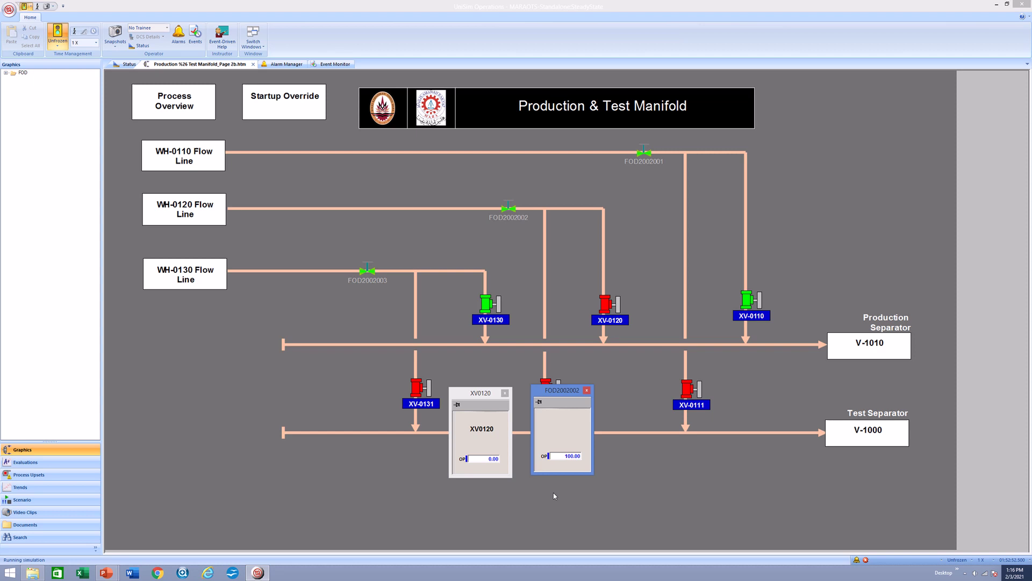
pyautogui.click(557, 455)
pyautogui.write('0')
pyautogui.press('Return')
# Step: Close XV-0130 and the WH-0130 flow line valve FOD2002003 by setting each output to 0
pyautogui.click(486, 297)
pyautogui.click(344, 463)
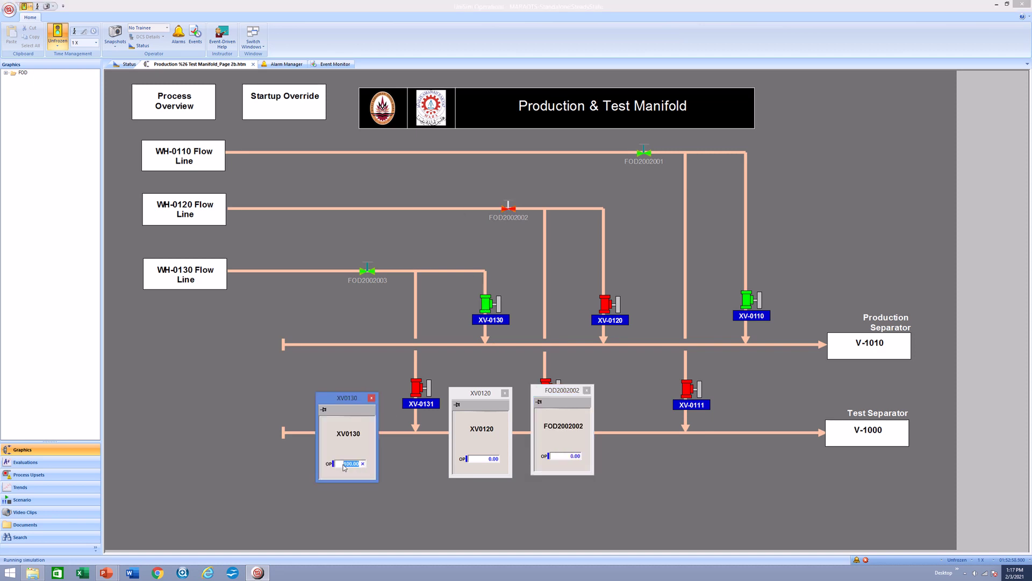
pyautogui.write('0')
pyautogui.press('Return')
pyautogui.click(367, 269)
pyautogui.click(538, 225)
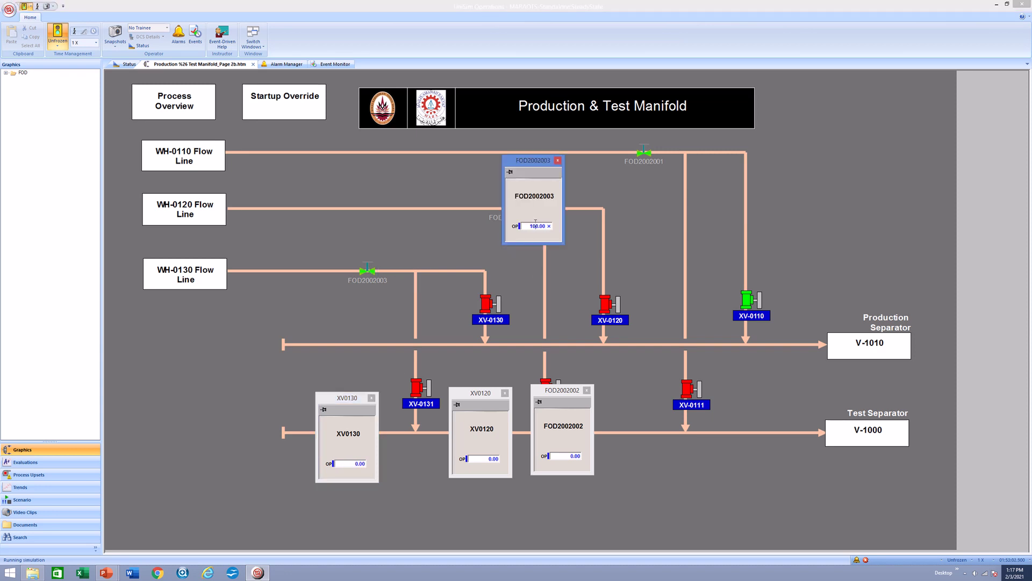
pyautogui.write('0')
pyautogui.press('Return')
# Step: Check the production well and manifold displays, ending on the V-1010 Production Separator display
pyautogui.click(189, 213)
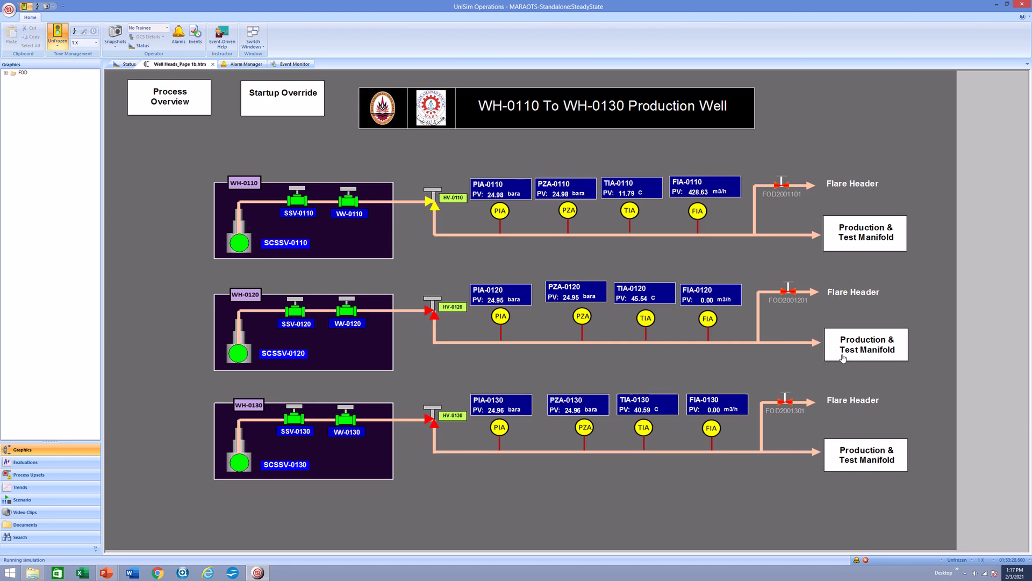
pyautogui.click(843, 358)
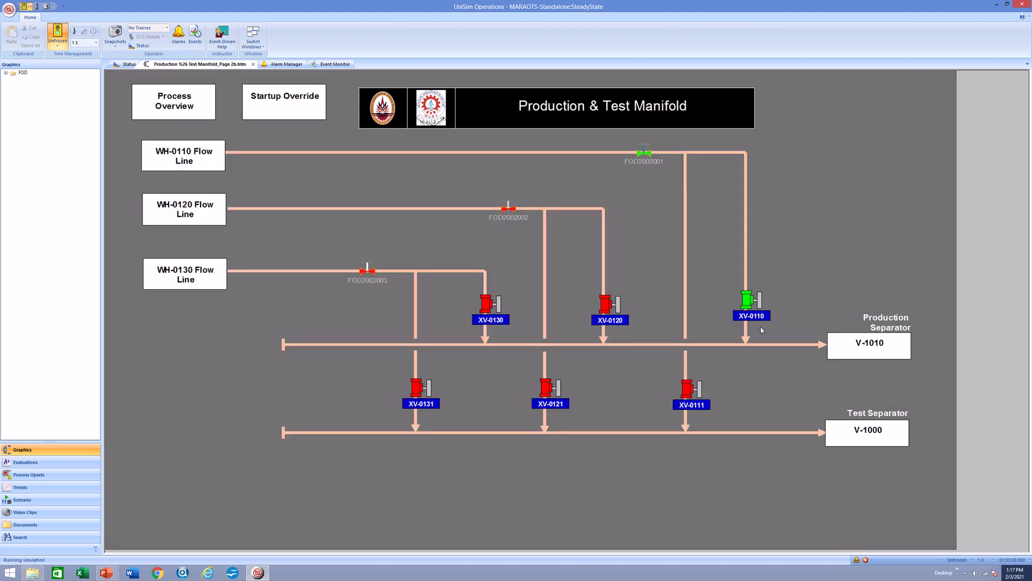
pyautogui.click(863, 355)
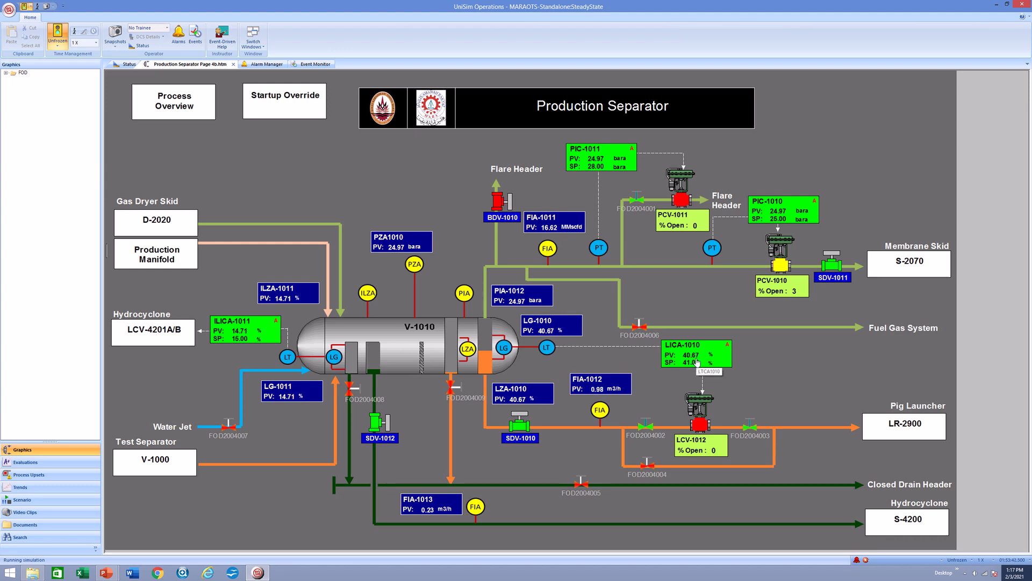
# Step: Set the setpoint of the V-1010 level controller LICA-1010 to 30% and dismiss its faceplate
pyautogui.click(696, 359)
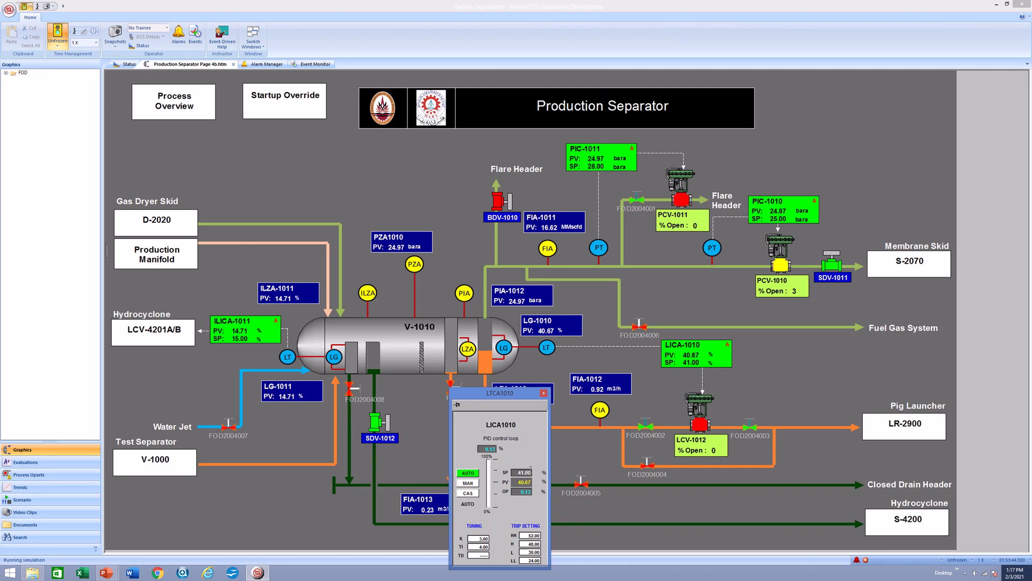
pyautogui.click(530, 472)
pyautogui.write('30')
pyautogui.press('Return')
pyautogui.click(542, 394)
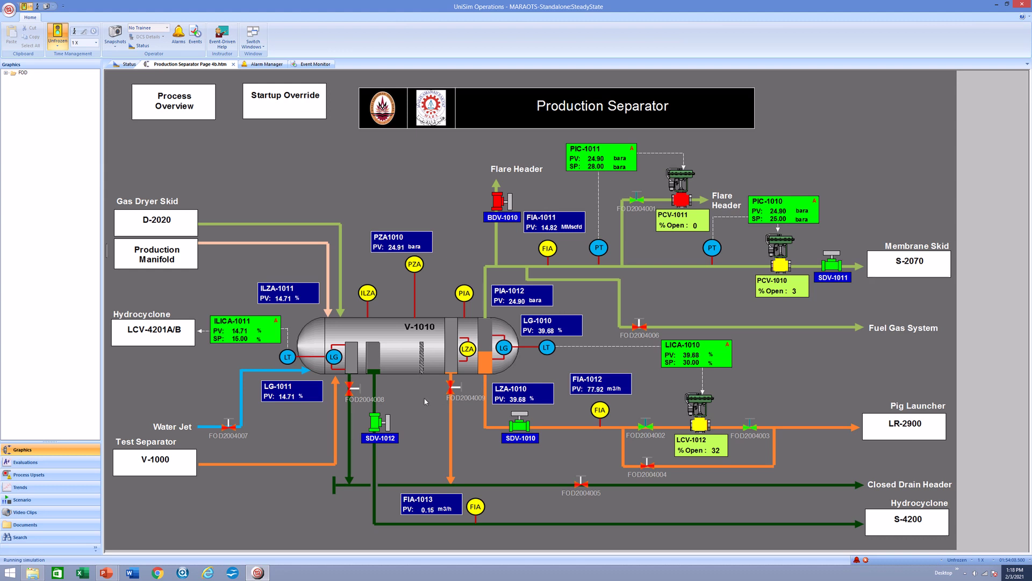
# Step: Reopen the LICA-1010 faceplate, place it over the left part of V-1010, and raise the simulation speed to 2 X and then 5 X
pyautogui.click(693, 353)
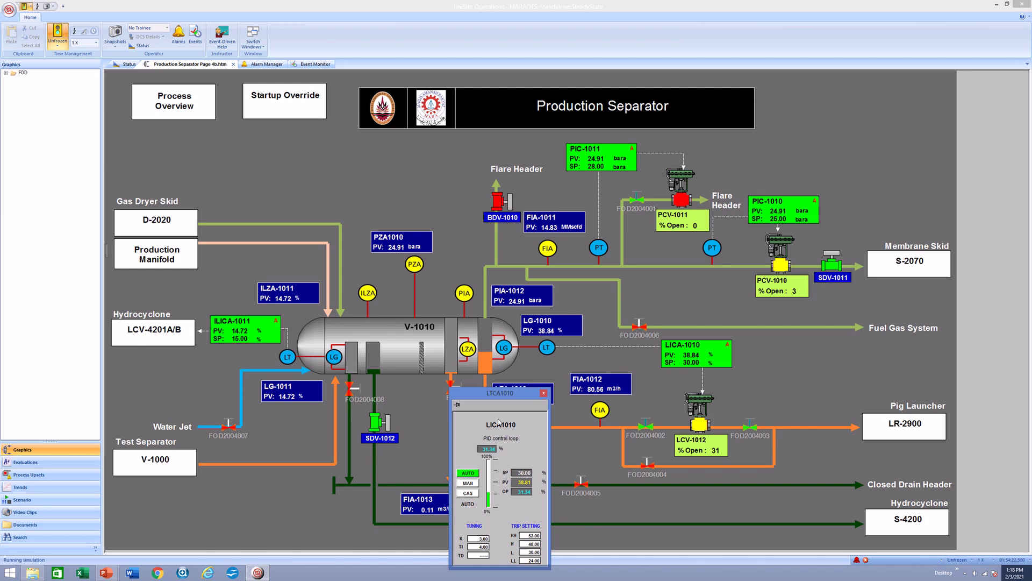
pyautogui.moveTo(481, 396); pyautogui.dragTo(375, 326)
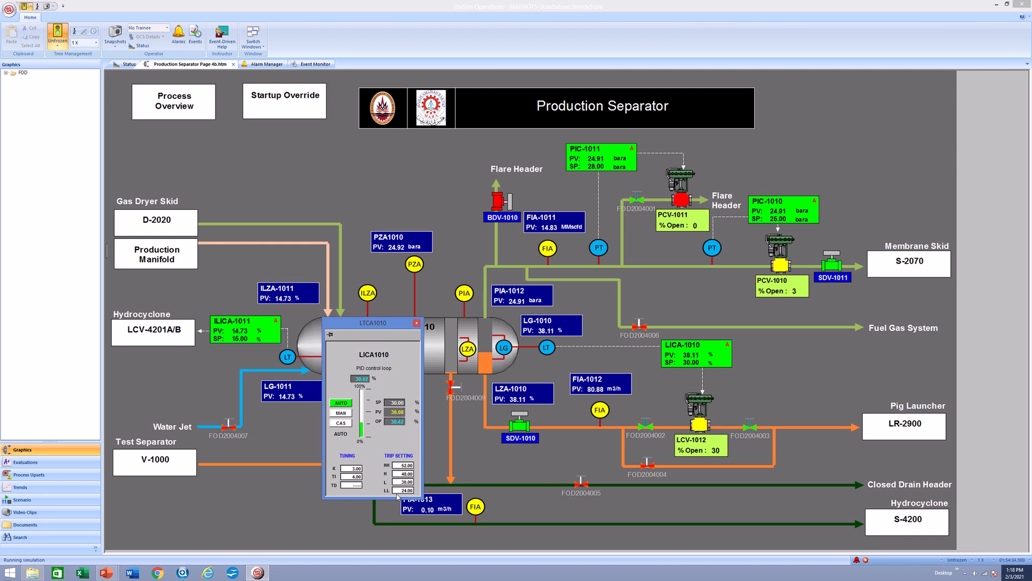
pyautogui.click(96, 42)
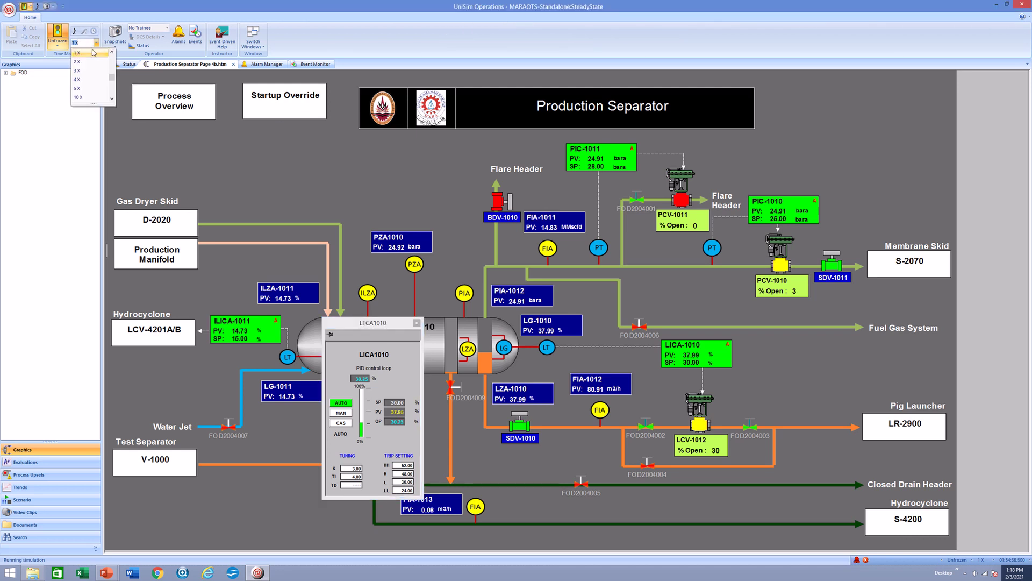
pyautogui.click(93, 62)
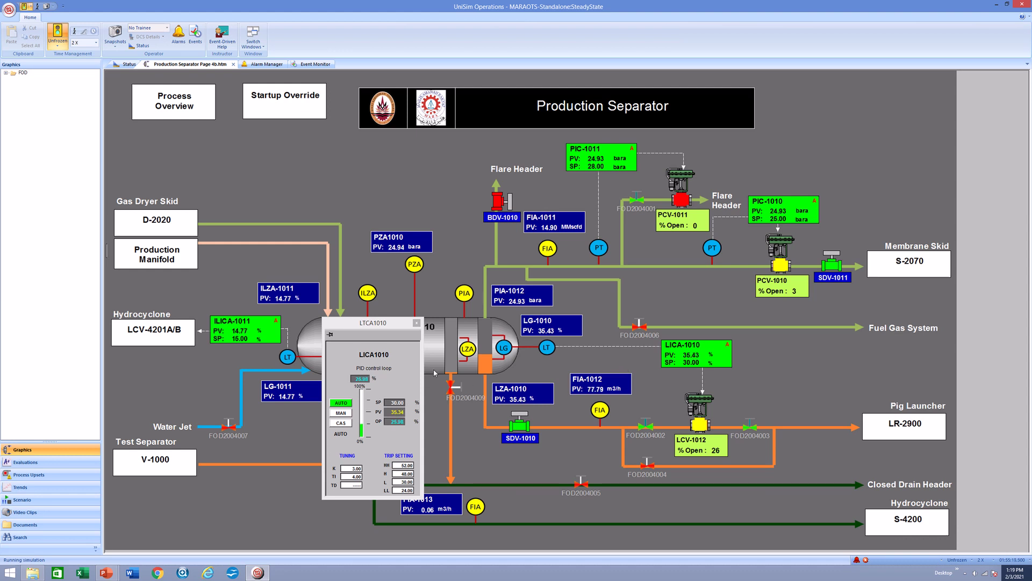
pyautogui.click(96, 42)
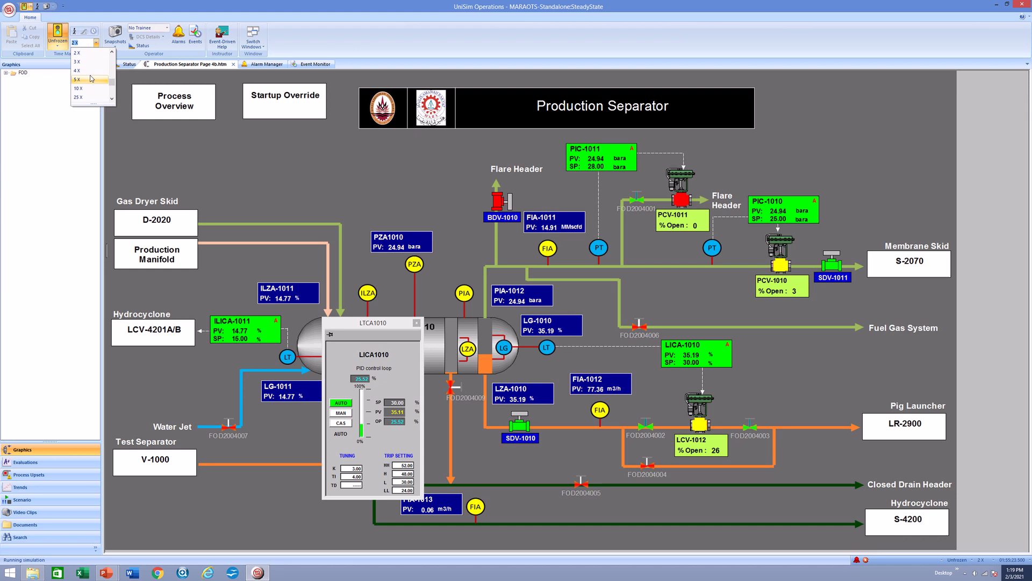
pyautogui.click(84, 75)
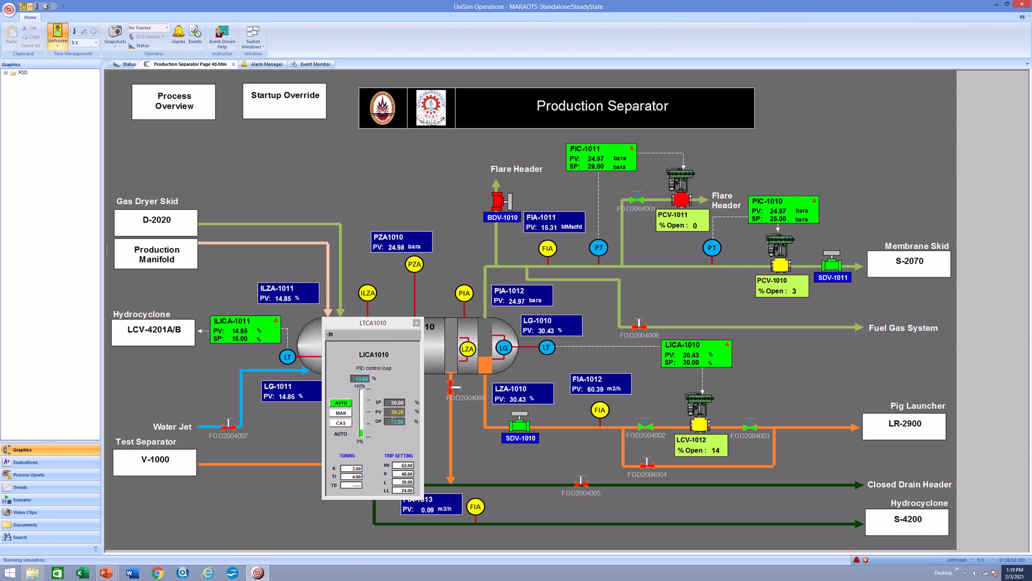
# Step: Switch LICA-1010 to manual, set its output to 0, and dismiss its faceplate
pyautogui.click(343, 413)
pyautogui.click(401, 422)
pyautogui.write('0')
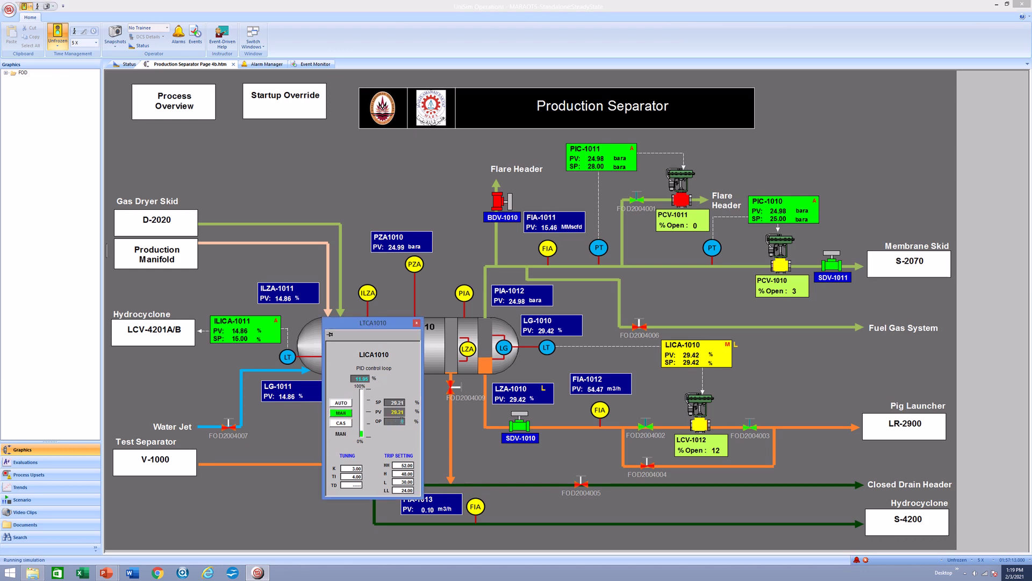
pyautogui.press('Return')
pyautogui.click(416, 323)
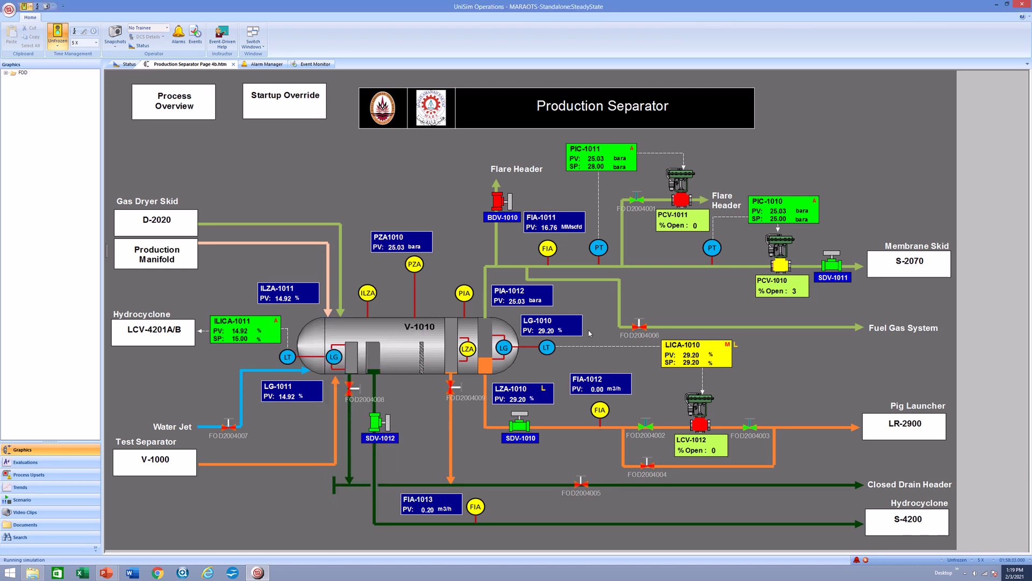
# Step: Close the isolation valves FOD2004003 and FOD2004002 on either side of LCV-1012 by setting each output to 0
pyautogui.click(749, 428)
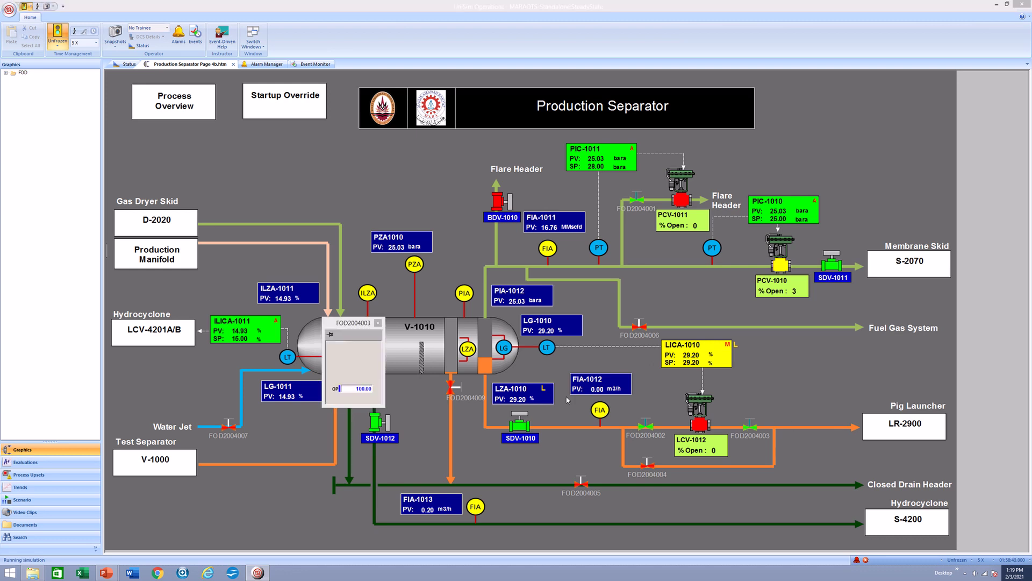
pyautogui.click(367, 389)
pyautogui.write('0')
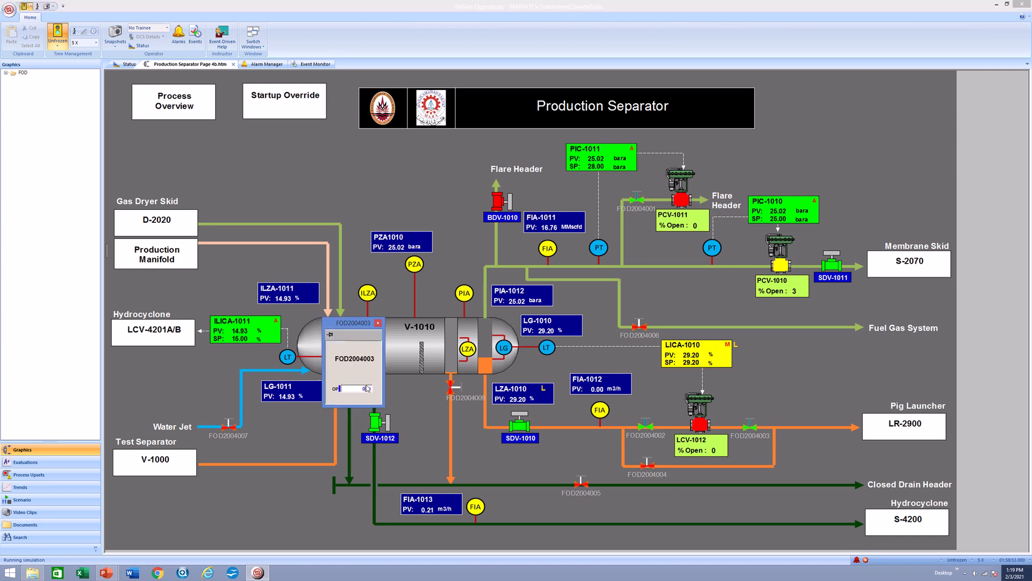
pyautogui.press('Return')
pyautogui.click(644, 427)
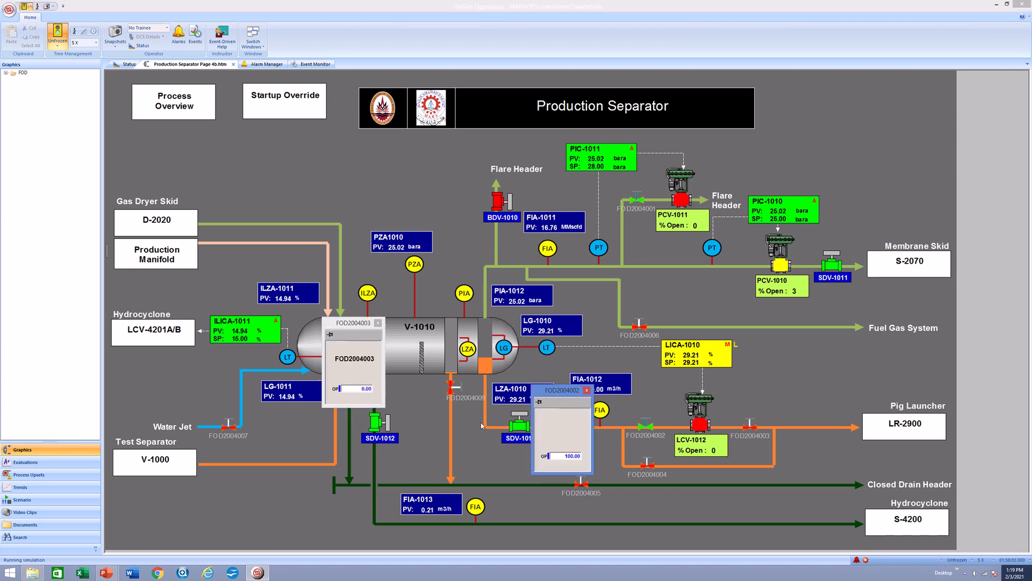
pyautogui.click(559, 456)
pyautogui.write('0')
pyautogui.press('Return')
# Step: Check the active alarms, including LICA1010, and the LR-2900 pig launcher display, ending on the Production Separator display
pyautogui.click(857, 560)
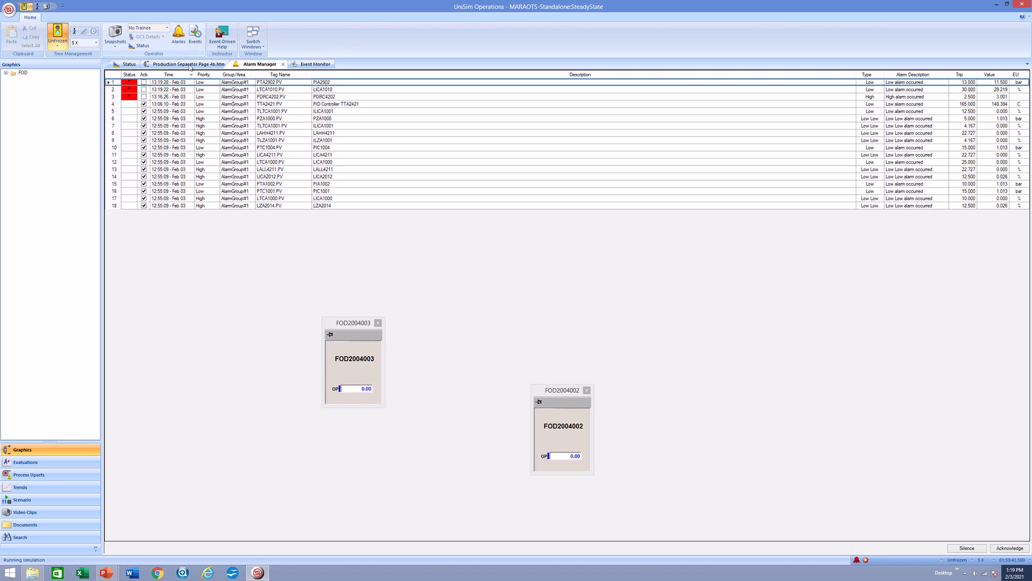
pyautogui.click(314, 90)
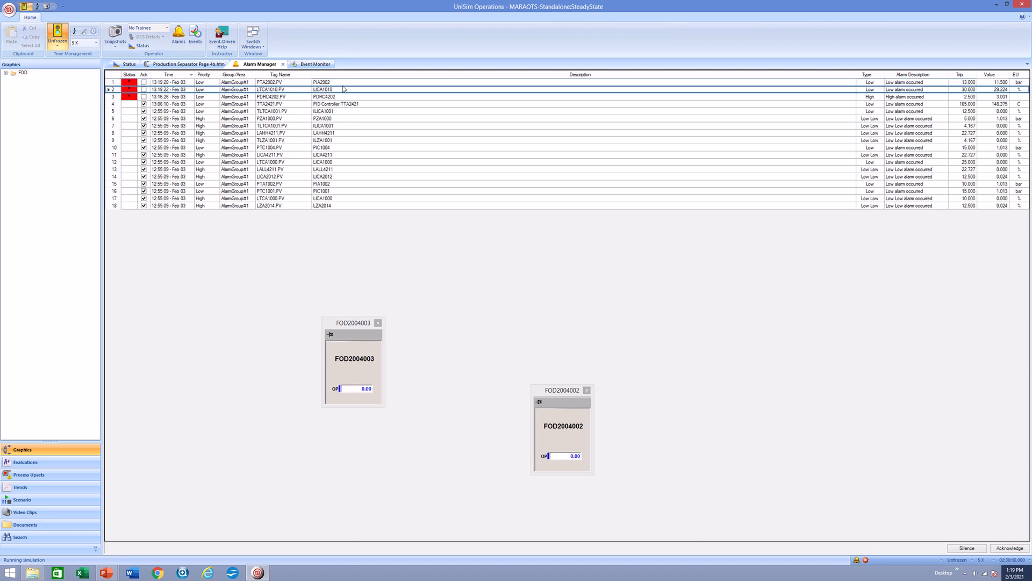
pyautogui.click(188, 64)
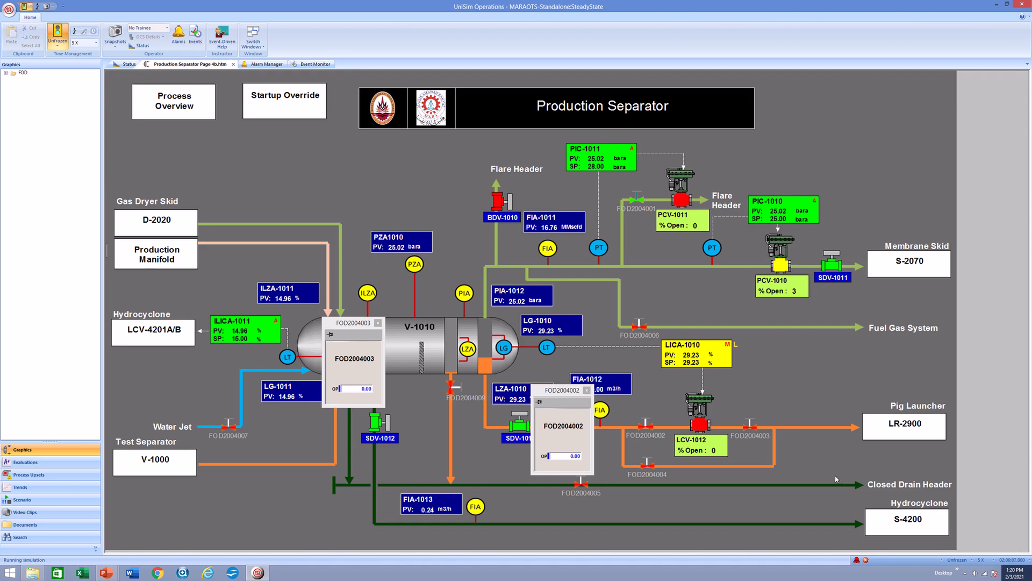
pyautogui.click(912, 425)
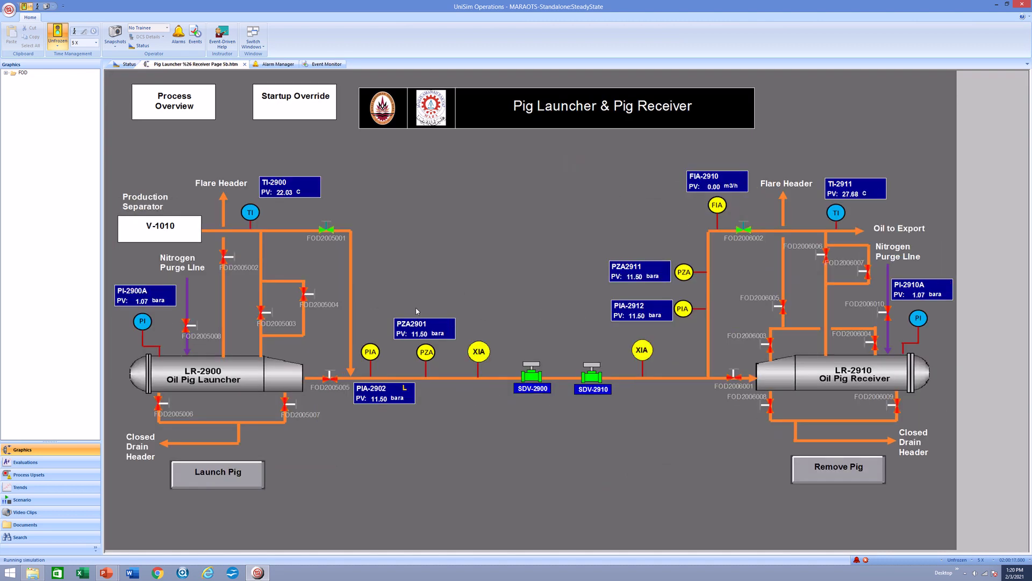
pyautogui.click(165, 225)
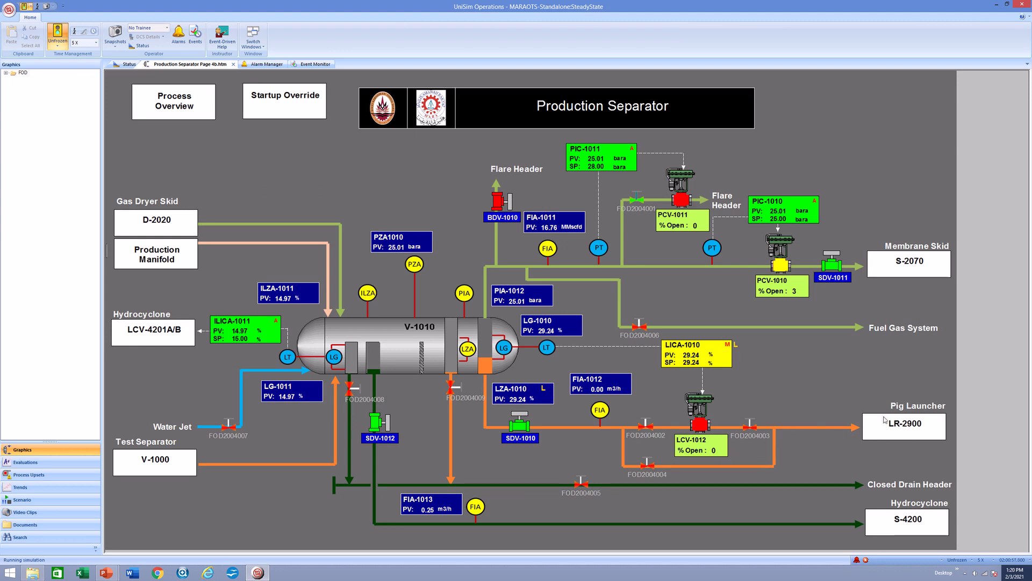
pyautogui.click(856, 559)
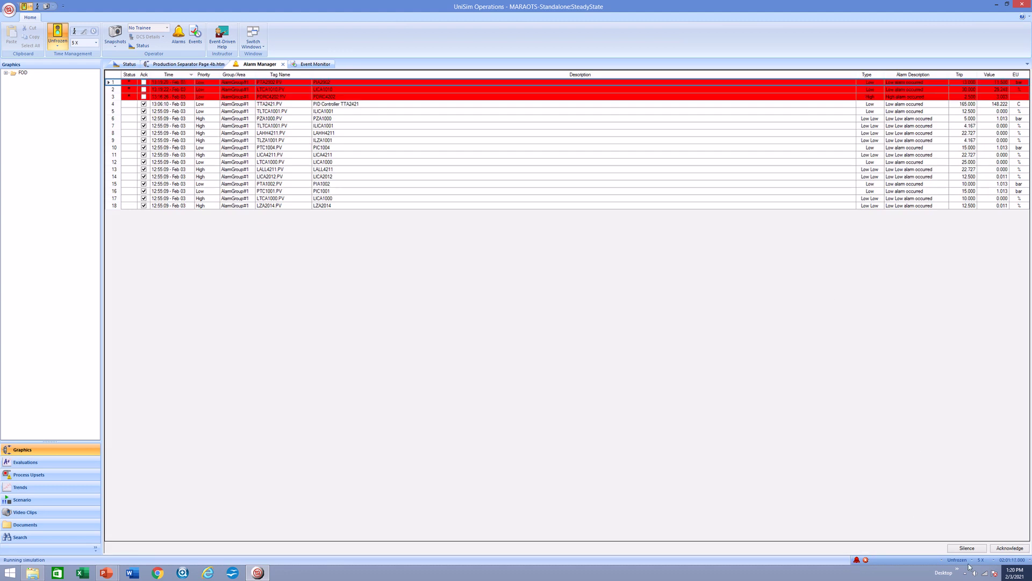
pyautogui.click(192, 65)
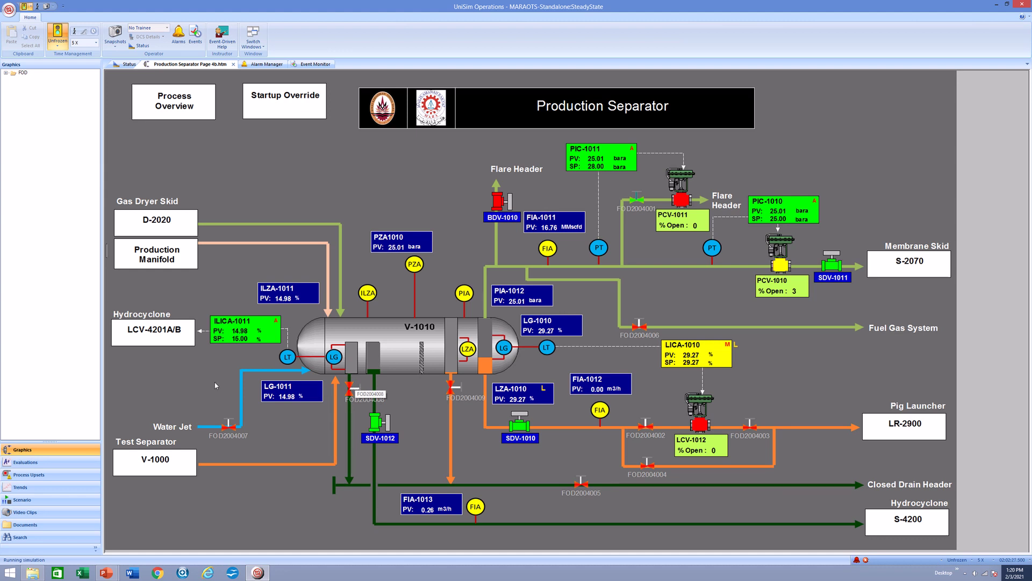
# Step: Set the setpoint of the V-1010 water level controller ILICA-1011 to 8% and dismiss its faceplate
pyautogui.click(240, 341)
pyautogui.click(344, 414)
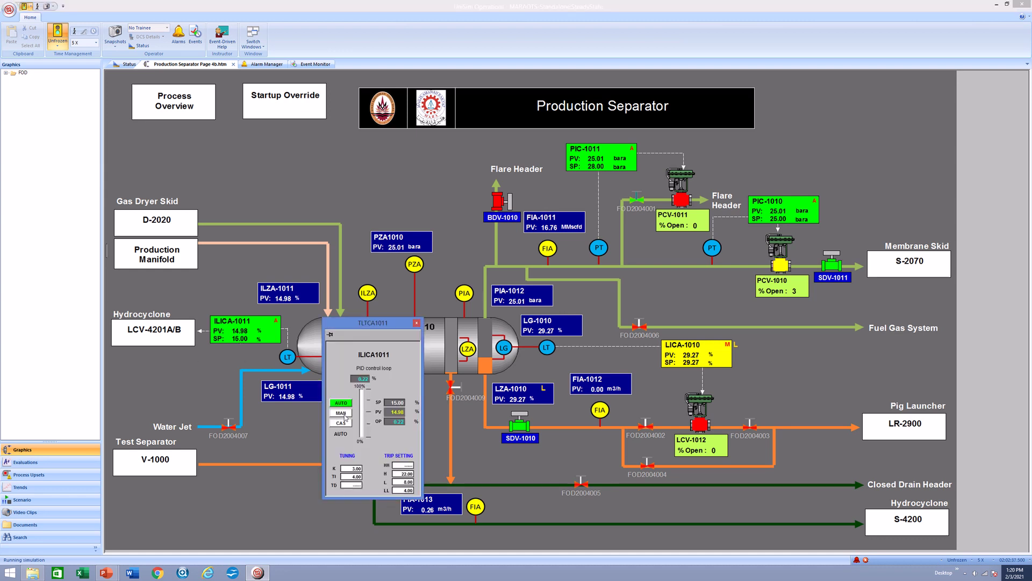
pyautogui.click(395, 403)
pyautogui.write('8')
pyautogui.press('Return')
pyautogui.click(416, 323)
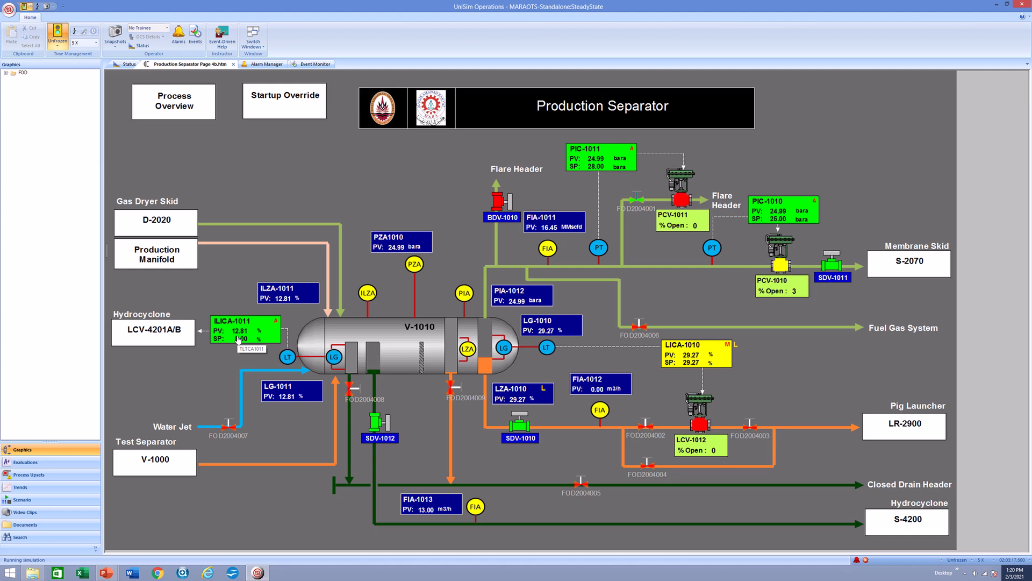
# Step: Reopen the ILICA-1011 faceplate, move it clear of V-1010, switch the controller to manual with output 0, and dismiss it
pyautogui.click(238, 338)
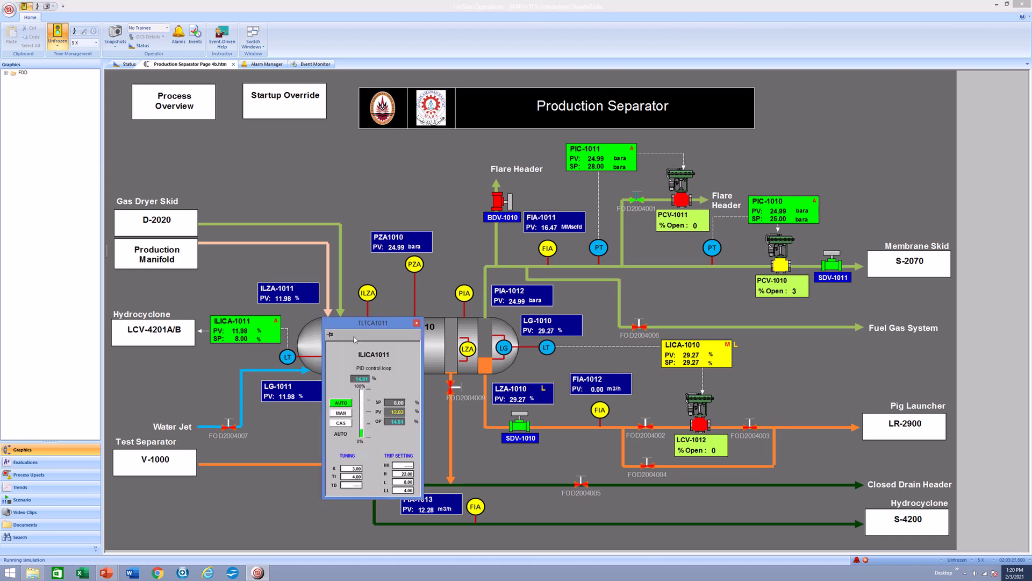
pyautogui.moveTo(395, 324); pyautogui.dragTo(648, 323)
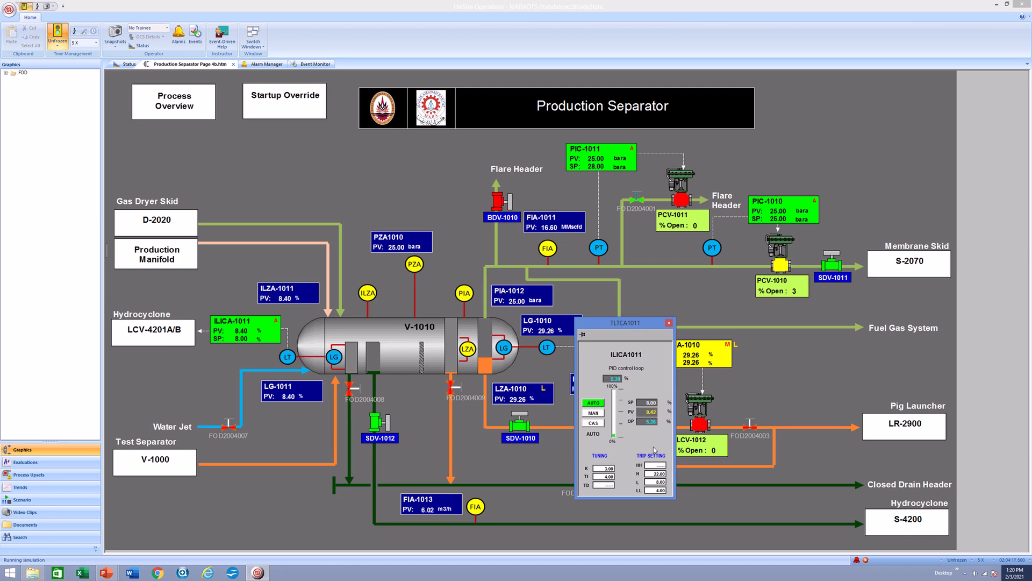
pyautogui.click(593, 413)
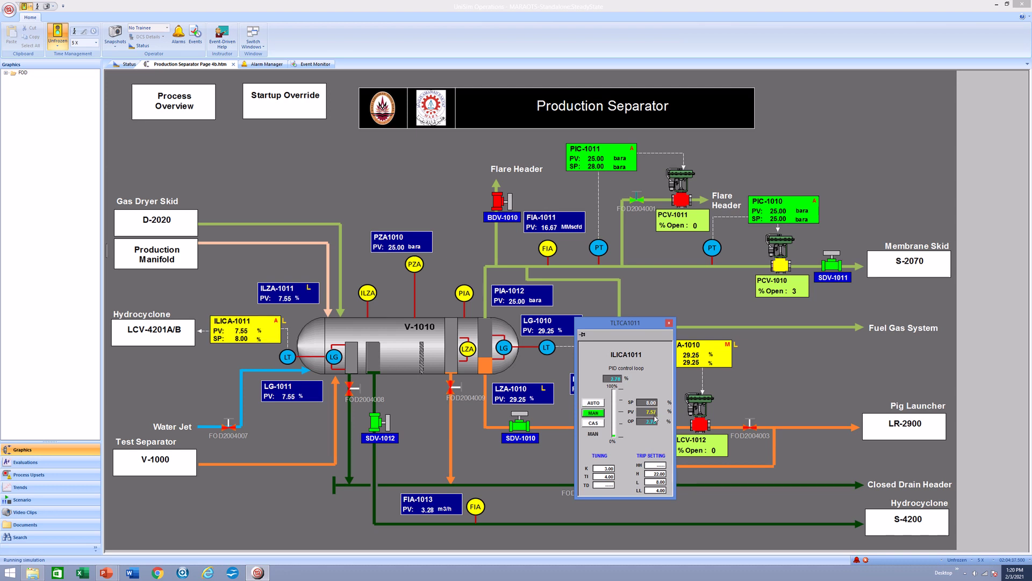
pyautogui.click(648, 422)
pyautogui.click(648, 422)
pyautogui.write('0')
pyautogui.press('Return')
pyautogui.click(669, 323)
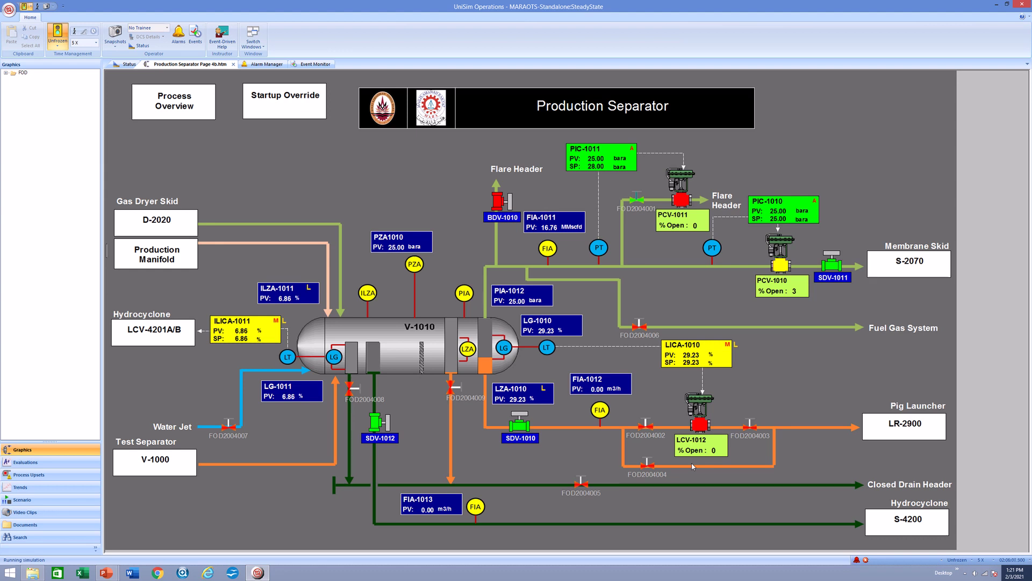
# Step: Close shutdown valve SDV-1012 on the V-1010 water outlet and dismiss its faceplate
pyautogui.click(380, 425)
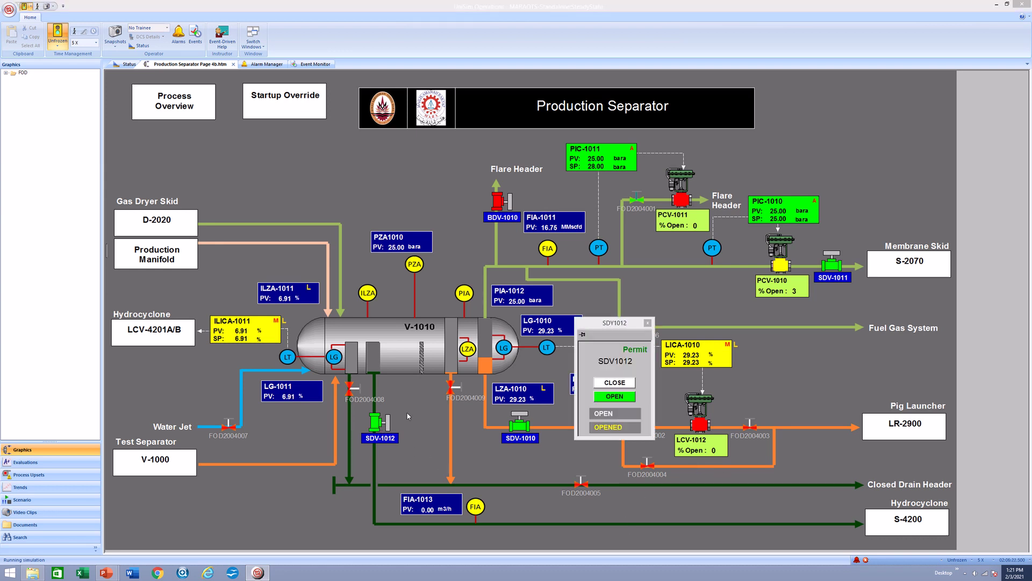
pyautogui.click(615, 383)
pyautogui.click(648, 323)
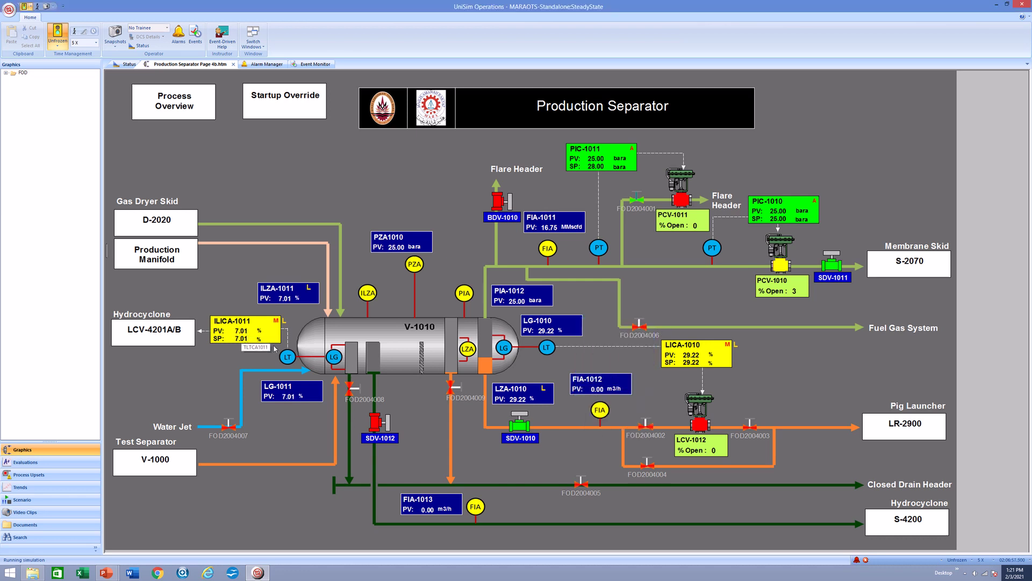
# Step: On the S-4200 Hydrocyclone display, close isolation valves FOD2013006 and FOD2013005 around LCV-4201A by setting each output to 0
pyautogui.click(916, 531)
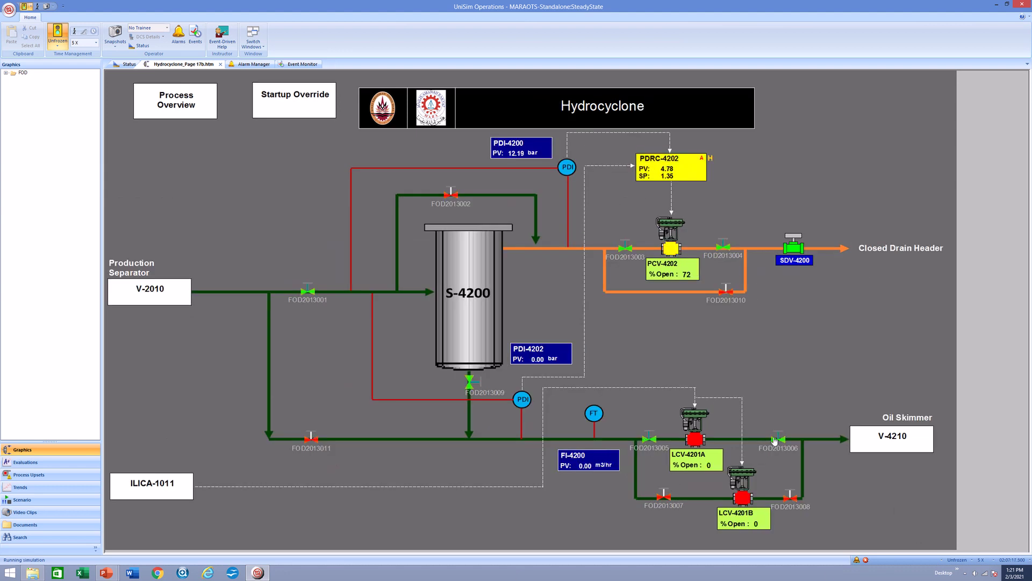
pyautogui.click(778, 440)
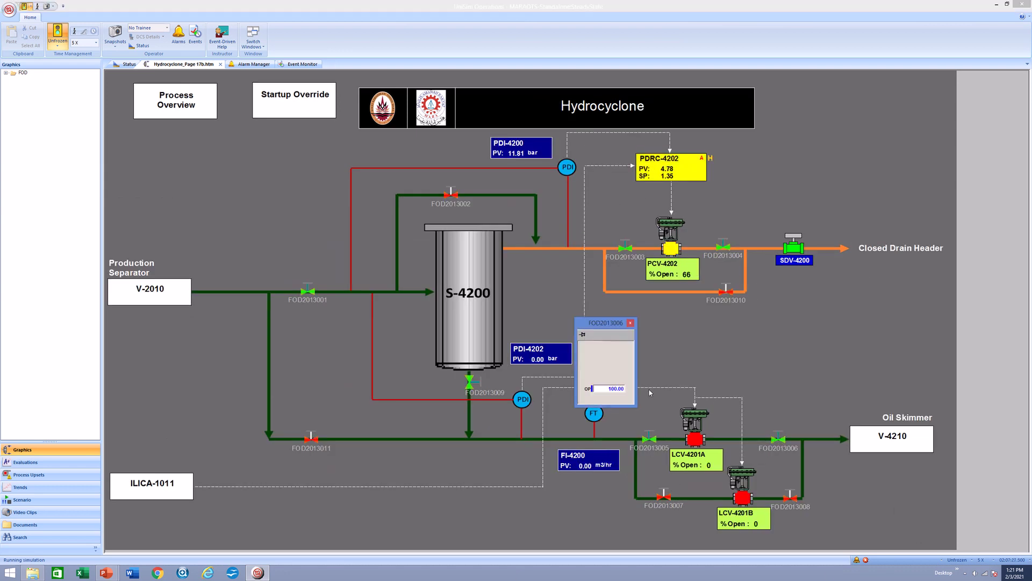
pyautogui.doubleClick(613, 388)
pyautogui.write('0')
pyautogui.press('Return')
pyautogui.click(649, 440)
pyautogui.doubleClick(574, 456)
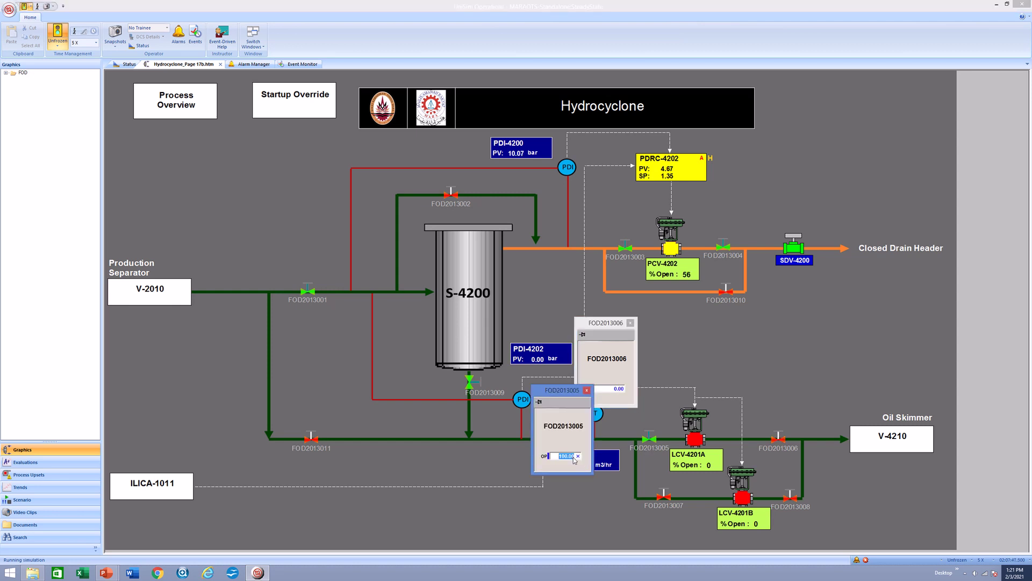
pyautogui.write('0')
pyautogui.press('Return')
pyautogui.click(587, 389)
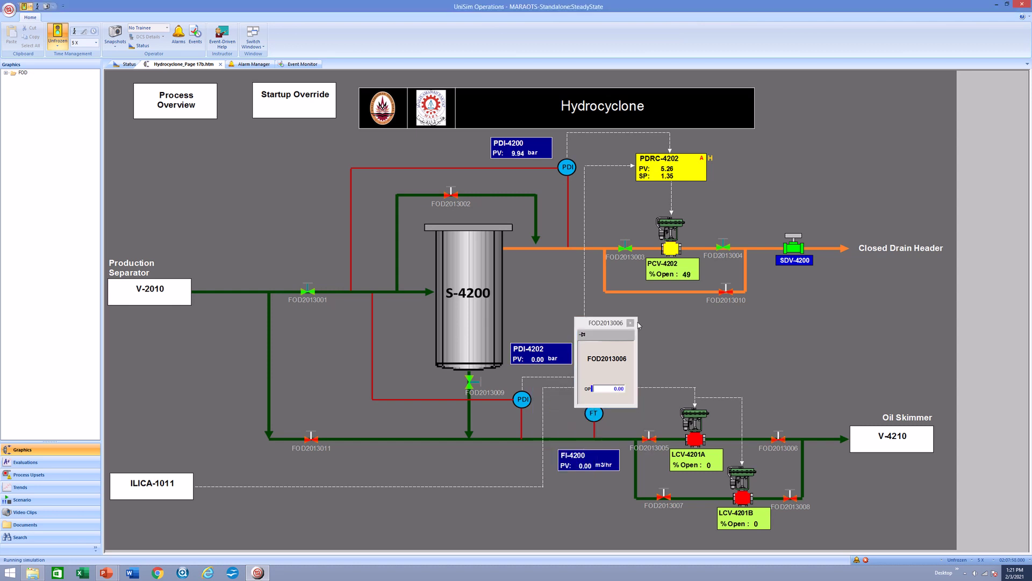
pyautogui.click(625, 323)
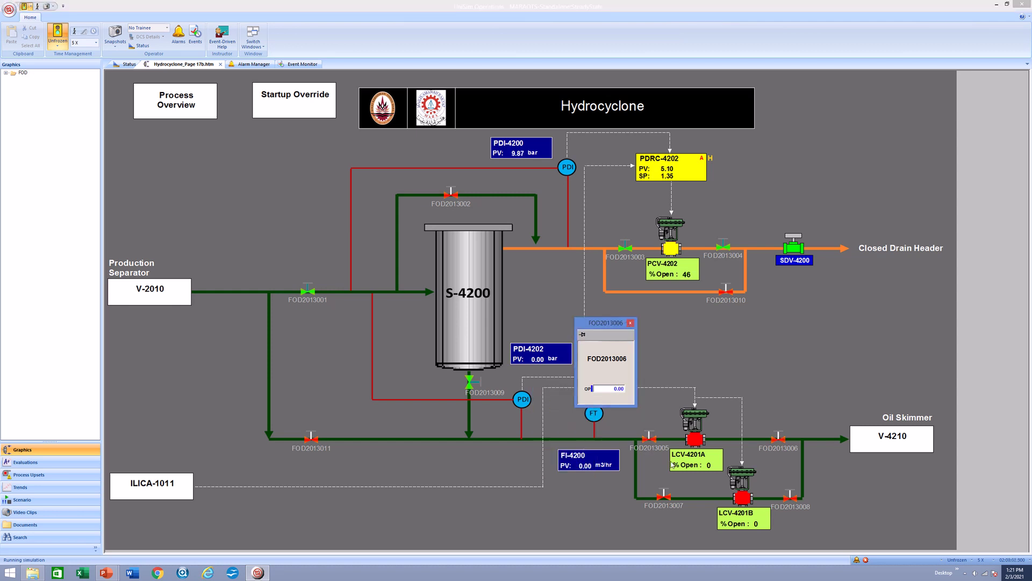
pyautogui.click(630, 323)
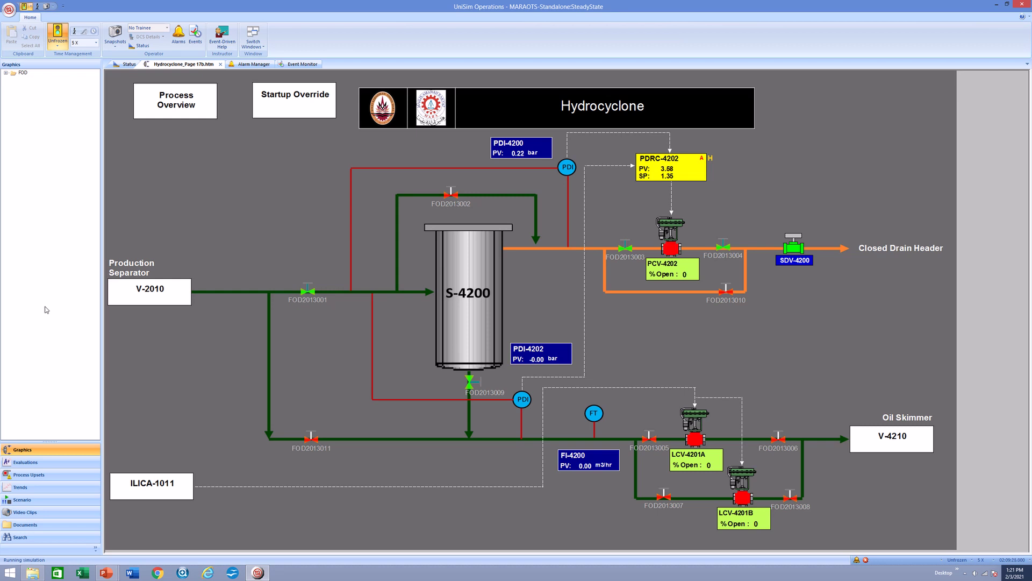
# Step: Go through the process overview to the Pig Launcher & Pig Receiver display and close export pipeline shutdown valves SDV-2900 and SDV-2910
pyautogui.click(182, 110)
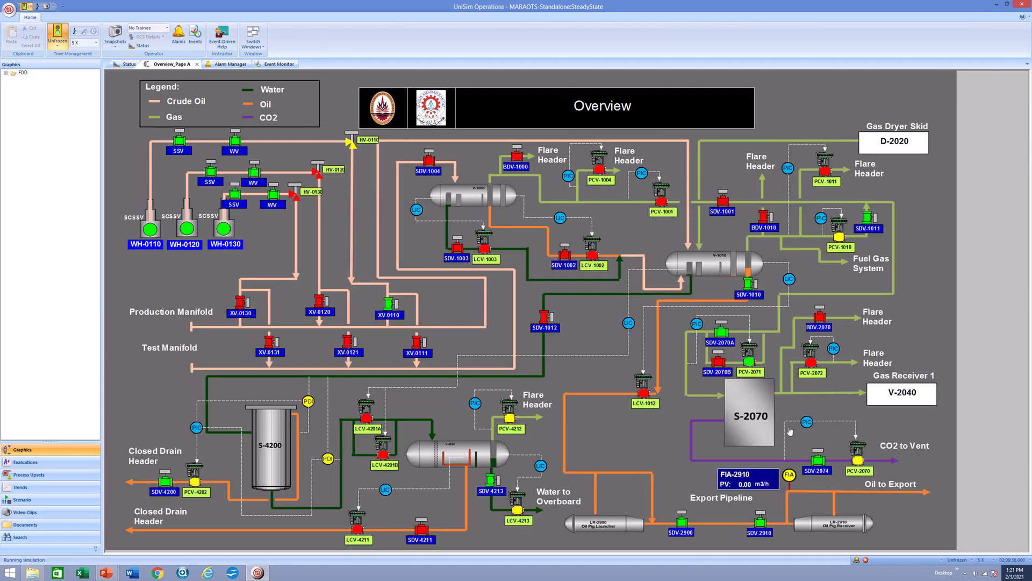
pyautogui.click(745, 517)
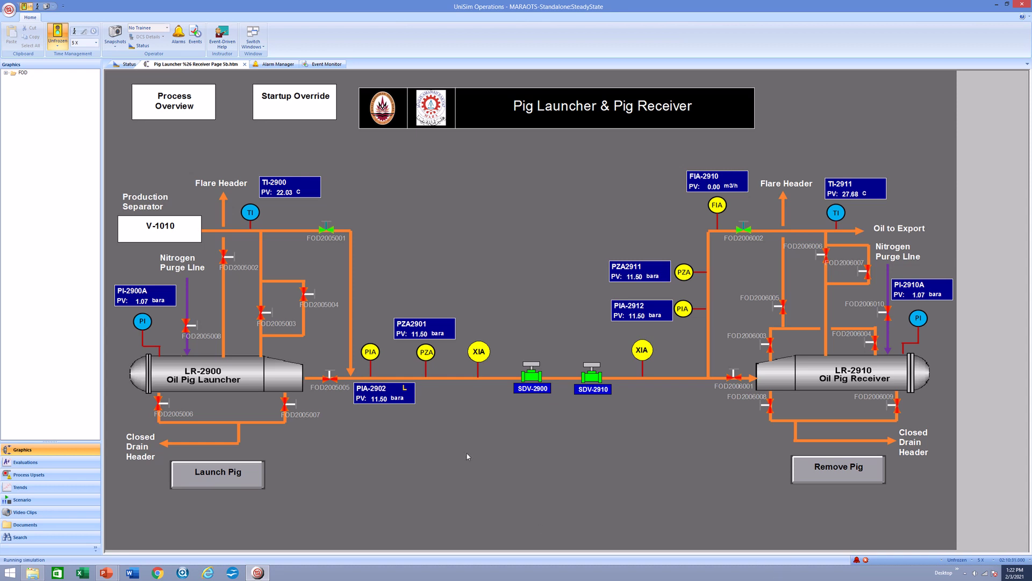
pyautogui.click(531, 375)
pyautogui.click(619, 381)
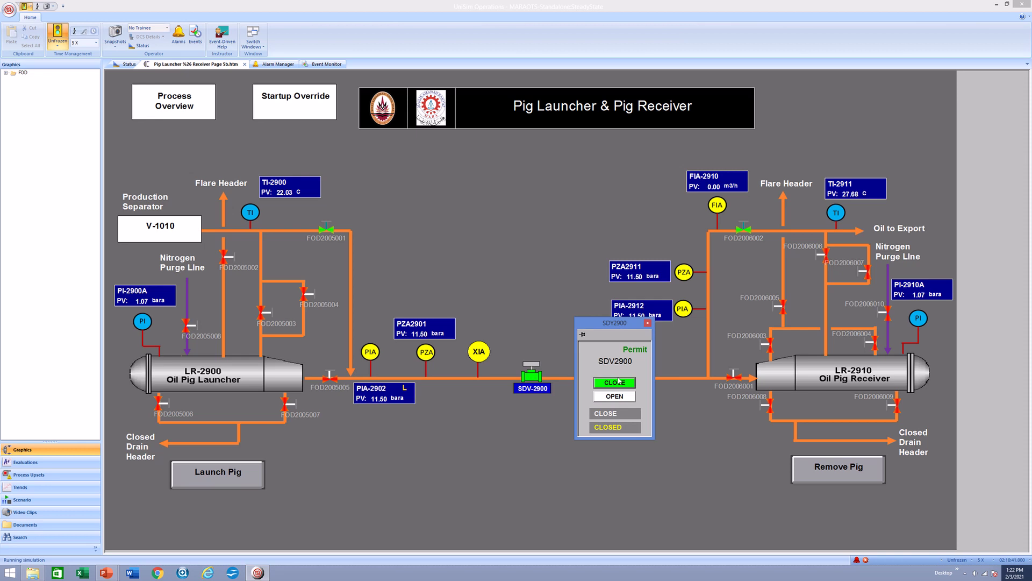
pyautogui.click(648, 324)
pyautogui.click(593, 381)
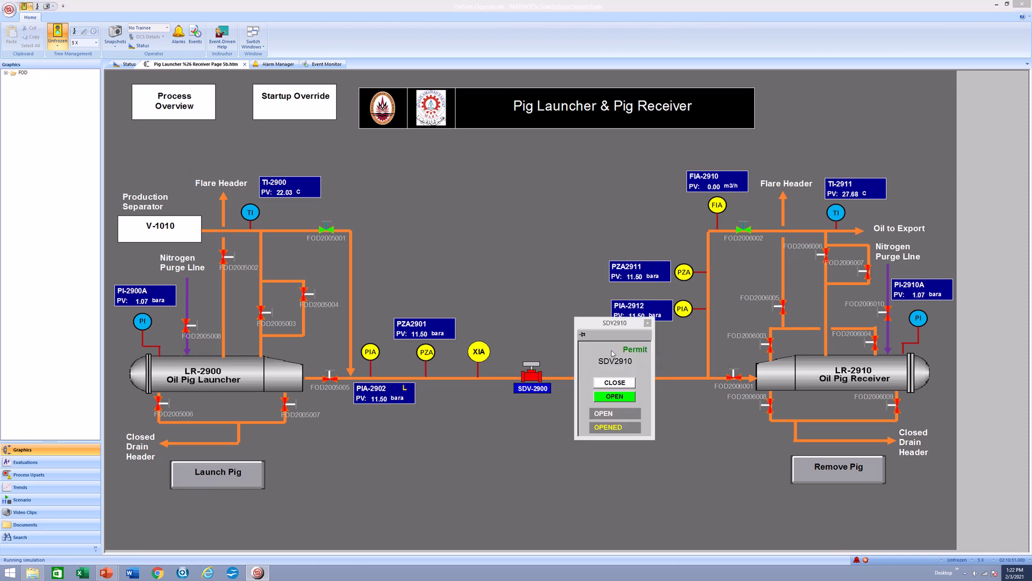
pyautogui.click(614, 383)
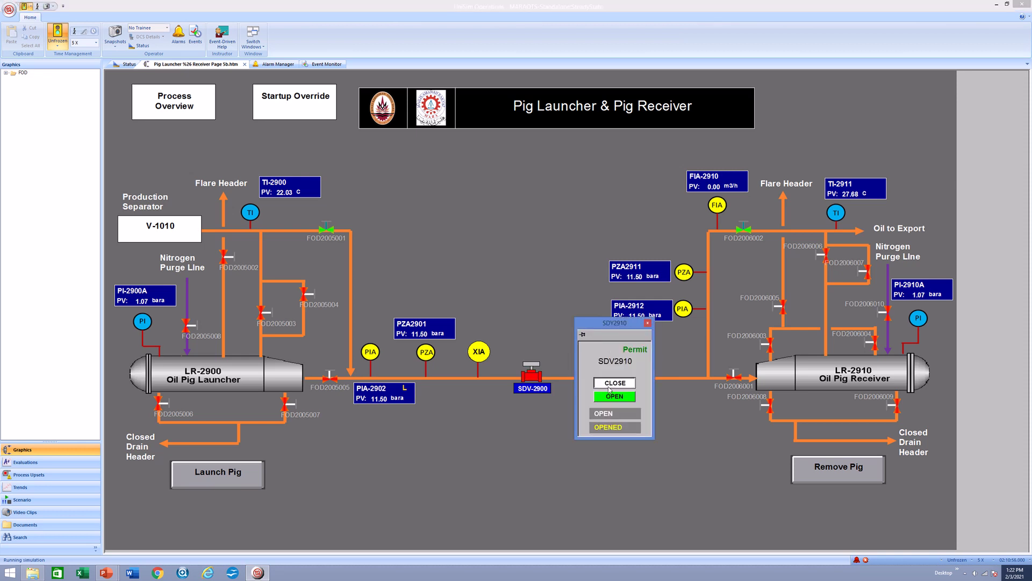
pyautogui.click(648, 324)
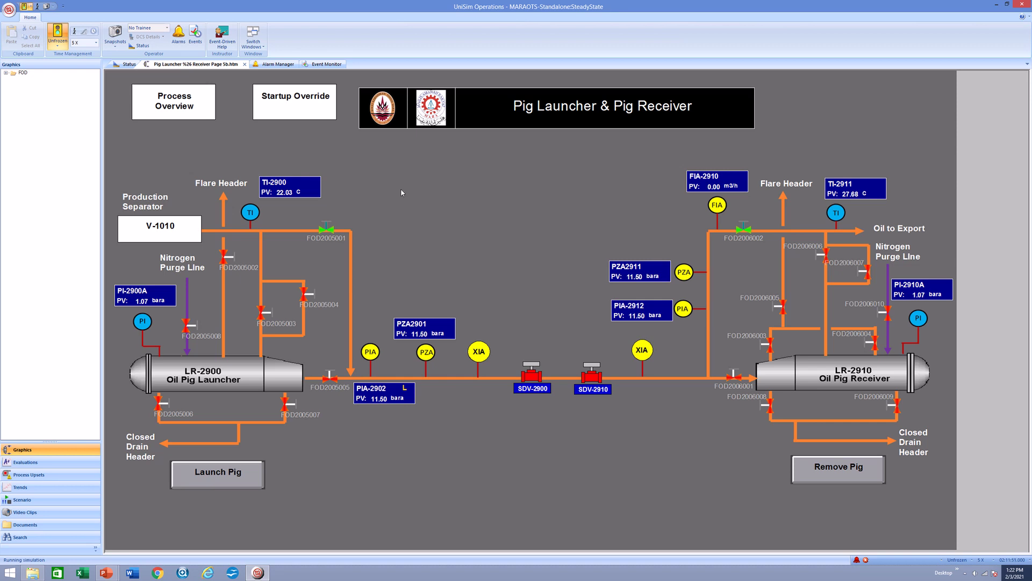
# Step: Close valve FOD2005001 on the launcher side and FOD2006002 on the oil export line by setting each output to 0
pyautogui.click(326, 230)
pyautogui.click(605, 390)
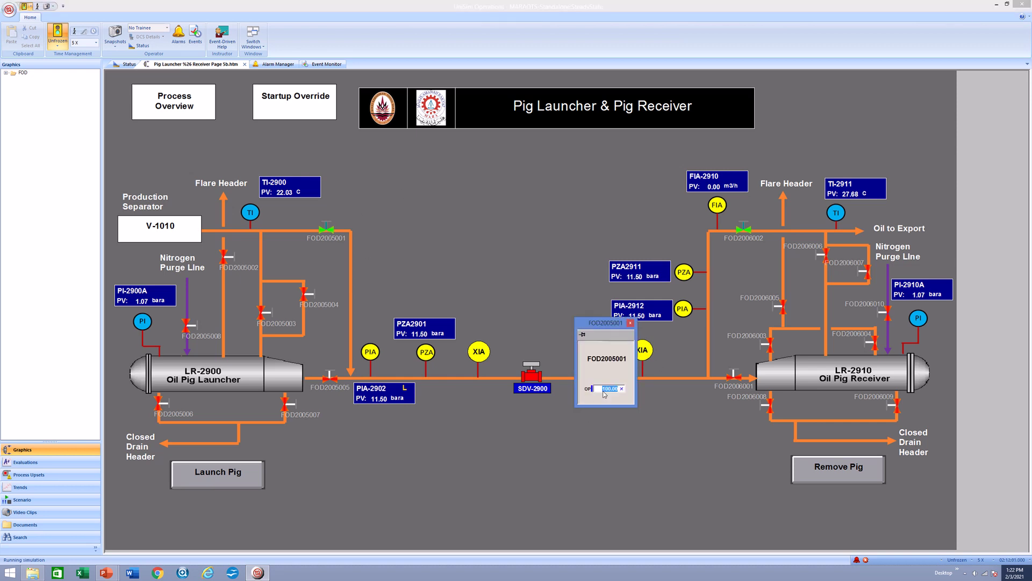
pyautogui.write('0')
pyautogui.press('Return')
pyautogui.click(743, 229)
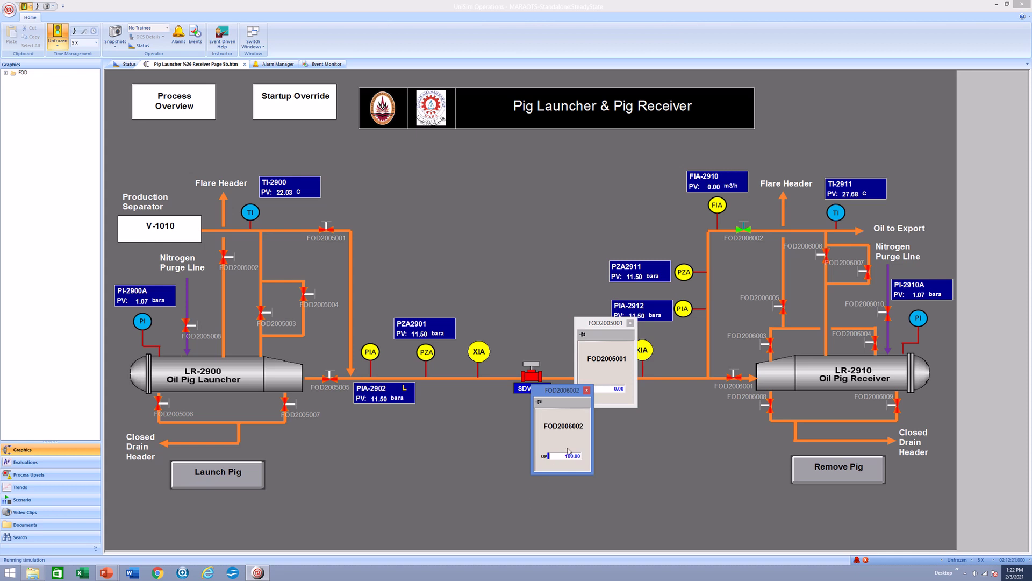
pyautogui.click(566, 456)
pyautogui.write('0')
pyautogui.press('Return')
# Step: Return to the Hydrocyclone display via the Production Separator and switch differential pressure controller PDRC-4202 to manual with output 0
pyautogui.click(139, 229)
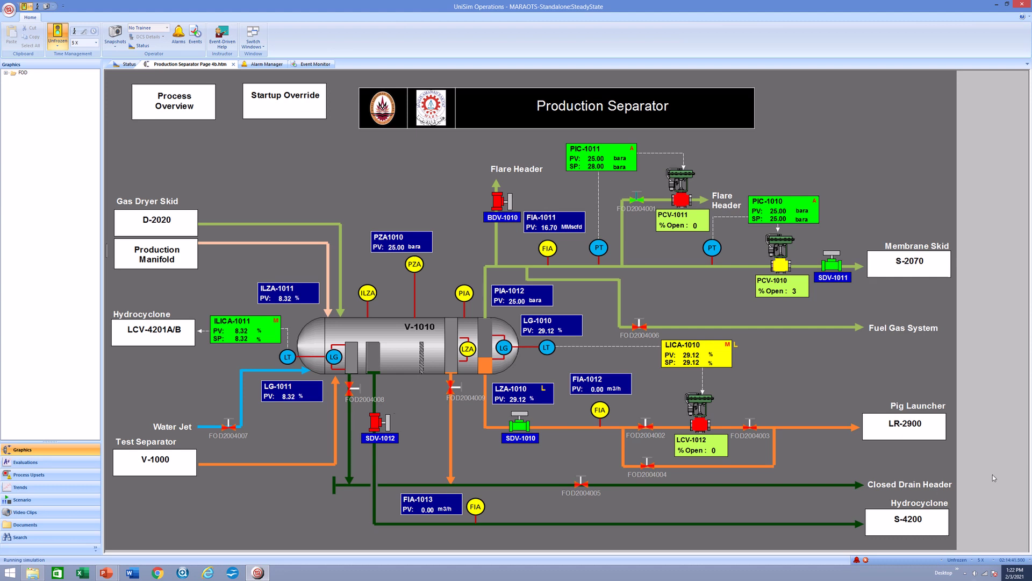
pyautogui.click(916, 527)
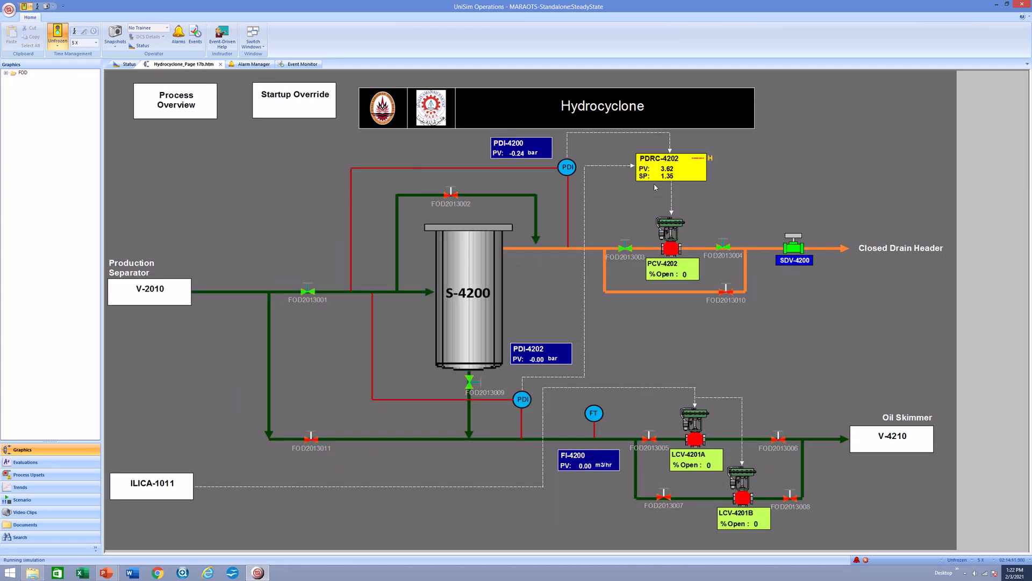
pyautogui.click(688, 158)
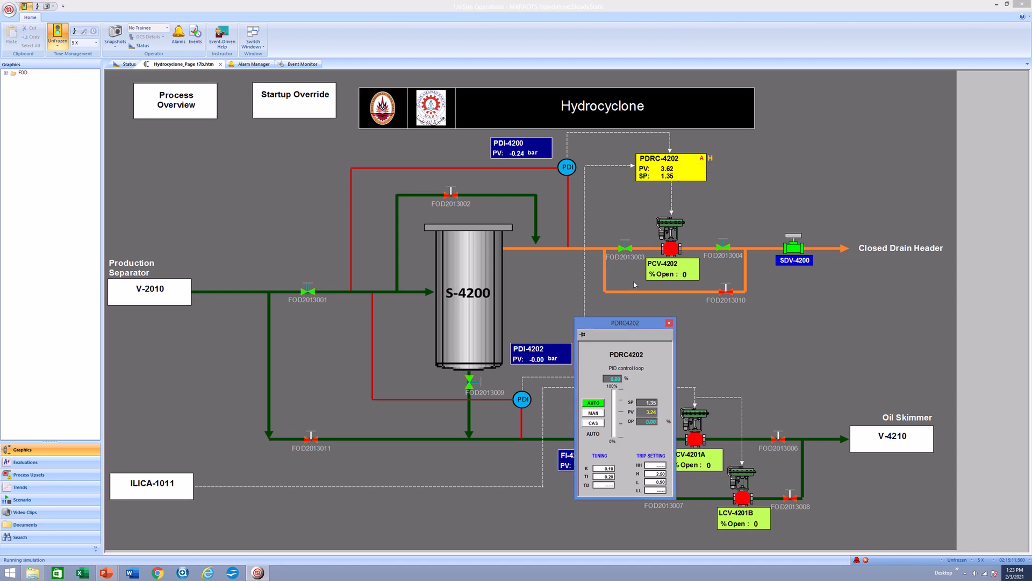
pyautogui.click(593, 412)
pyautogui.click(648, 422)
pyautogui.write('0')
pyautogui.press('Return')
pyautogui.click(668, 322)
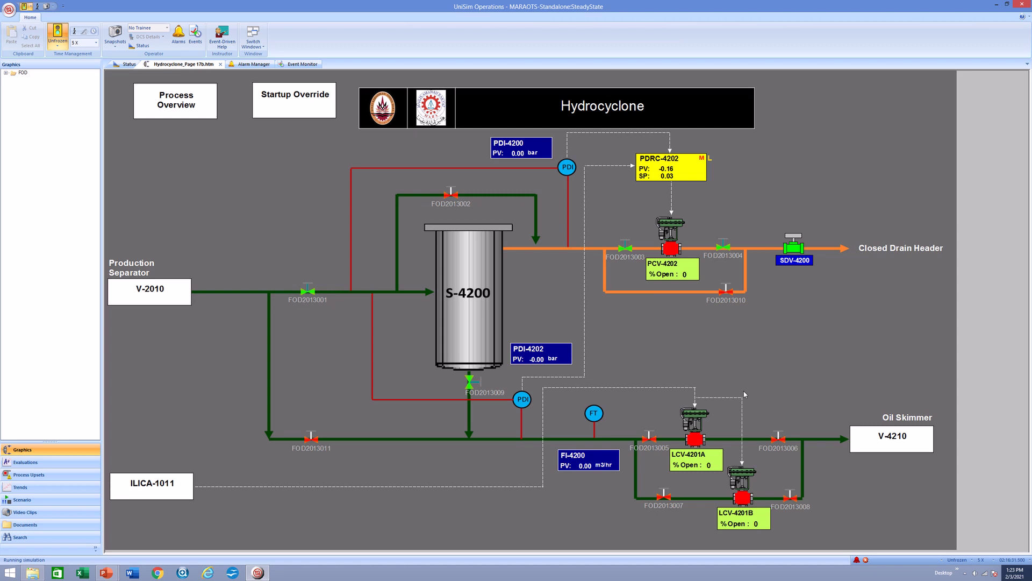
# Step: Open the V-4210 Oil Skimmer display and switch pressure controller PIC-4212 to manual with output 0
pyautogui.click(878, 440)
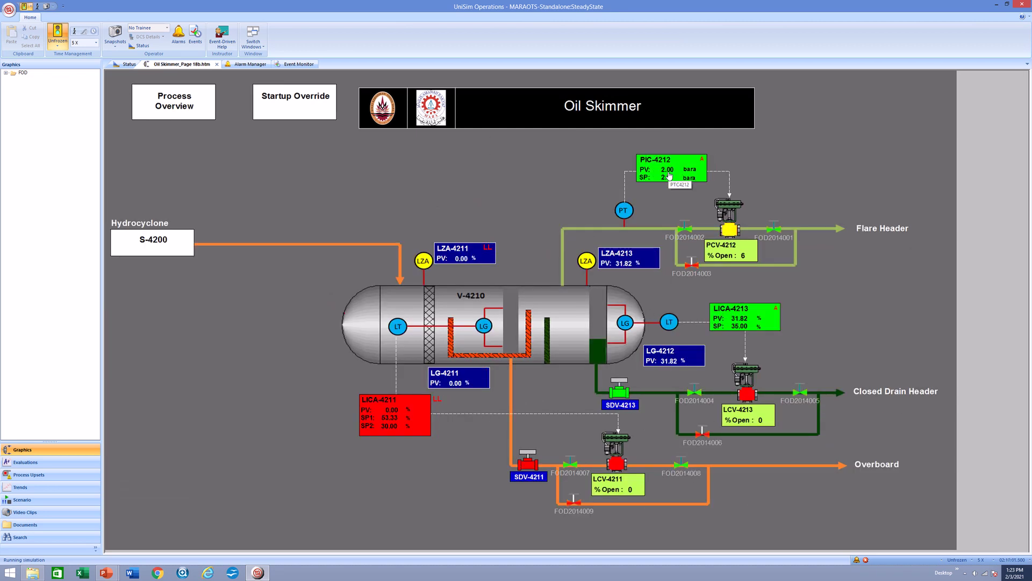
pyautogui.click(669, 175)
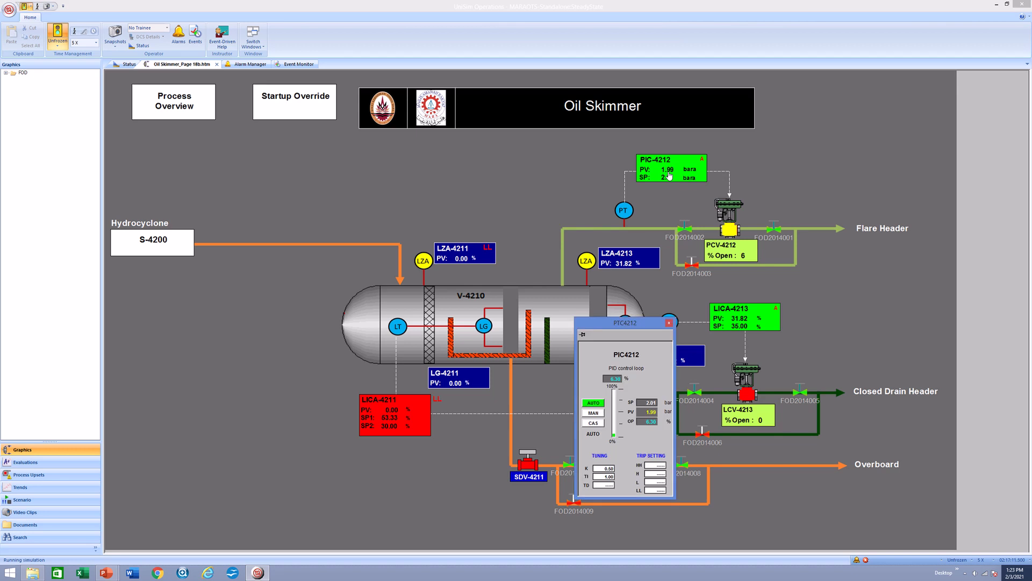
pyautogui.click(591, 414)
pyautogui.click(669, 323)
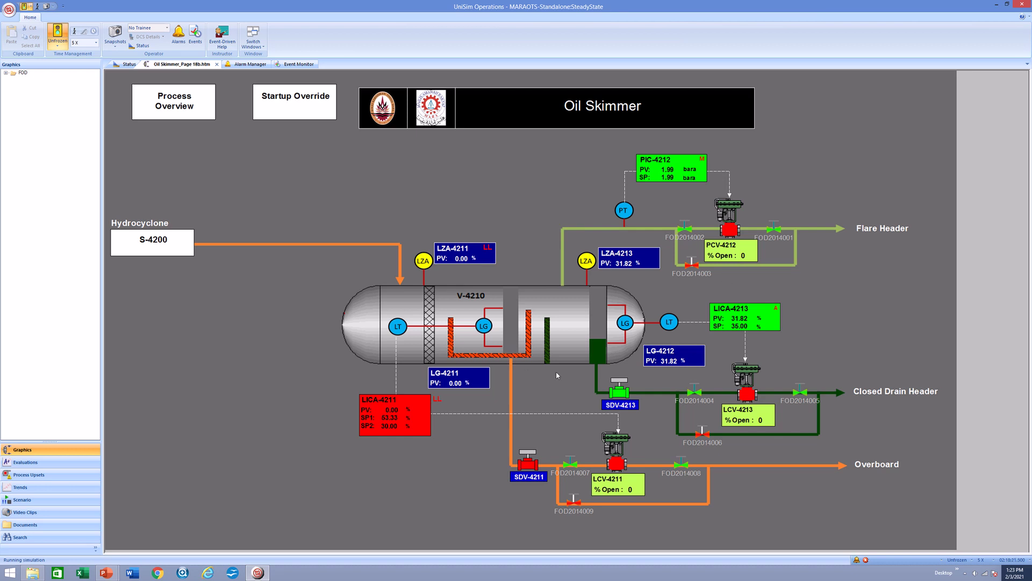
# Step: Set the setpoint of V-4210 level controller LICA-4213 to 20% and move its faceplate aside to show the level
pyautogui.click(747, 326)
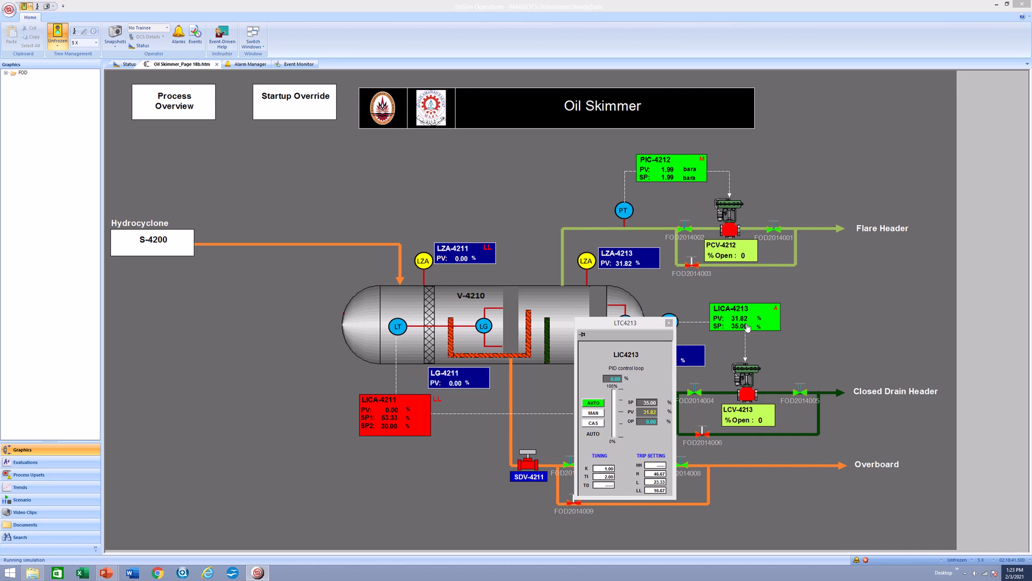
pyautogui.click(649, 400)
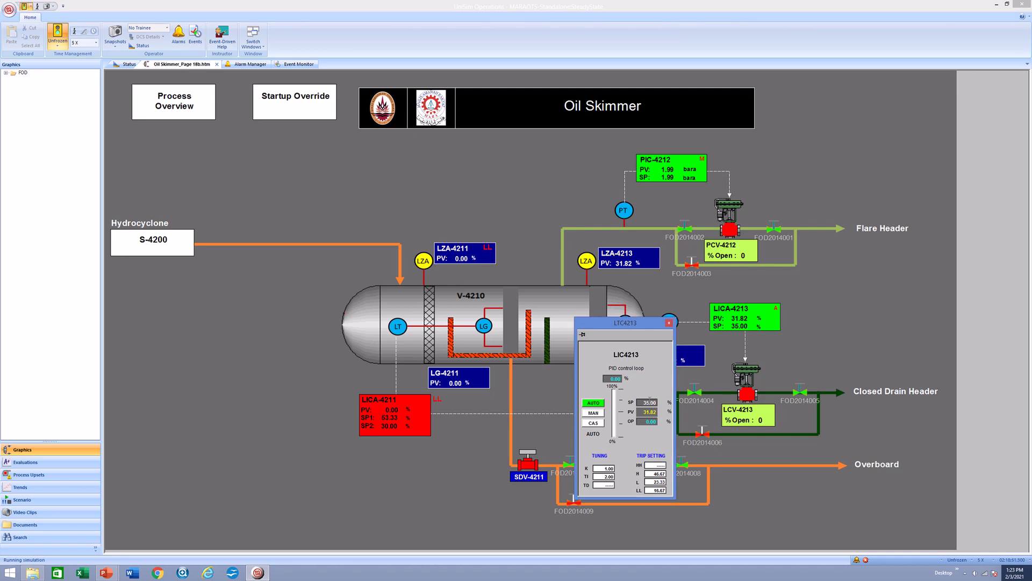
pyautogui.write('20')
pyautogui.press('Return')
pyautogui.moveTo(556, 339); pyautogui.dragTo(540, 342)
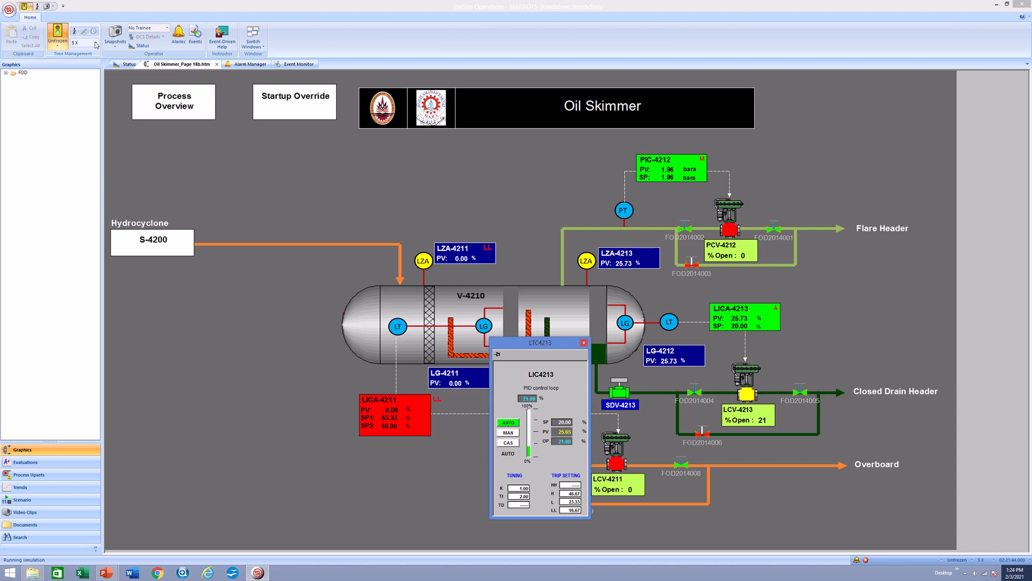
# Step: Speed the simulation up to 100 X while the V-4210 level drains, and return it to 5 X
pyautogui.click(97, 44)
pyautogui.click(83, 98)
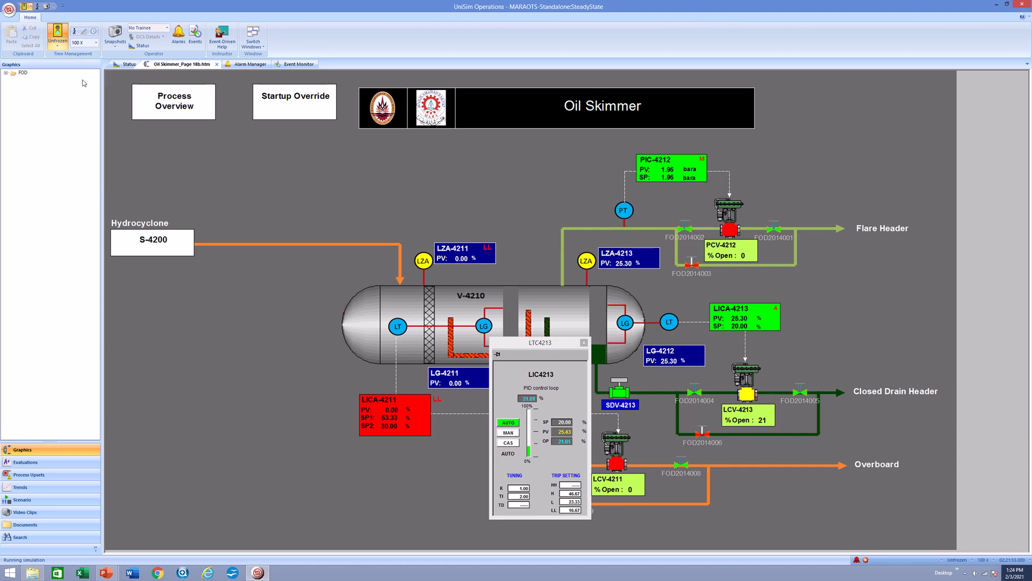
pyautogui.click(96, 44)
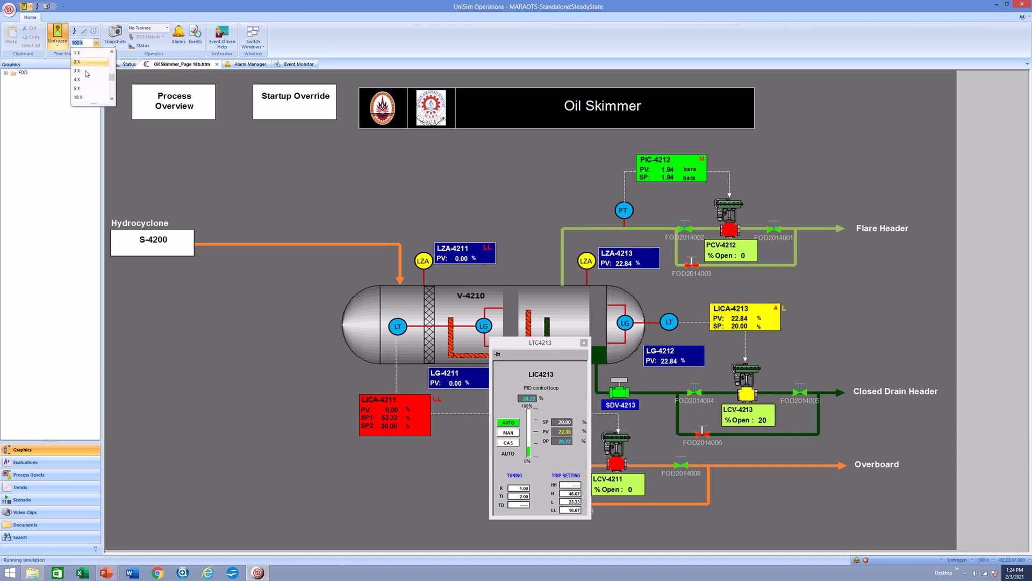
pyautogui.click(82, 90)
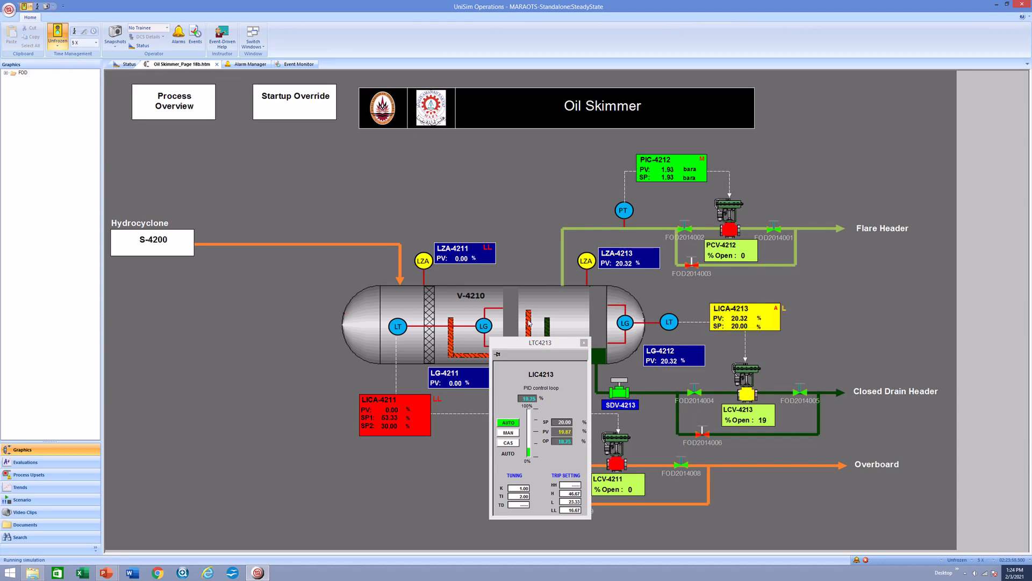
# Step: Switch level controller LICA-4213 to manual with output 0 and dismiss its faceplate
pyautogui.click(514, 435)
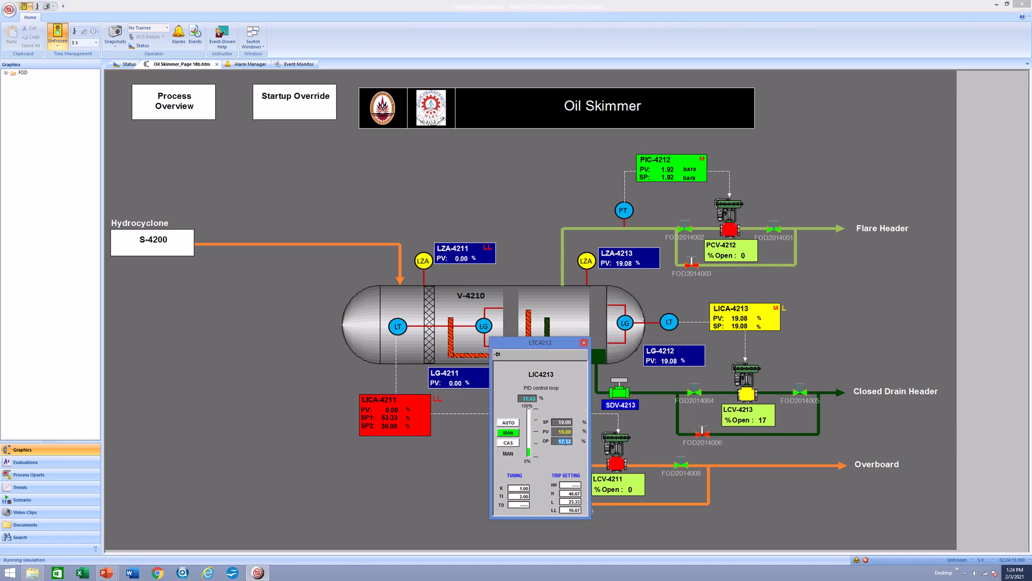
pyautogui.click(564, 441)
pyautogui.write('0')
pyautogui.press('Return')
pyautogui.click(583, 344)
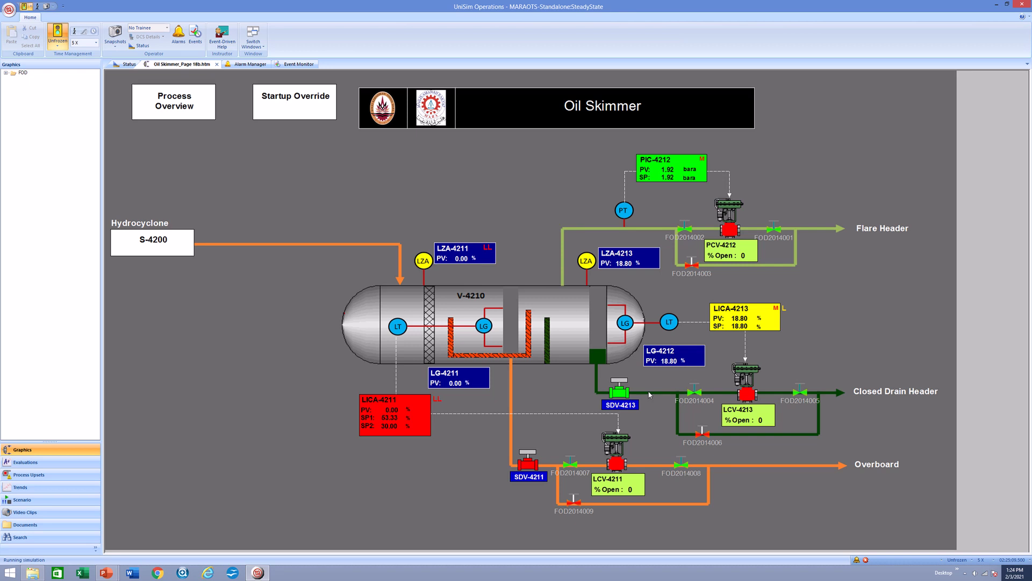
# Step: Close shutdown valve SDV-4213 on the V-4210 outlet to the closed drain and check the LICA-4211 on/off controller faceplate
pyautogui.click(618, 399)
pyautogui.click(529, 402)
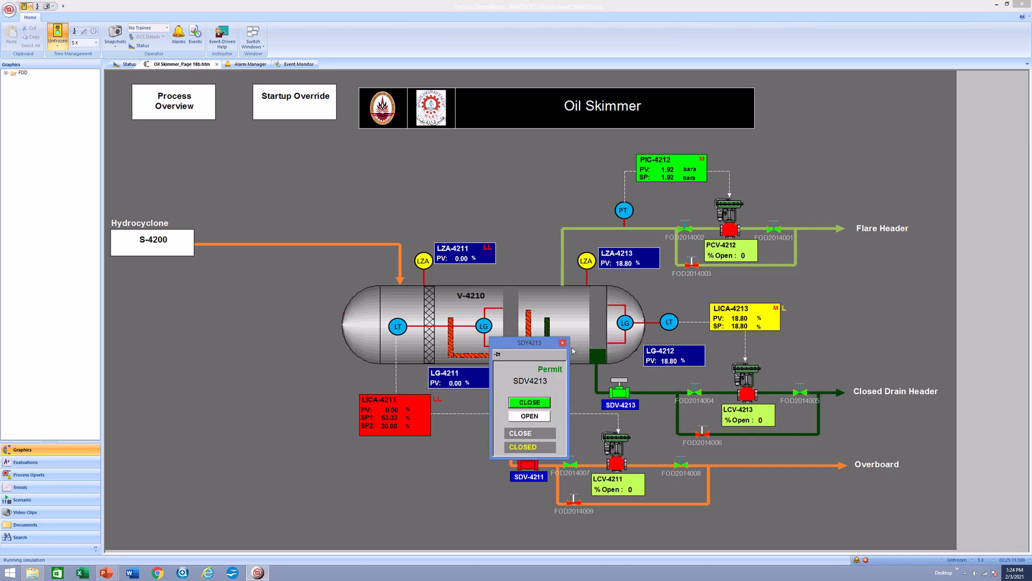
pyautogui.click(562, 343)
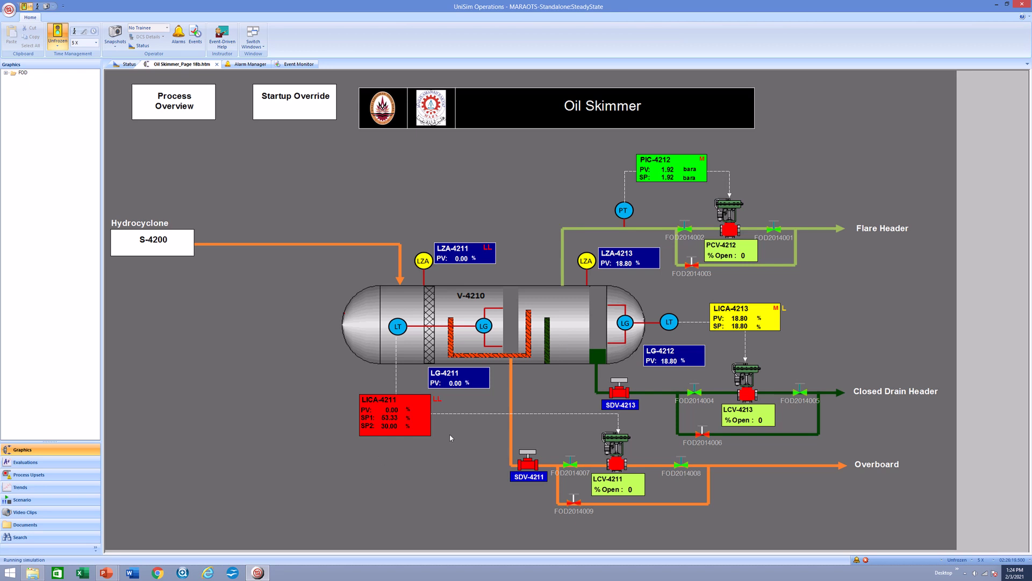
pyautogui.click(407, 426)
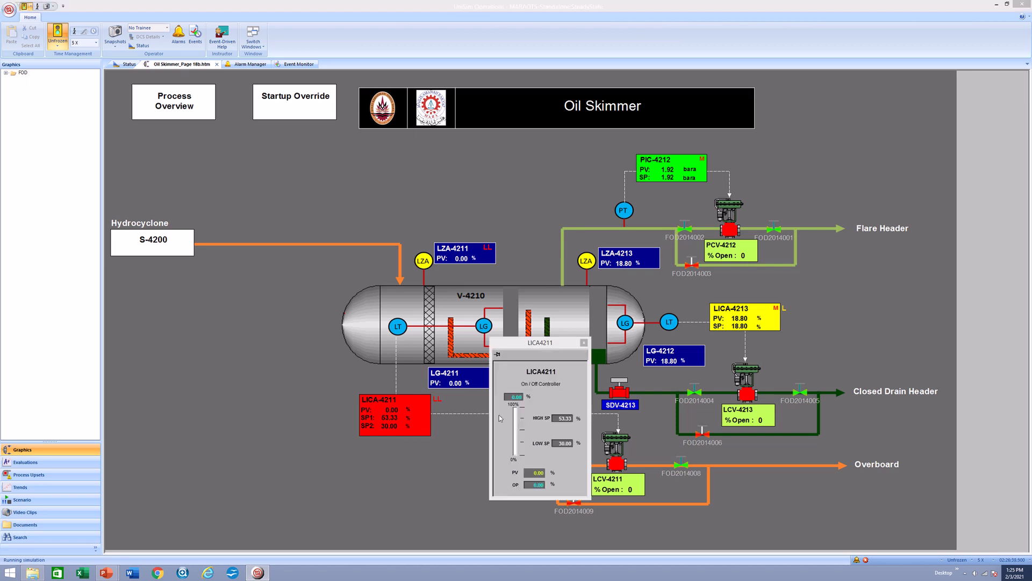
pyautogui.click(584, 343)
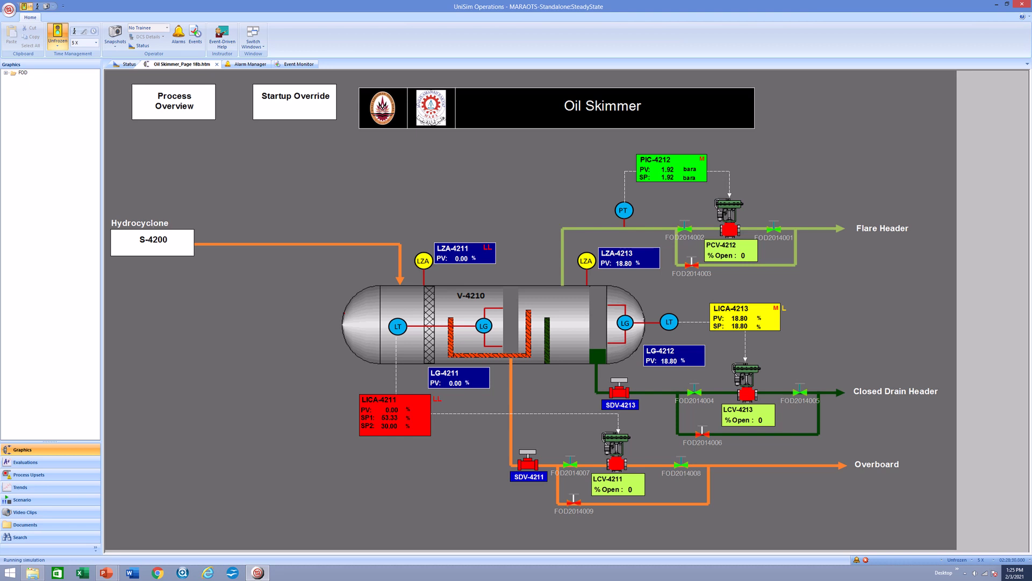
# Step: Close the hydrocyclone S-4200 inlet valve FOD2013001 by setting its output to 0
pyautogui.click(152, 242)
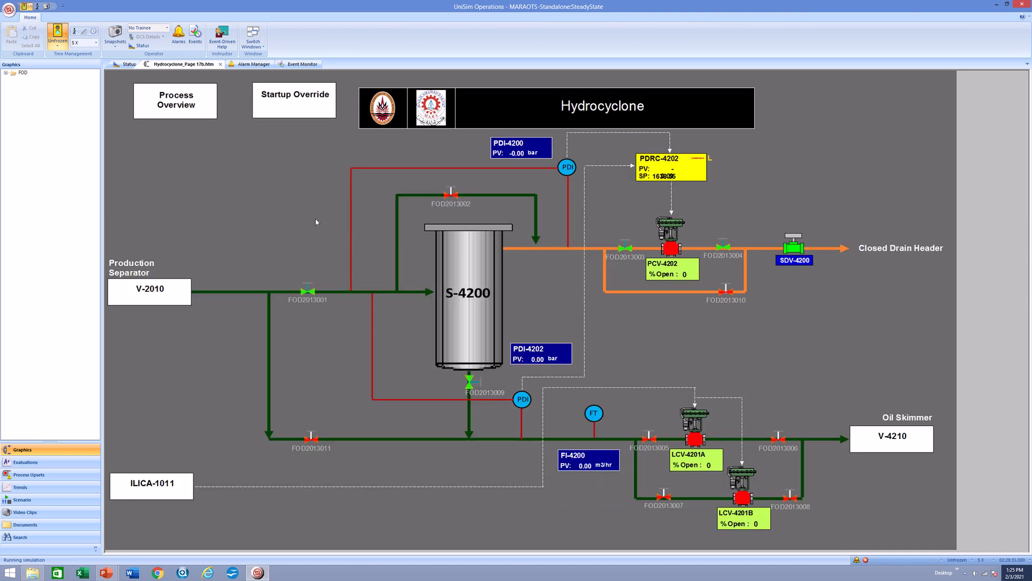
pyautogui.click(308, 292)
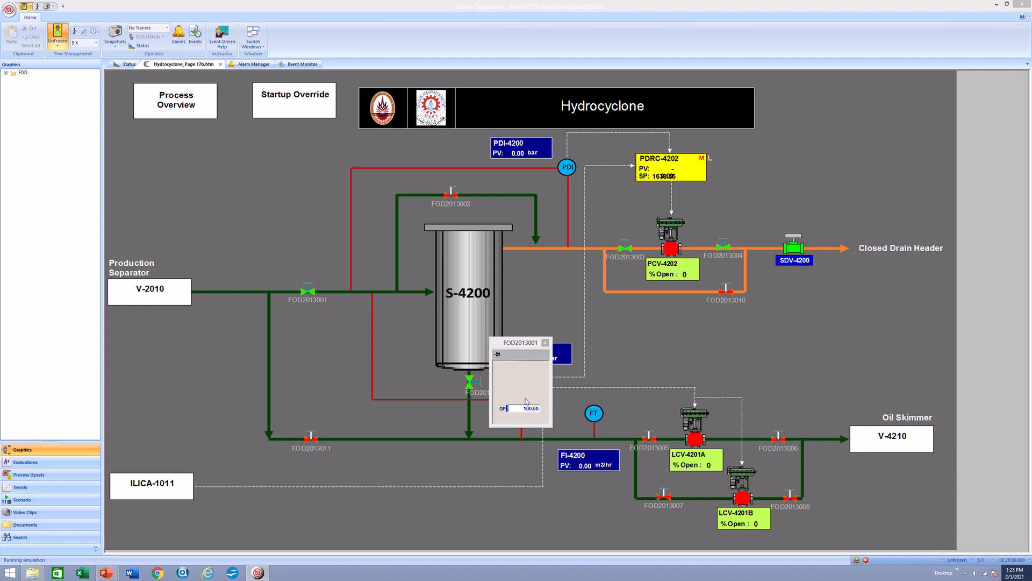
pyautogui.click(536, 408)
pyautogui.write('0')
pyautogui.press('Return')
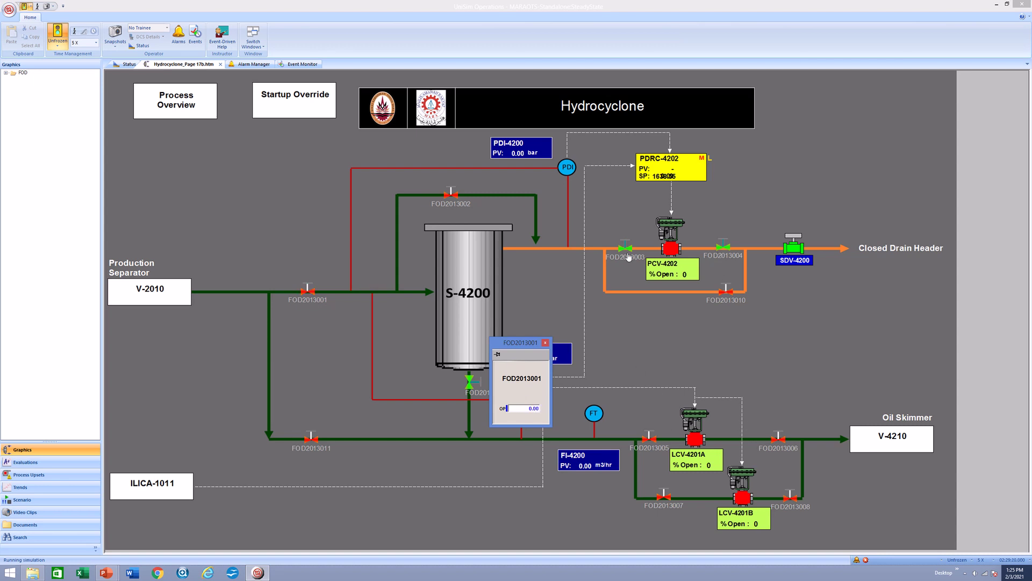
# Step: Close the S-4200 water outlet valve FOD2013009 with output 0 and dismiss its faceplate
pyautogui.click(907, 440)
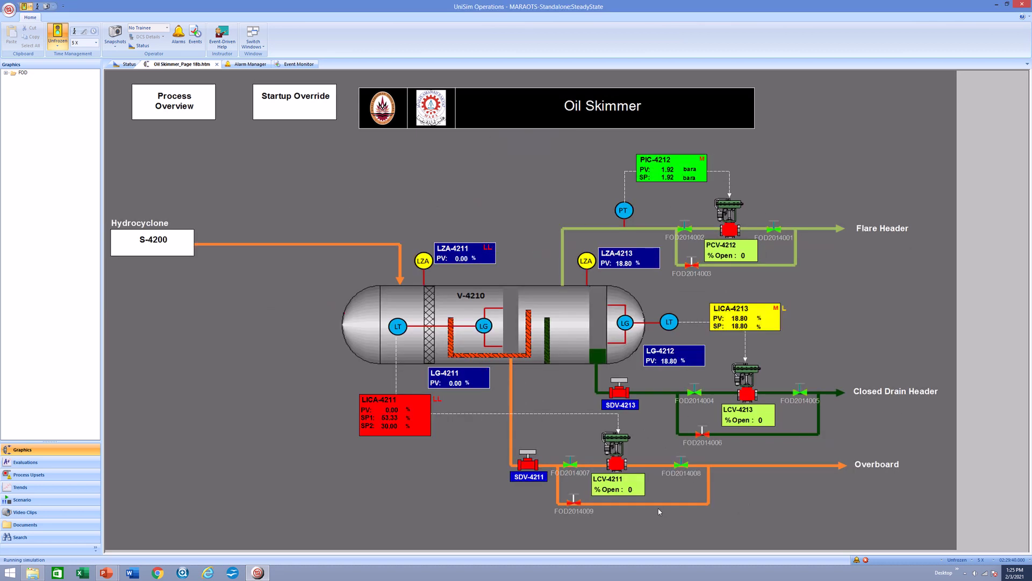
pyautogui.click(173, 256)
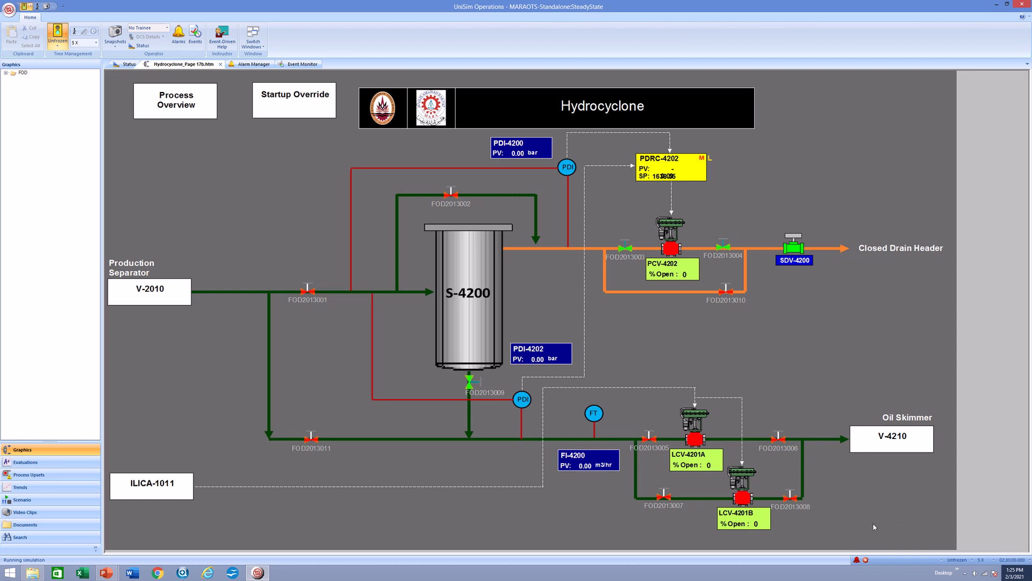
pyautogui.click(471, 382)
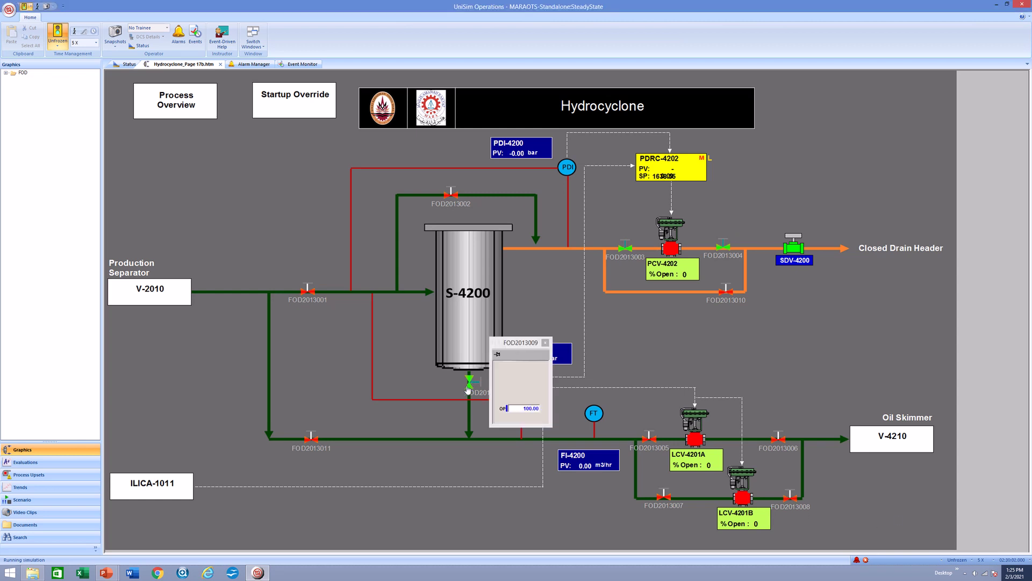
pyautogui.click(529, 409)
pyautogui.write('0')
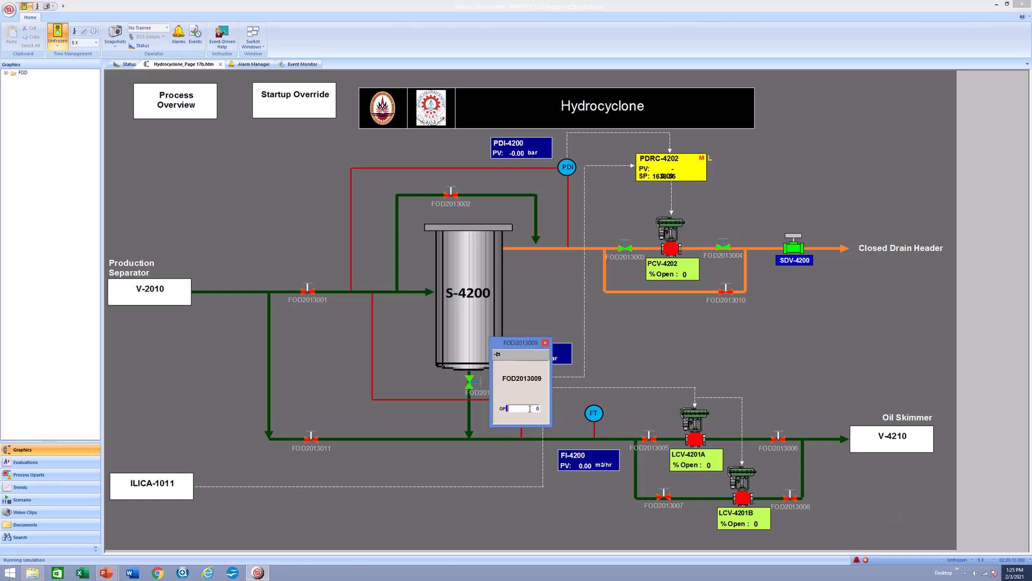
pyautogui.press('Return')
pyautogui.click(545, 342)
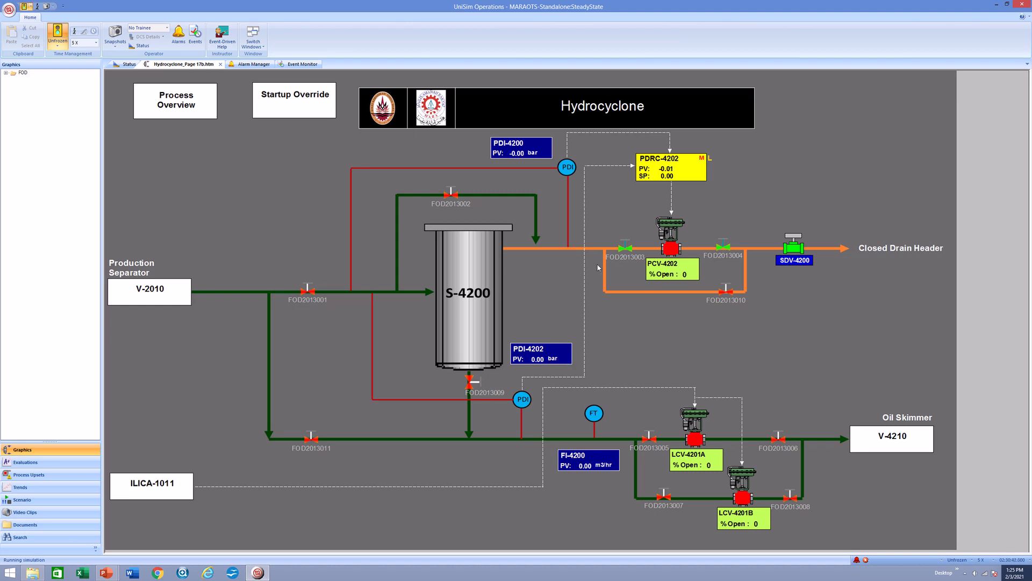
# Step: Set isolation valves FOD2013003 and FOD2013004 on either side of PCV-4202 to output 0
pyautogui.click(626, 249)
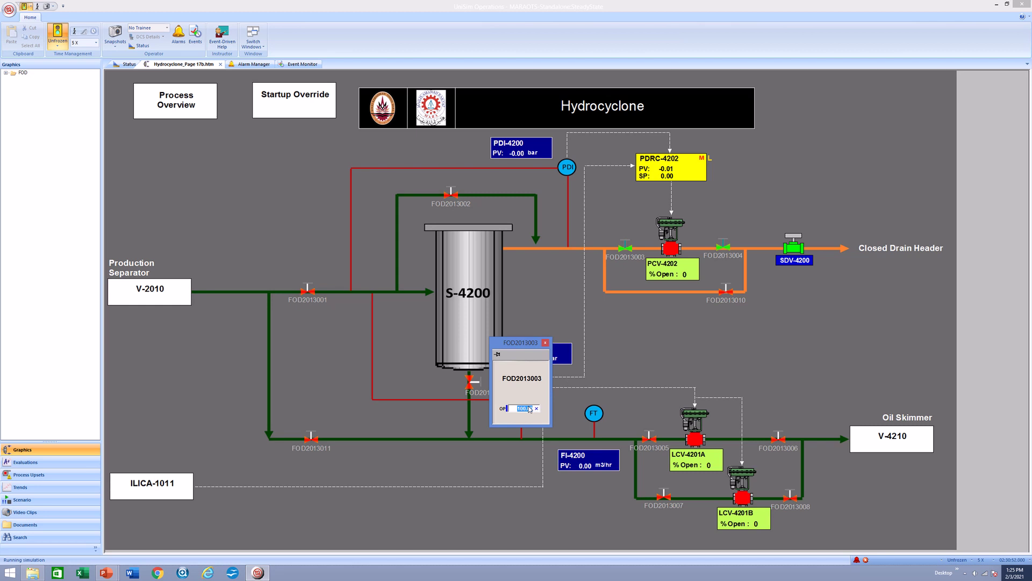
pyautogui.press('Return')
pyautogui.click(545, 343)
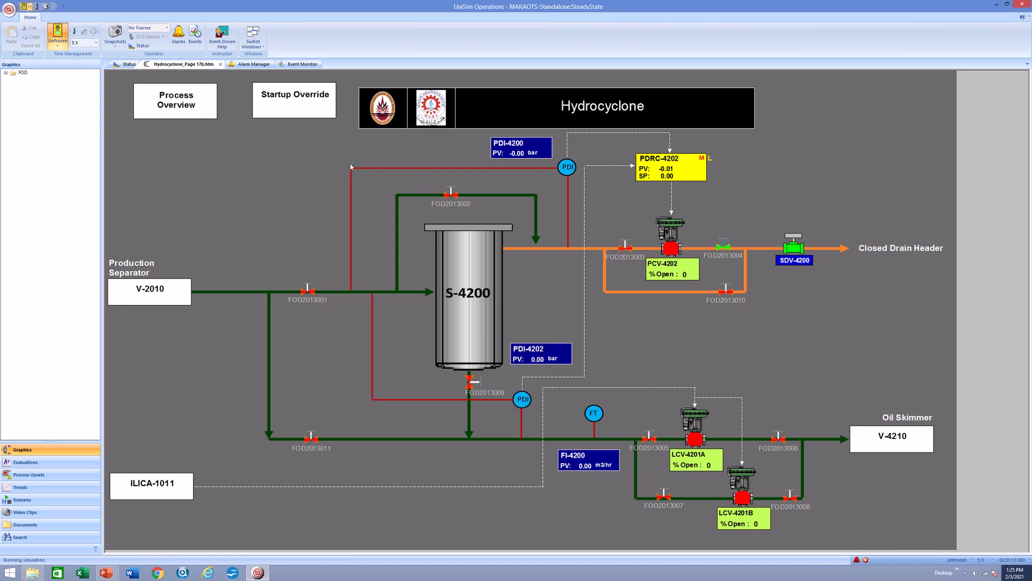
pyautogui.click(725, 248)
pyautogui.doubleClick(530, 410)
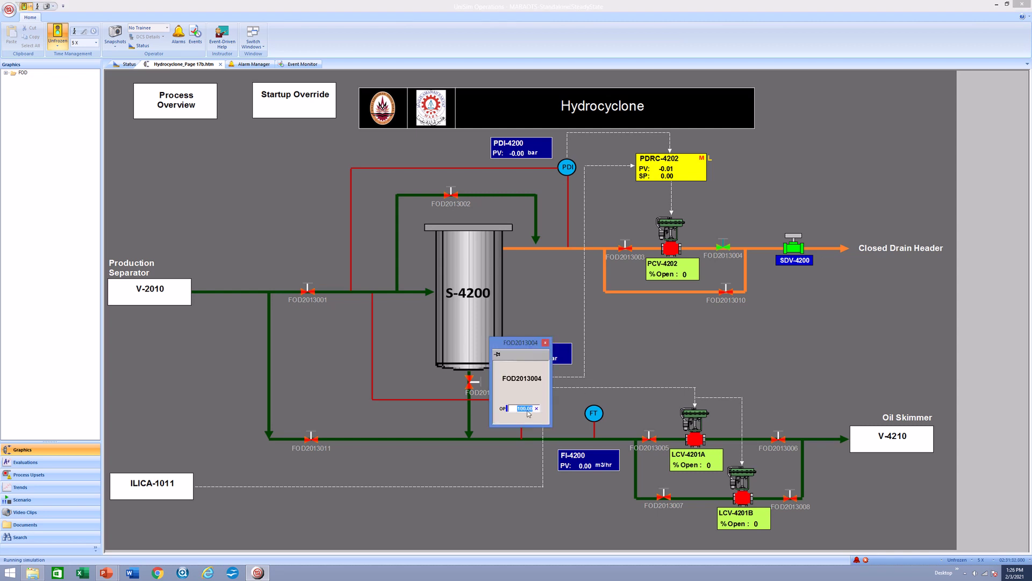
pyautogui.write('0')
pyautogui.press('Return')
pyautogui.click(546, 343)
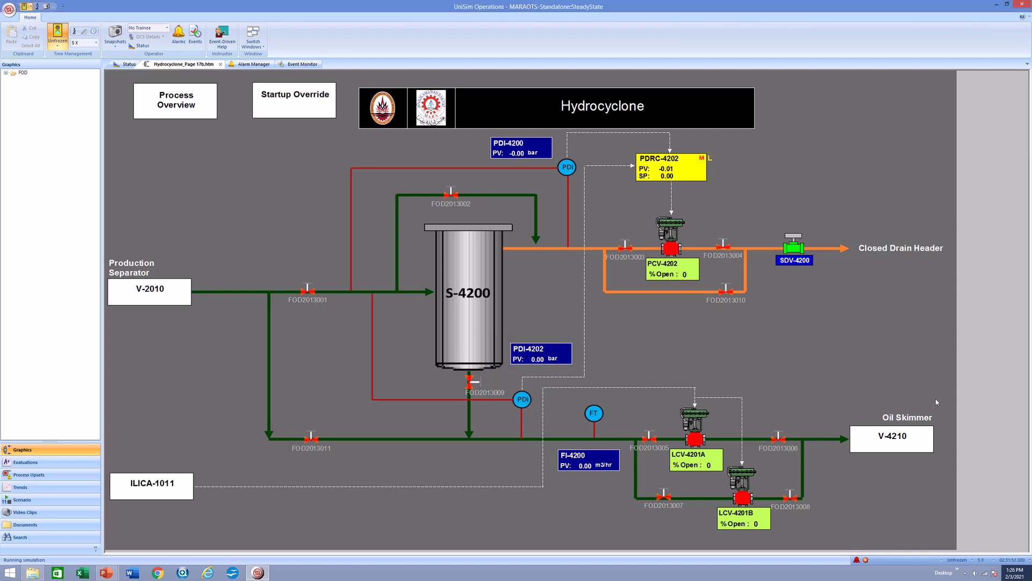
# Step: On the oil skimmer display, close valves FOD2014001 and FOD2014002 around PCV-4212 on the flare line with output 0
pyautogui.click(904, 446)
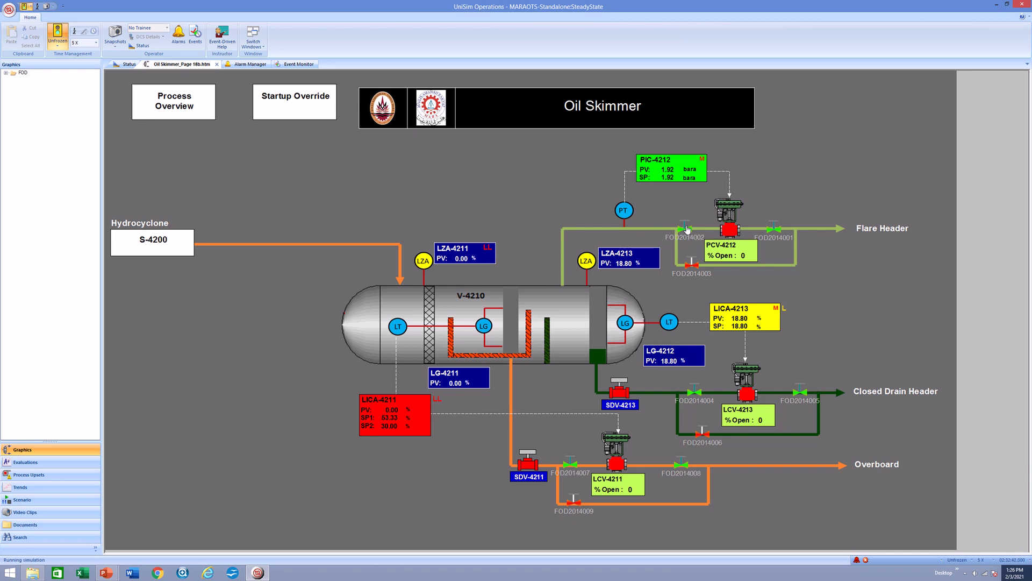
pyautogui.click(774, 228)
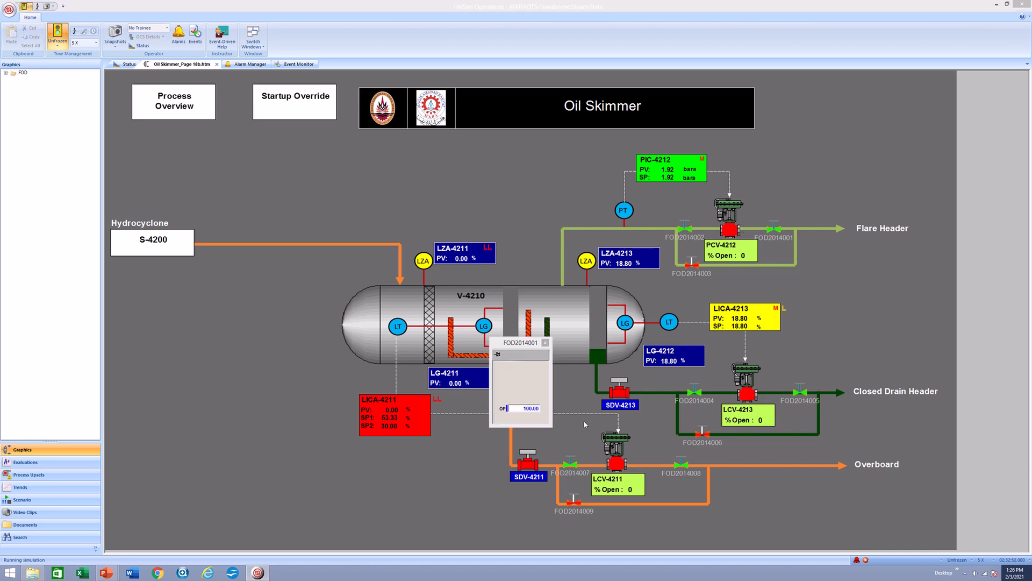
pyautogui.doubleClick(537, 408)
pyautogui.write('0')
pyautogui.press('Return')
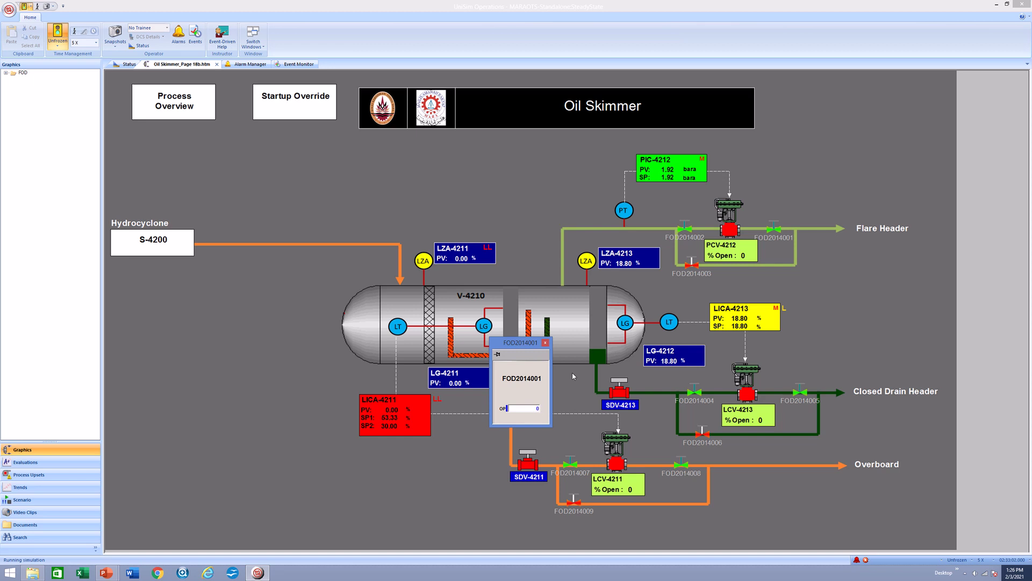
pyautogui.click(683, 228)
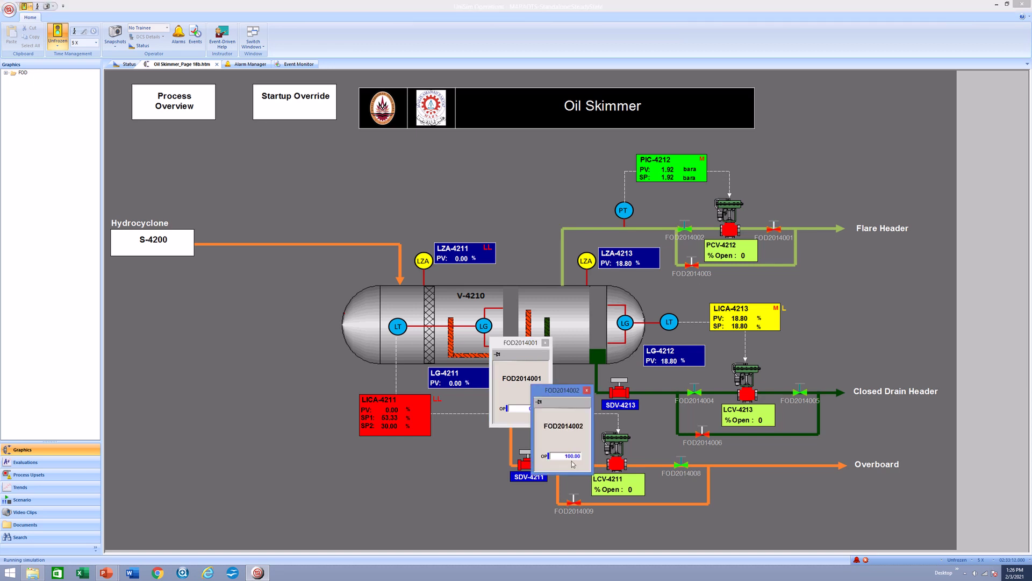
pyautogui.doubleClick(571, 456)
pyautogui.write('0')
pyautogui.press('Return')
# Step: Close valves FOD2014004 and FOD2014005 around LCV-4213 on the closed drain line with output 0
pyautogui.click(692, 401)
pyautogui.doubleClick(364, 465)
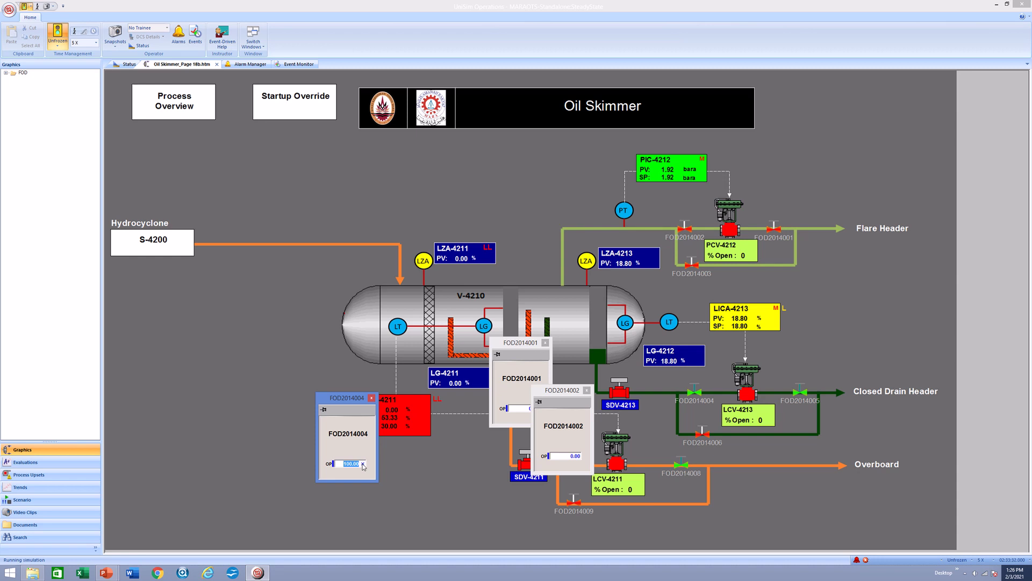
pyautogui.write('0')
pyautogui.press('Return')
pyautogui.click(799, 396)
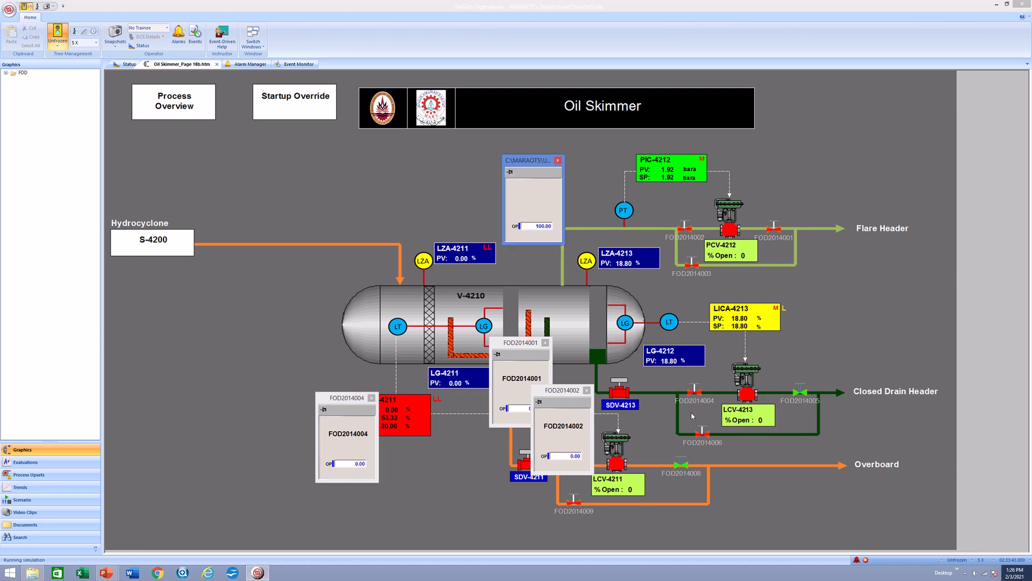
pyautogui.doubleClick(543, 226)
pyautogui.write('0')
pyautogui.press('Return')
# Step: Move the FOD2014002 faceplate aside and close overboard line valves FOD2014007 and FOD2014008 with output 0
pyautogui.moveTo(562, 390); pyautogui.dragTo(612, 310)
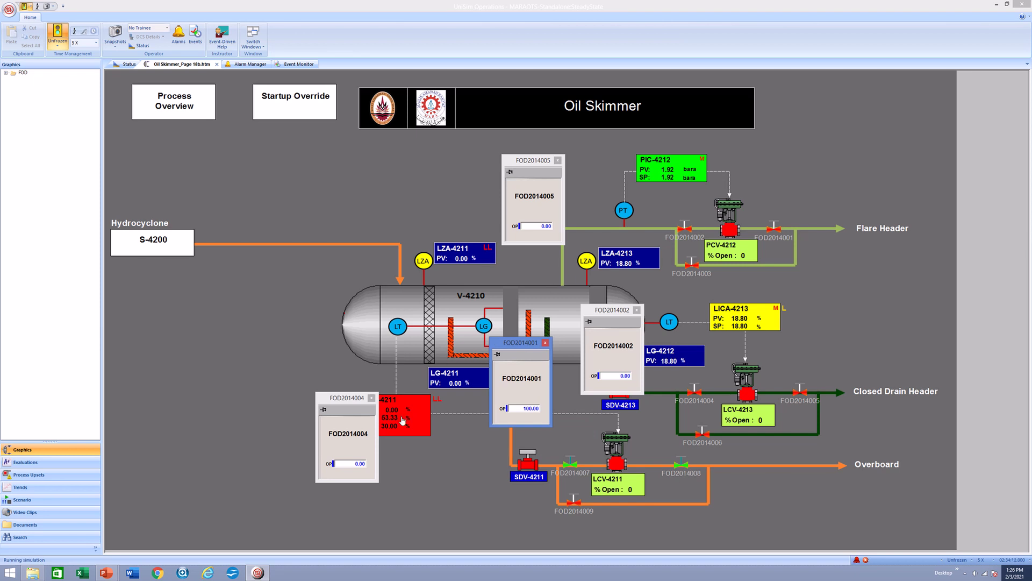
pyautogui.doubleClick(530, 409)
pyautogui.write('0')
pyautogui.press('Return')
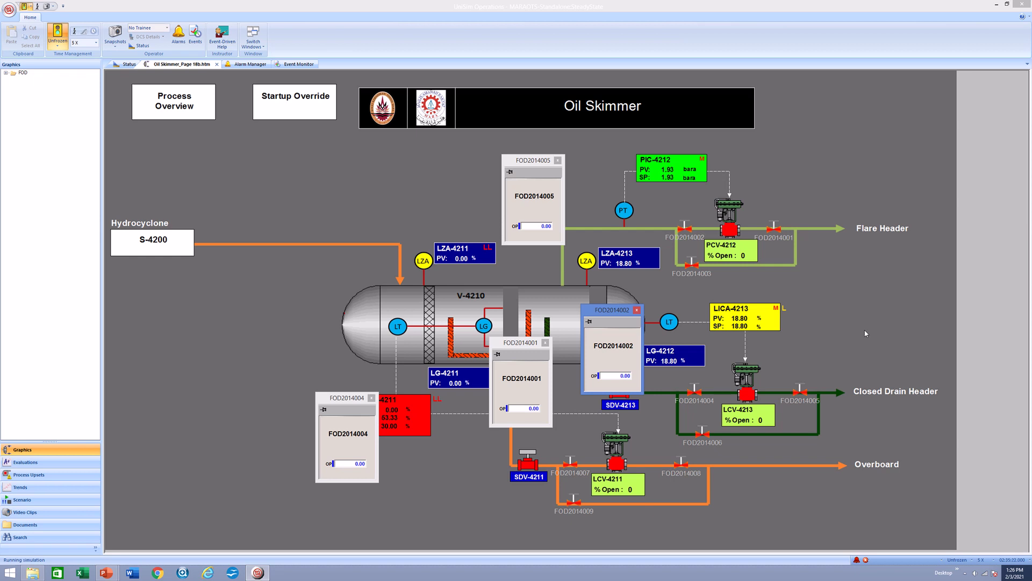
# Step: Review both process overview pages and the alarm list for the plant's shutdown status
pyautogui.click(164, 106)
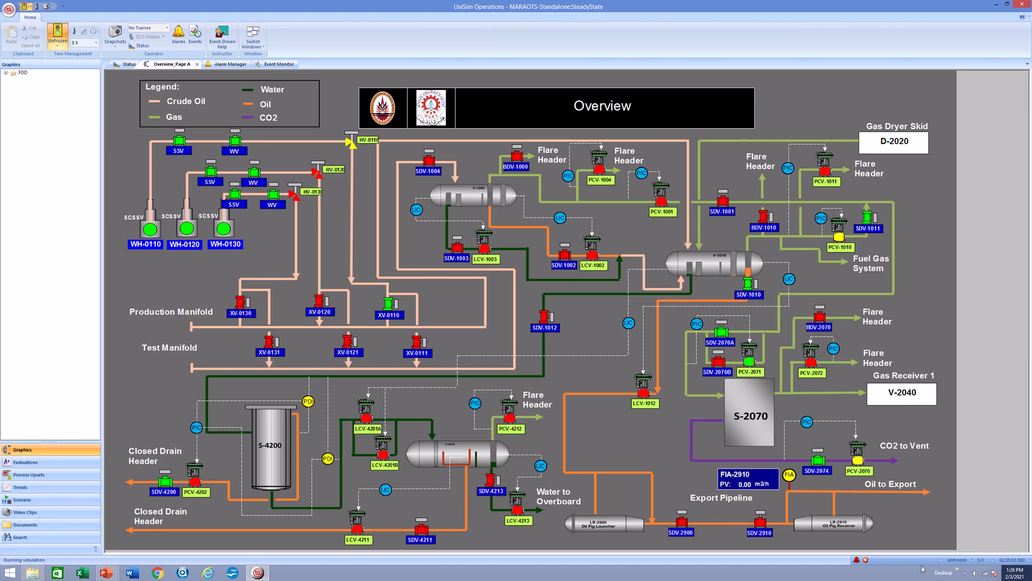
pyautogui.click(857, 561)
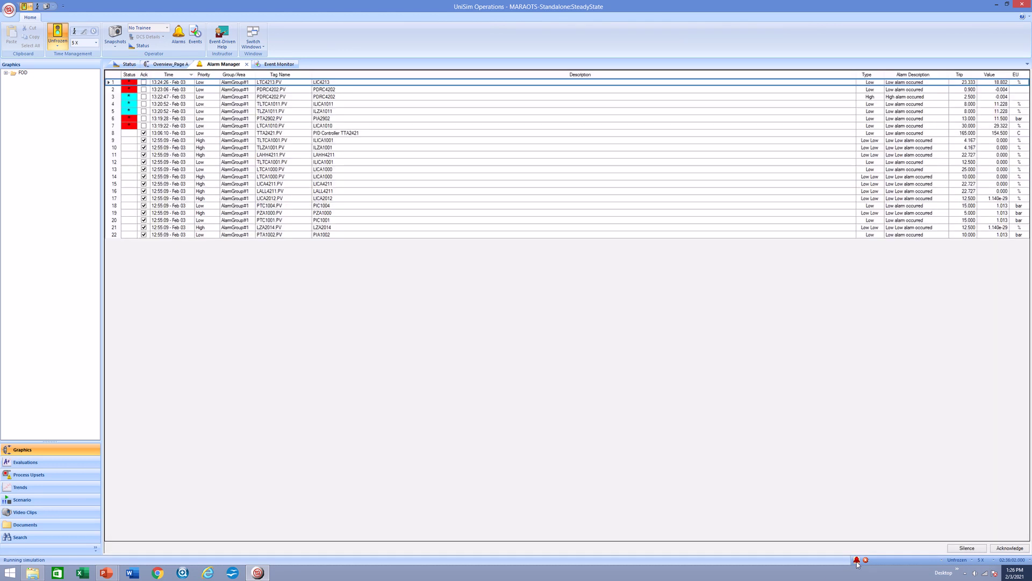
pyautogui.click(171, 65)
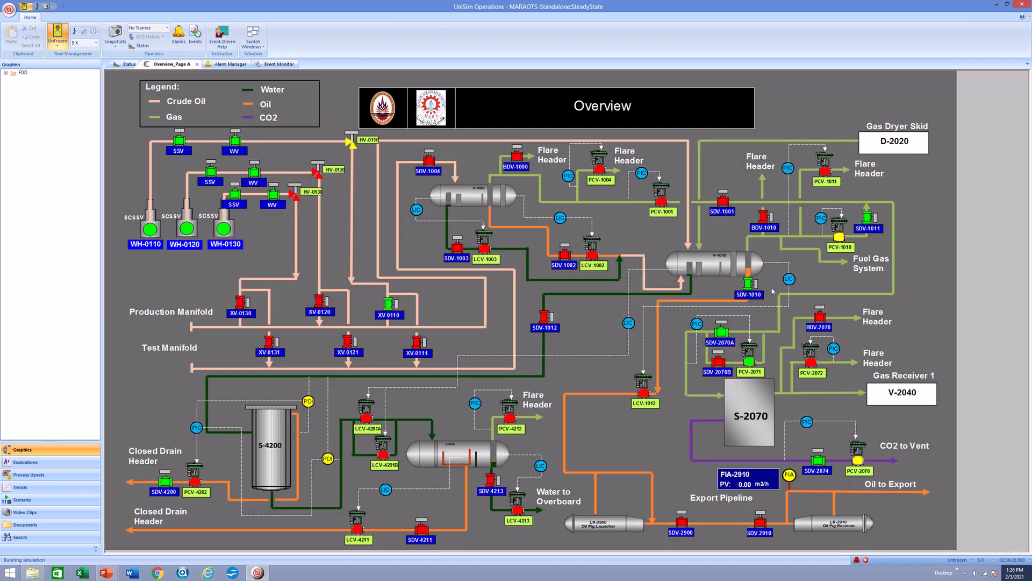
pyautogui.click(896, 399)
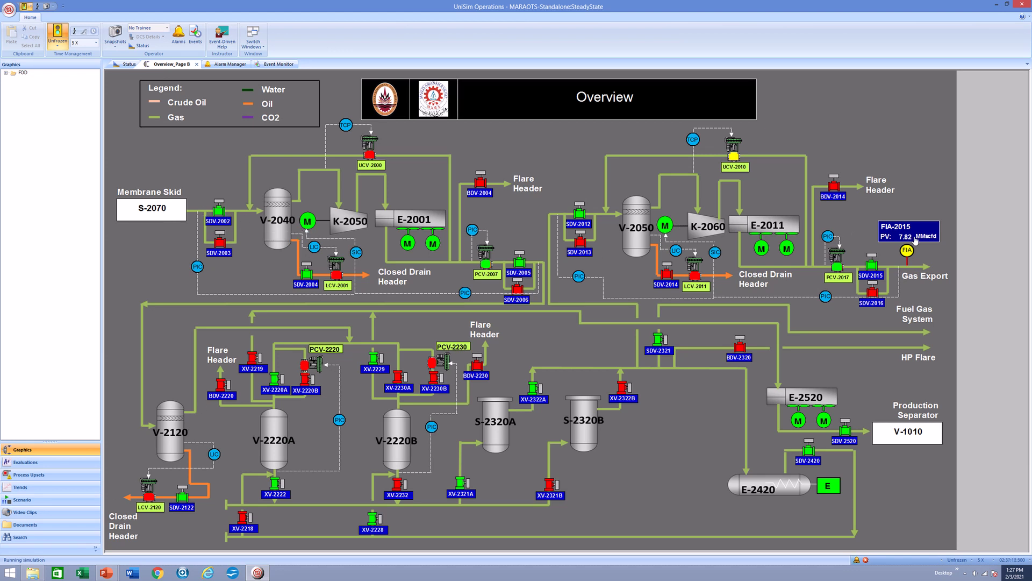
pyautogui.click(151, 210)
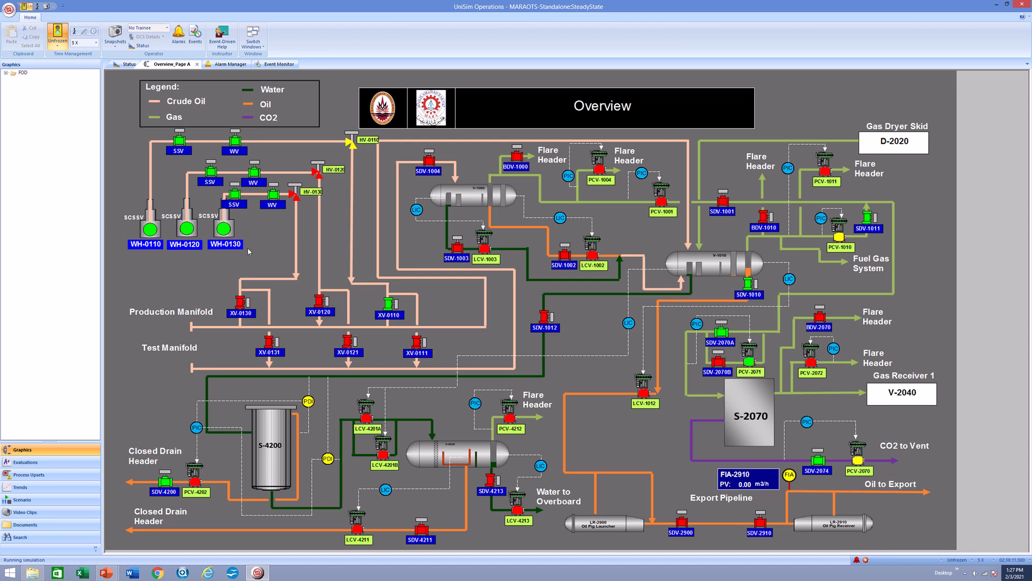
# Step: Close well WH-0110 choke valve HV-0110 gradually by setting its output to 6, 4, 2 and 0
pyautogui.click(227, 194)
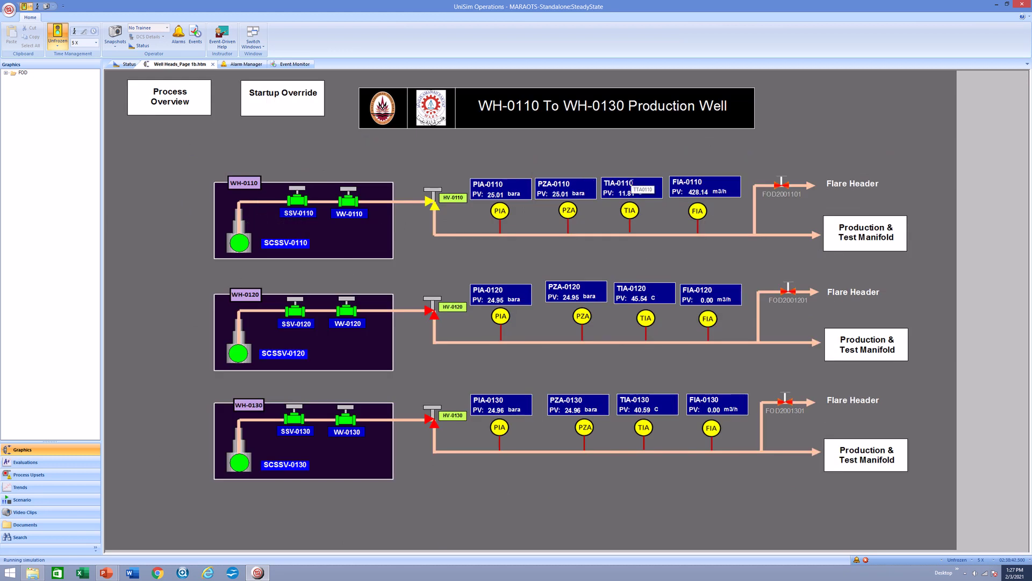
pyautogui.click(436, 209)
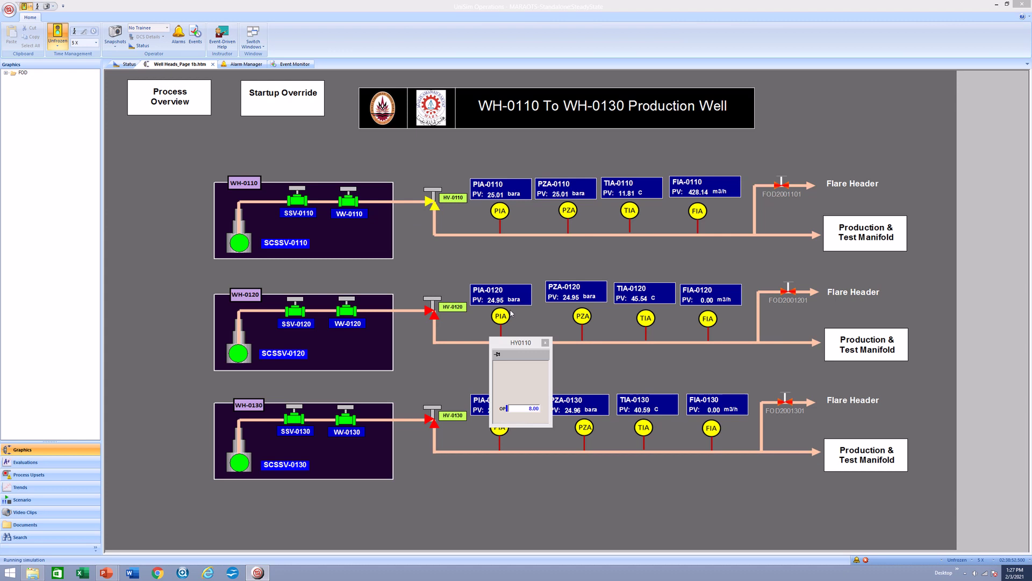
pyautogui.click(520, 410)
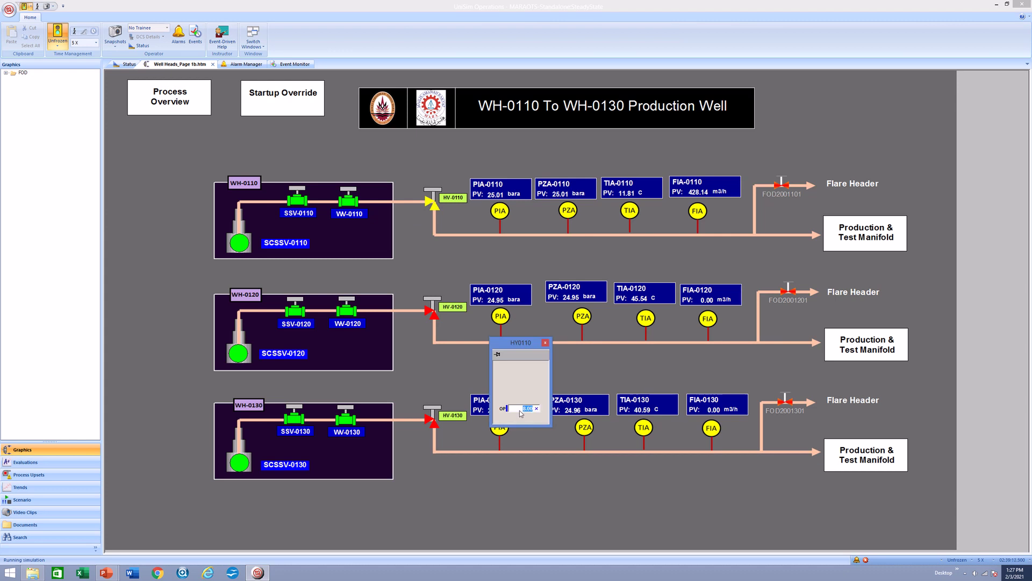
pyautogui.write('6')
pyautogui.press('Return')
pyautogui.click(520, 410)
pyautogui.write('4')
pyautogui.press('Return')
pyautogui.click(528, 408)
pyautogui.write('2')
pyautogui.click(530, 408)
pyautogui.write('0')
pyautogui.press('Return')
pyautogui.click(546, 343)
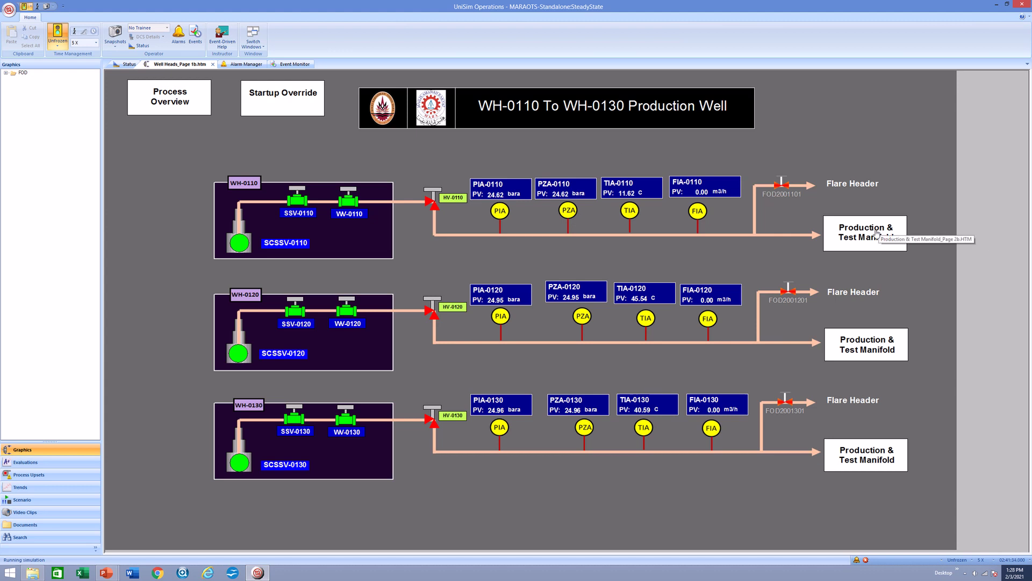
# Step: On the production and test manifold, close WH-0110 flow line valve FOD2002001 with output 0
pyautogui.click(835, 247)
pyautogui.click(644, 152)
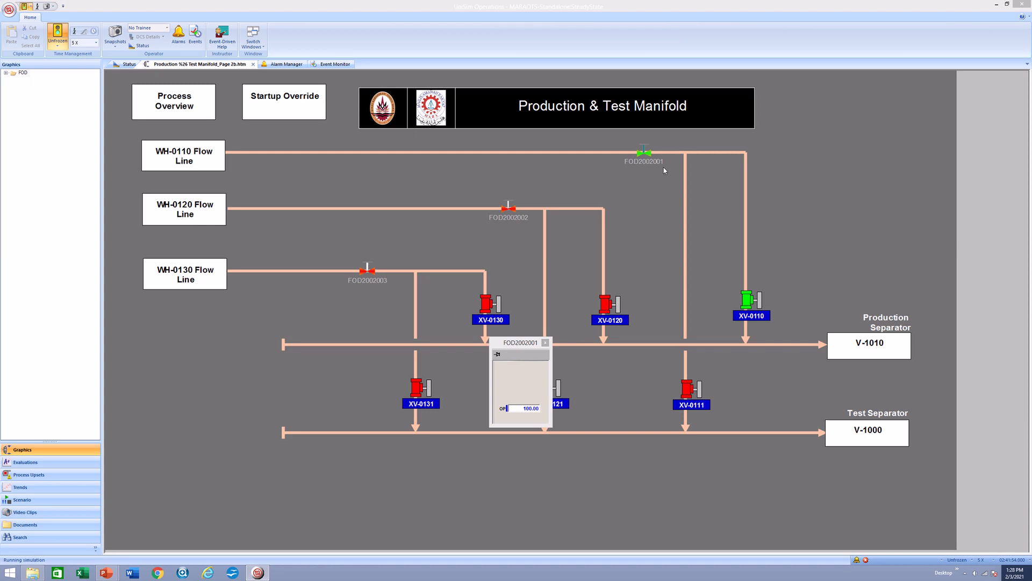
pyautogui.click(530, 410)
pyautogui.write('0')
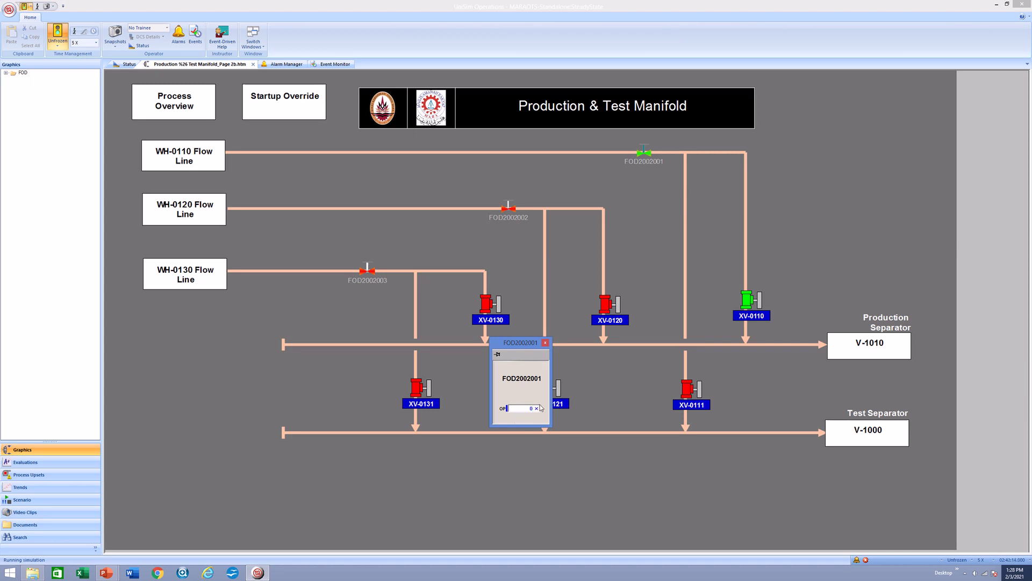
pyautogui.press('Return')
# Step: Set manifold valve XV-0110 to the production separator to output 0
pyautogui.click(605, 304)
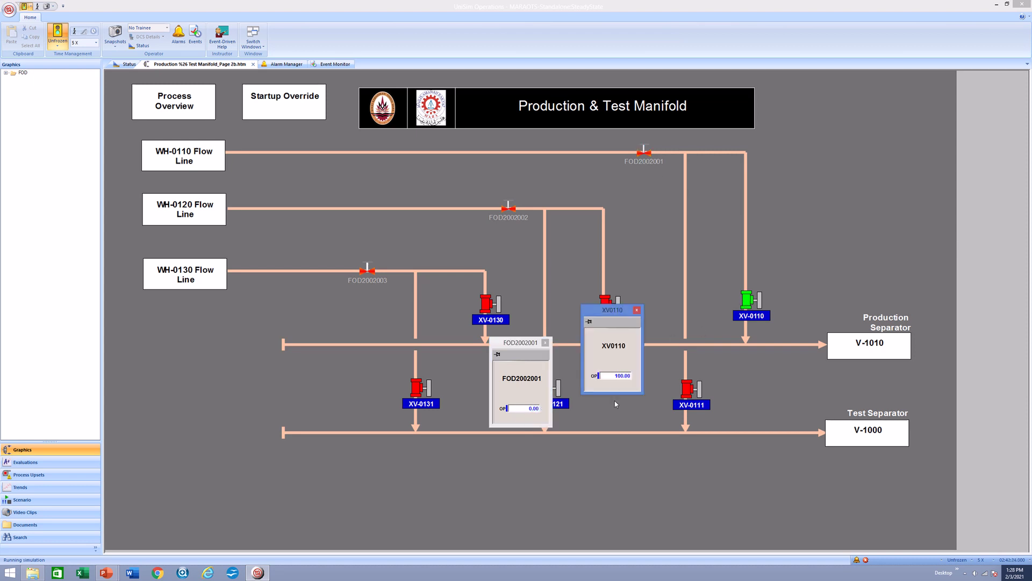
pyautogui.click(622, 376)
pyautogui.write('0')
pyautogui.press('Return')
# Step: Follow the gas path from production separator V-1010 through membrane skid S-2070 and gas receiver V-2040 to the 1st stage compression display
pyautogui.click(883, 343)
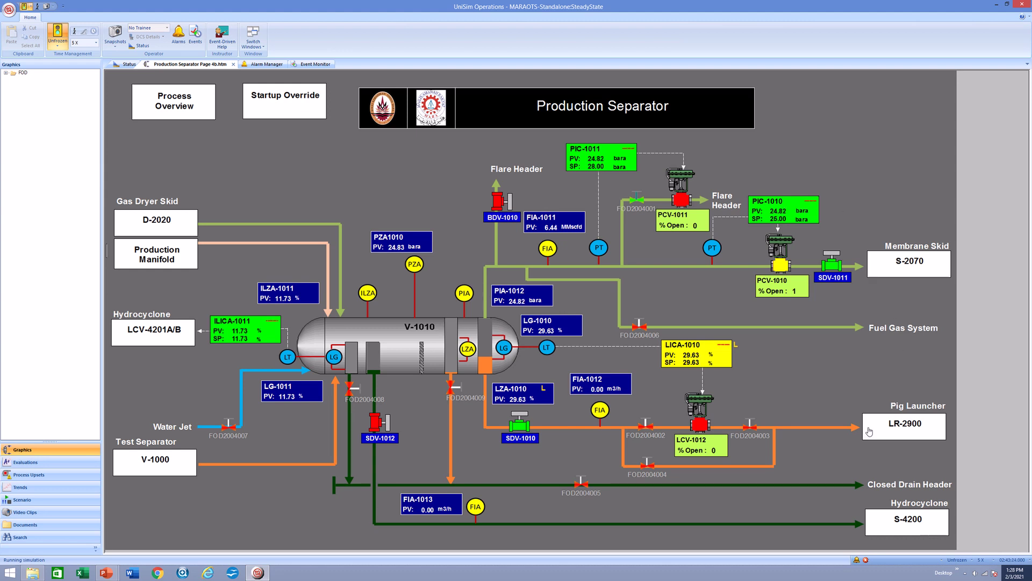
pyautogui.click(916, 263)
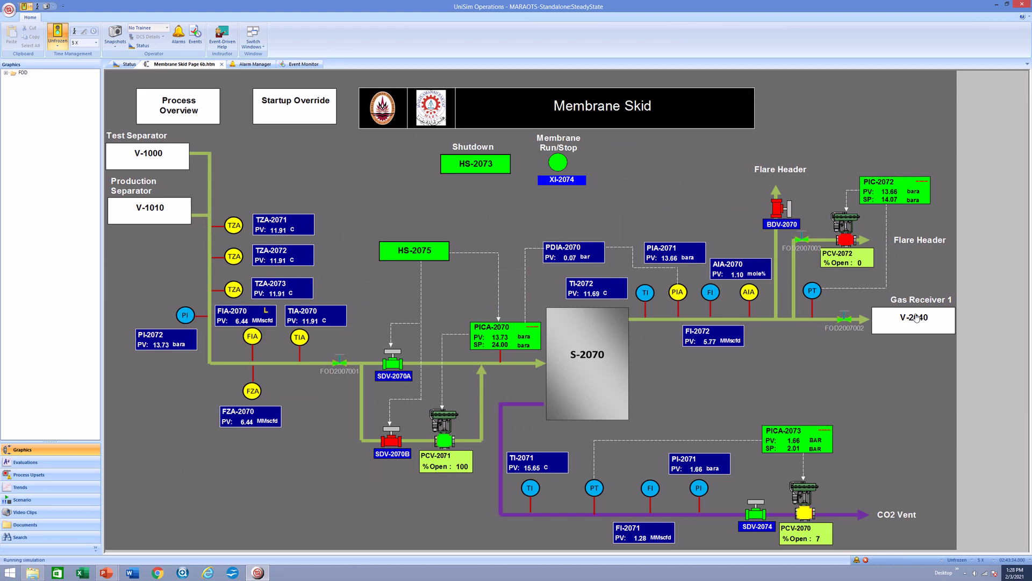
pyautogui.click(916, 317)
pyautogui.click(895, 287)
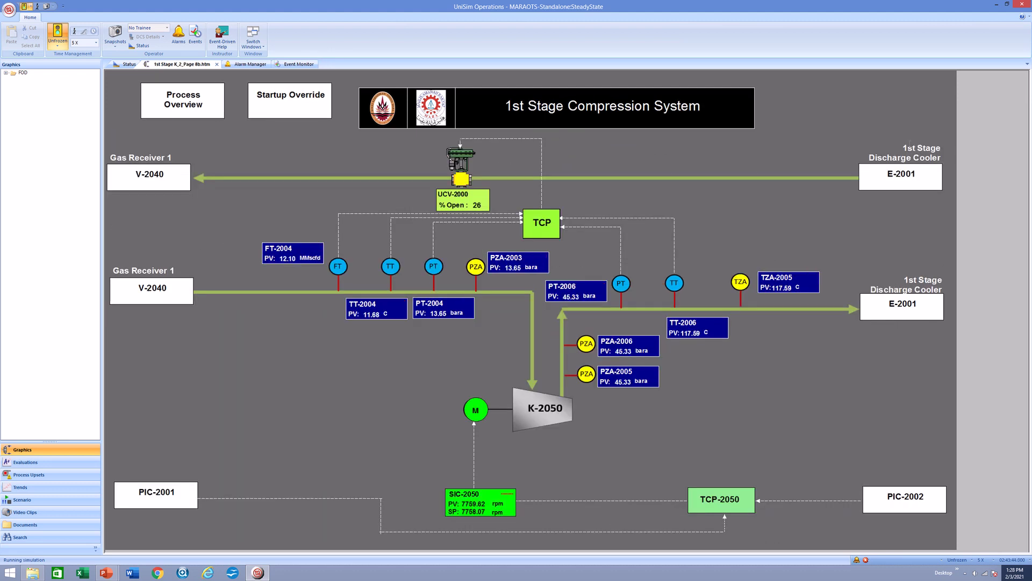
# Step: Review the 2nd stage compression displays from discharge cooler E-2011 back through compressor K-2060 to gas receiver V-2050
pyautogui.click(161, 113)
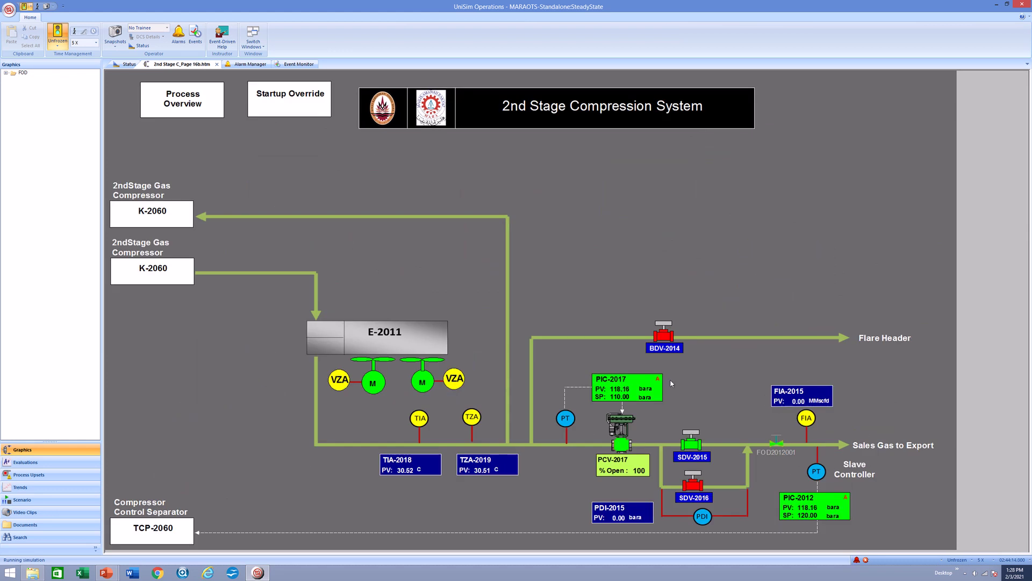
pyautogui.click(168, 277)
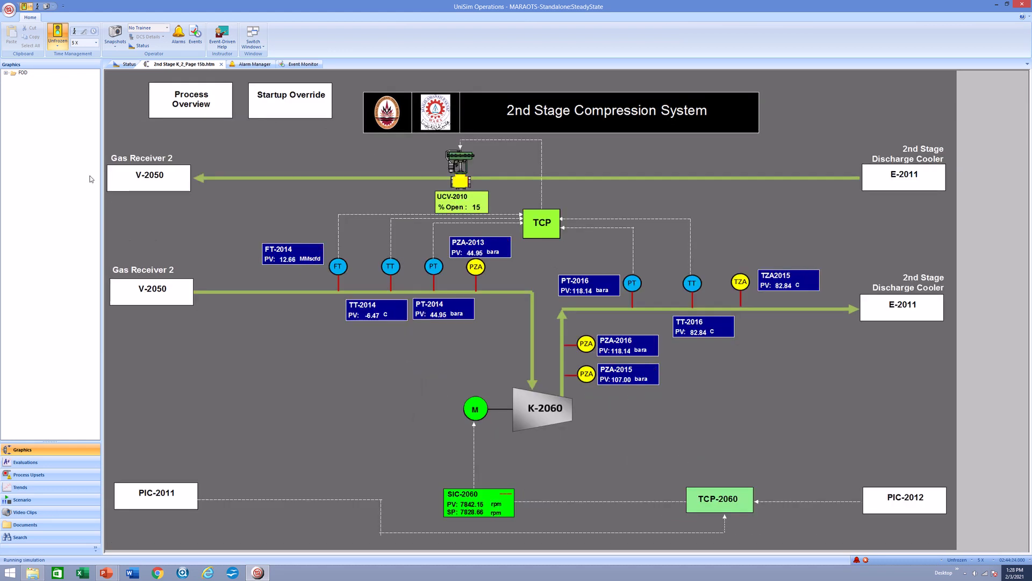
pyautogui.click(149, 299)
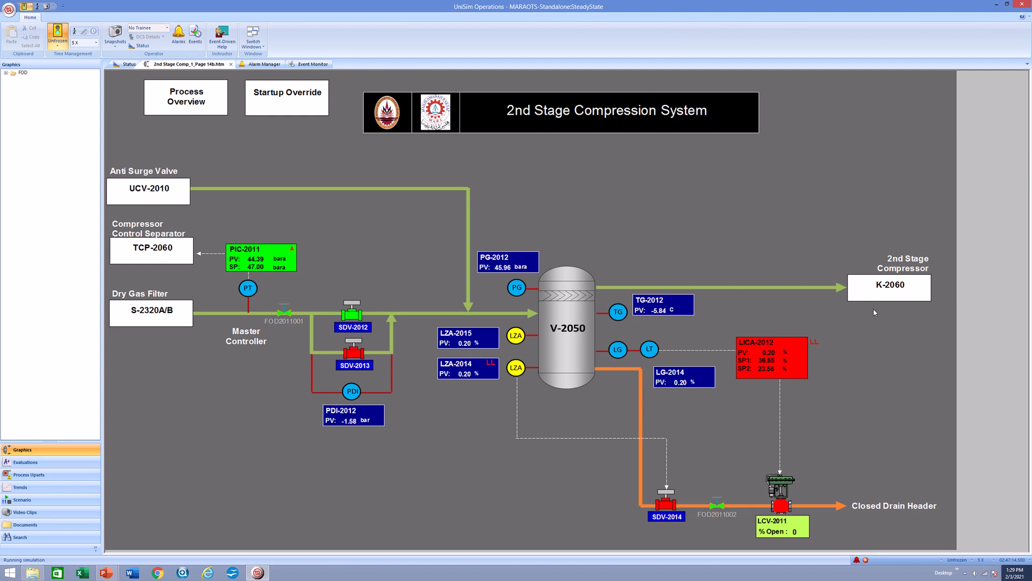
# Step: On the 2nd stage discharge cooler E-2011 display, close sales gas export shutdown valve SDV-2015
pyautogui.click(898, 299)
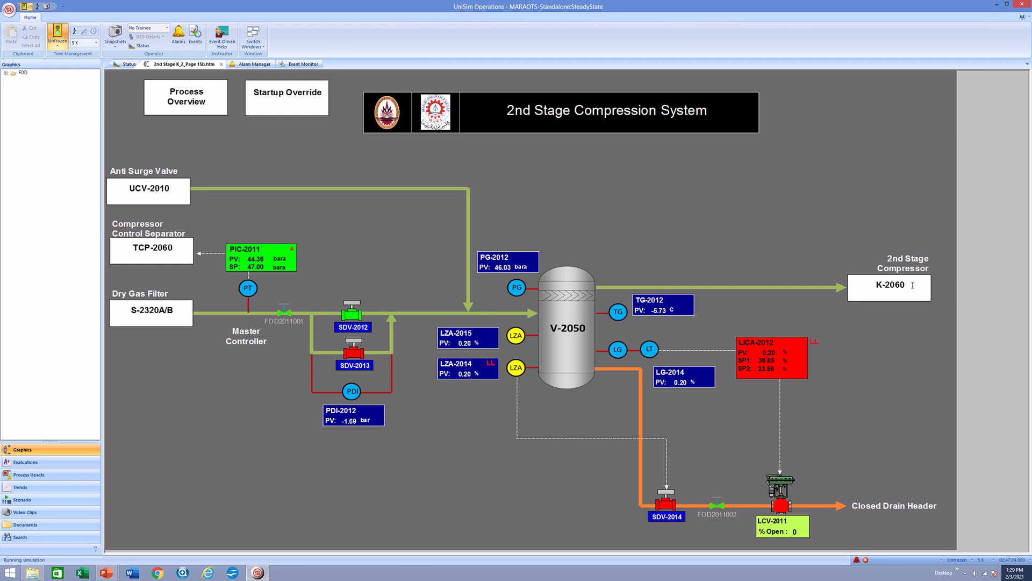
pyautogui.doubleClick(917, 302)
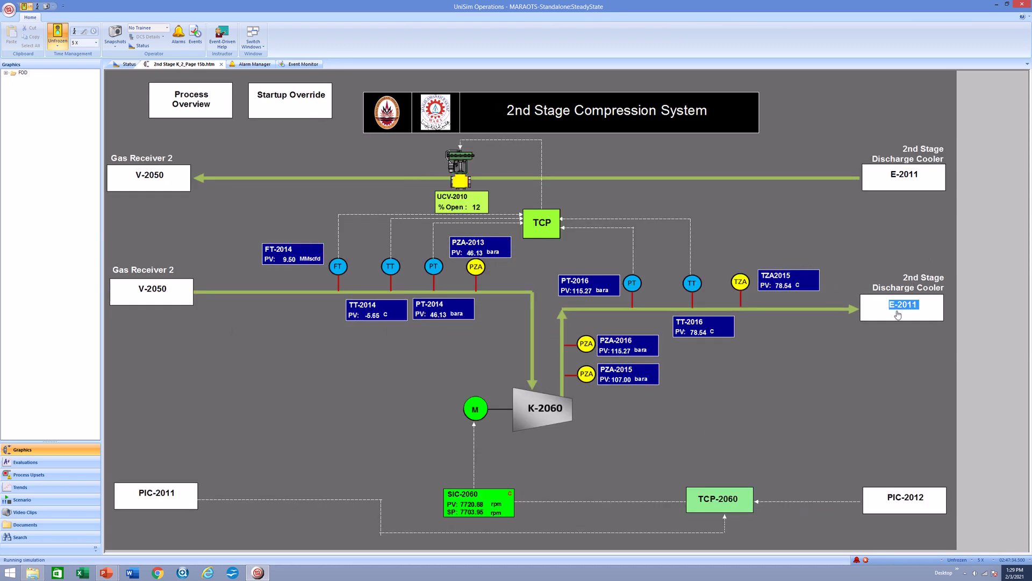
pyautogui.click(692, 446)
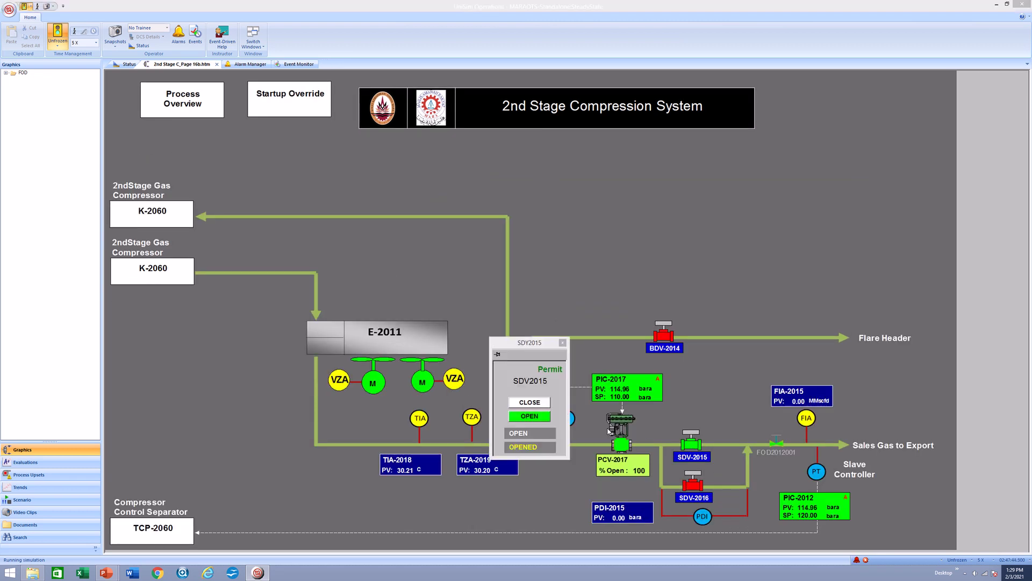
pyautogui.click(562, 343)
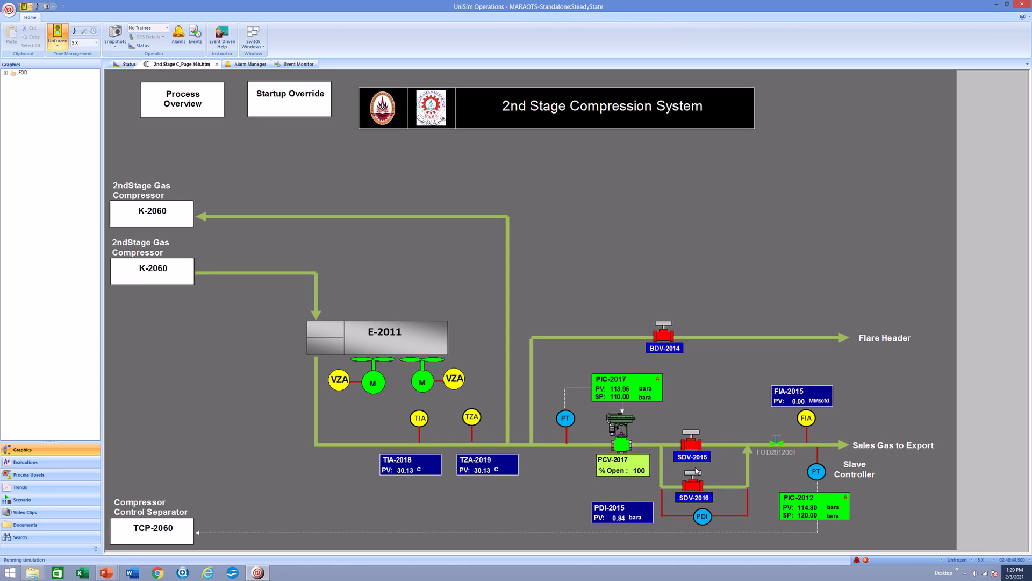
# Step: Switch off the motor of 2nd stage gas compressor K-2060
pyautogui.click(168, 280)
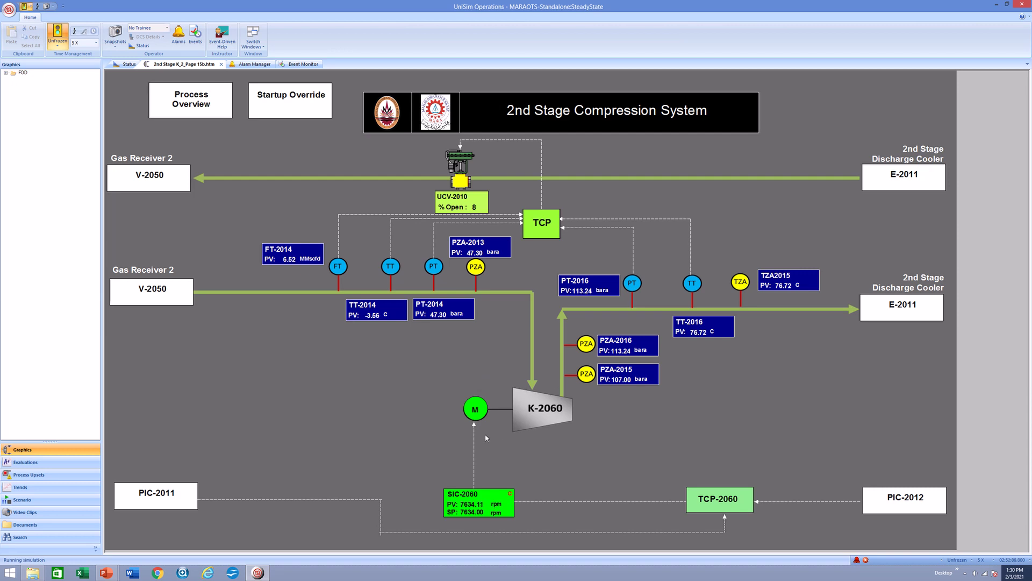
pyautogui.click(485, 415)
pyautogui.click(513, 399)
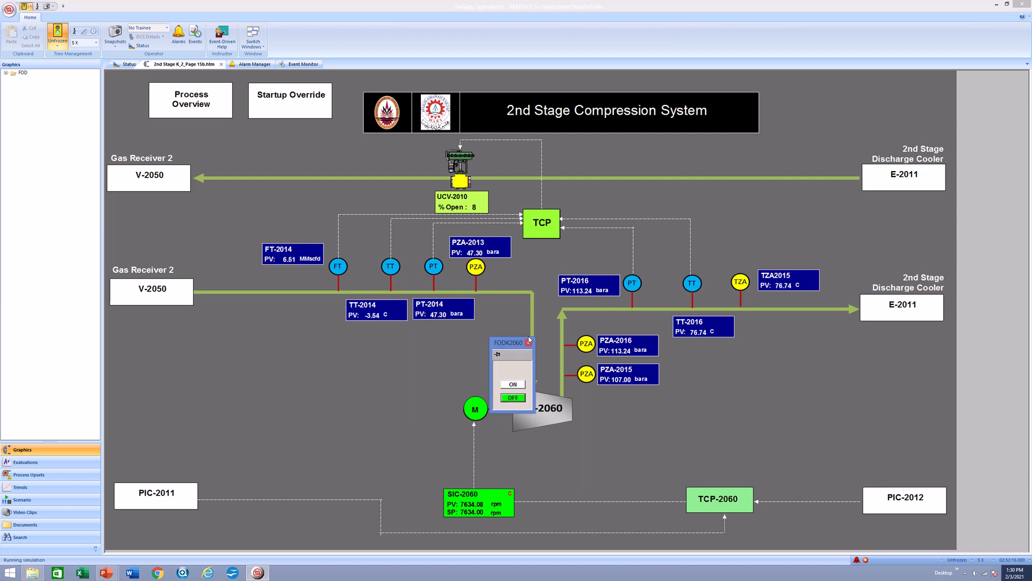
pyautogui.click(528, 342)
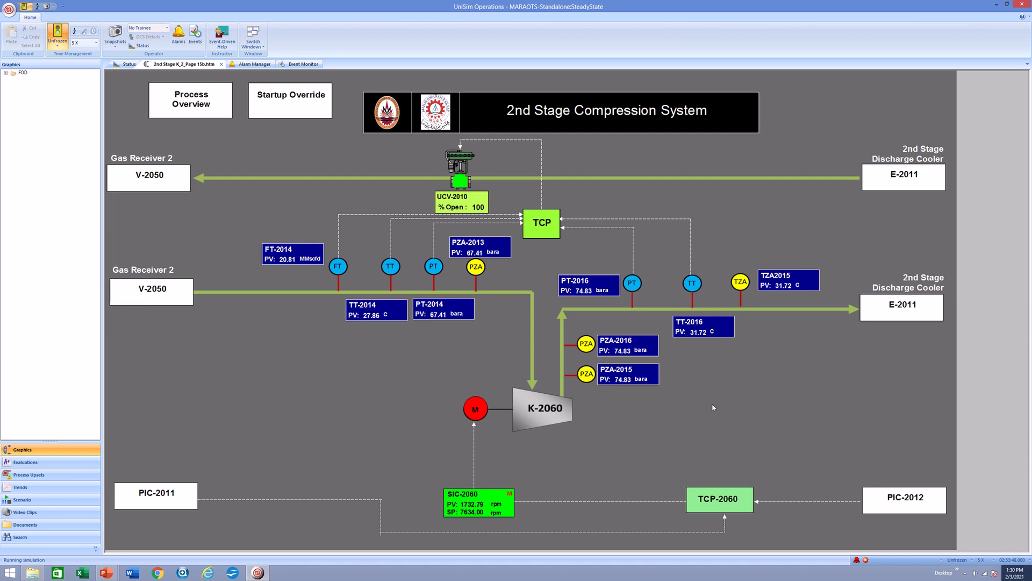
# Step: Switch off both fan motors, DIGE2011A and DIGE2011B, of discharge cooler E-2011
pyautogui.click(900, 310)
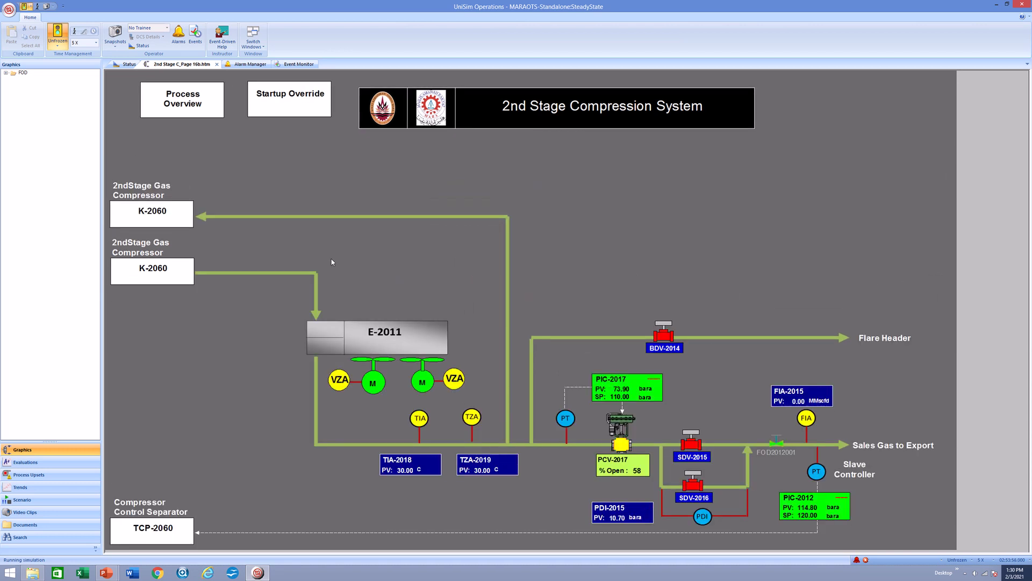
pyautogui.click(377, 382)
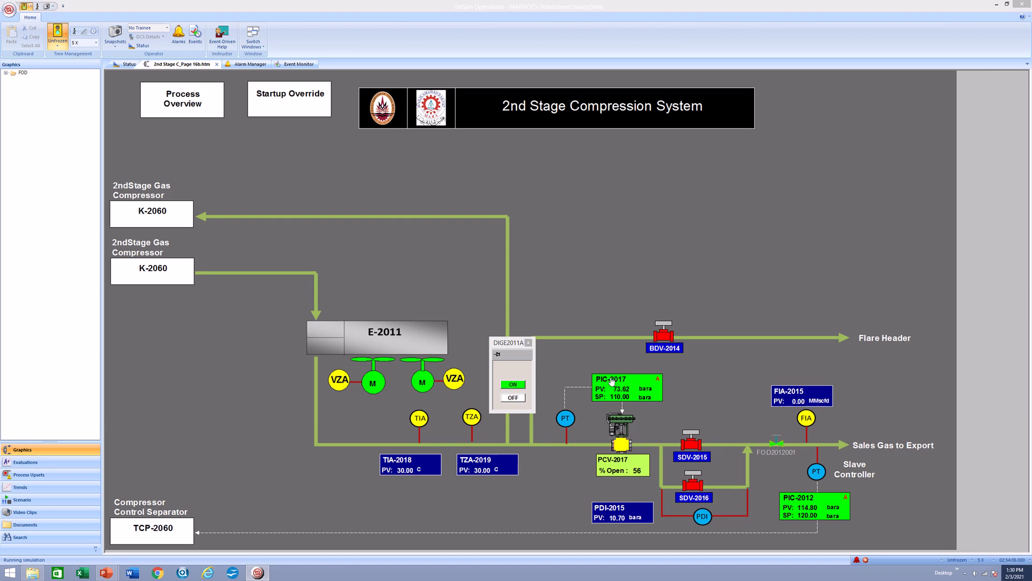
pyautogui.click(513, 399)
pyautogui.click(423, 383)
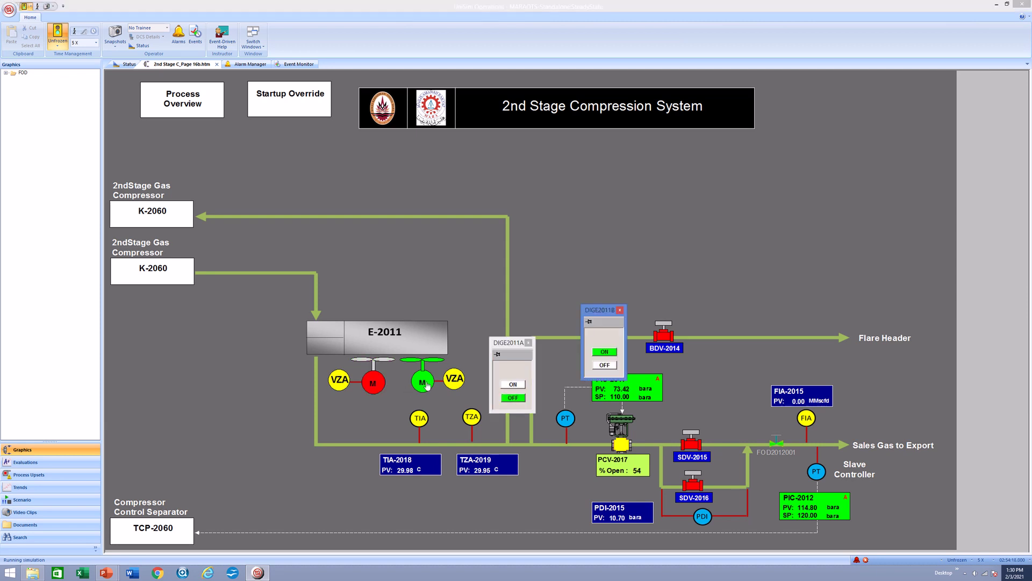
pyautogui.click(604, 366)
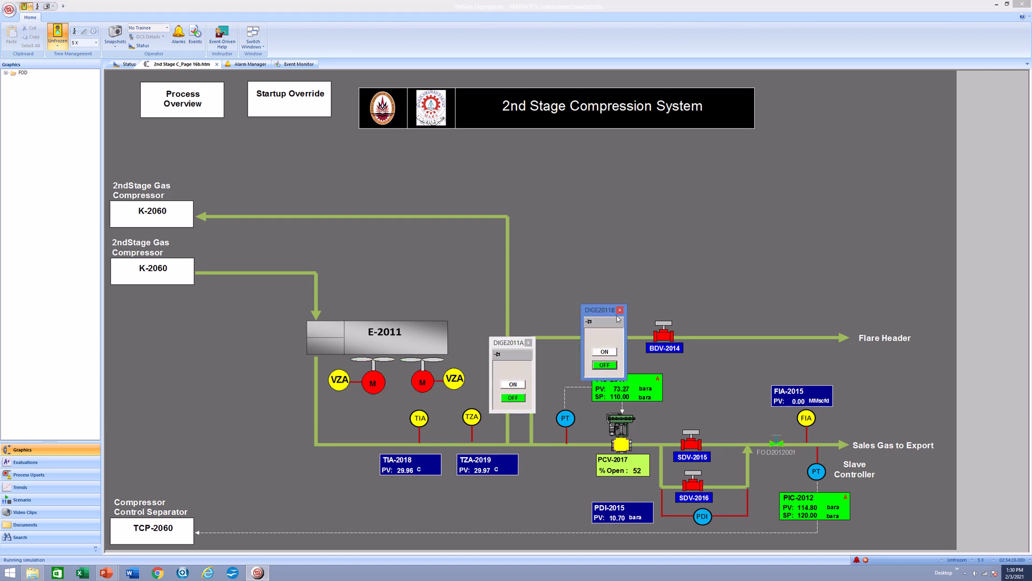
pyautogui.click(528, 343)
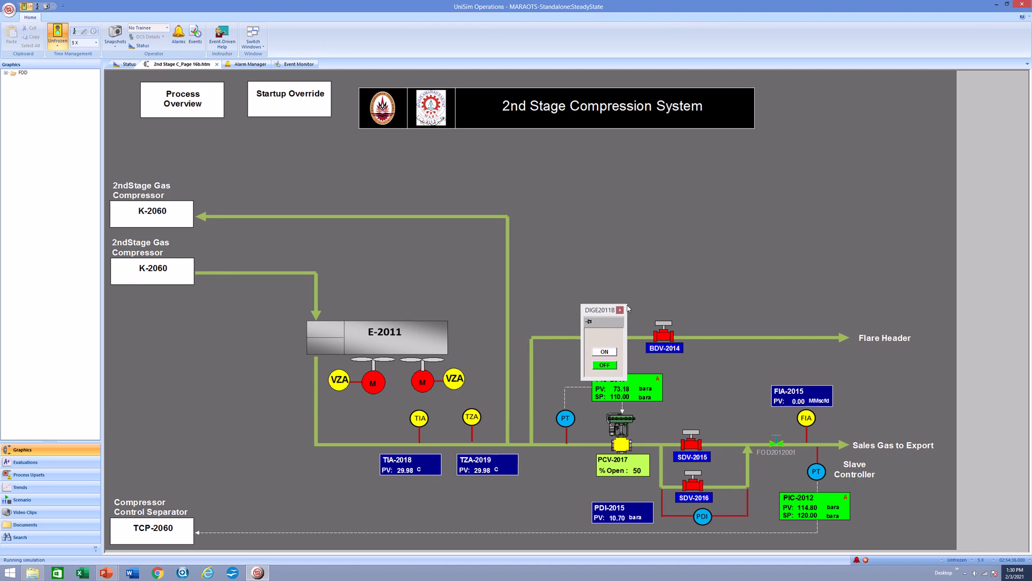
pyautogui.click(620, 310)
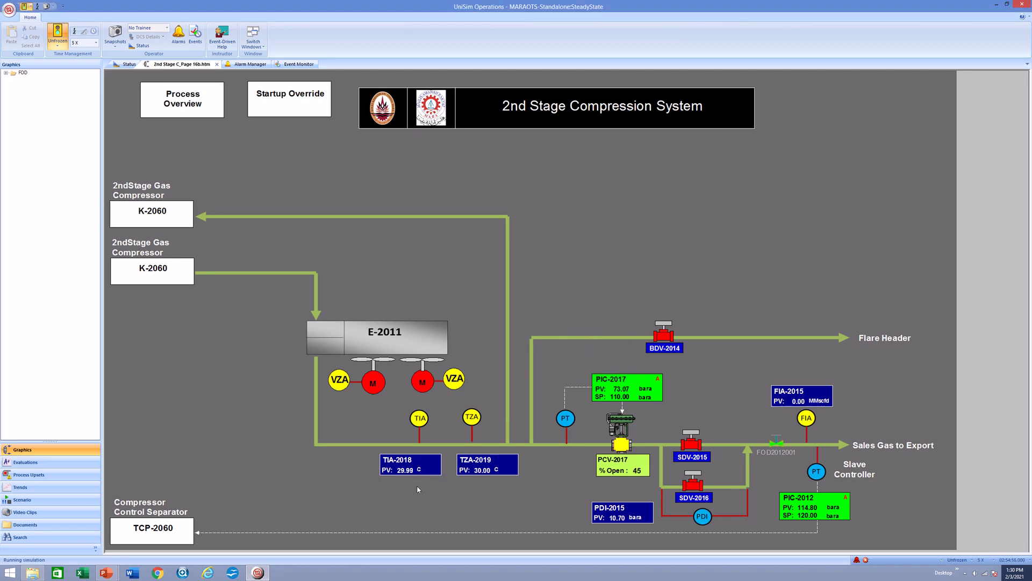
# Step: Switch pressure controller PIC-2017 on the E-2011 discharge line to manual and close valve PCV-2017 to 0 % open
pyautogui.click(143, 272)
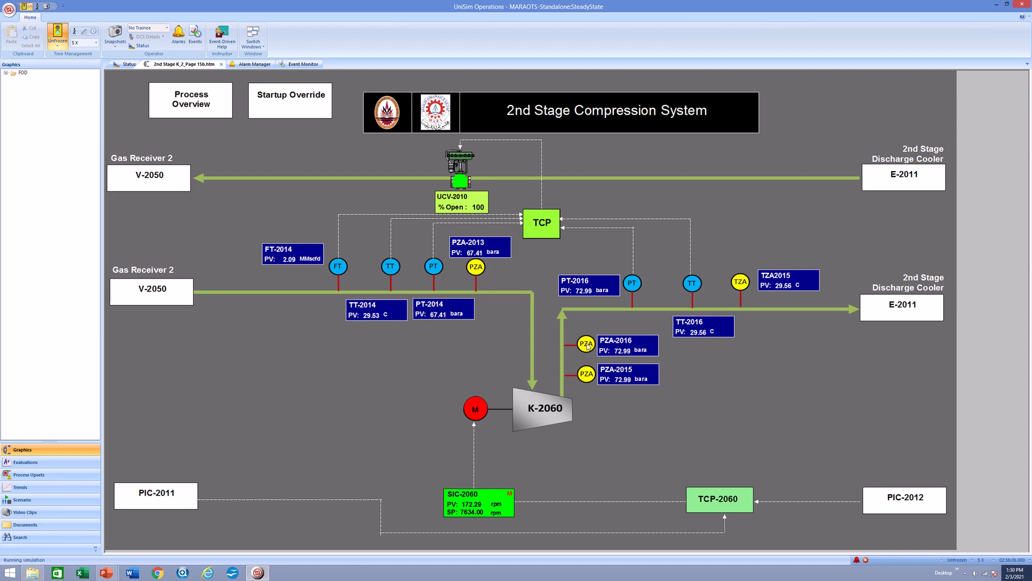
pyautogui.click(900, 314)
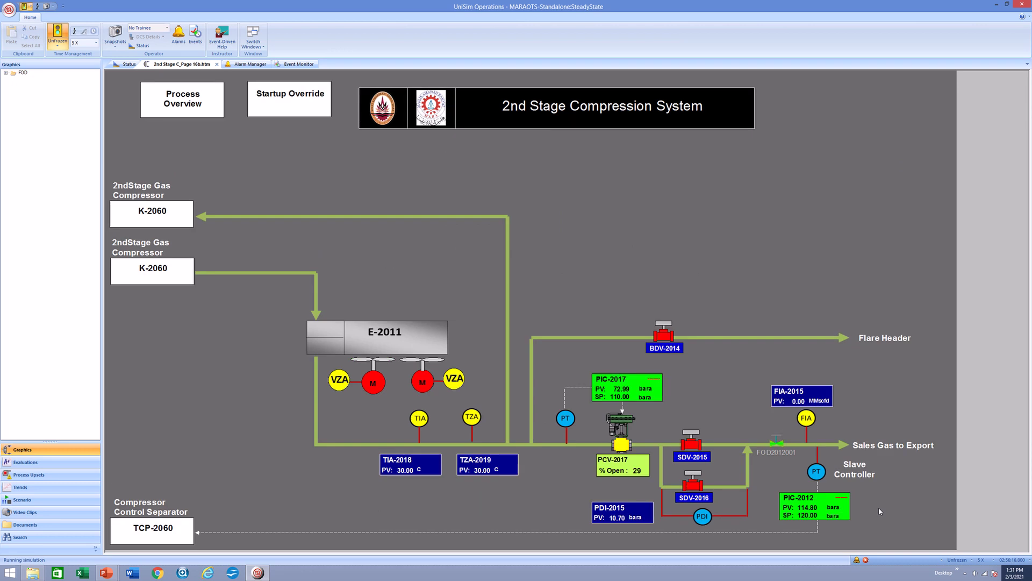
pyautogui.click(630, 395)
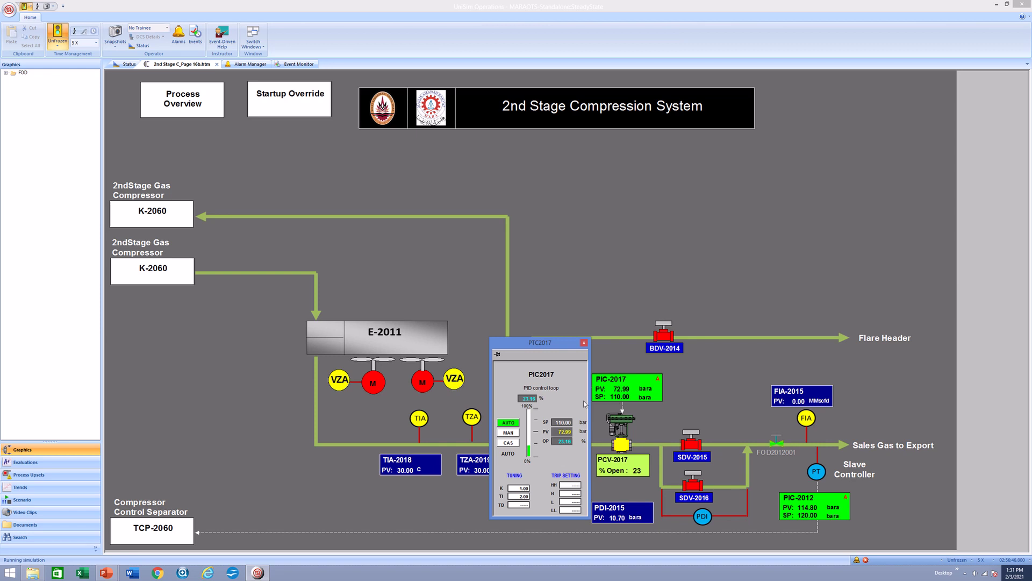
pyautogui.click(508, 433)
pyautogui.click(584, 342)
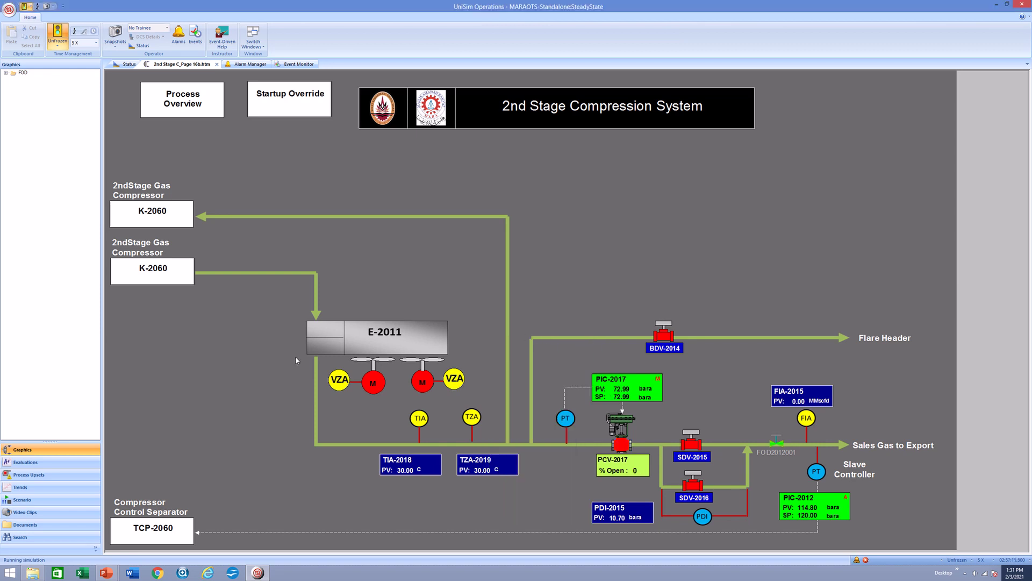
# Step: Go back to the gas receiver V-2050 display and open the controls of inlet shutdown valve SDV-2012
pyautogui.click(154, 282)
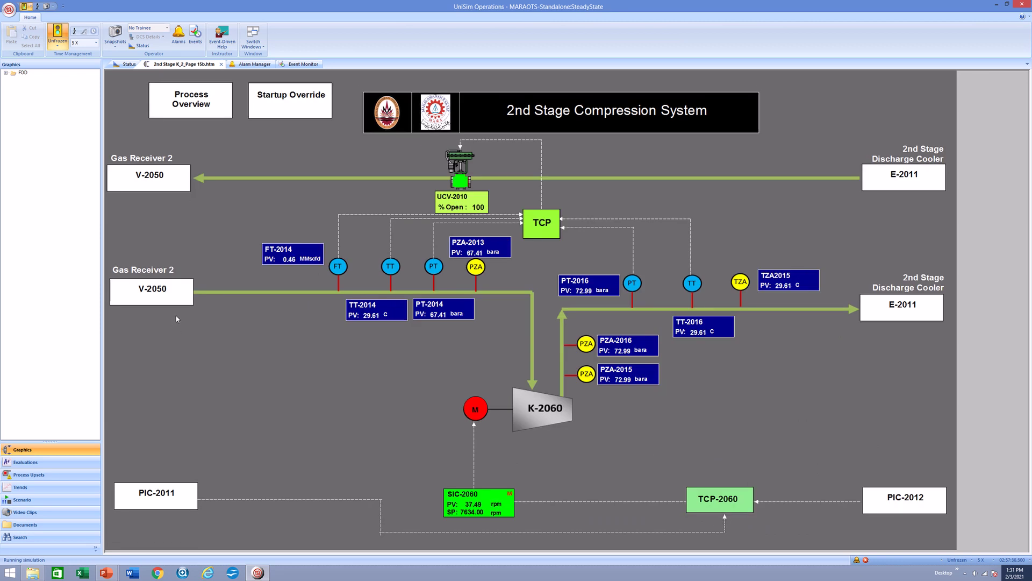
pyautogui.click(911, 315)
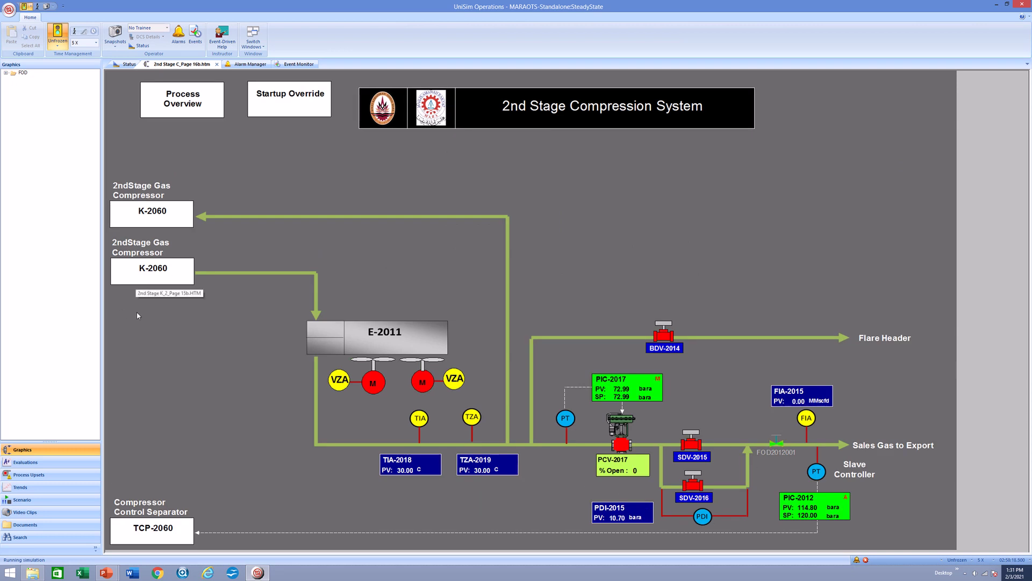
pyautogui.click(144, 279)
pyautogui.click(146, 304)
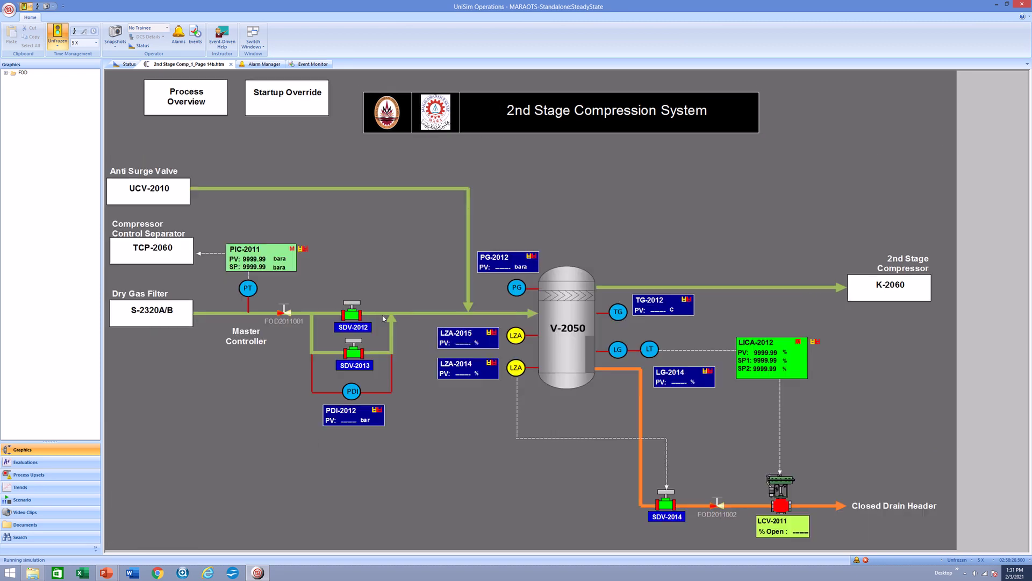
pyautogui.click(359, 325)
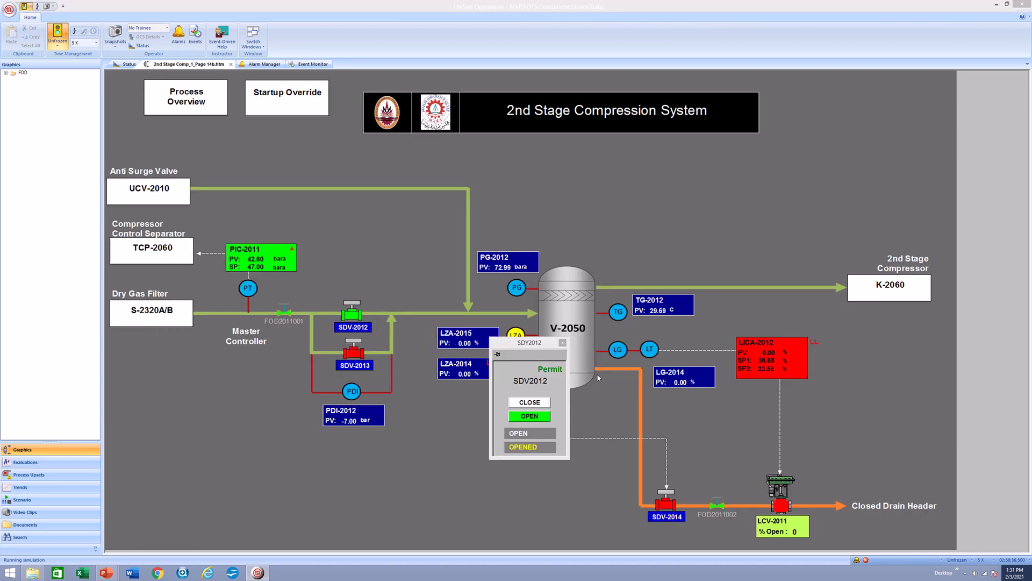
# Step: Close shutdown valve SDV-2012 and set field valve FOD2011001 on the V-2050 inlet line to 0
pyautogui.click(541, 402)
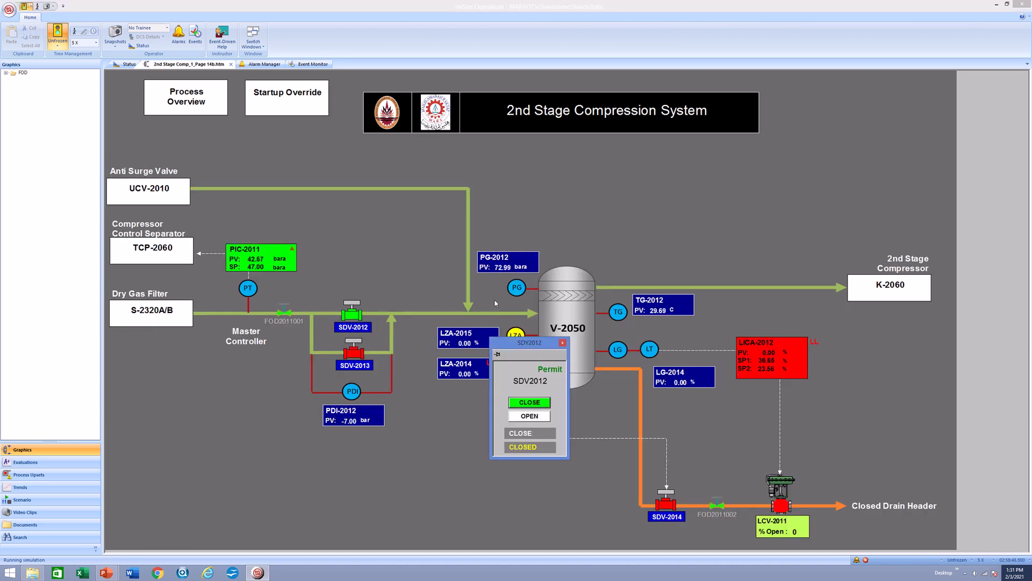
pyautogui.click(562, 343)
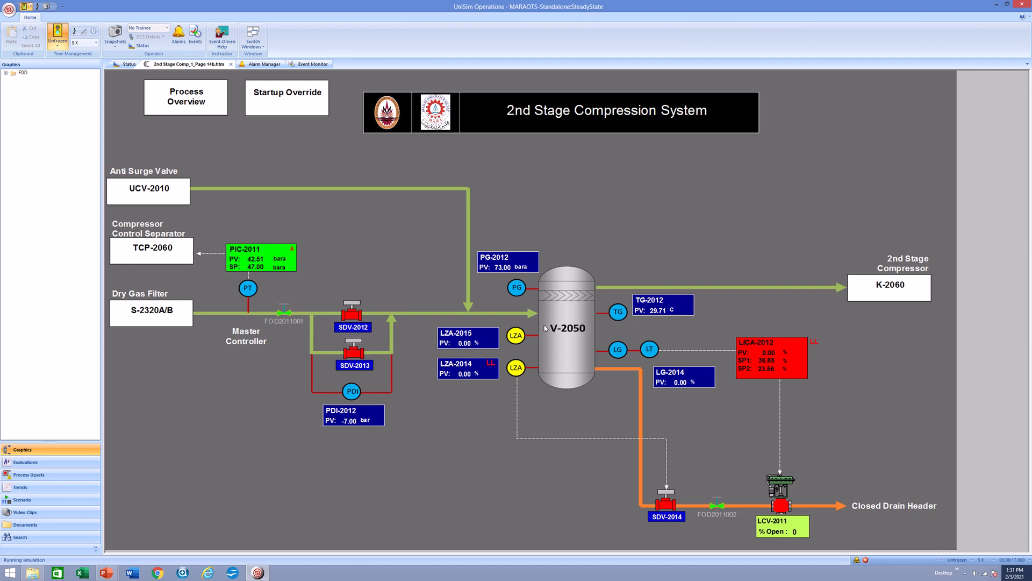
pyautogui.click(282, 313)
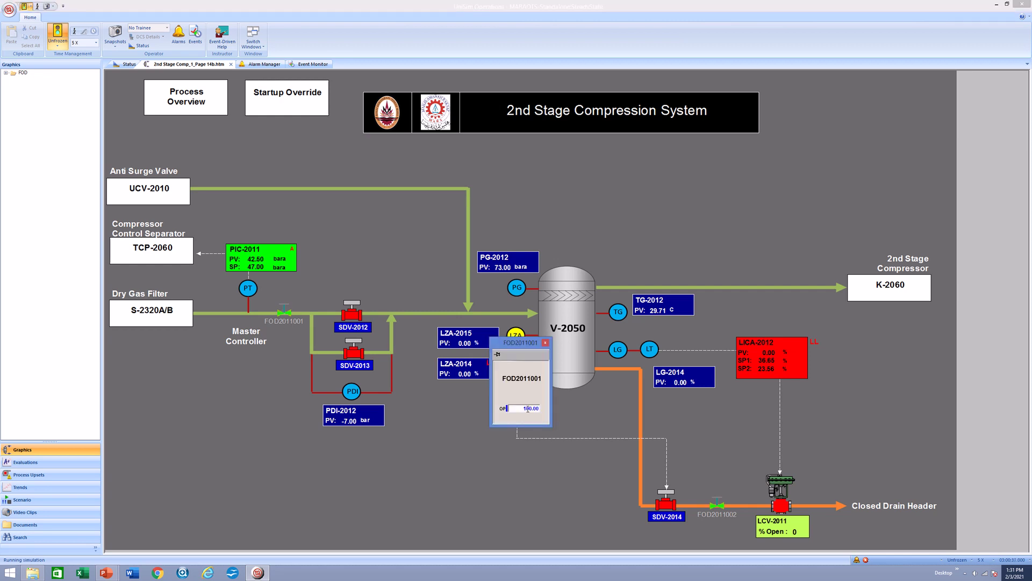
pyautogui.click(528, 409)
pyautogui.write('0')
pyautogui.press('Return')
# Step: Set field valve FOD2011002 on the V-2050 closed drain line to 0
pyautogui.click(718, 505)
pyautogui.click(611, 375)
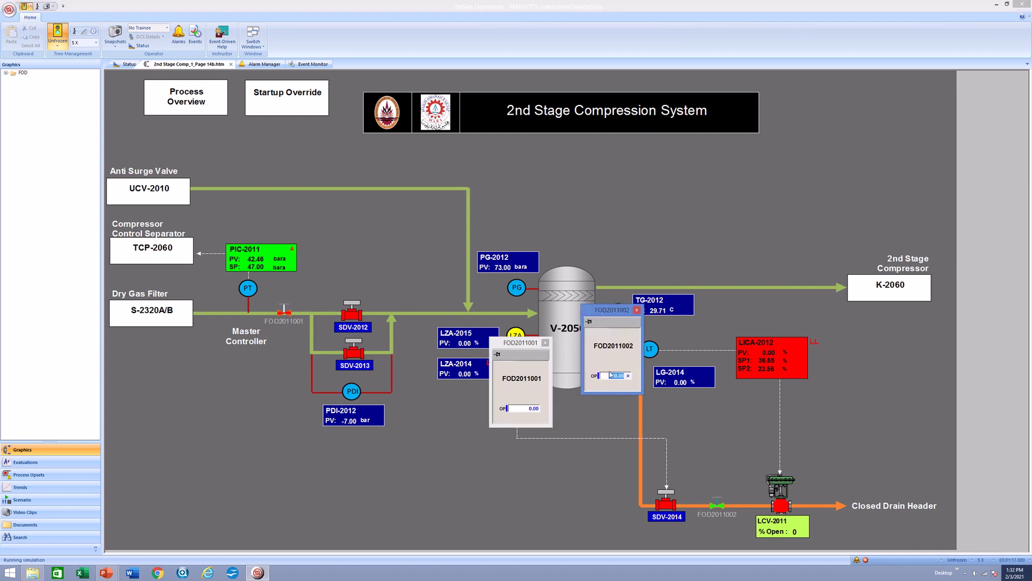
pyautogui.write('0')
pyautogui.press('Return')
# Step: Set field valve FOD2012001 on the sales gas export line downstream of E-2011 to 0
pyautogui.click(886, 289)
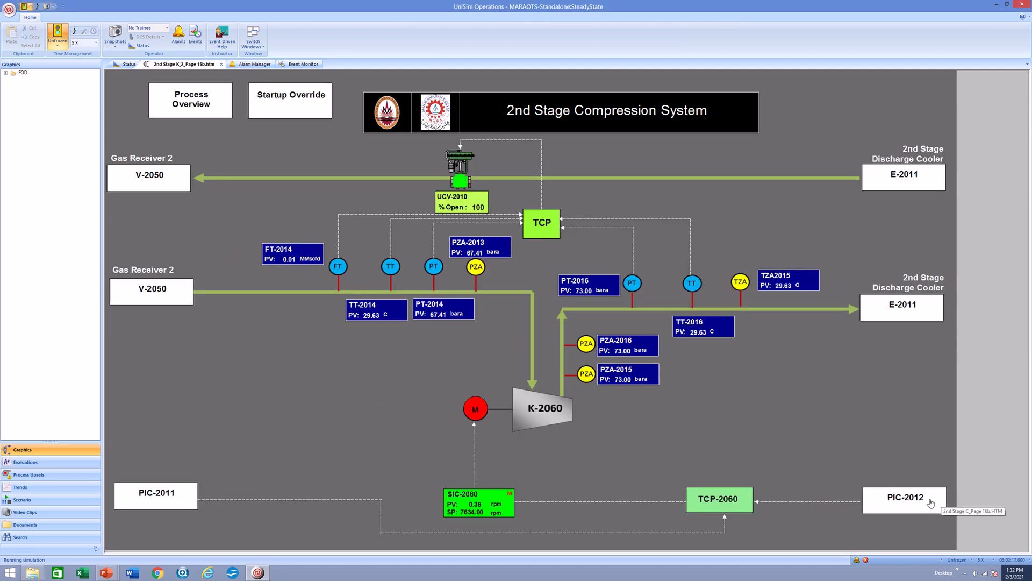
pyautogui.click(898, 307)
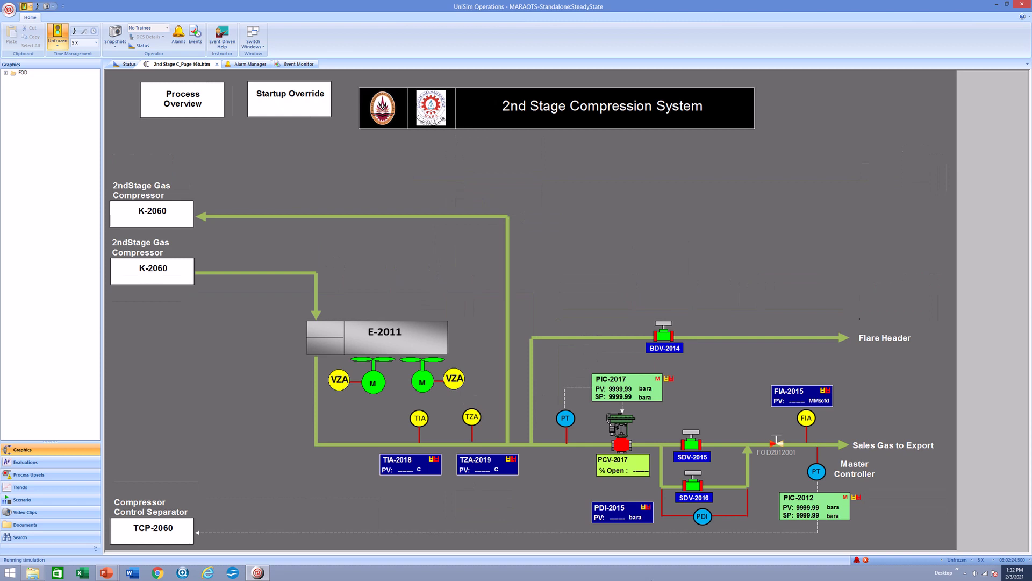
pyautogui.click(776, 442)
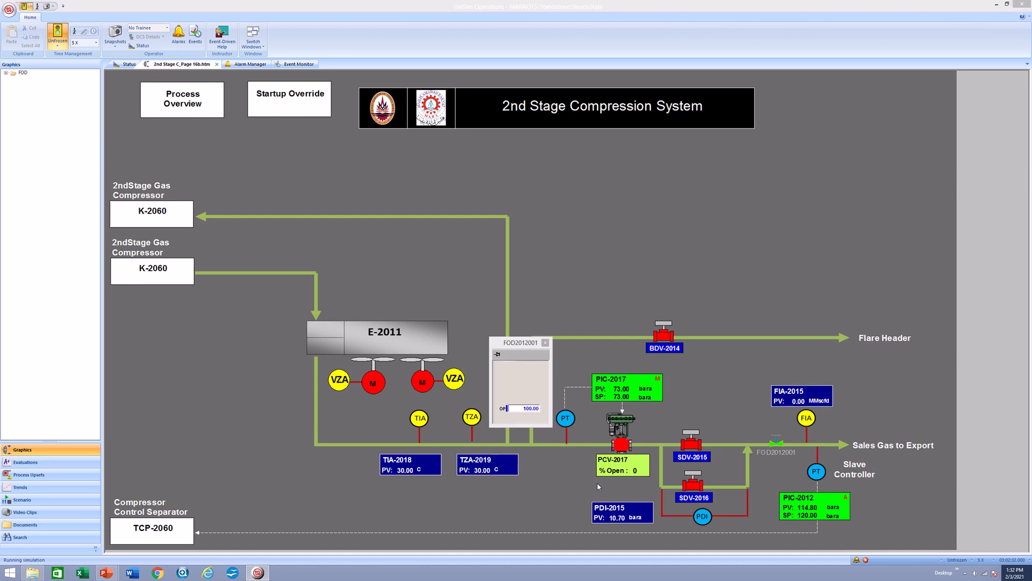
pyautogui.click(525, 408)
pyautogui.write('0')
pyautogui.press('Return')
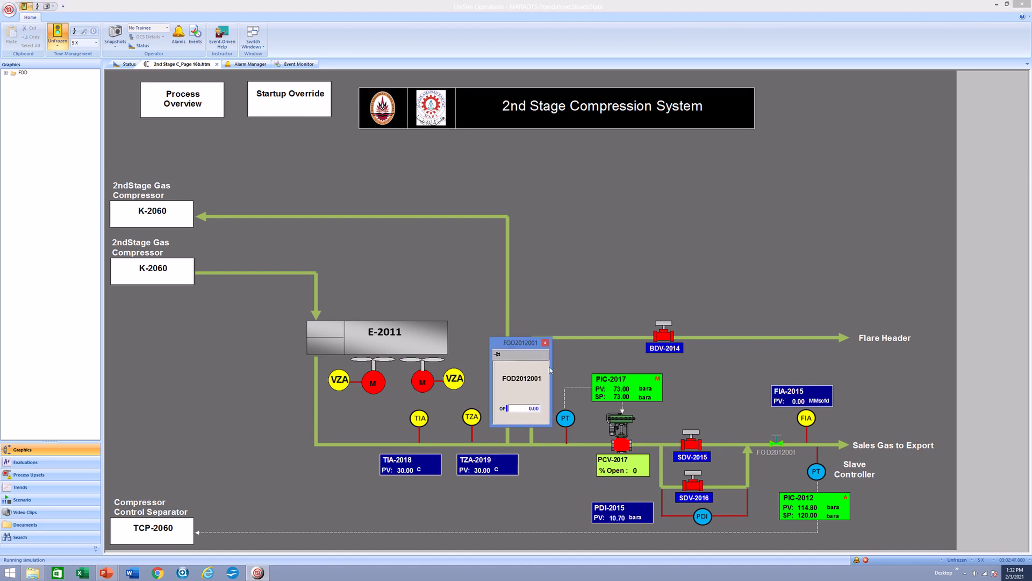
pyautogui.click(545, 342)
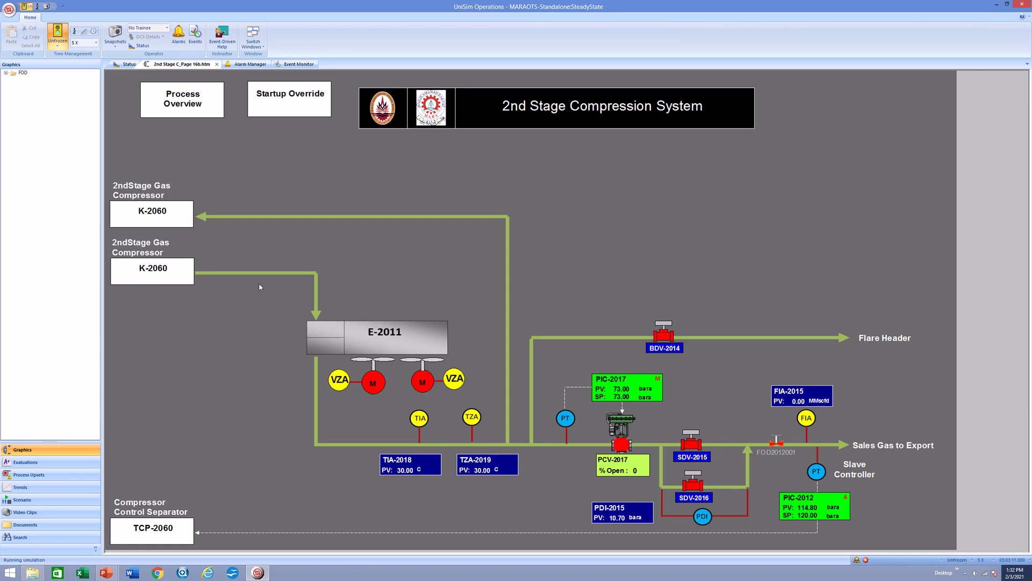
# Step: Switch off the electric heater of regeneration gas heater E-2420 on the gas dryer skid
pyautogui.click(213, 108)
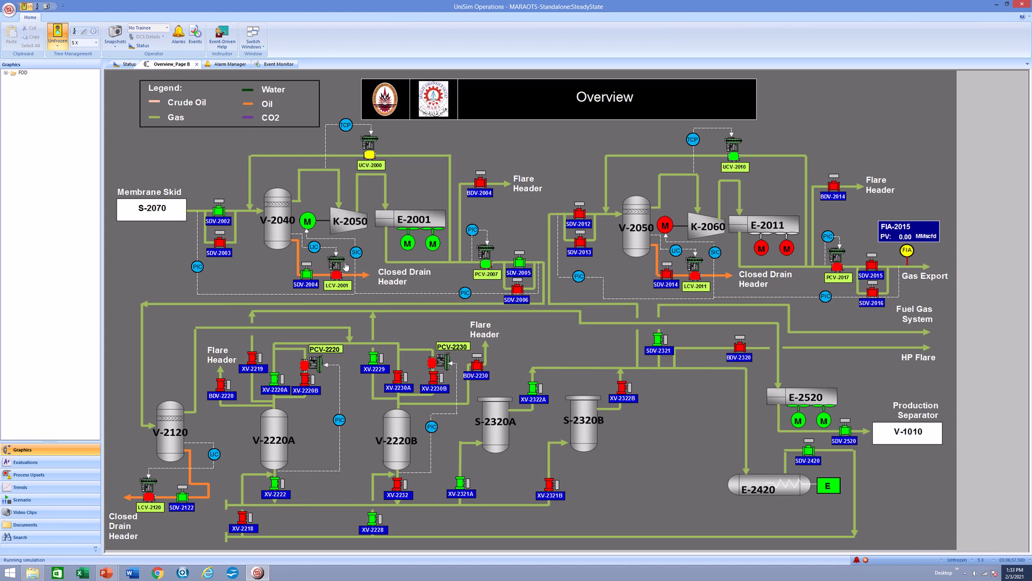
pyautogui.click(752, 454)
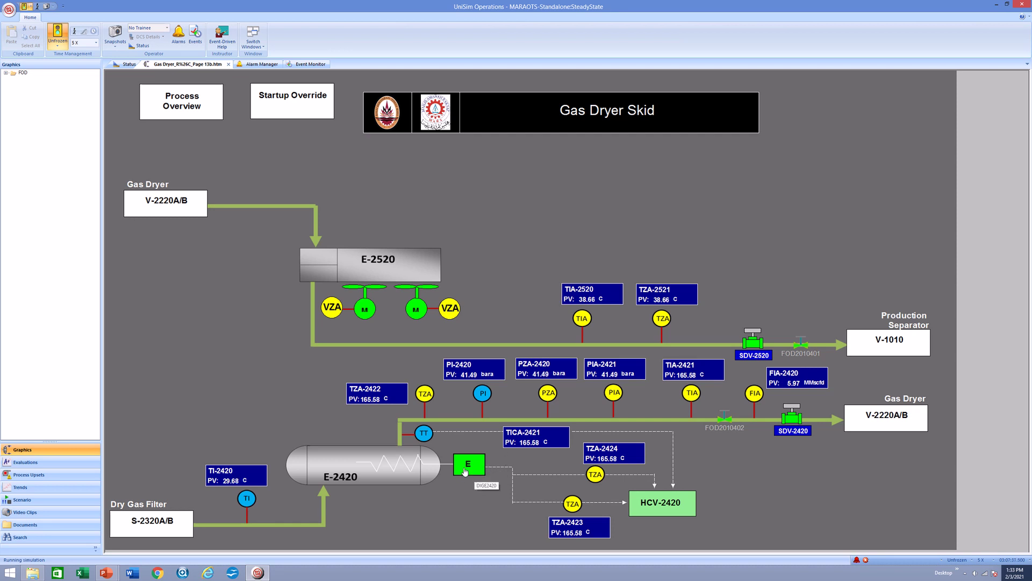
pyautogui.click(466, 469)
pyautogui.click(512, 396)
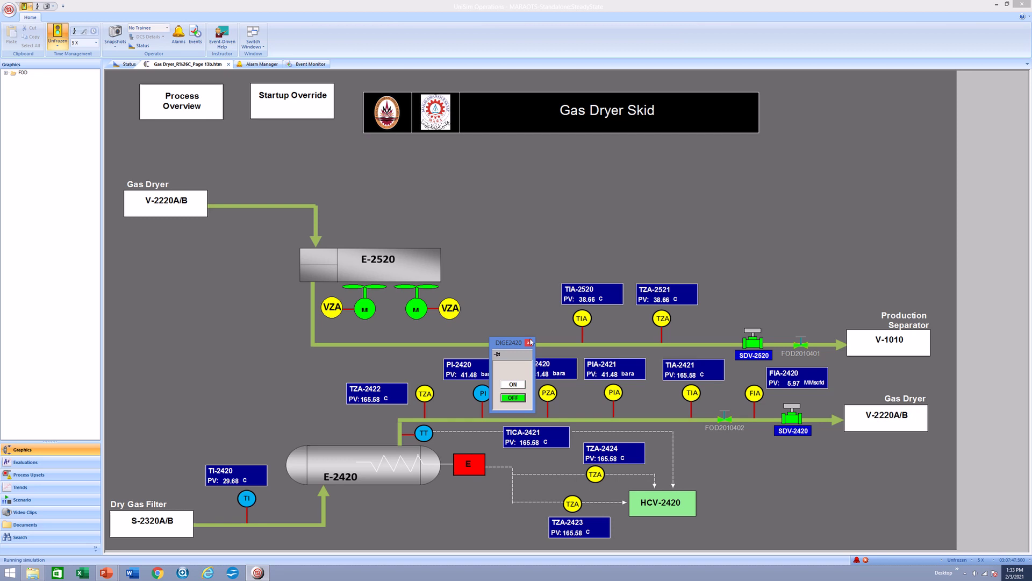
pyautogui.click(529, 342)
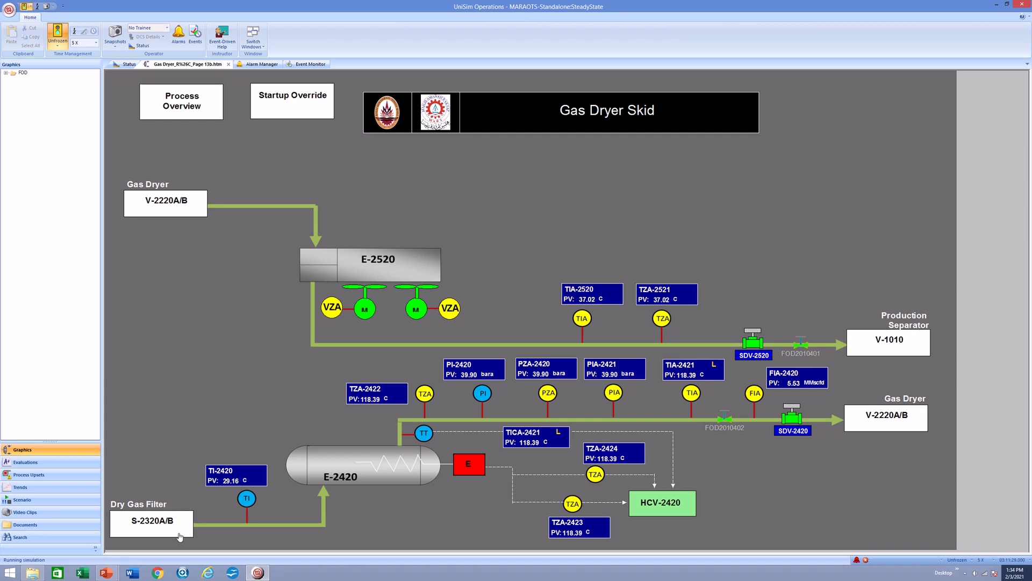
# Step: Close valves XV-2220A and XV-2222 at the inlet and outlet of gas dryer V-2220A
pyautogui.click(186, 531)
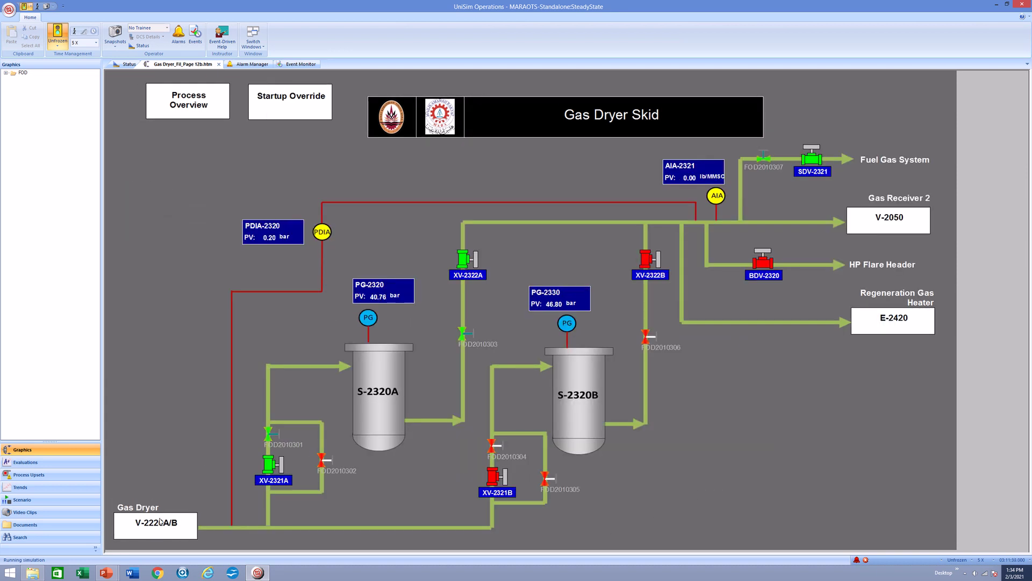
pyautogui.click(155, 531)
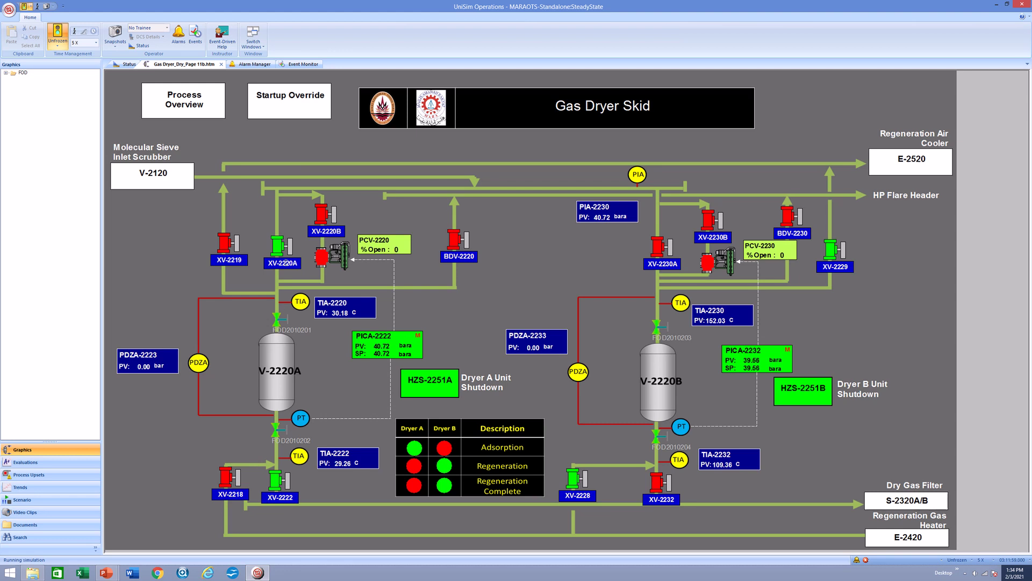
pyautogui.click(279, 252)
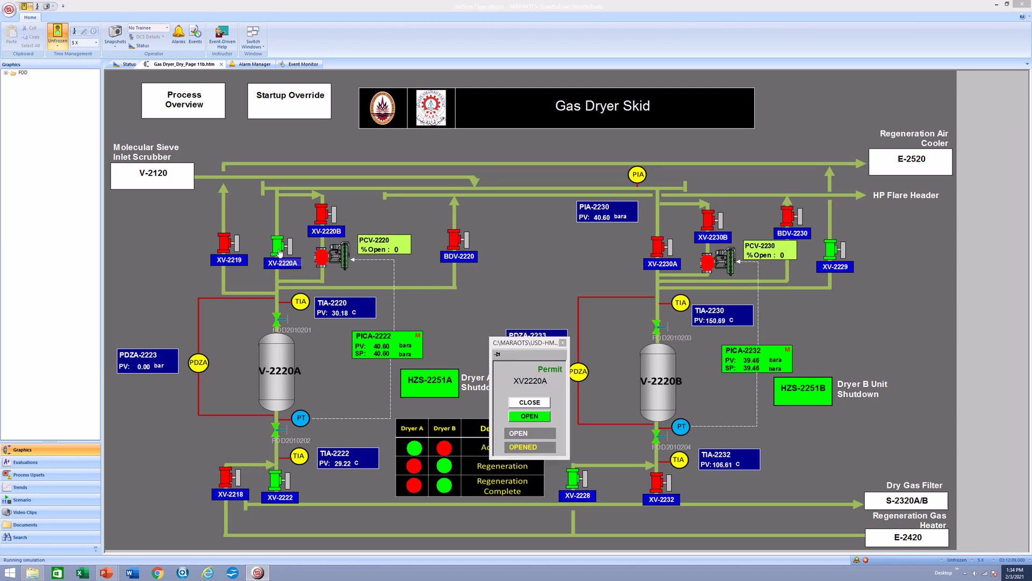
pyautogui.click(512, 403)
pyautogui.click(281, 480)
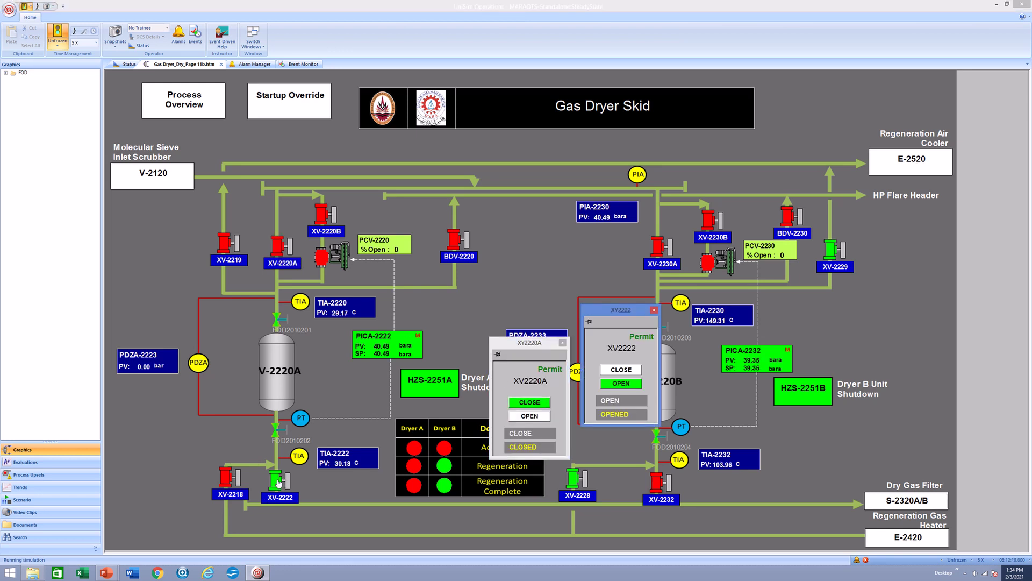
pyautogui.click(620, 370)
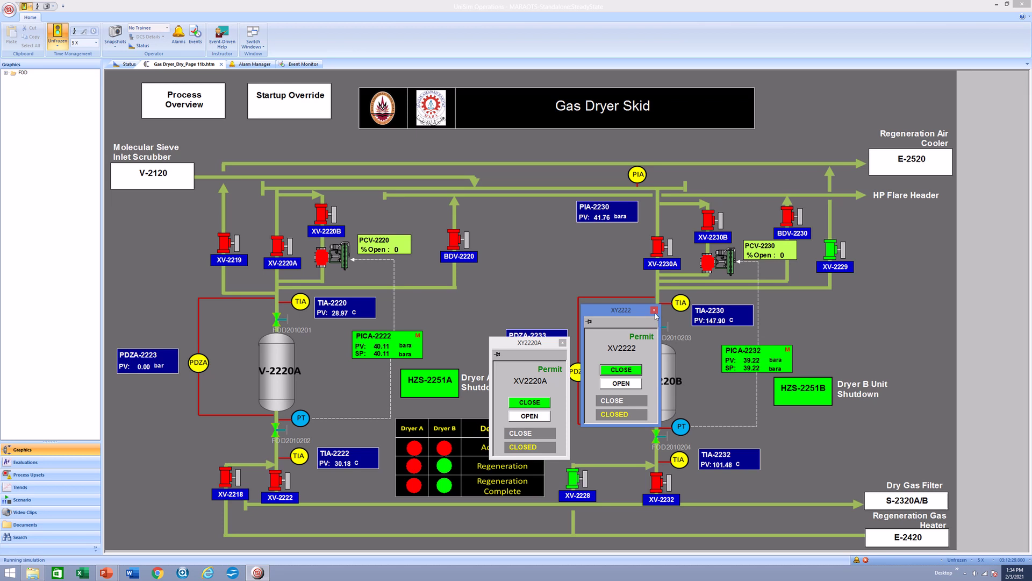
pyautogui.click(654, 309)
pyautogui.click(563, 342)
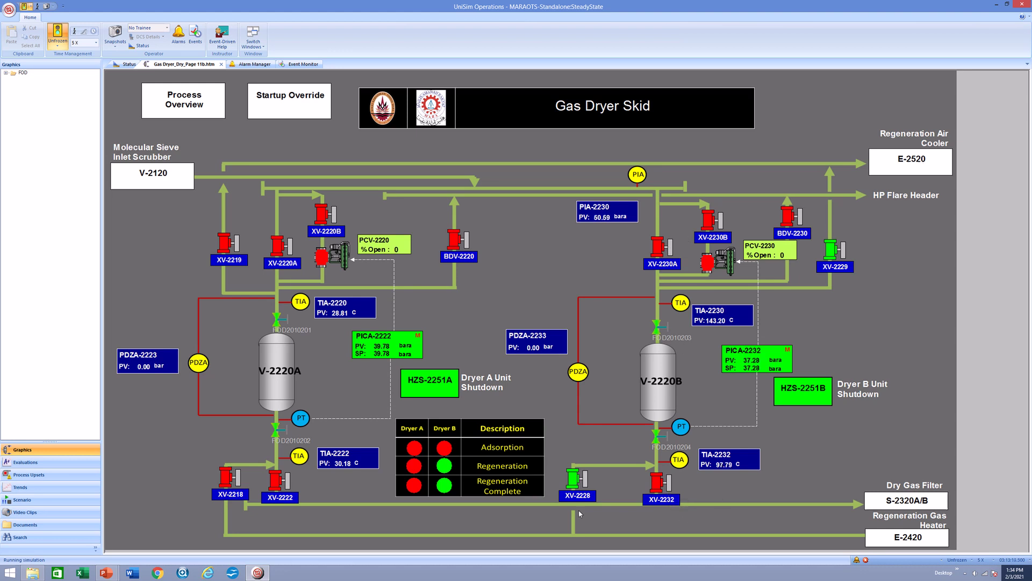
# Step: Close regeneration valves XV-2228 and XV-2229 of gas dryer V-2220B
pyautogui.click(575, 480)
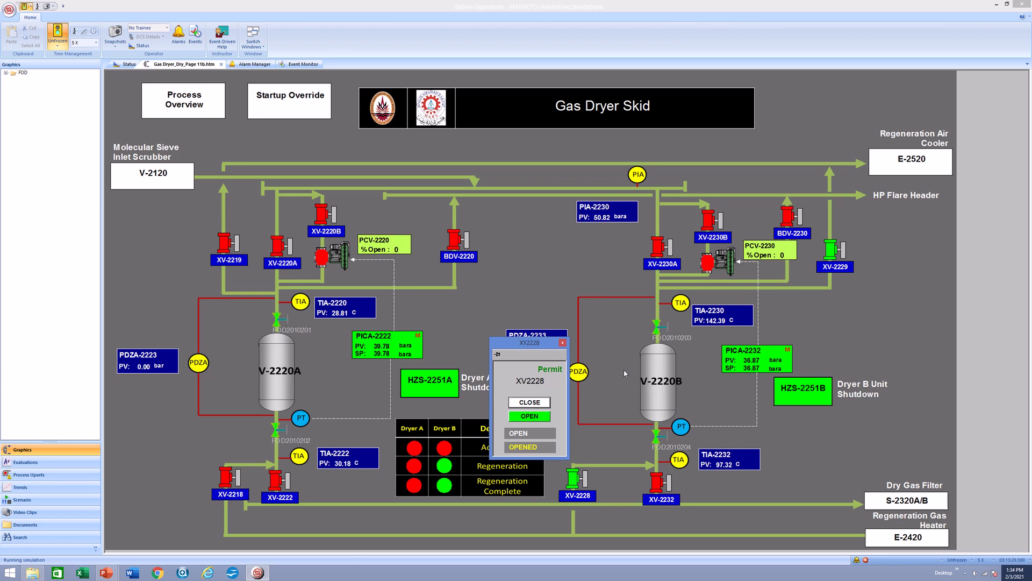
pyautogui.click(831, 249)
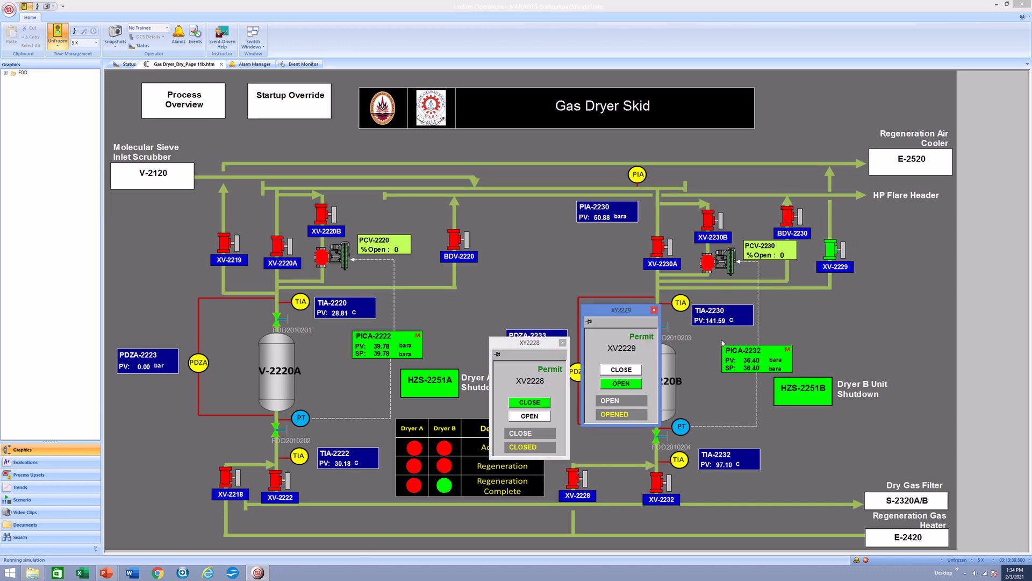
pyautogui.click(639, 374)
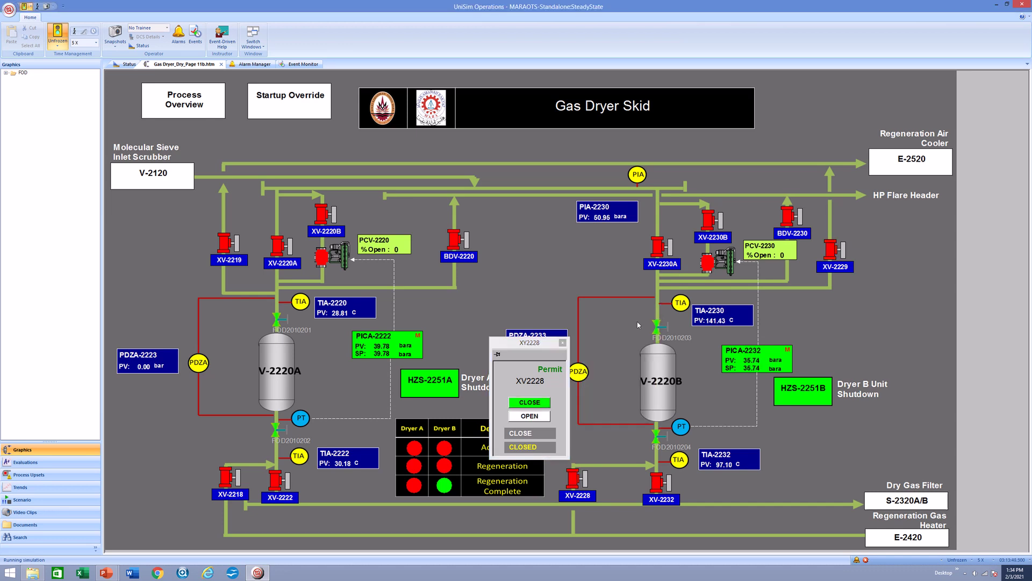
pyautogui.click(654, 310)
pyautogui.click(562, 343)
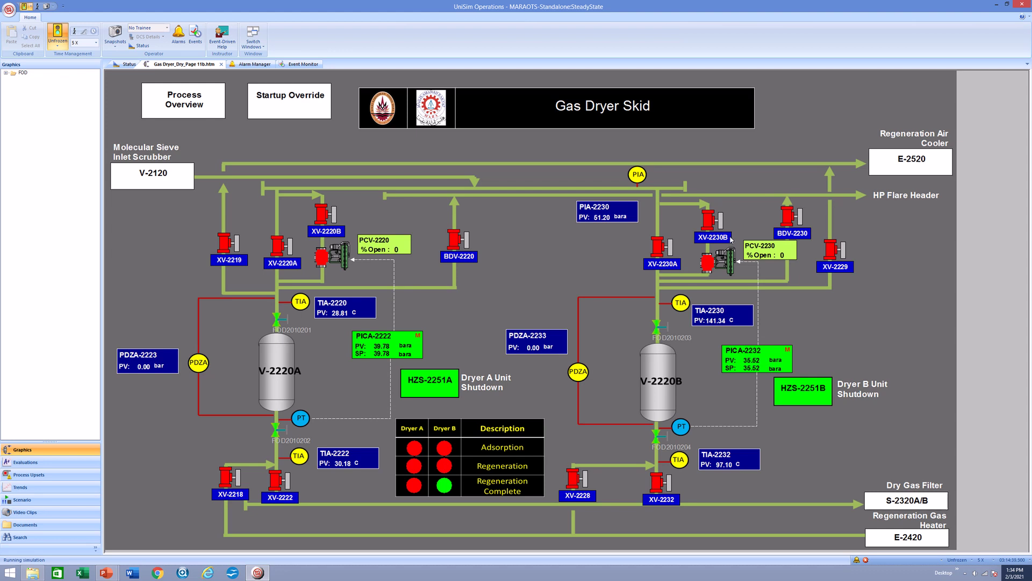
# Step: Check the control modes and outputs of dryer pressure controllers PICA-2222 and PICA-2232
pyautogui.click(405, 344)
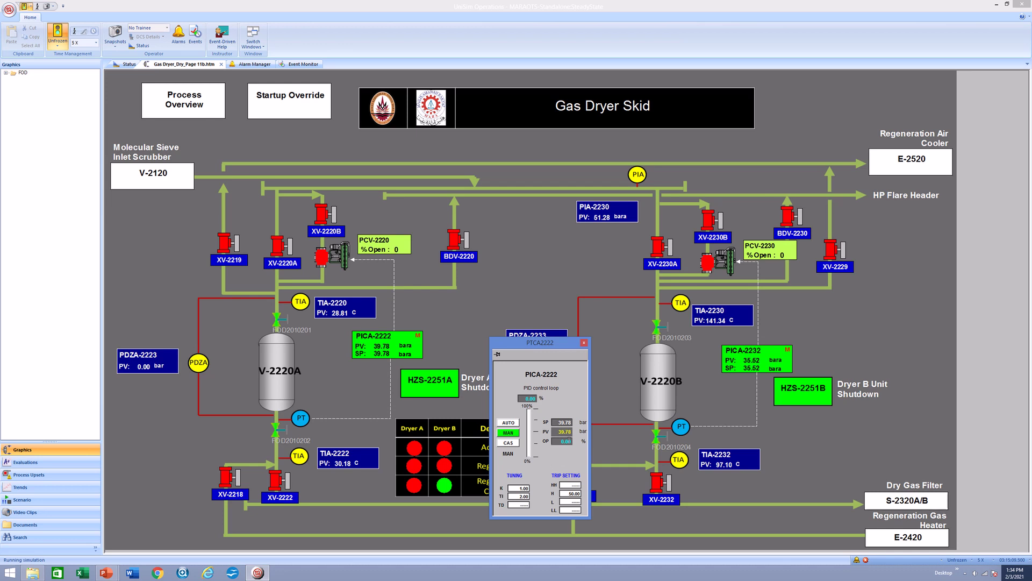
pyautogui.click(585, 343)
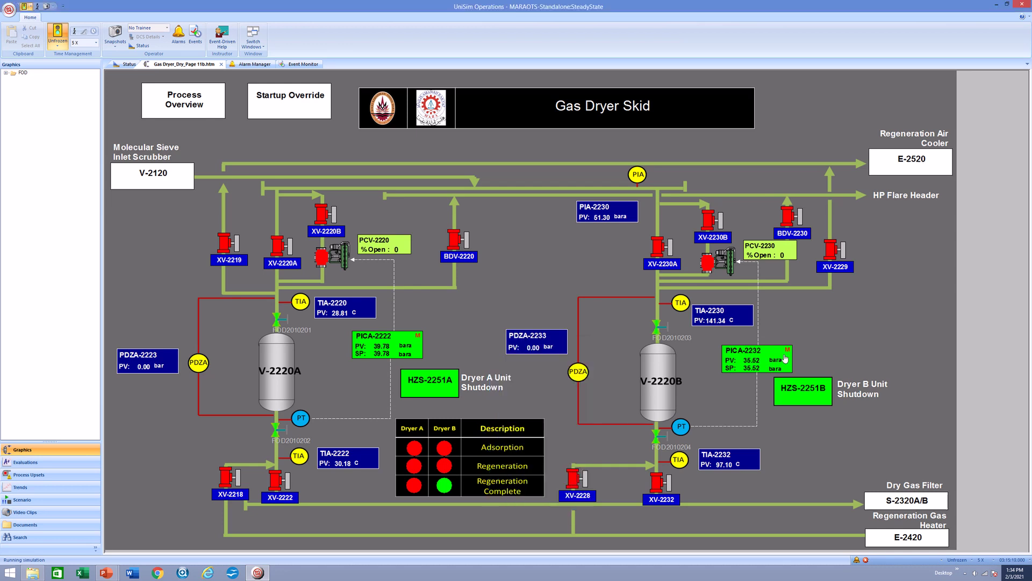
pyautogui.click(779, 356)
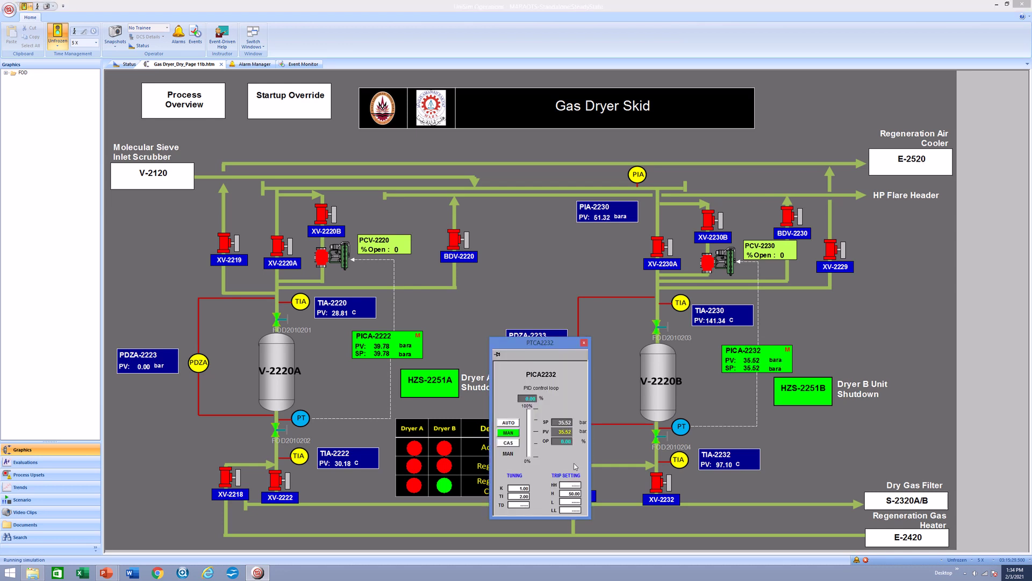
pyautogui.click(584, 342)
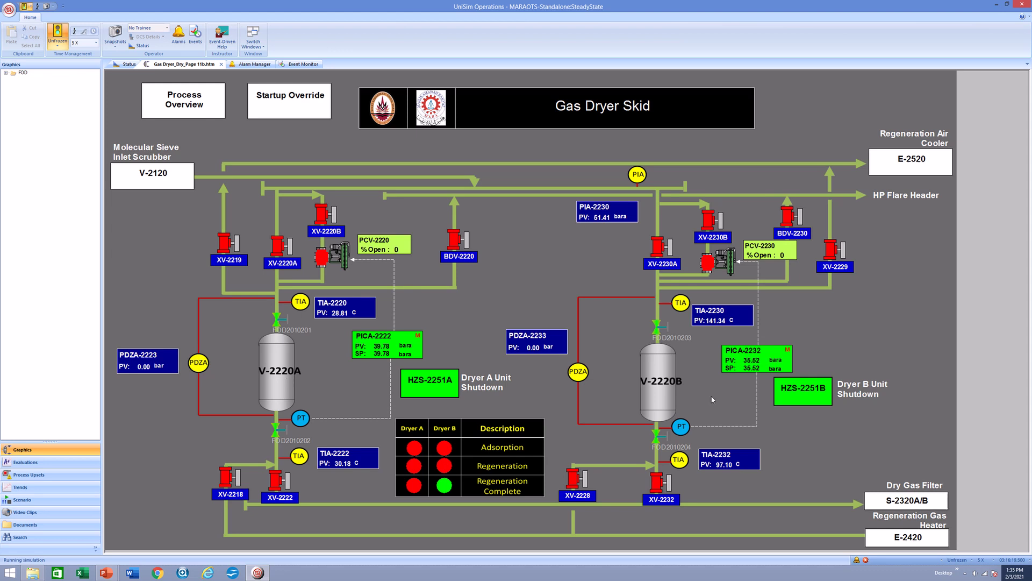
# Step: Close valves XV-2321A and XV-2322A at the inlet and outlet of dry gas filter S-2320A
pyautogui.click(909, 505)
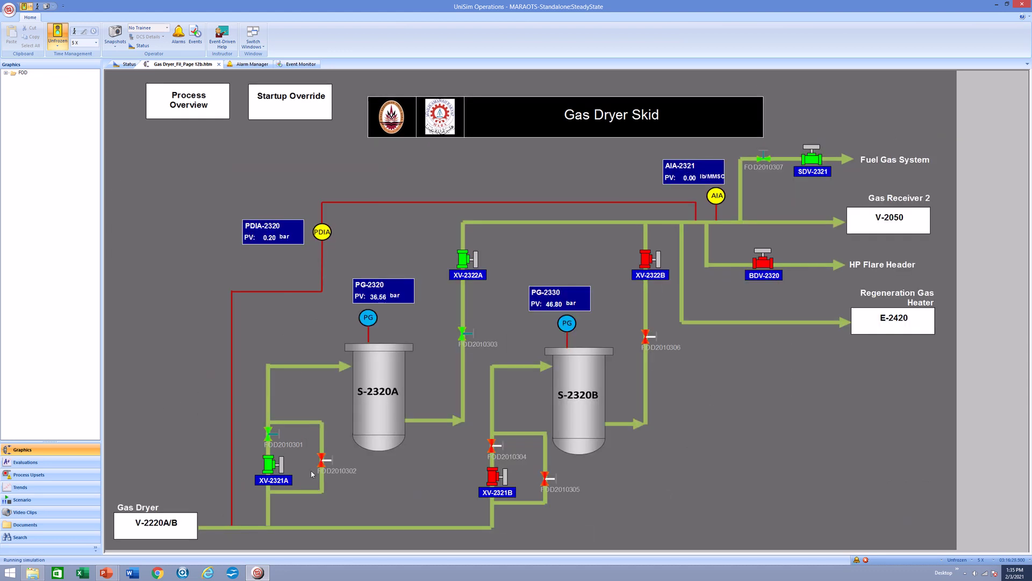
pyautogui.click(271, 471)
pyautogui.click(519, 402)
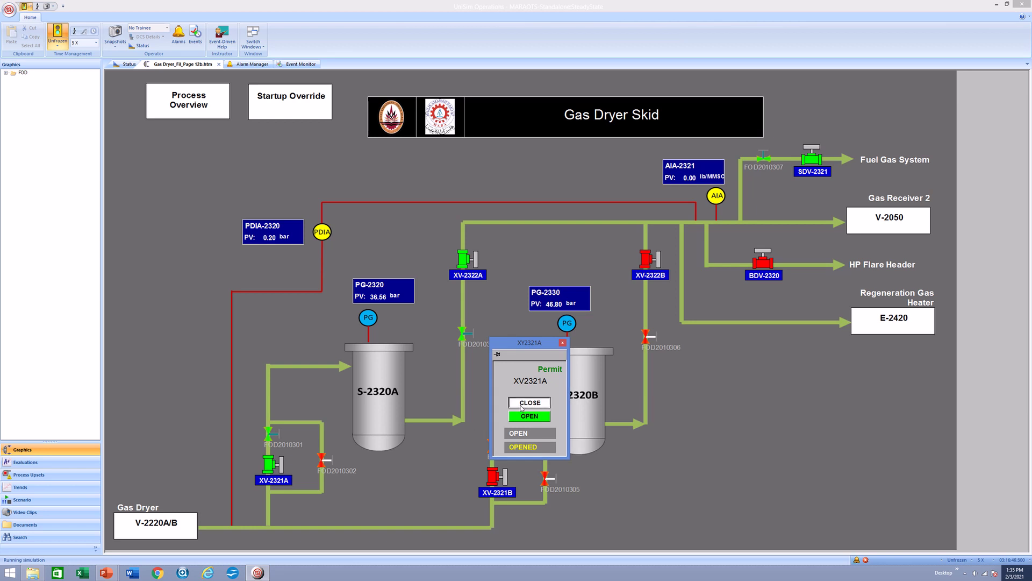
pyautogui.click(462, 266)
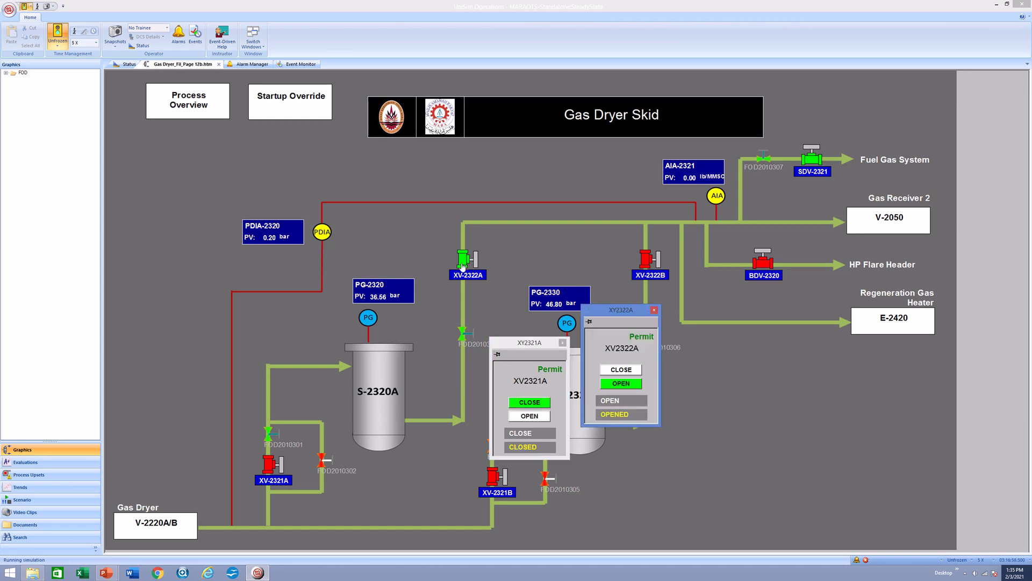
pyautogui.click(619, 370)
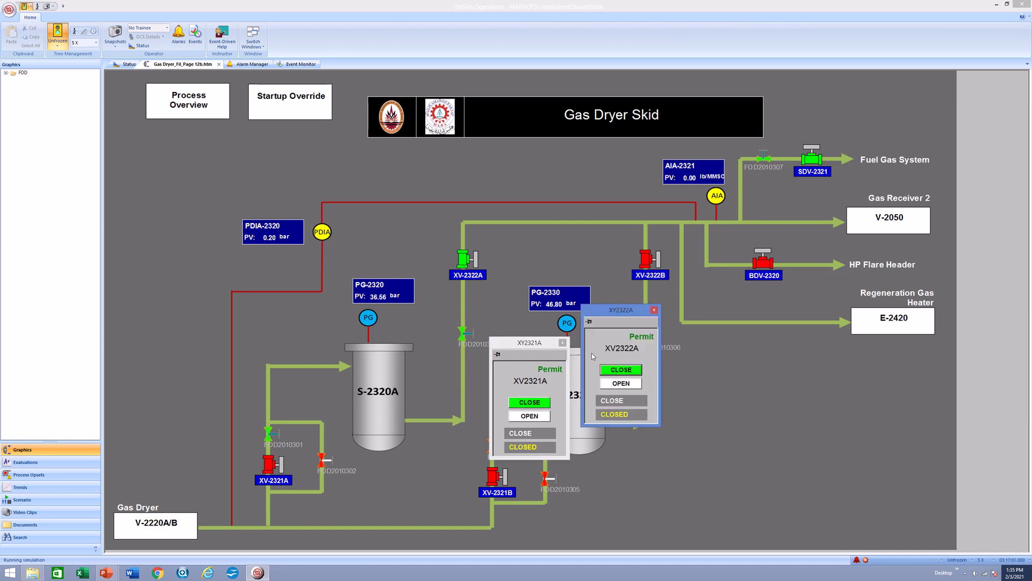
pyautogui.click(562, 343)
pyautogui.click(654, 309)
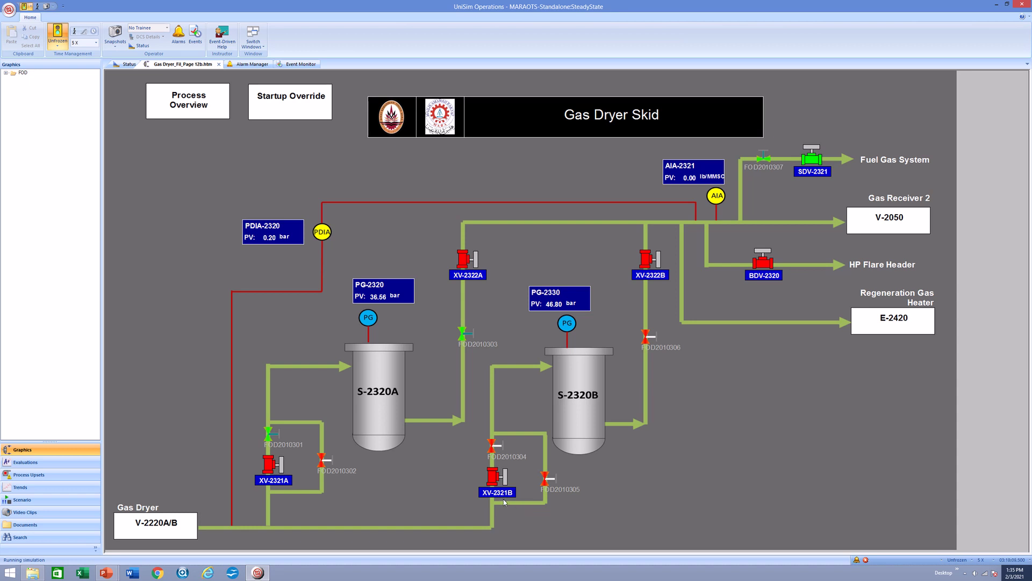
# Step: Set field valve FOD2010307 on the fuel gas line to 0 and close shutdown valve SDV-2321
pyautogui.click(768, 155)
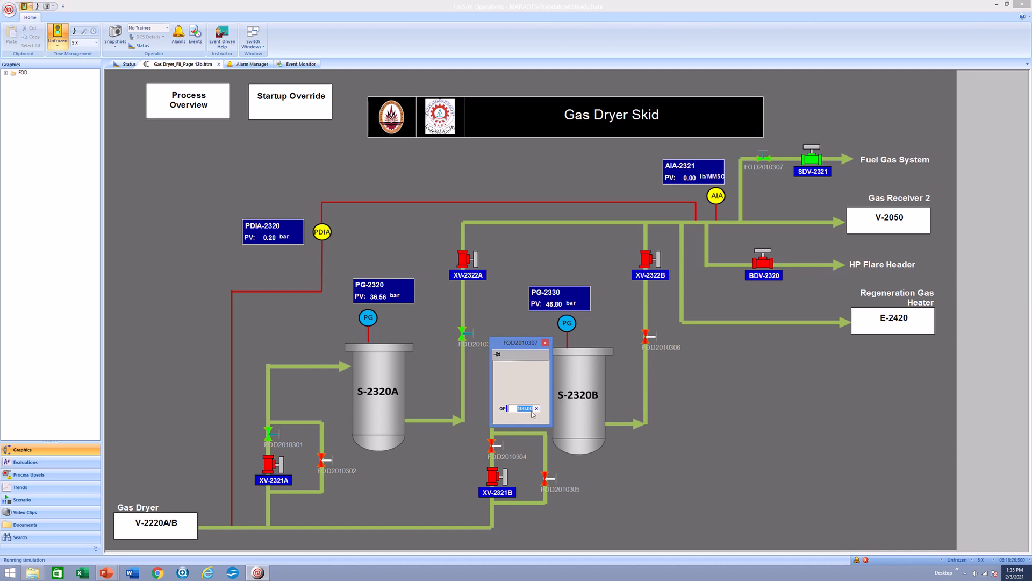
pyautogui.write('0')
pyautogui.press('Return')
pyautogui.click(812, 159)
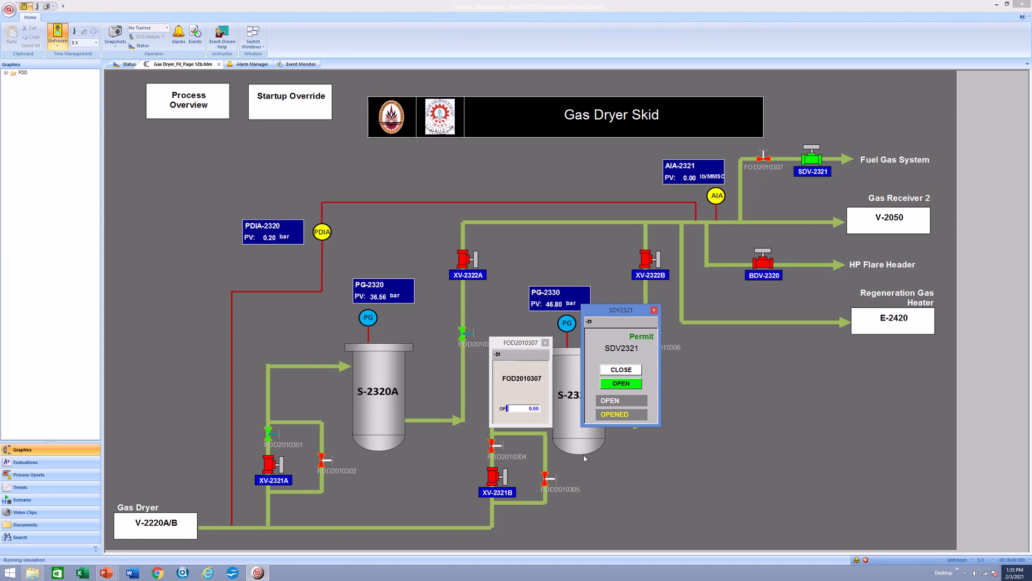
pyautogui.click(621, 369)
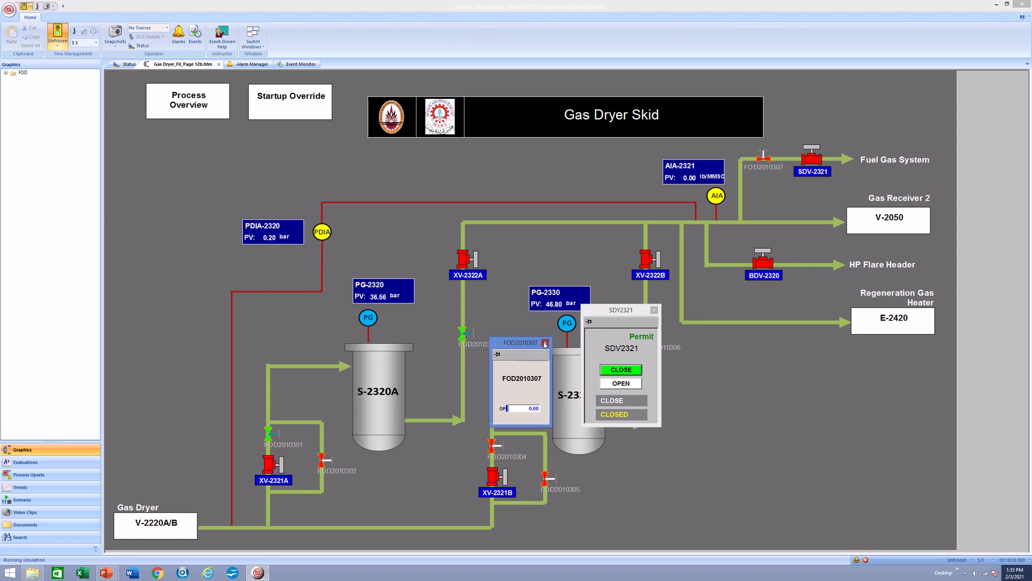
# Step: Set field valve FOD2009001 on the first-stage discharge line to the gas dryer skid to 0
pyautogui.click(653, 310)
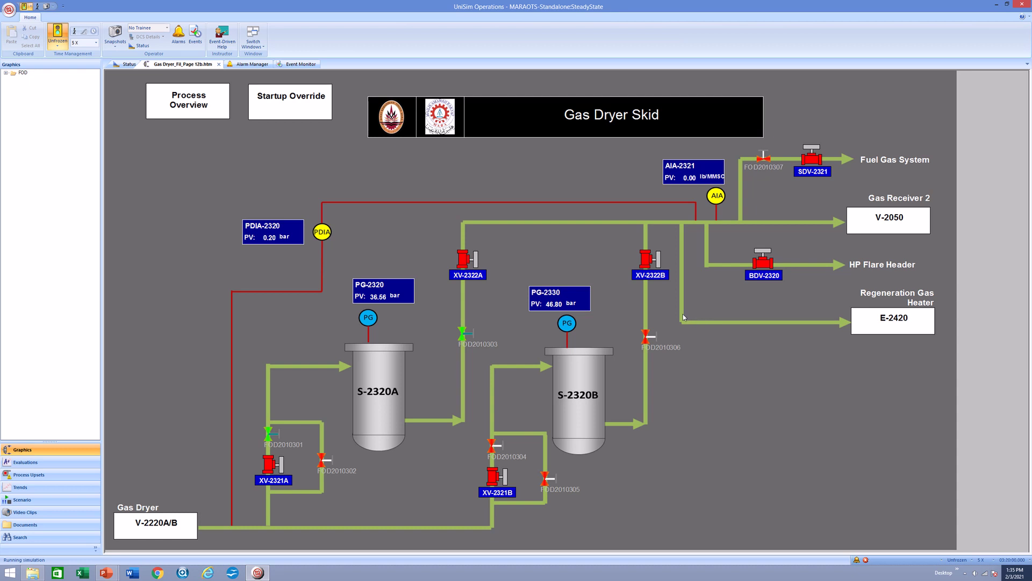
pyautogui.click(136, 537)
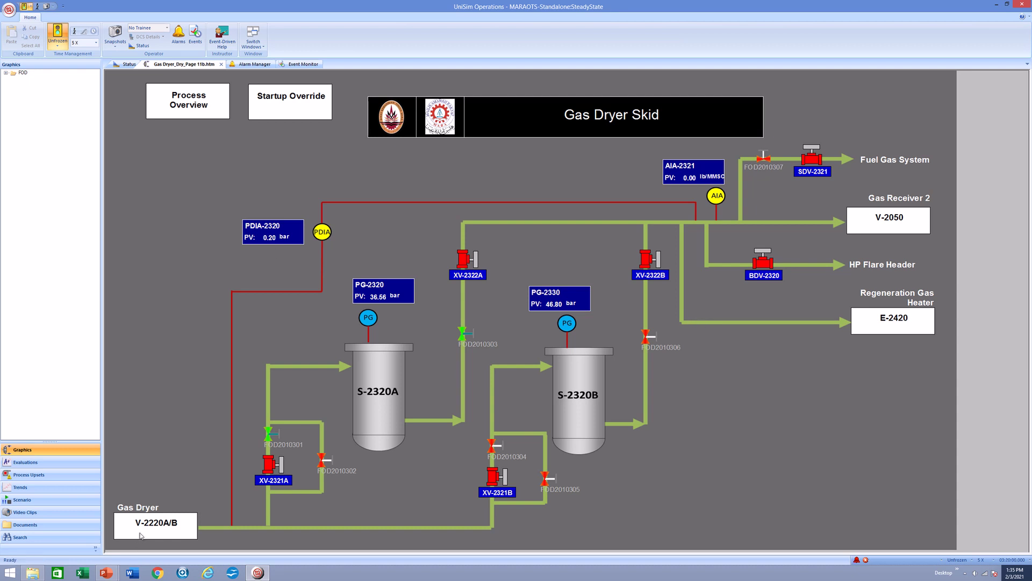
pyautogui.click(139, 188)
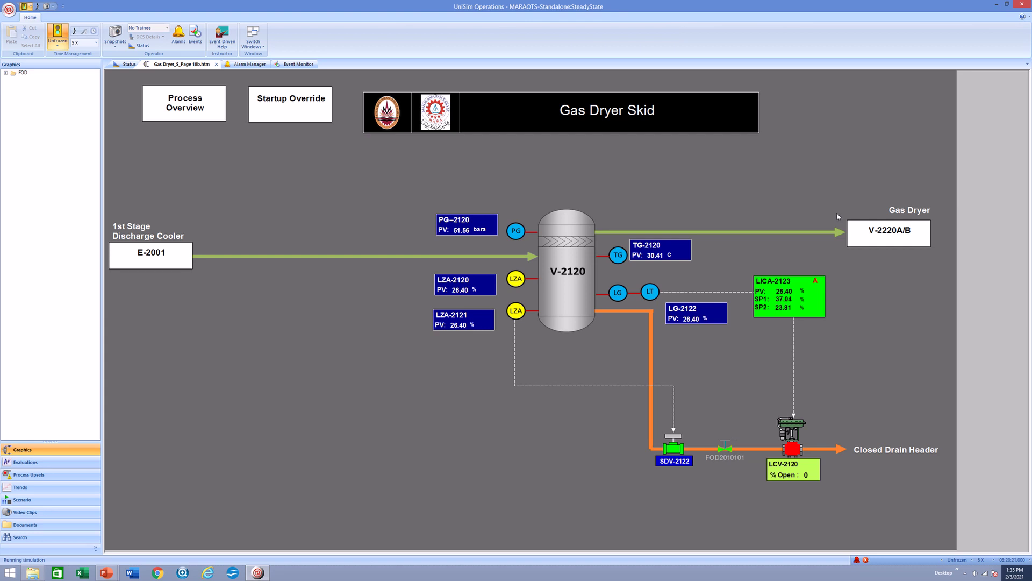
pyautogui.click(901, 236)
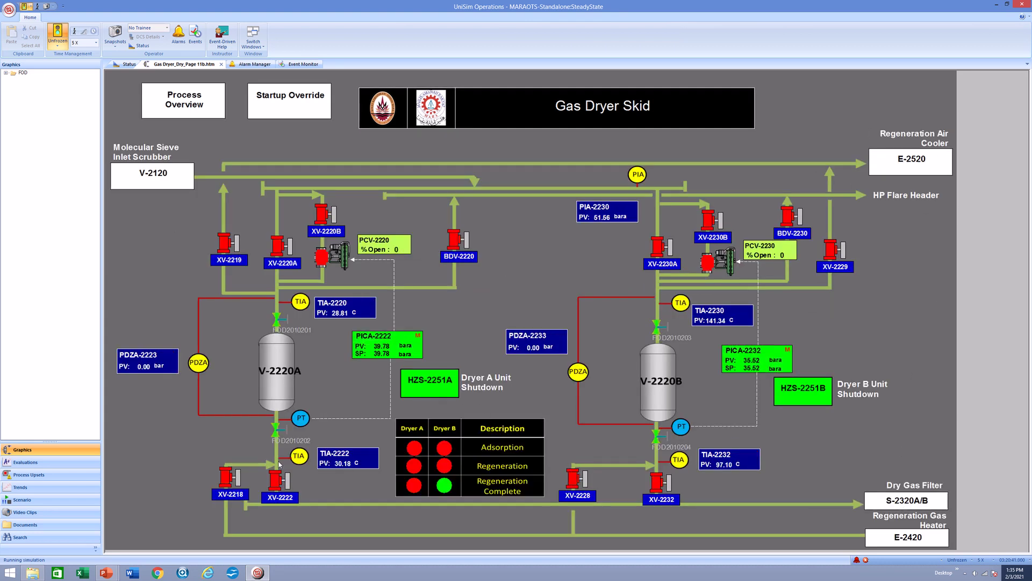
pyautogui.click(169, 176)
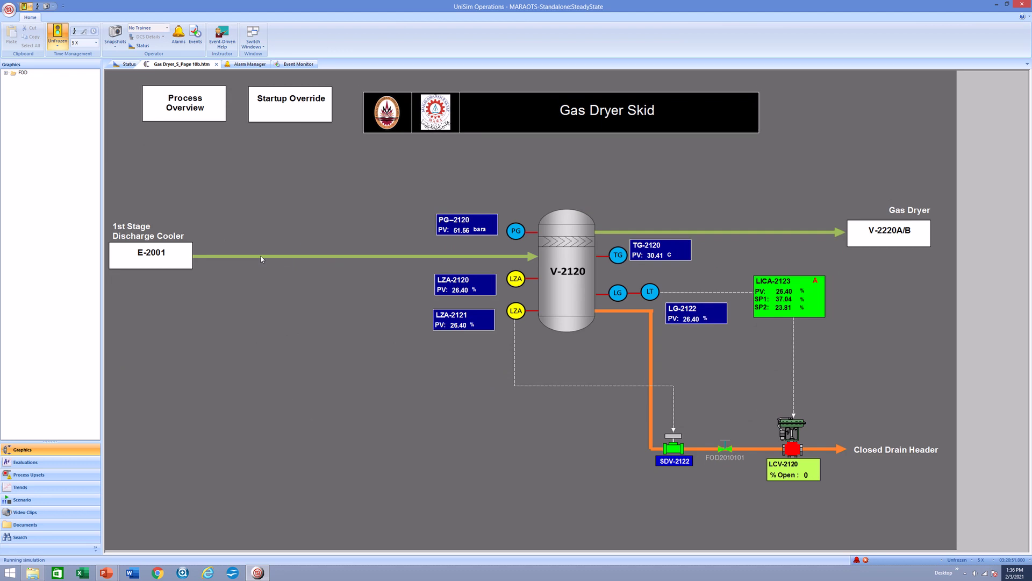
pyautogui.click(141, 267)
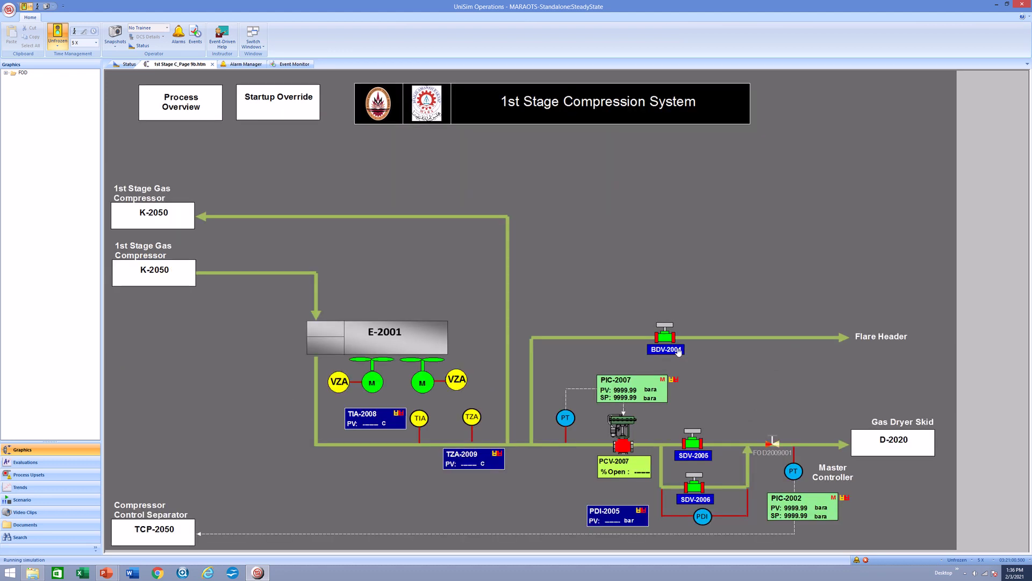
pyautogui.click(773, 443)
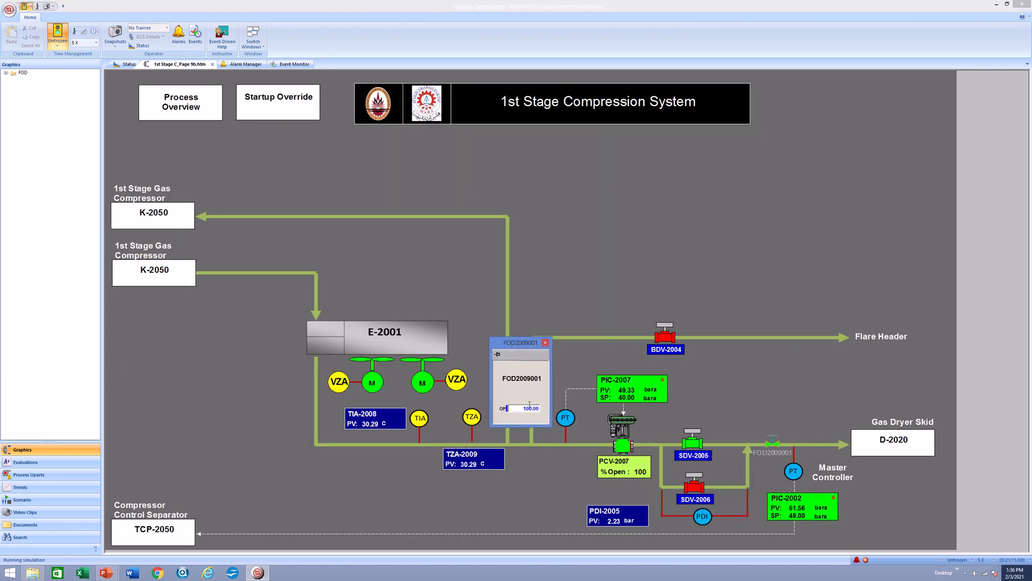
pyautogui.click(526, 410)
pyautogui.write('10')
pyautogui.click(526, 411)
pyautogui.doubleClick(526, 411)
pyautogui.write('0')
pyautogui.press('Return')
# Step: Set field valves FOD2010201 and FOD2010202 above and below gas dryer V-2220A to 0
pyautogui.click(910, 453)
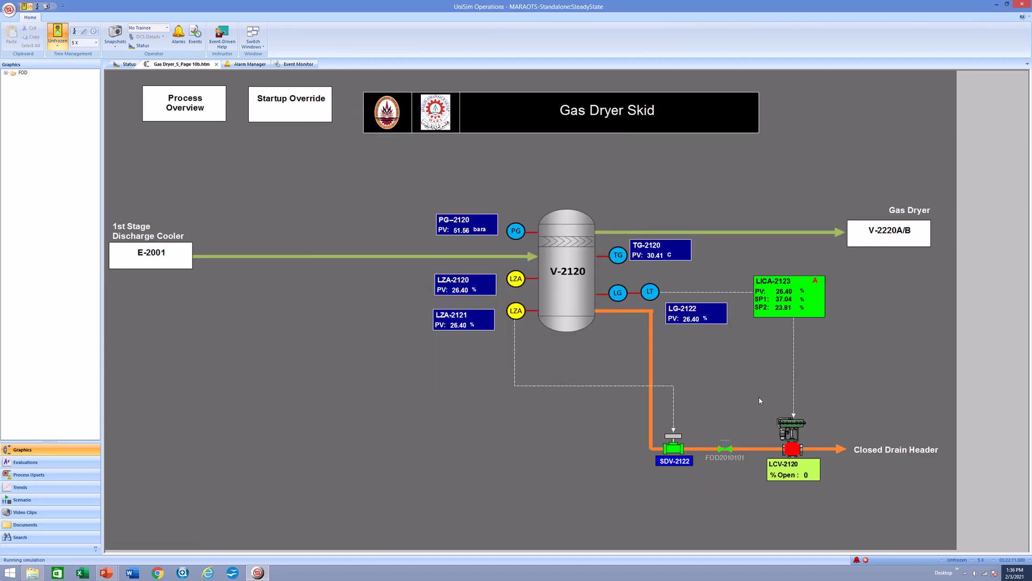
pyautogui.click(890, 235)
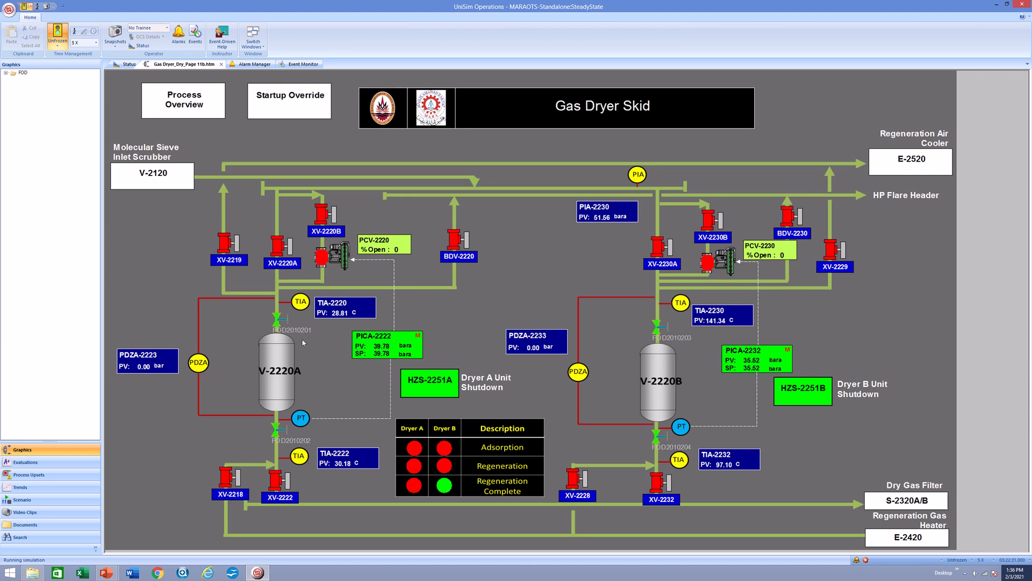
pyautogui.click(277, 320)
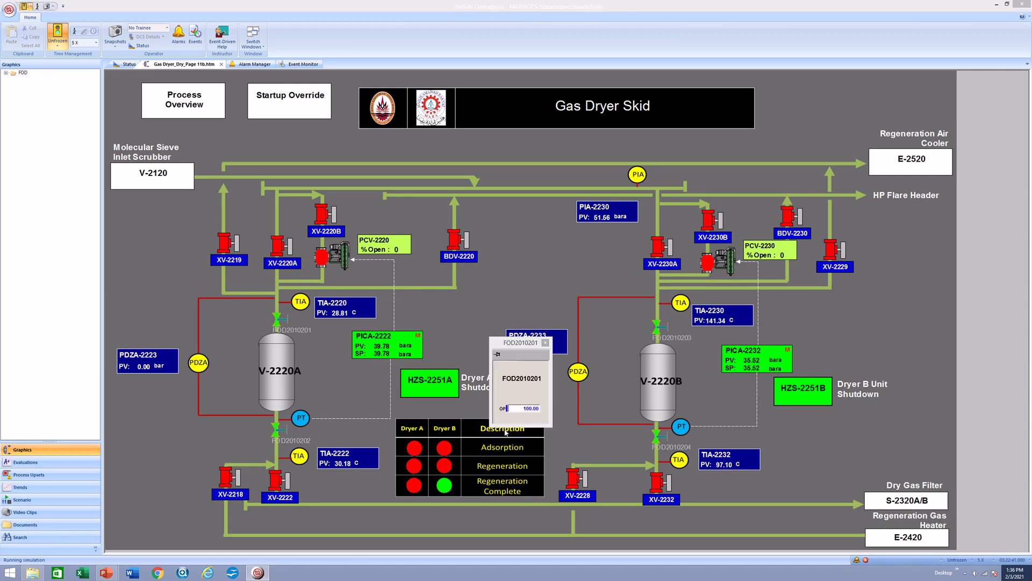
pyautogui.doubleClick(527, 408)
pyautogui.write('0')
pyautogui.press('Return')
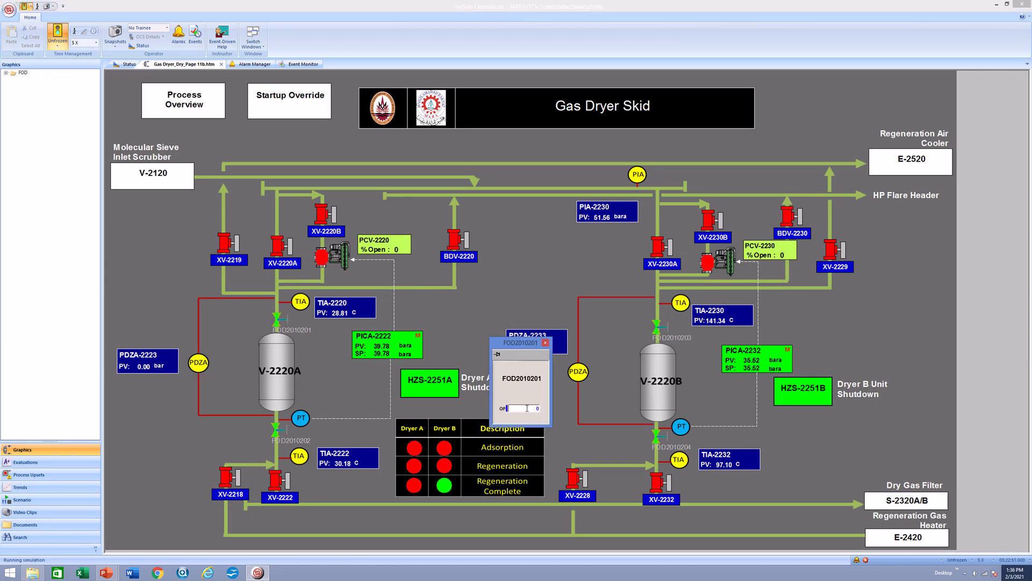
pyautogui.click(274, 435)
pyautogui.doubleClick(619, 377)
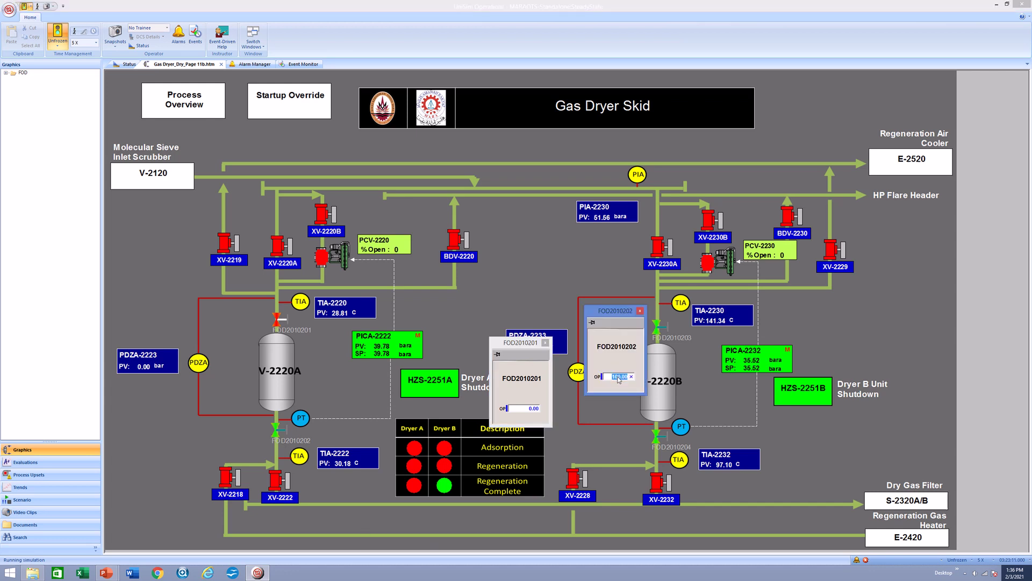
pyautogui.write('0')
pyautogui.press('Return')
# Step: Set field valves FOD2010203 and FOD2010204 above and below gas dryer V-2220B to 0
pyautogui.click(657, 326)
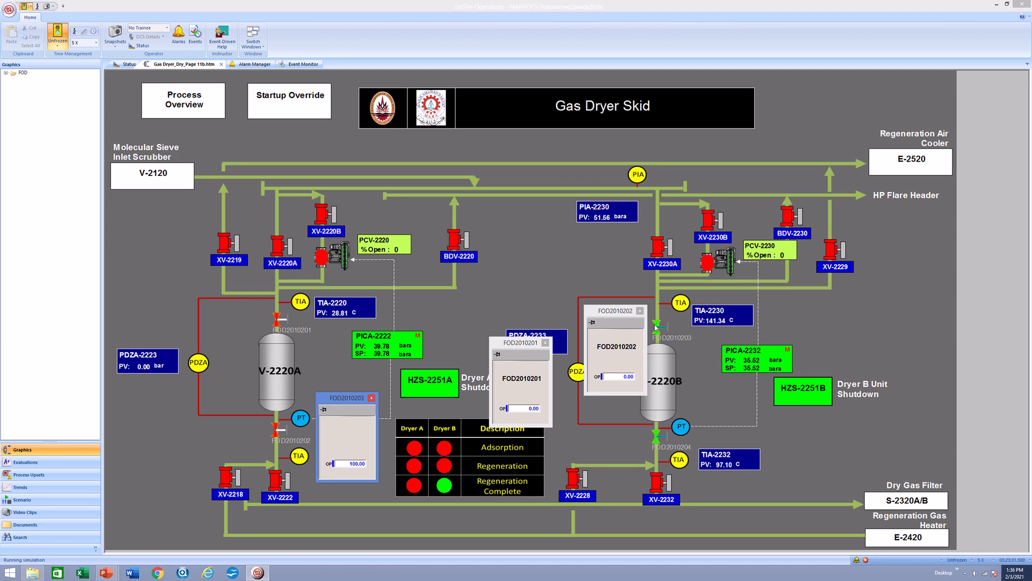
pyautogui.doubleClick(345, 464)
pyautogui.write('0')
pyautogui.press('Return')
pyautogui.click(657, 436)
pyautogui.doubleClick(539, 227)
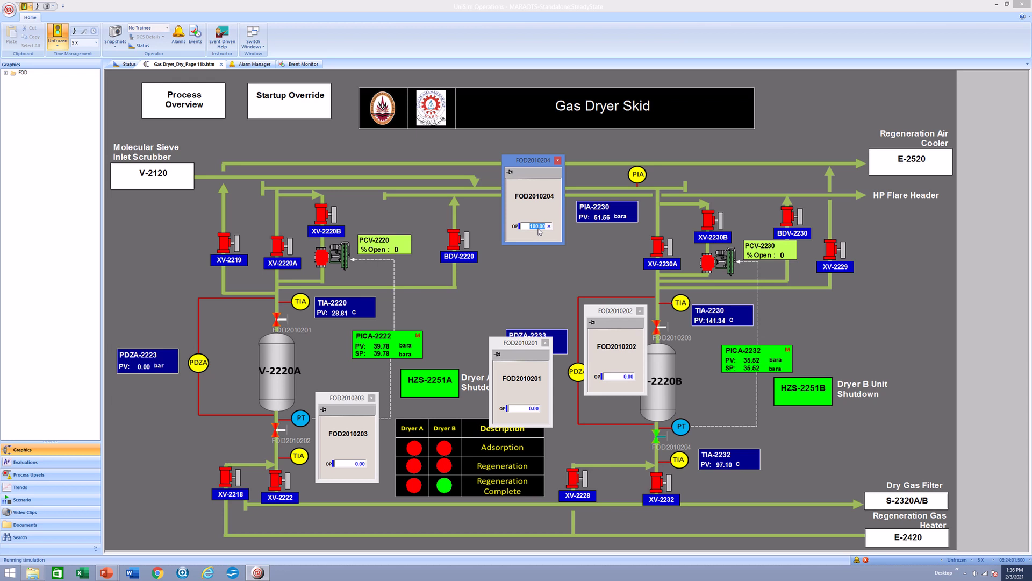
pyautogui.write('0')
pyautogui.press('Return')
# Step: Set field valves FOD2010301 and FOD2010303 at the inlet and outlet of dry gas filter S-2320A to 0
pyautogui.click(920, 506)
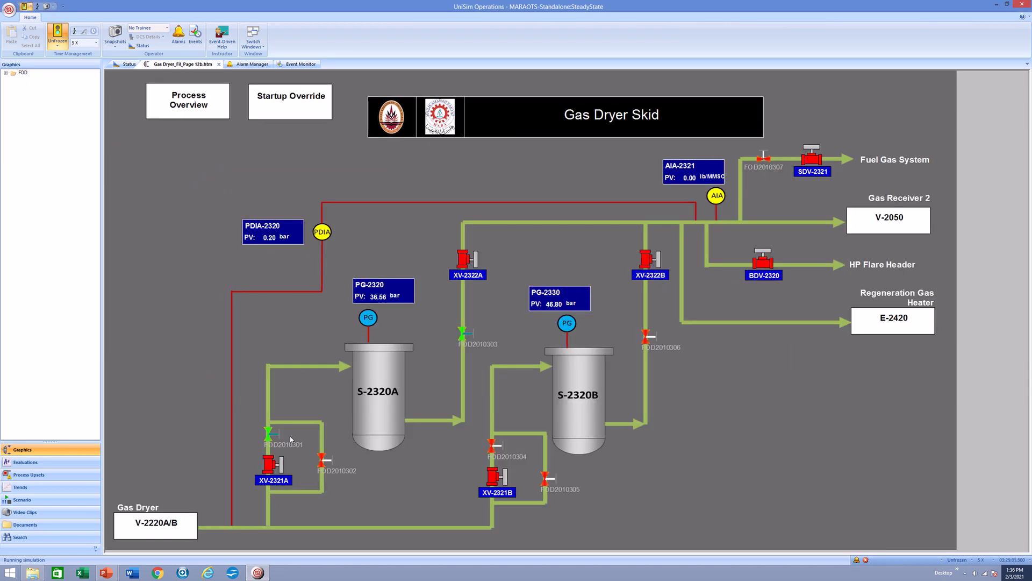
pyautogui.click(267, 439)
pyautogui.click(527, 409)
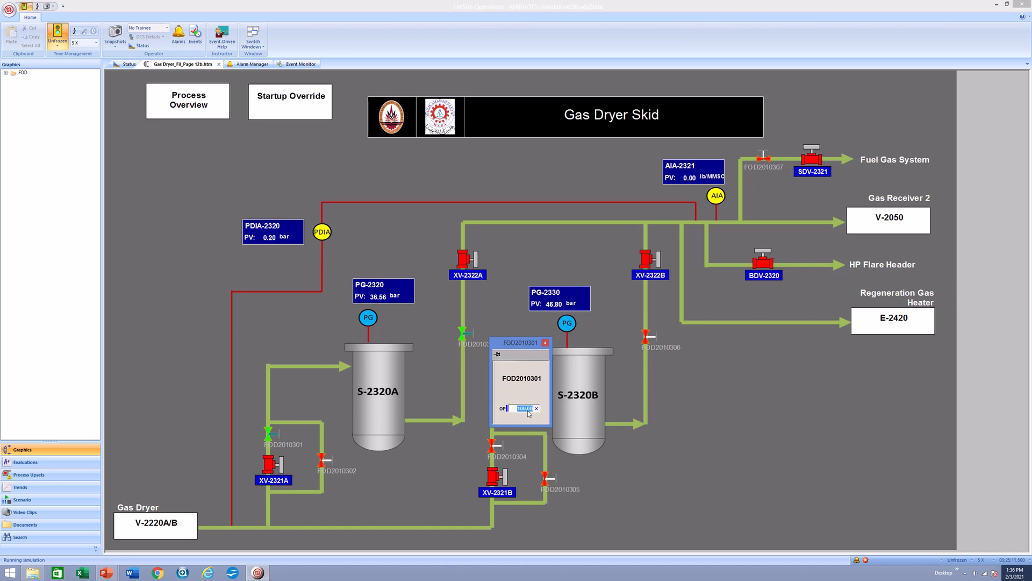
pyautogui.write('0')
pyautogui.press('Return')
pyautogui.click(545, 342)
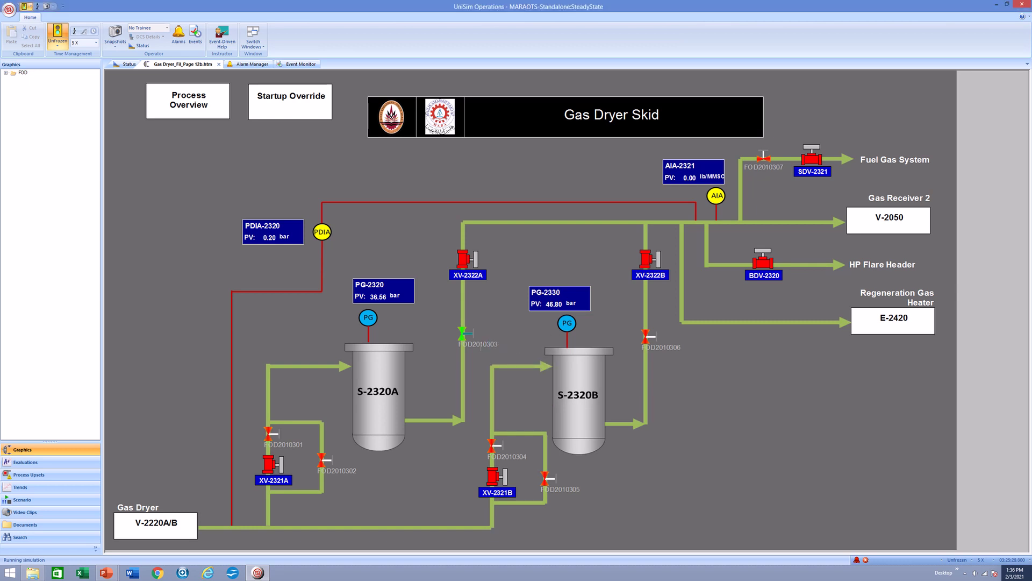
pyautogui.click(461, 333)
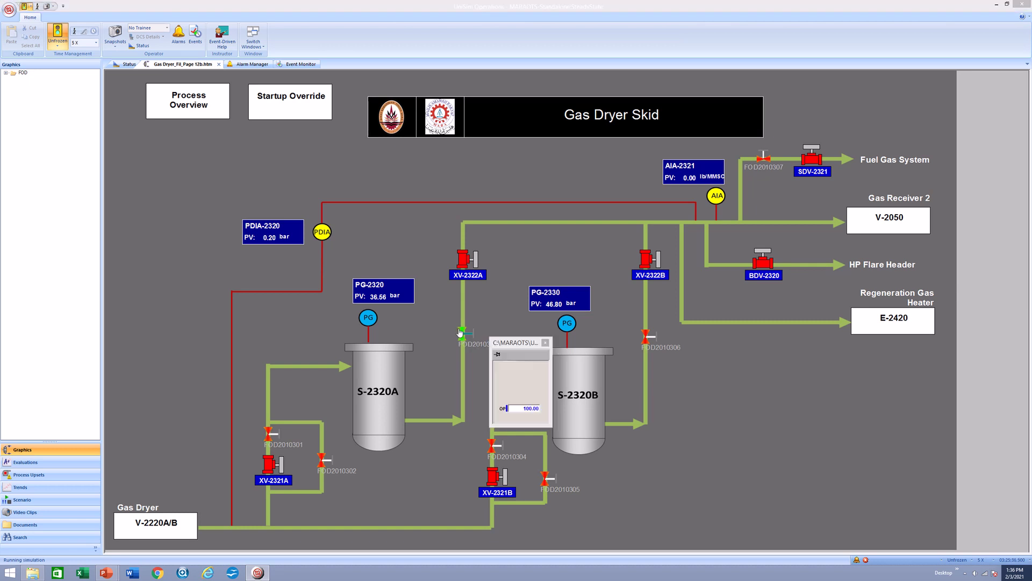
pyautogui.click(533, 409)
pyautogui.write('0')
pyautogui.press('Return')
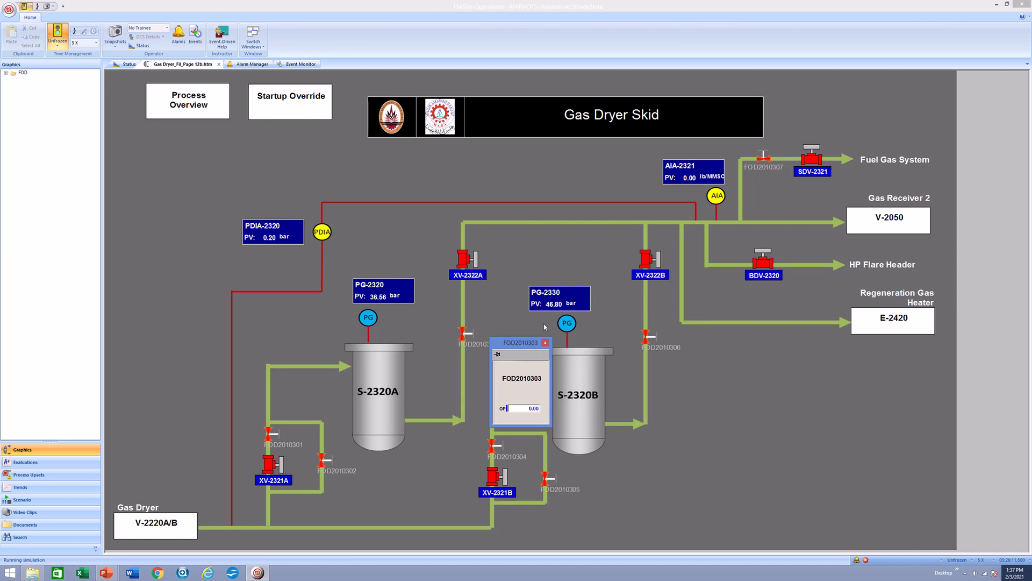
pyautogui.click(545, 343)
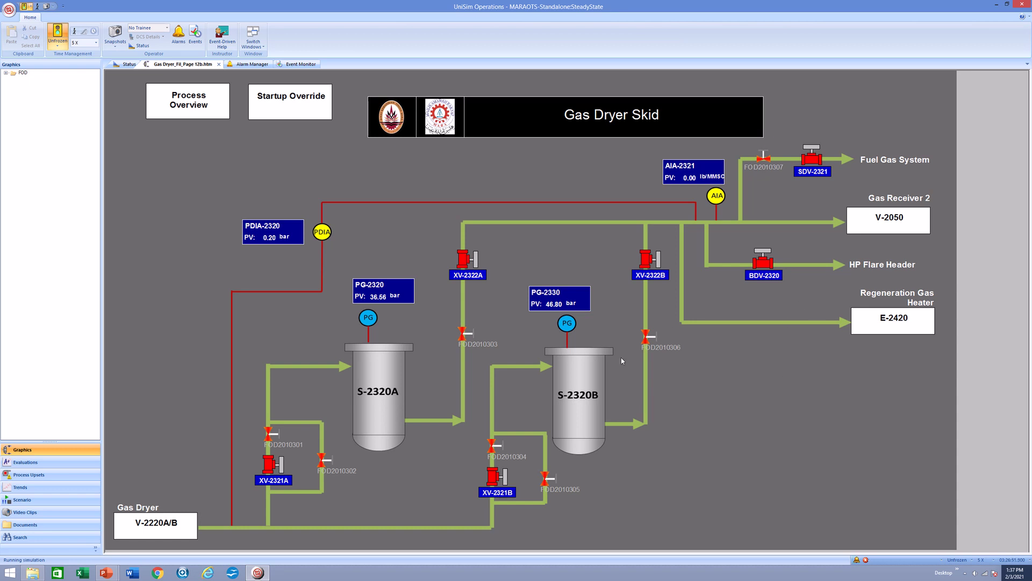
# Step: Examine the process overview, the first-stage compression displays, the inlet scrubber V-2120 and the alarm list for remaining open equipment
pyautogui.click(207, 112)
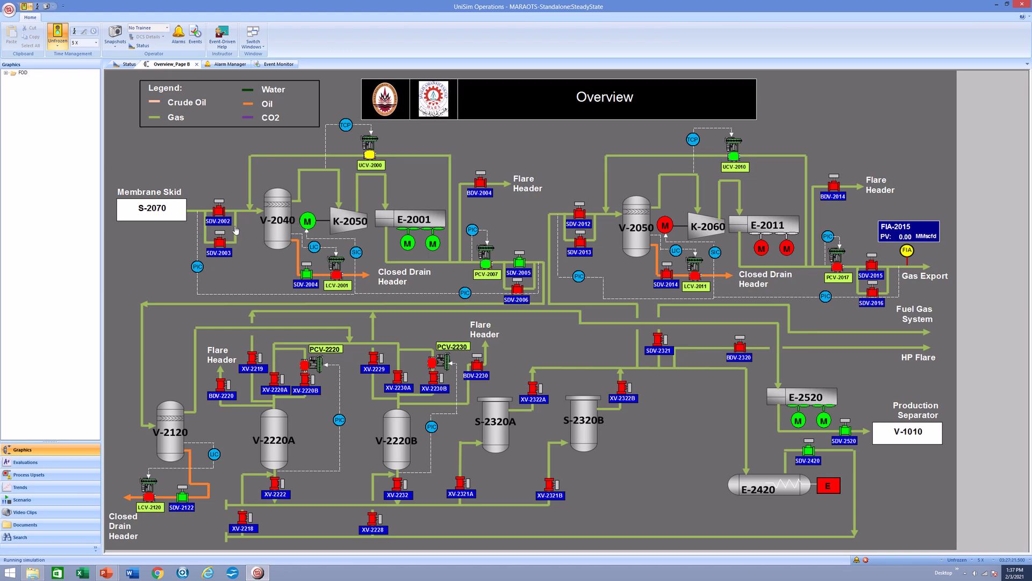
pyautogui.click(271, 231)
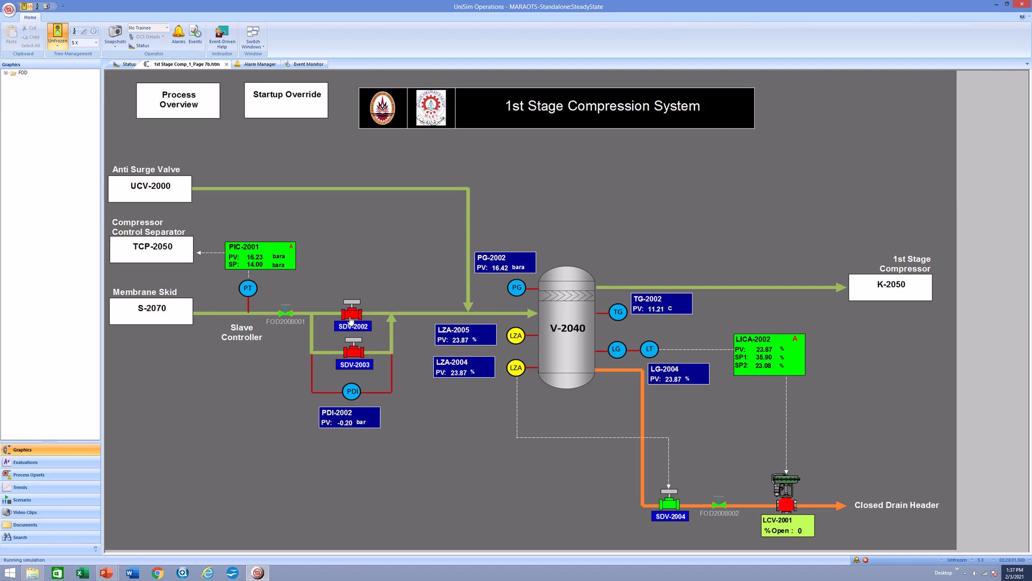
pyautogui.click(893, 295)
pyautogui.click(897, 312)
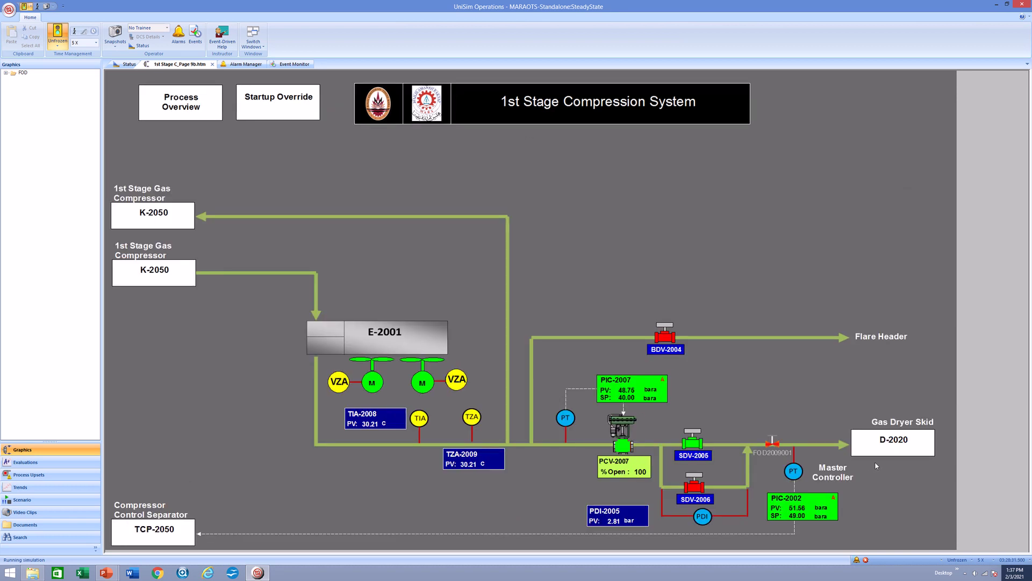
pyautogui.click(856, 559)
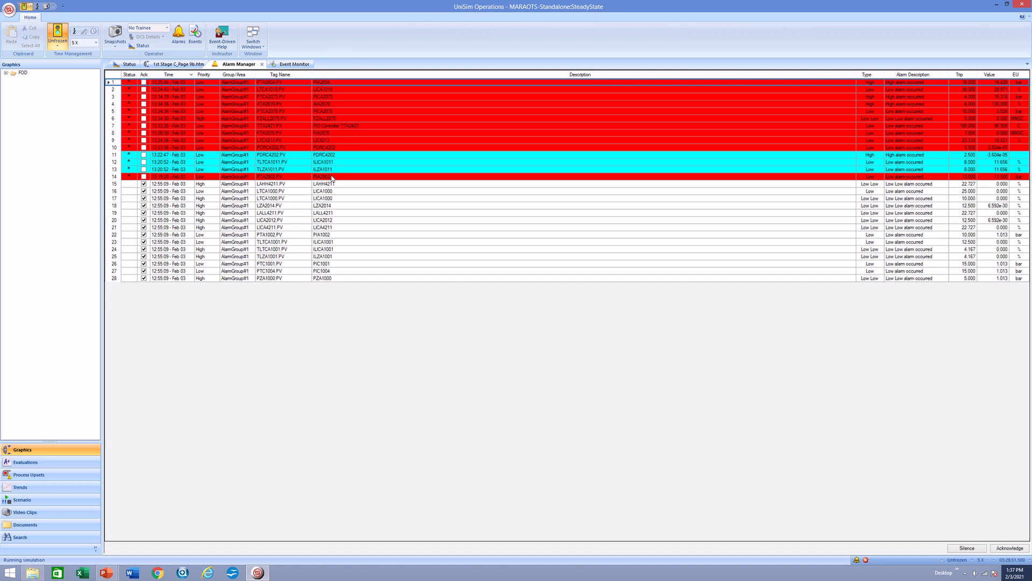
pyautogui.click(182, 65)
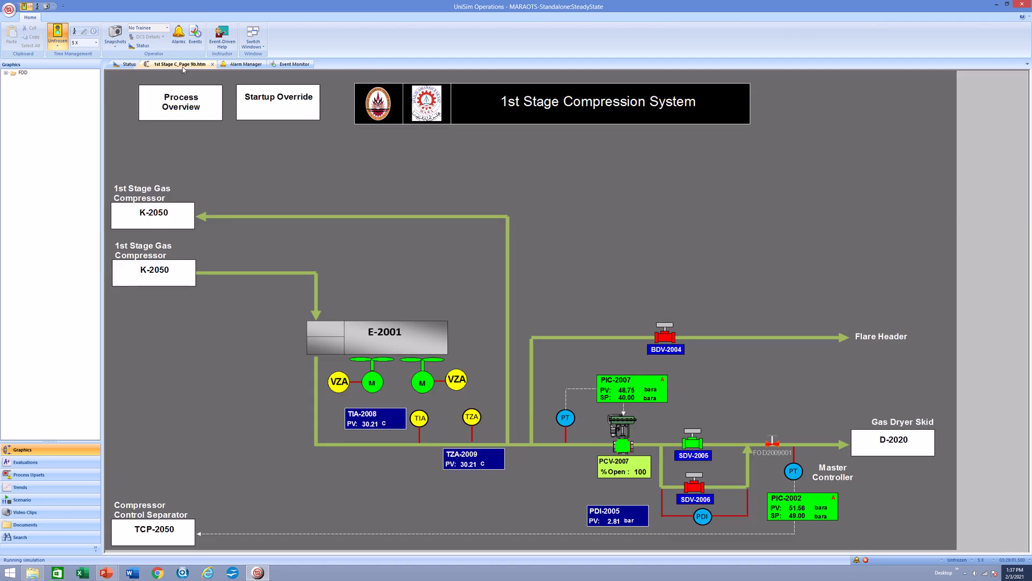
pyautogui.click(917, 449)
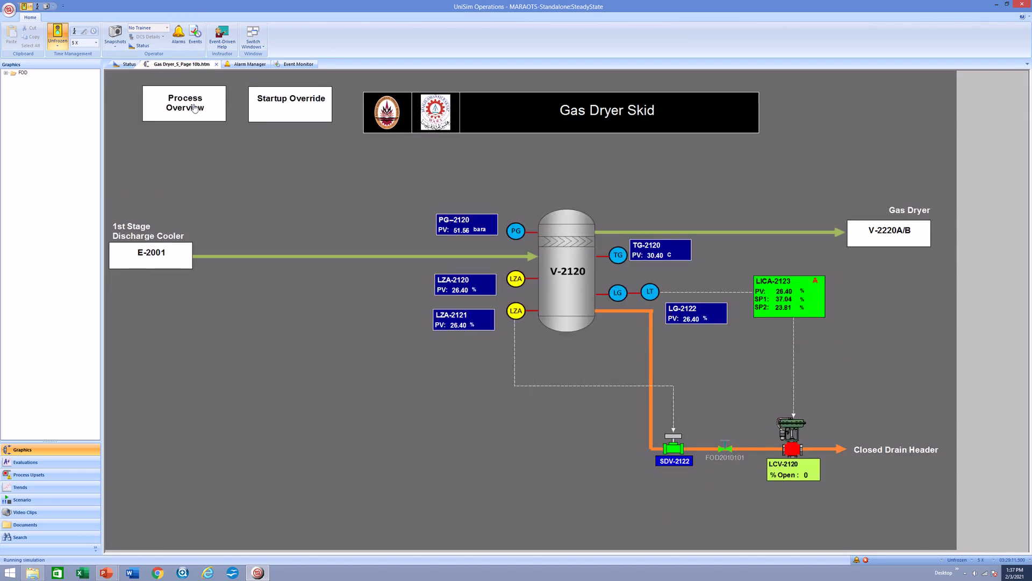
pyautogui.click(212, 107)
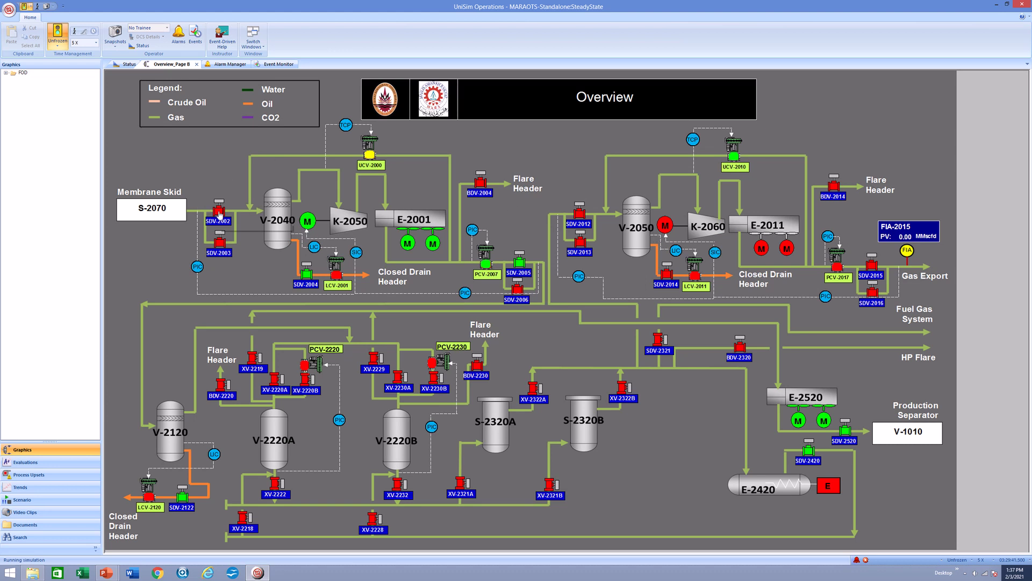
pyautogui.click(540, 288)
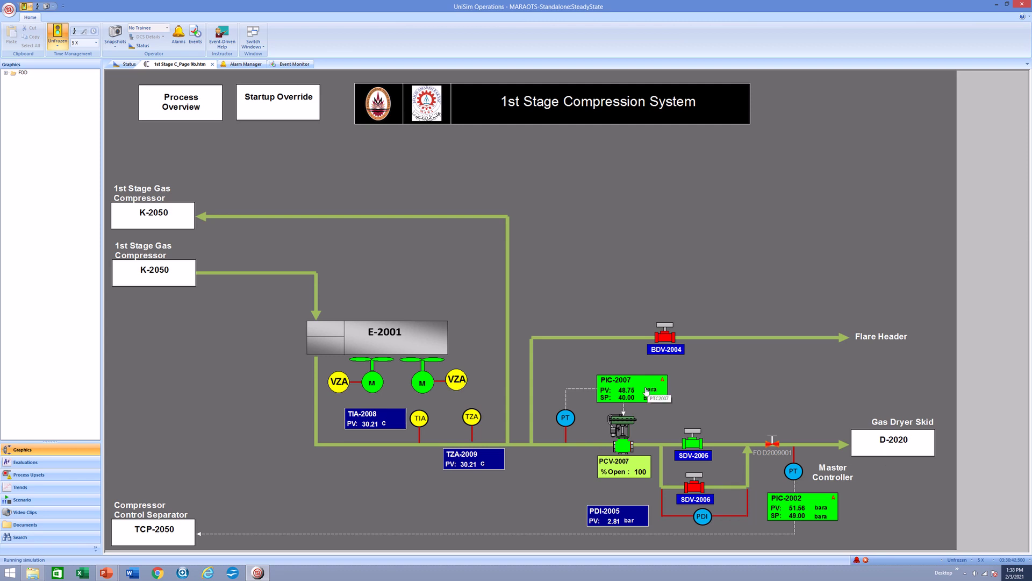
pyautogui.click(185, 270)
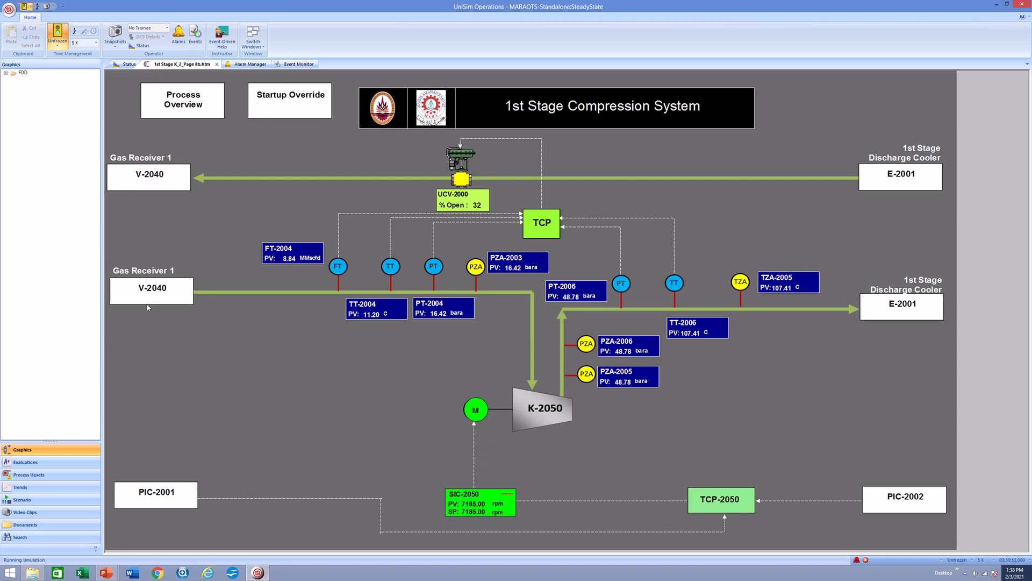
# Step: Set the high and low setpoints of level controller LICA-2002 on V-2040 to 20 % and close drain shutdown valve SDV-2004
pyautogui.click(150, 291)
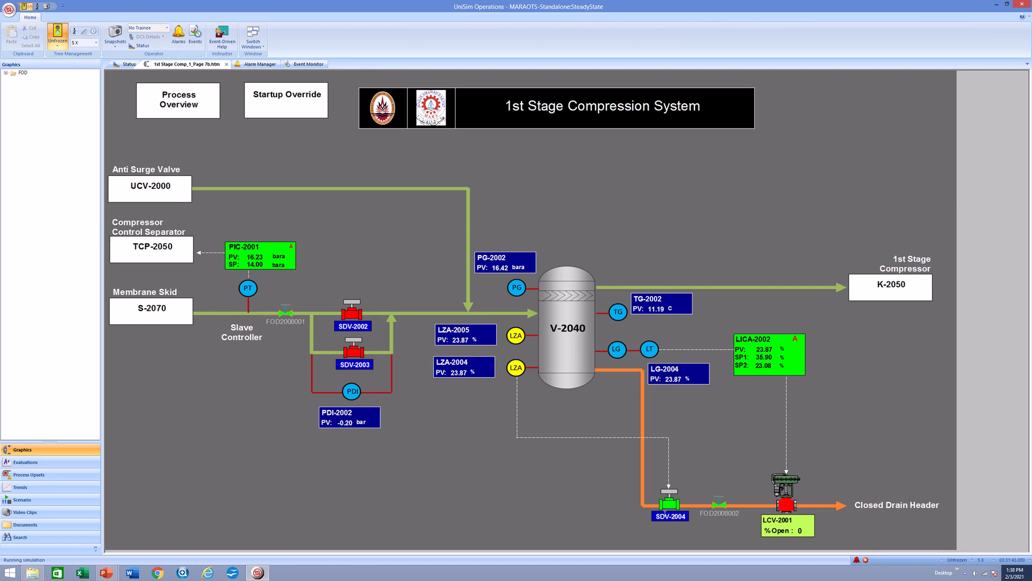
pyautogui.click(752, 367)
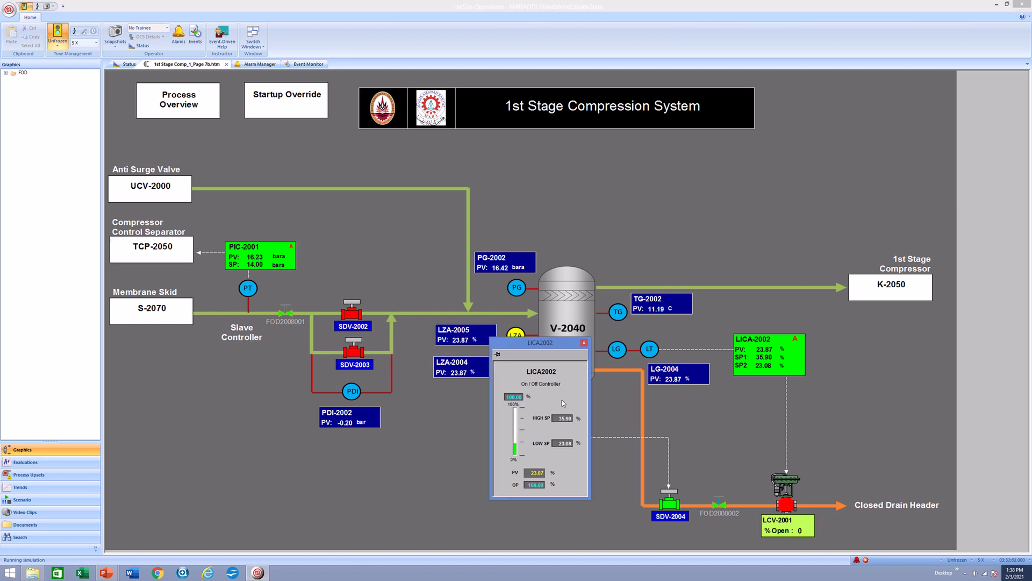
pyautogui.click(562, 419)
pyautogui.write('20')
pyautogui.press('Return')
pyautogui.click(555, 441)
pyautogui.write('20')
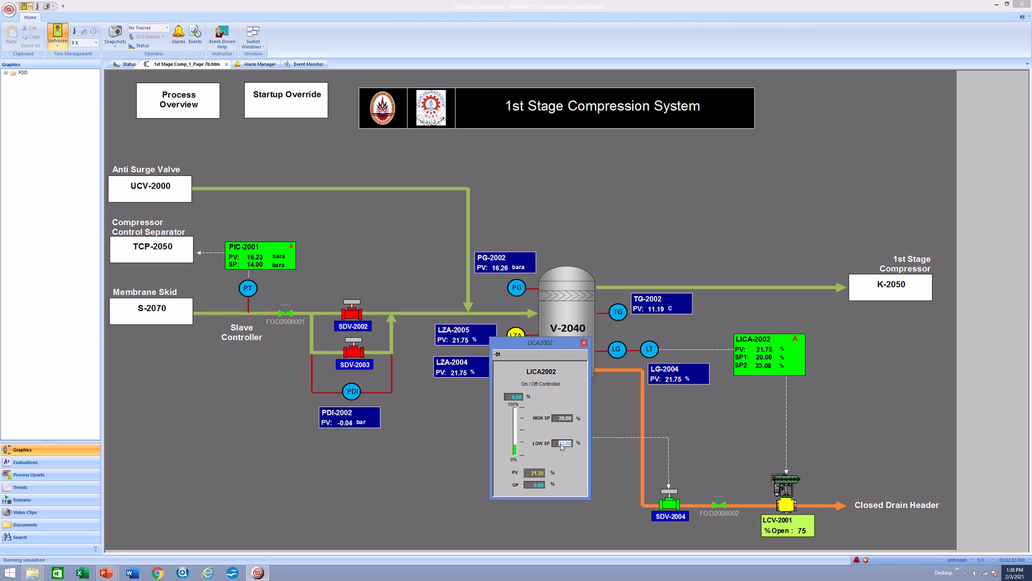
pyautogui.press('Return')
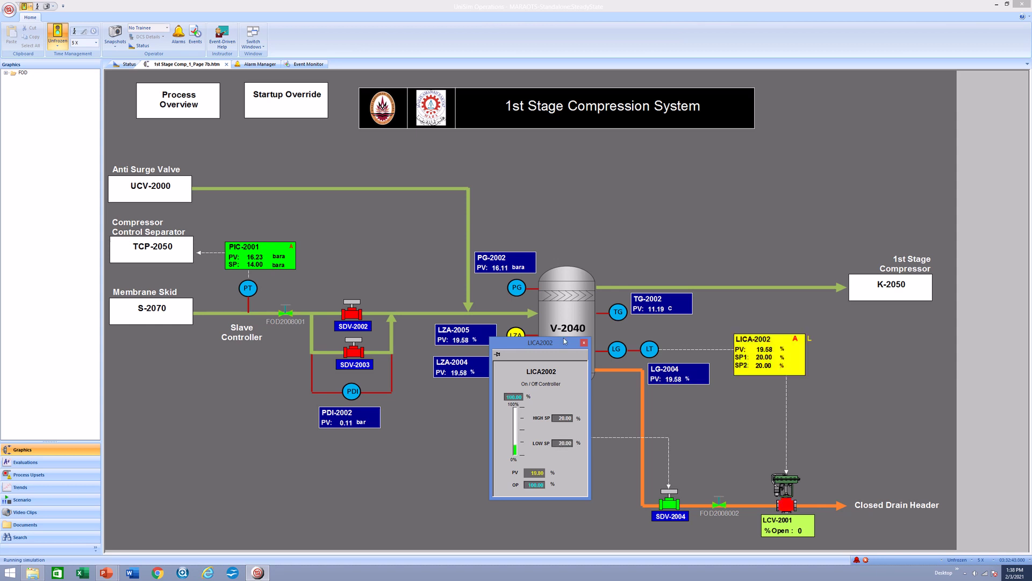
pyautogui.click(584, 342)
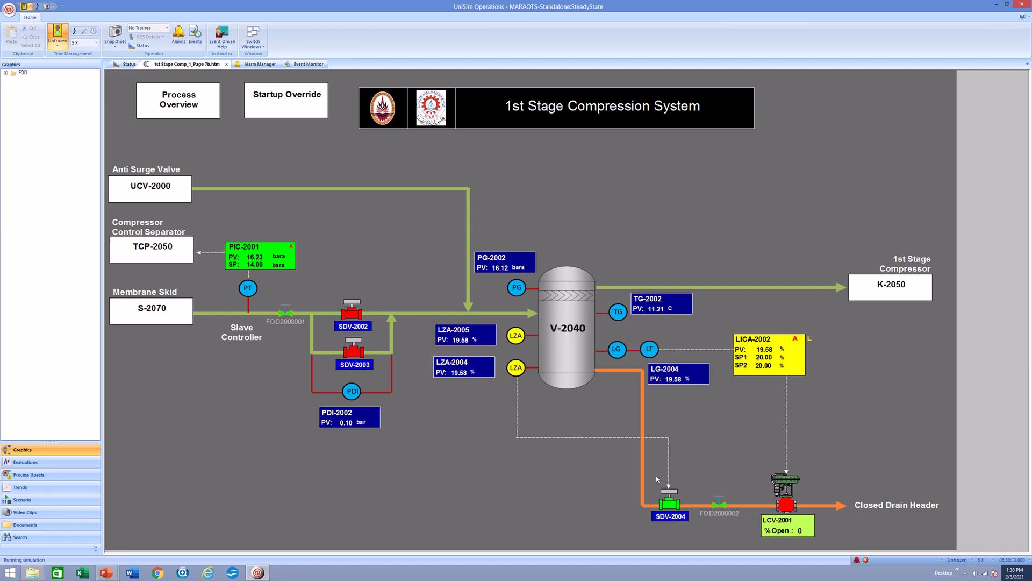
pyautogui.click(672, 505)
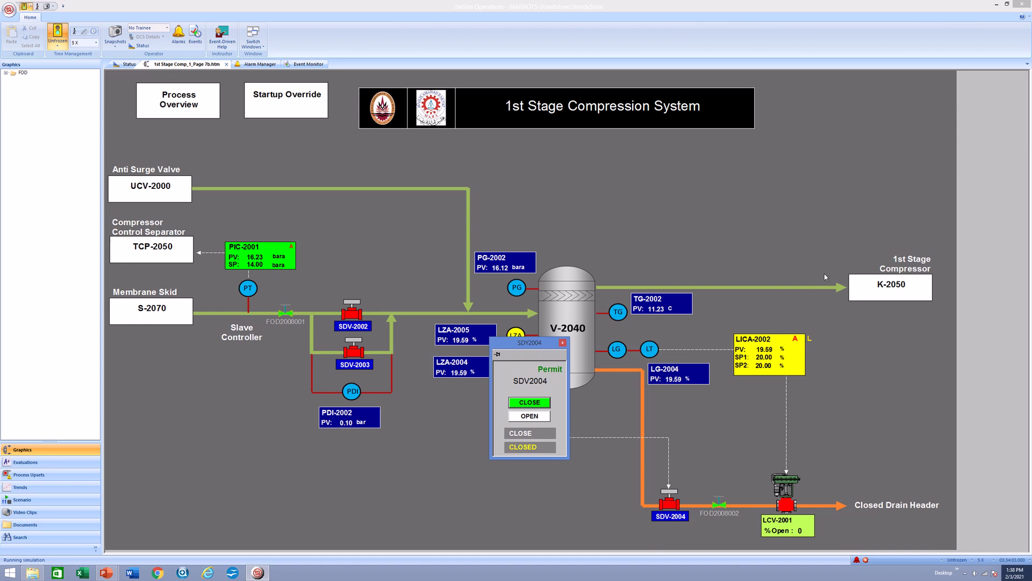
# Step: Close shutdown valve SDV-2005 on the first-stage discharge line to gas dryer skid D-2020
pyautogui.click(882, 287)
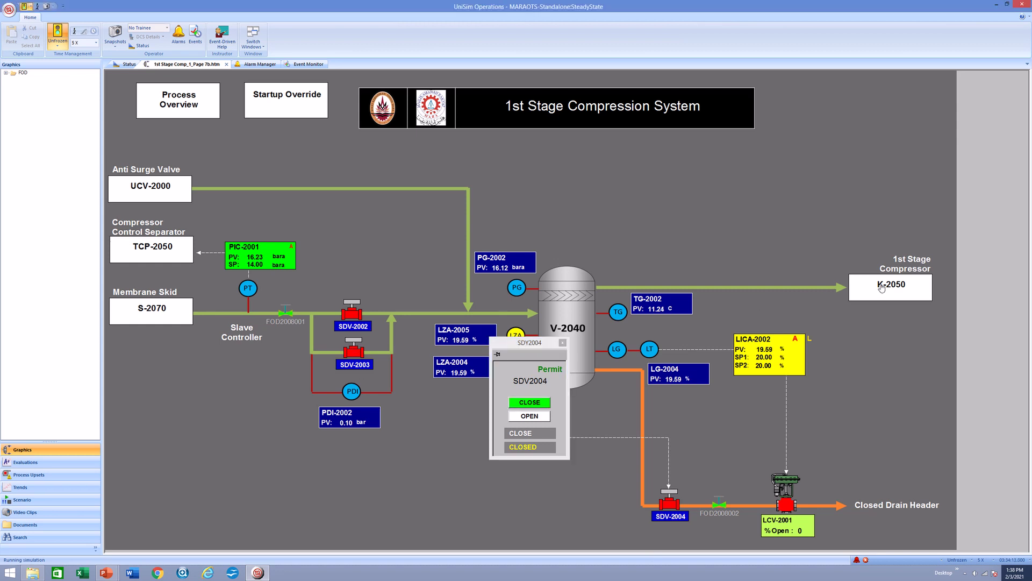
pyautogui.click(887, 315)
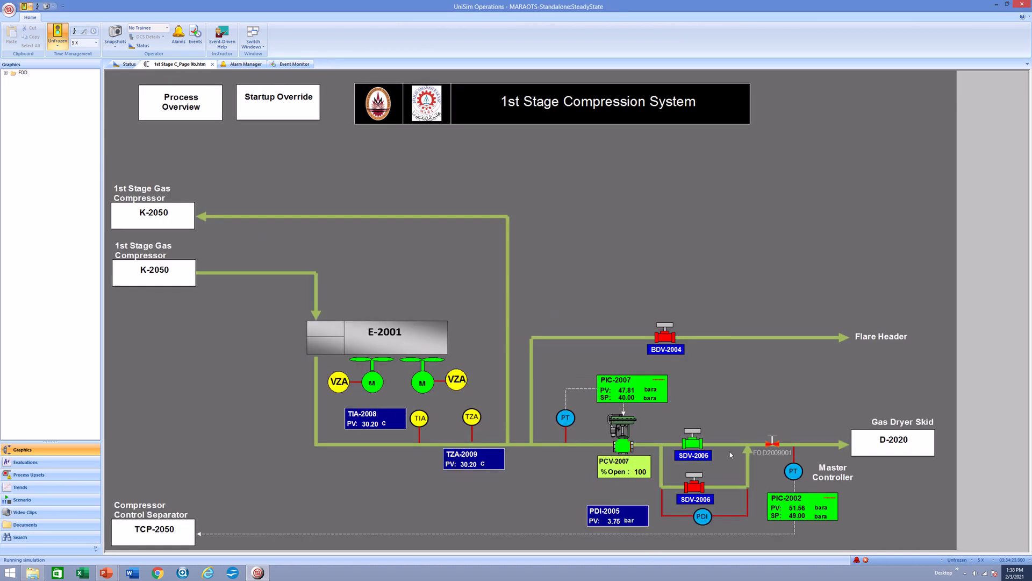
pyautogui.click(699, 445)
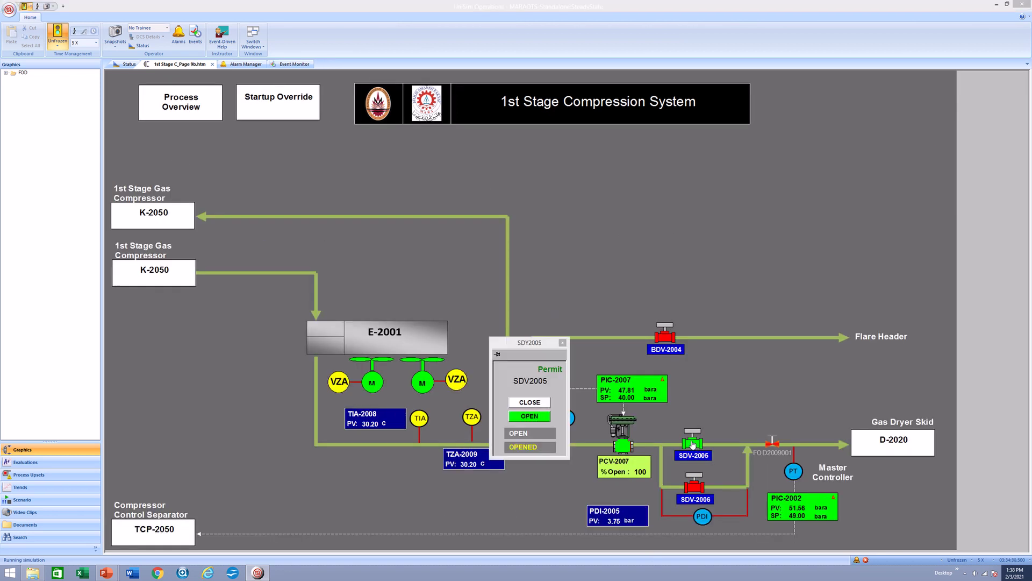
pyautogui.click(538, 406)
pyautogui.click(562, 343)
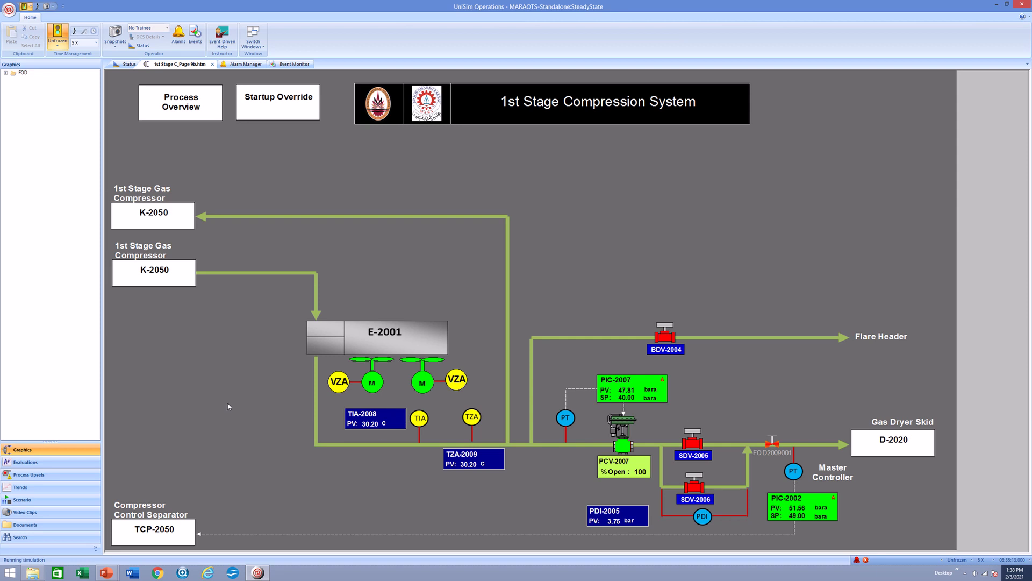
# Step: Switch off the motor of first-stage compressor K-2050
pyautogui.click(160, 273)
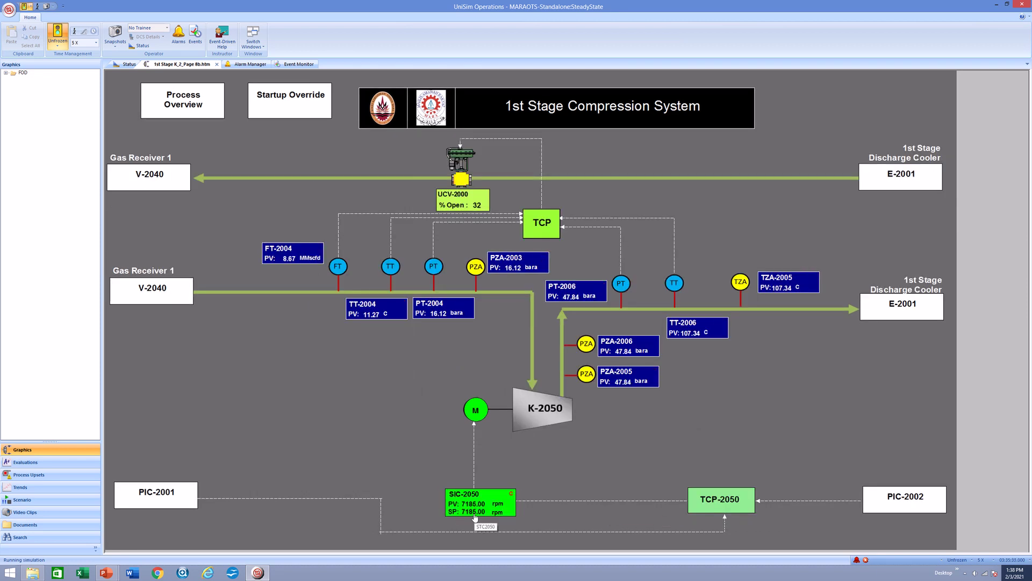
pyautogui.click(481, 409)
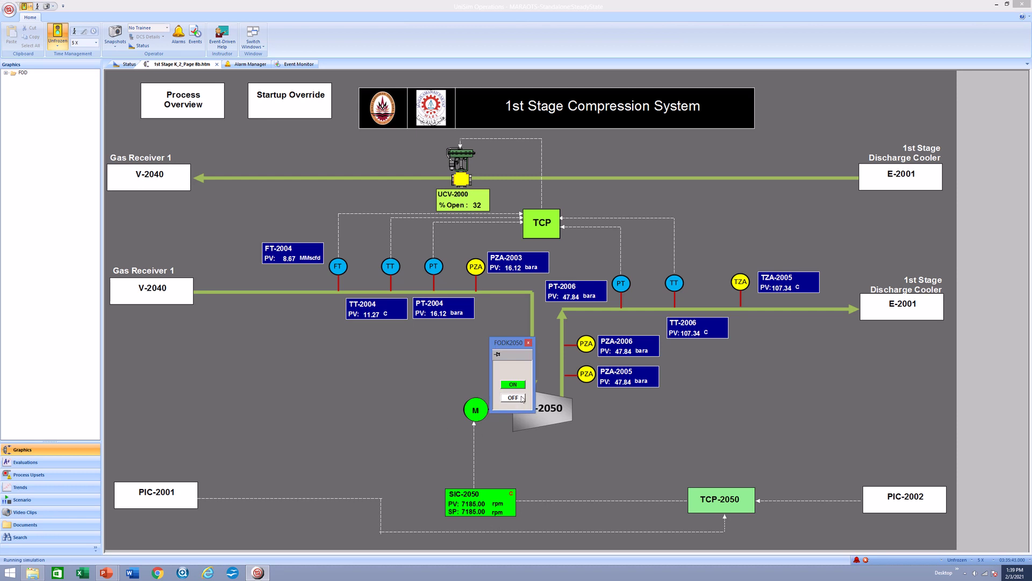
pyautogui.click(513, 398)
pyautogui.click(529, 343)
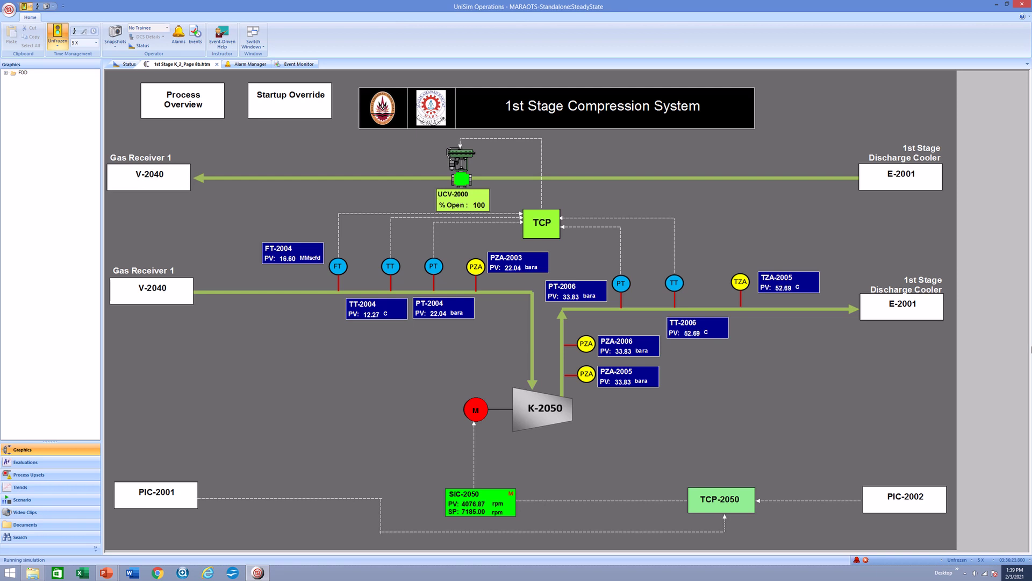
# Step: Switch off both fan motors of first-stage discharge cooler E-2001
pyautogui.click(910, 311)
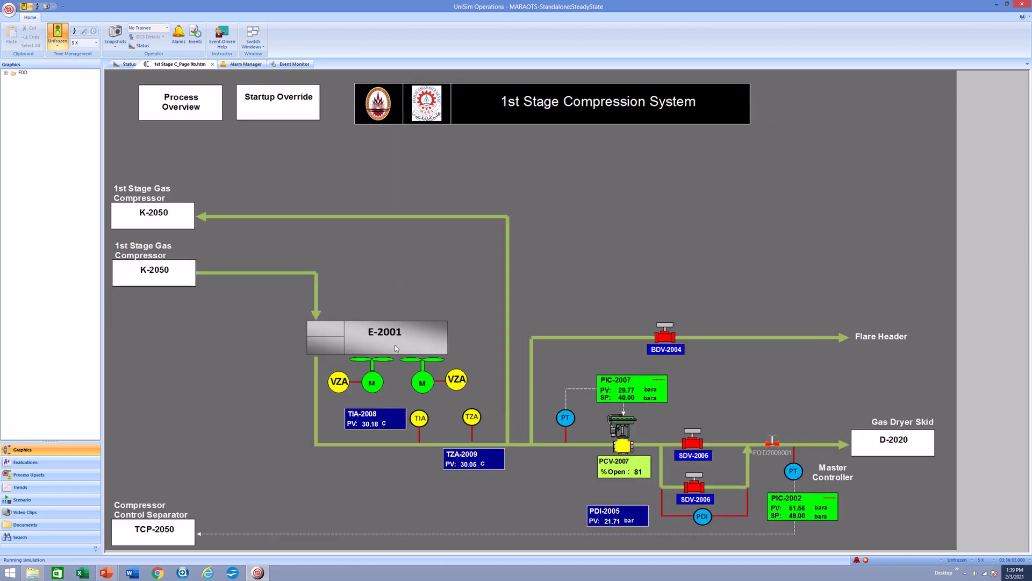
pyautogui.click(371, 385)
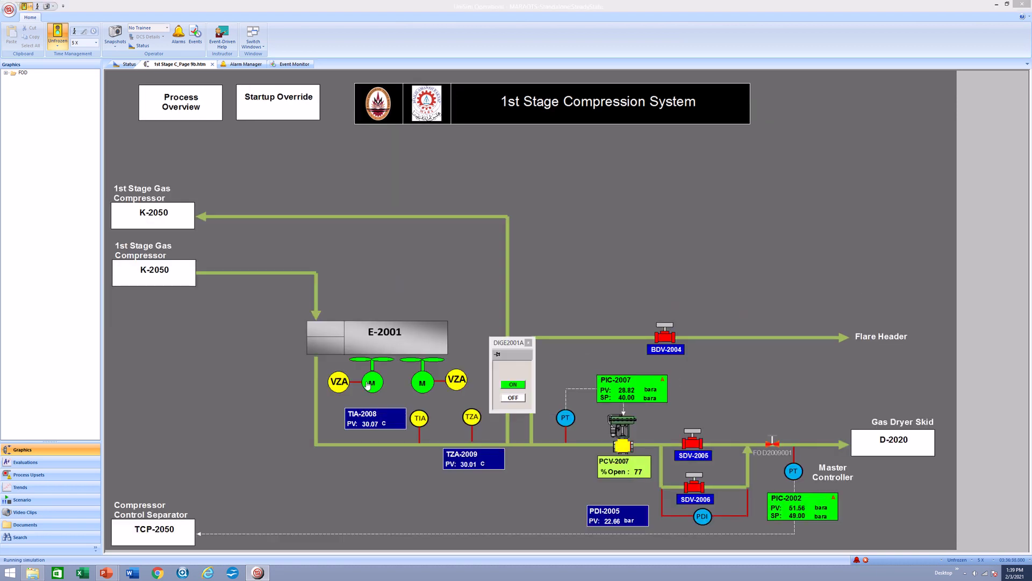
pyautogui.click(515, 399)
pyautogui.click(423, 383)
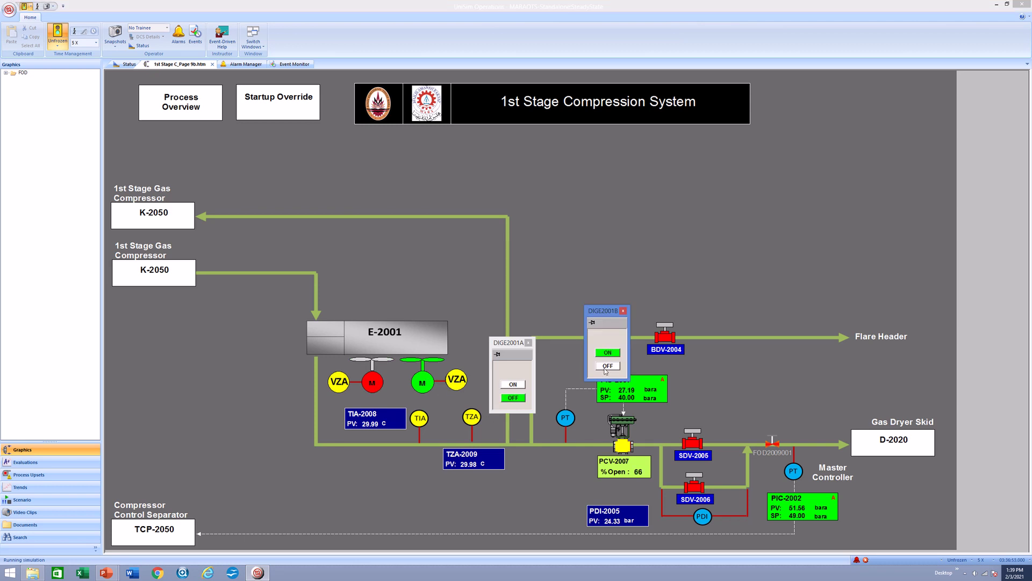
pyautogui.click(607, 367)
# Step: Switch pressure controller PIC-2007 on the first-stage discharge line to manual
pyautogui.click(914, 441)
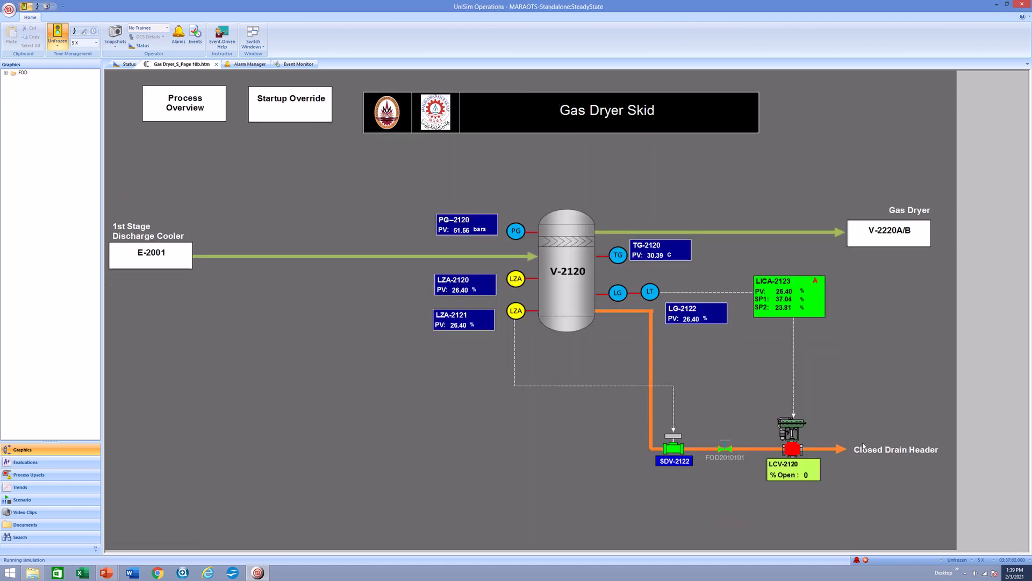
pyautogui.click(209, 104)
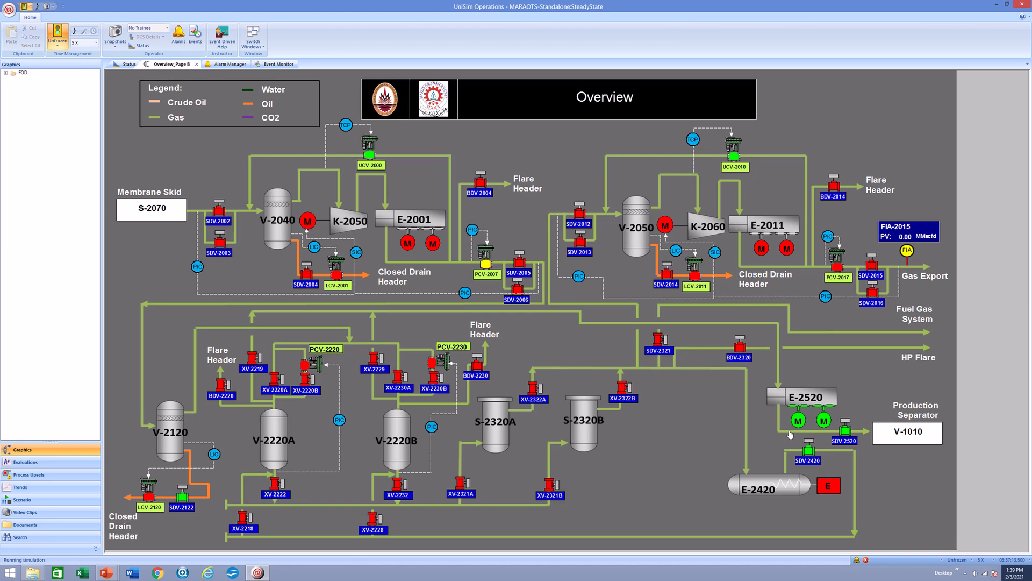
pyautogui.click(768, 467)
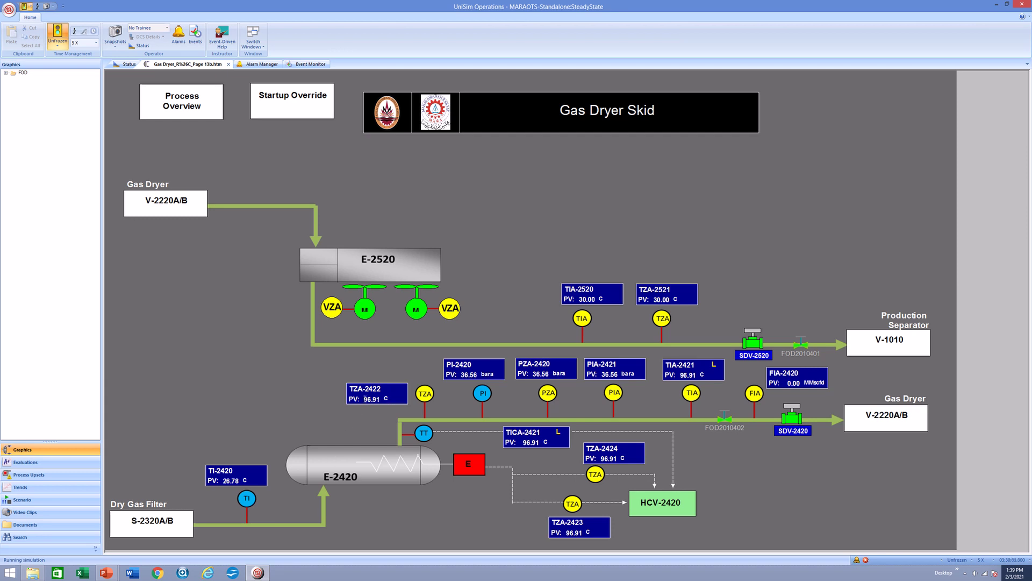
pyautogui.click(208, 107)
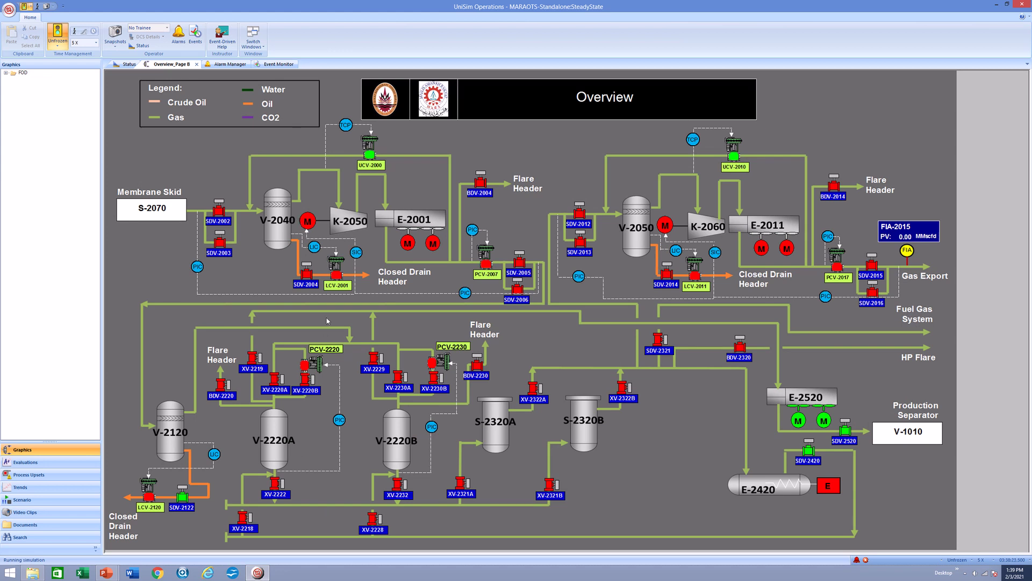
pyautogui.click(374, 265)
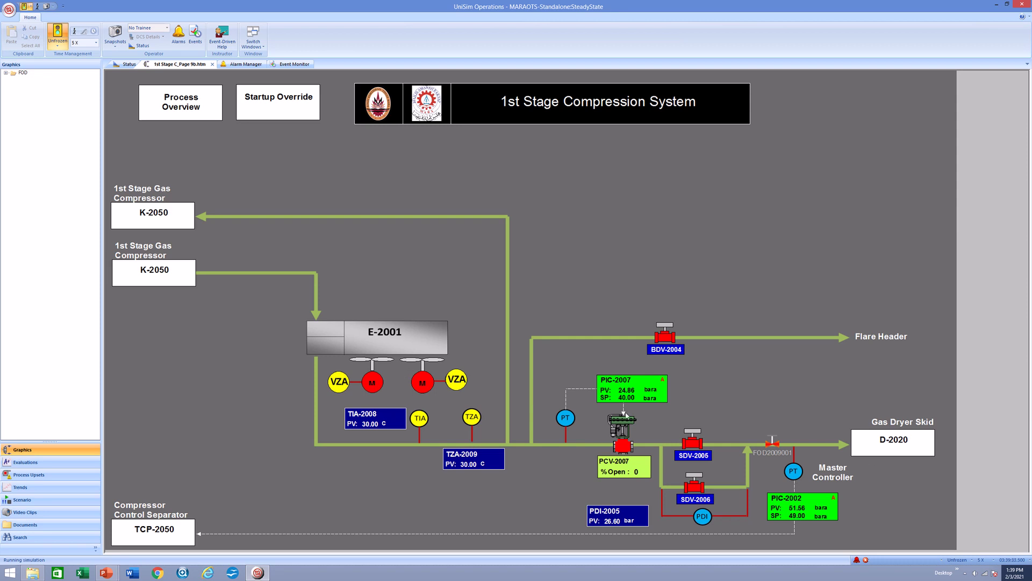
pyautogui.click(637, 393)
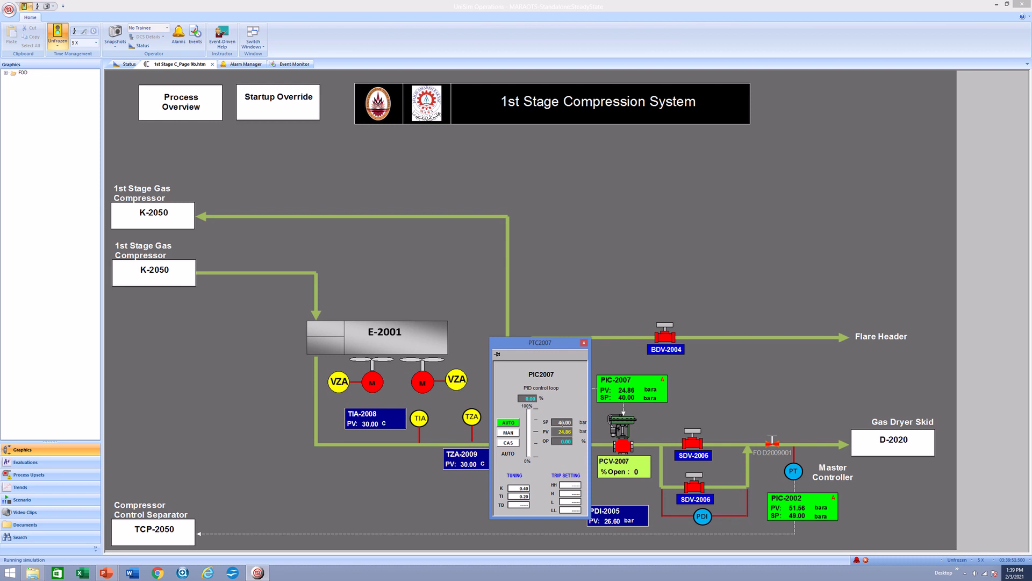
pyautogui.click(508, 432)
pyautogui.click(584, 343)
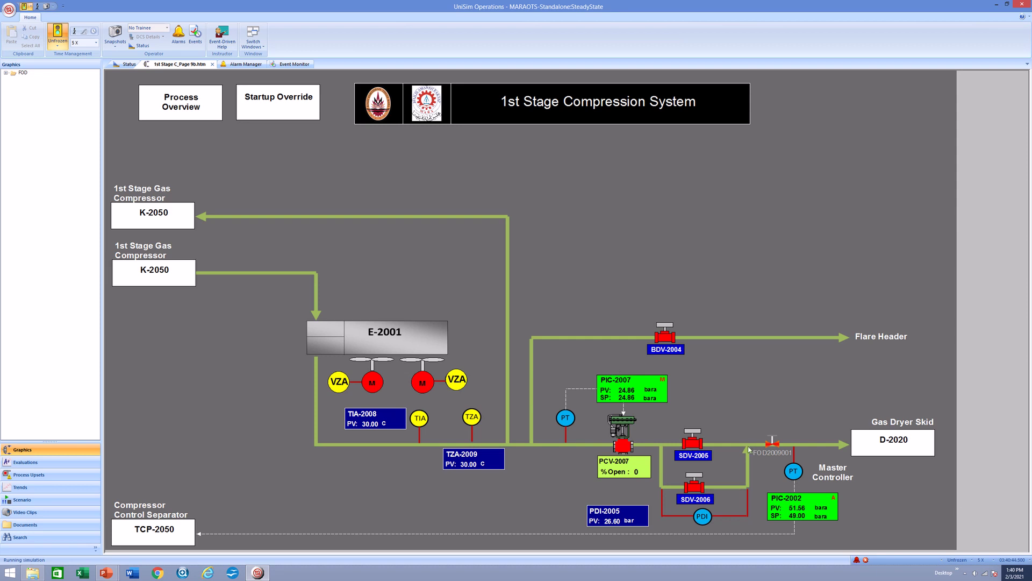
# Step: Set field valve FOD2008001 on the inlet line from membrane skid S-2070 to gas receiver V-2040 to 0
pyautogui.click(153, 281)
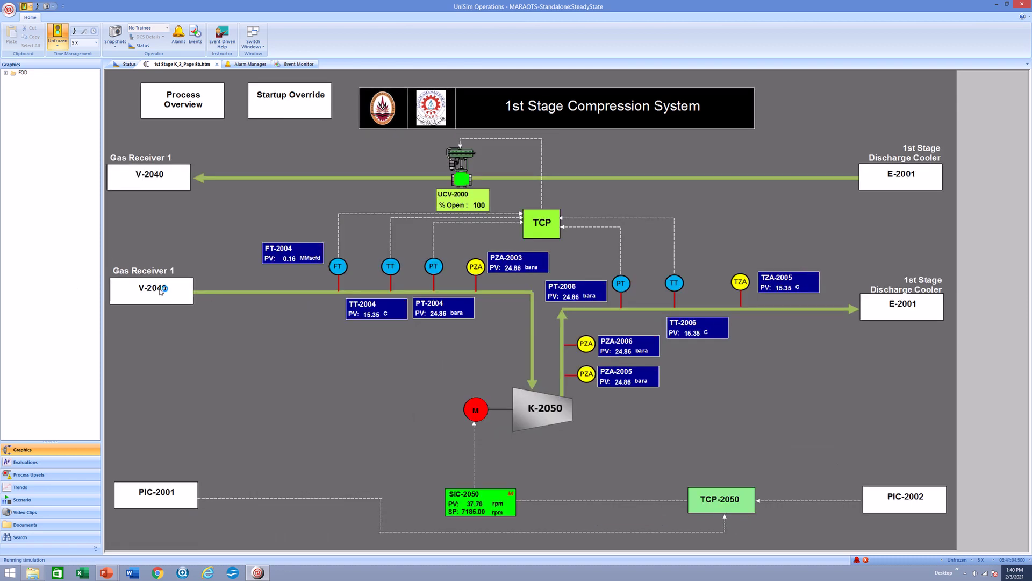
pyautogui.click(163, 293)
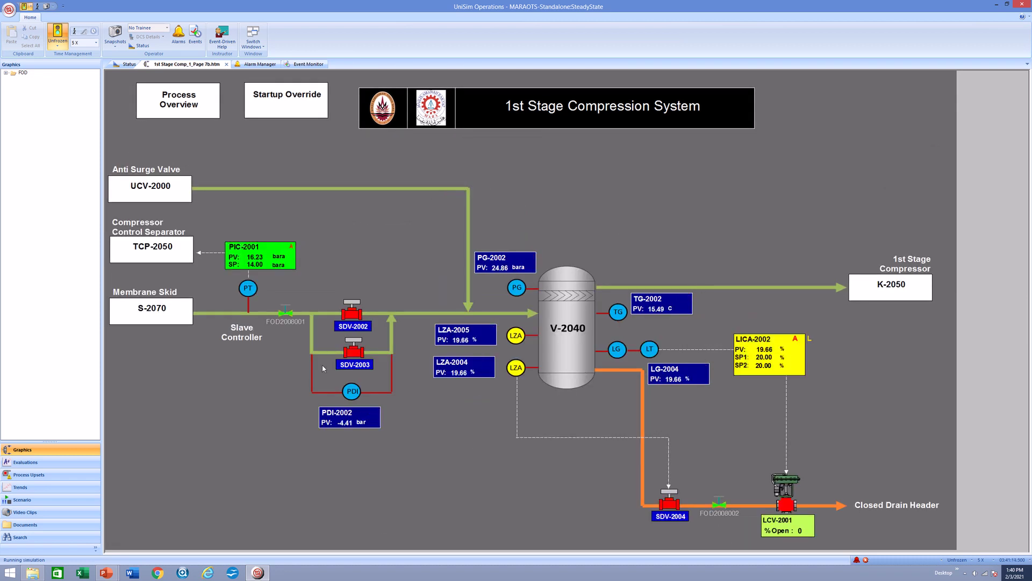
pyautogui.click(286, 312)
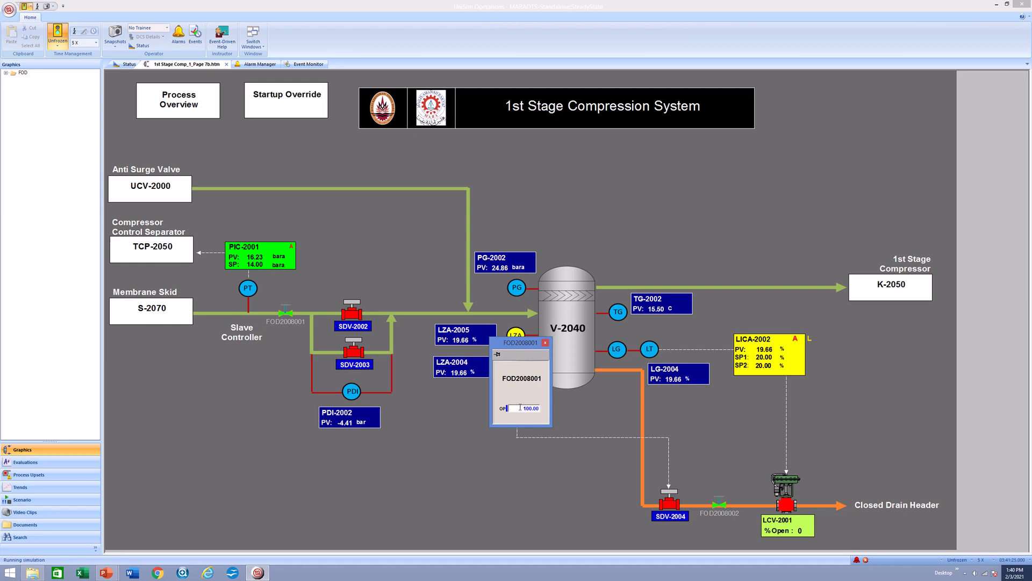
pyautogui.click(520, 408)
pyautogui.write('0')
pyautogui.press('Return')
# Step: Set field valve FOD2008002 on the V-2040 closed drain line to 0
pyautogui.click(720, 504)
pyautogui.click(605, 376)
pyautogui.write('0')
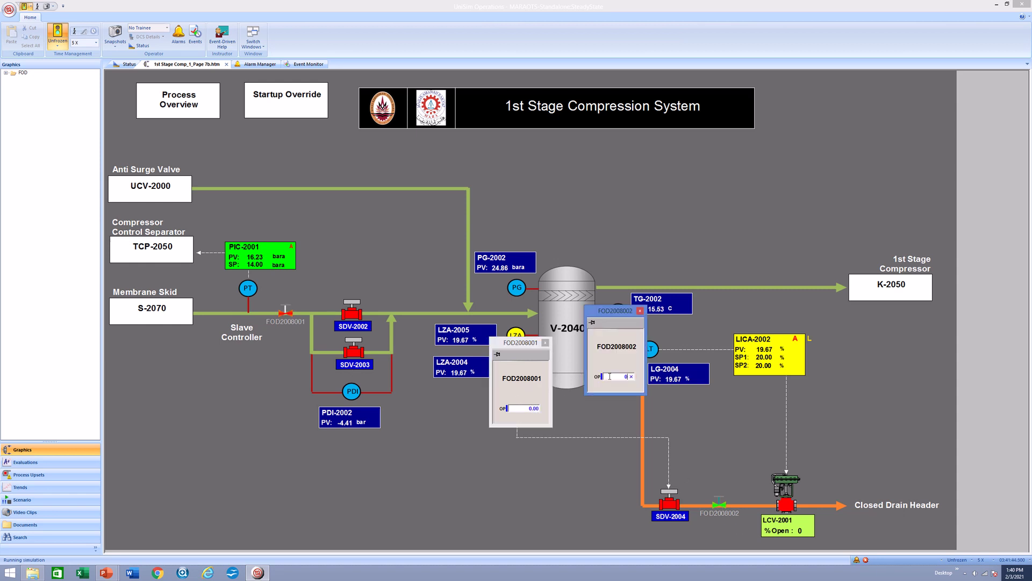
pyautogui.press('Return')
pyautogui.click(545, 352)
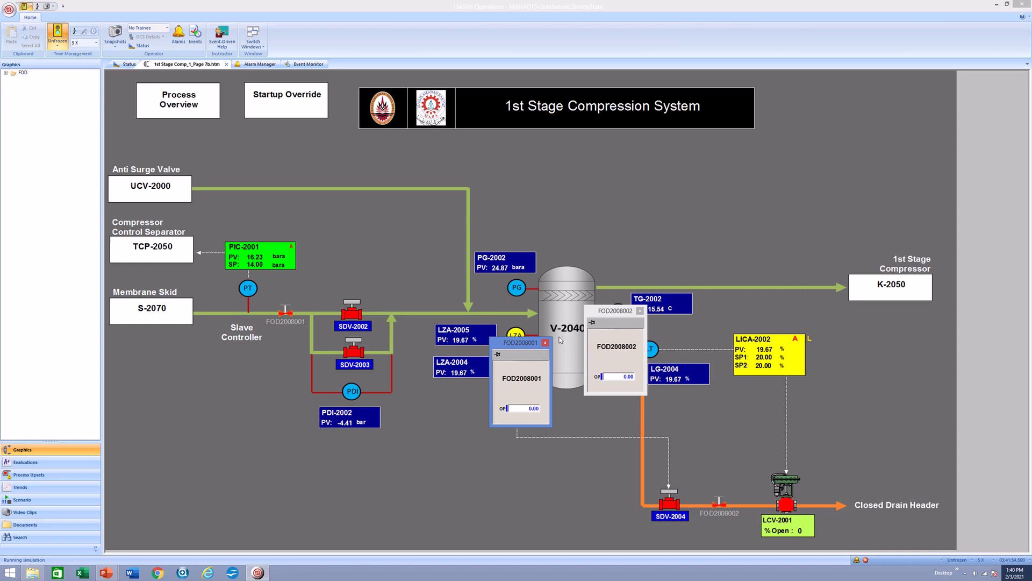
pyautogui.click(545, 343)
pyautogui.click(640, 310)
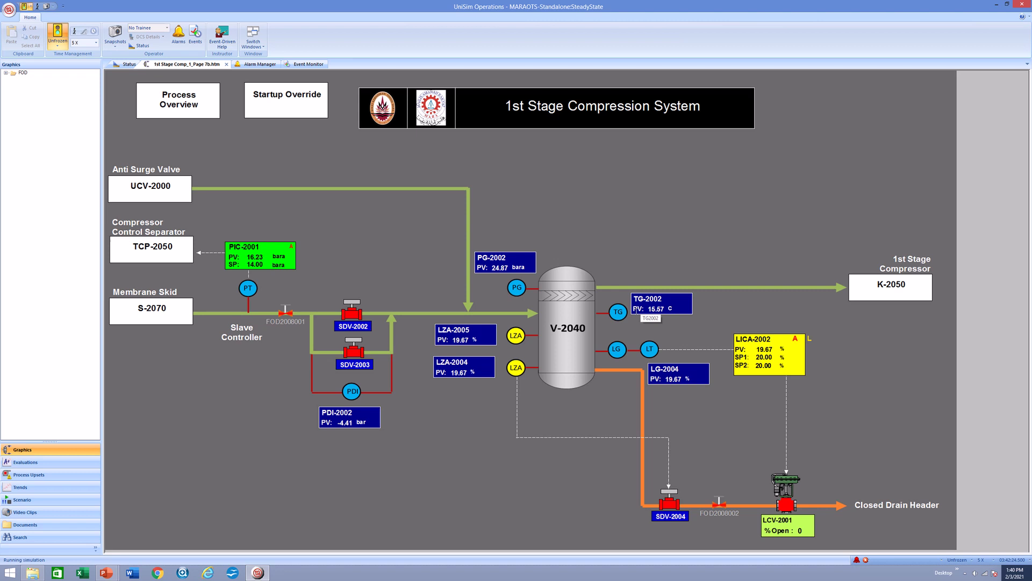
# Step: Check the K-2050 and E-2001 displays and the control loop settings of inlet pressure controller PIC-2001
pyautogui.click(889, 296)
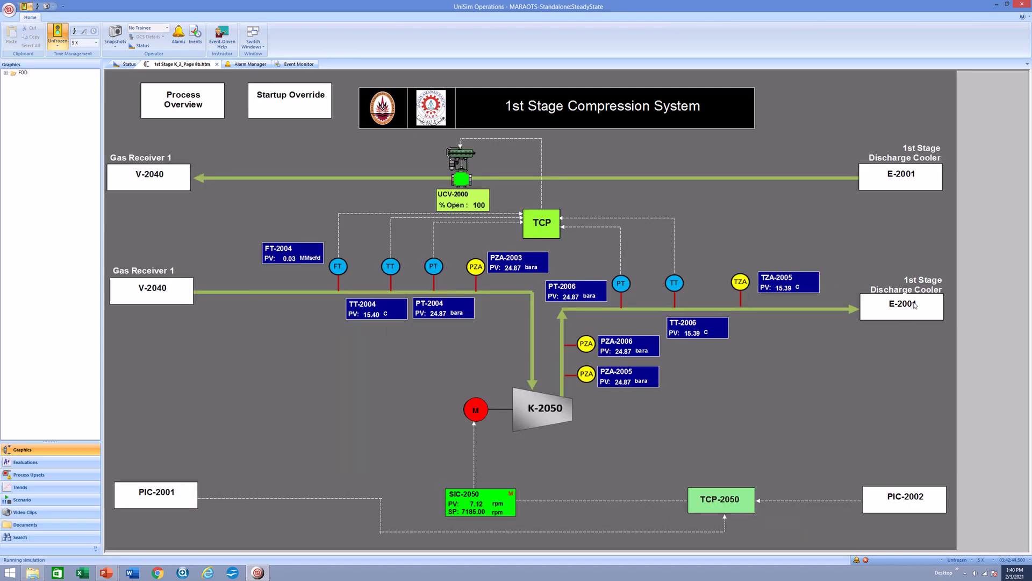
pyautogui.click(914, 305)
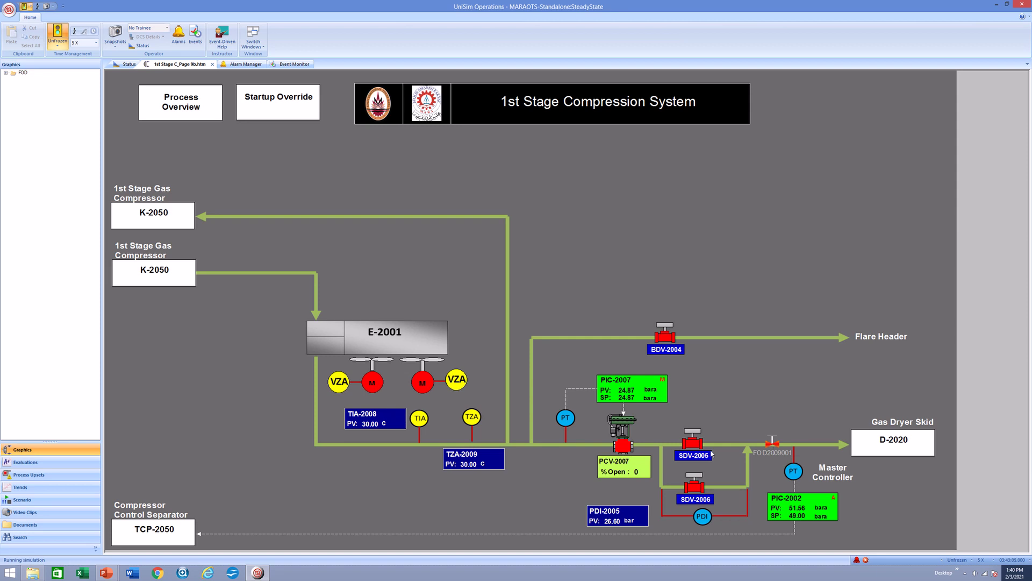
pyautogui.click(144, 276)
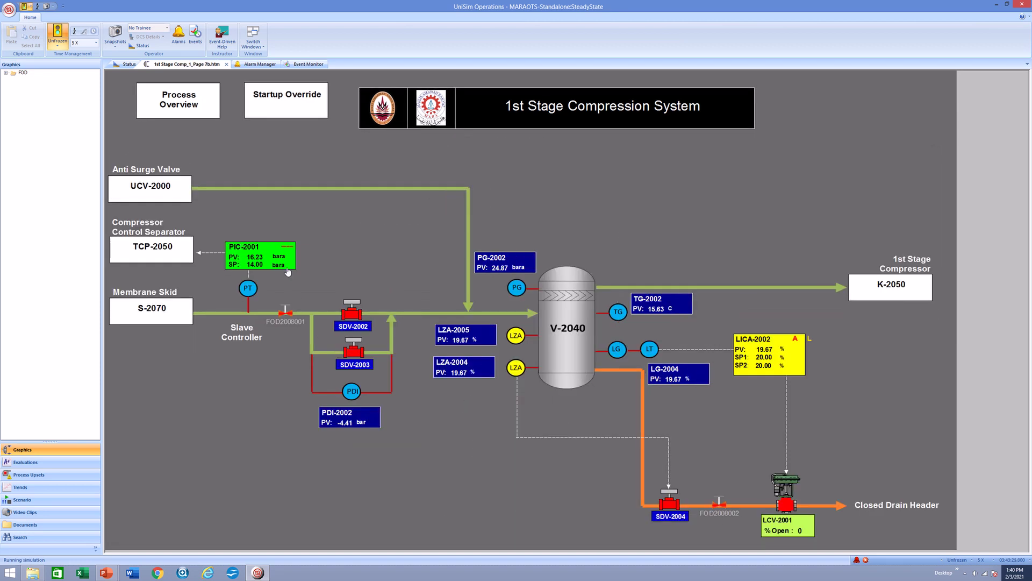
pyautogui.click(276, 266)
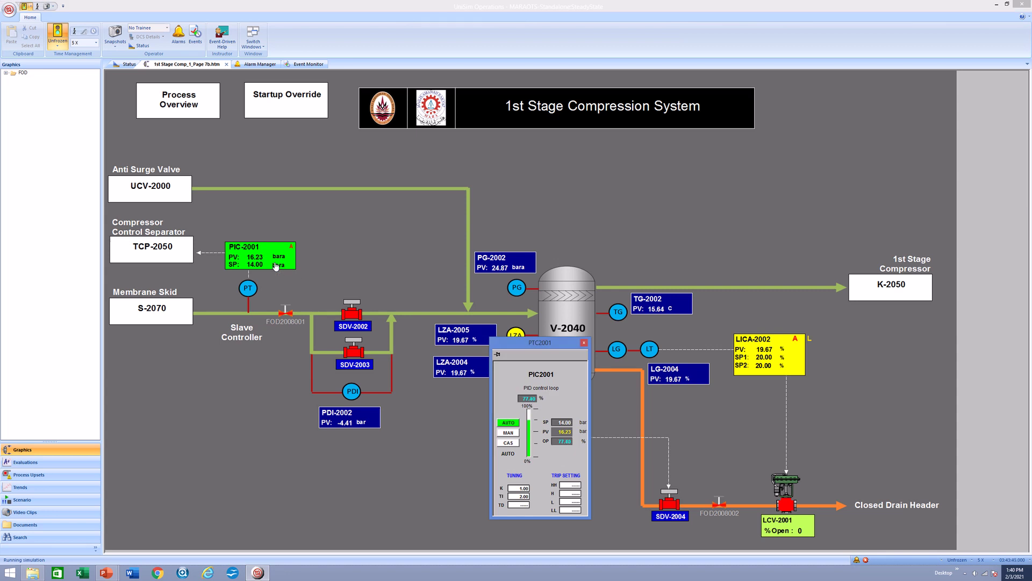
pyautogui.click(584, 343)
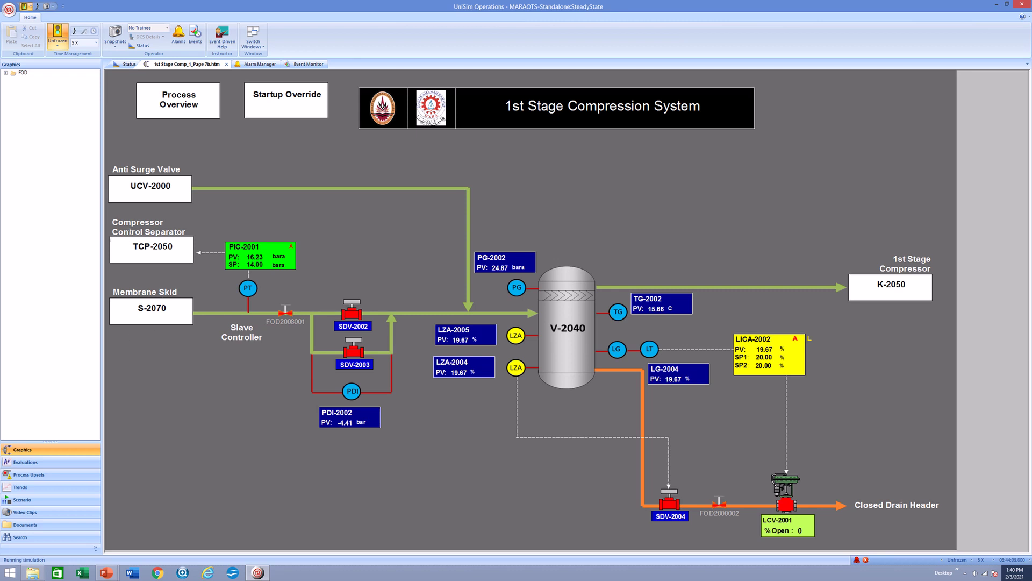
# Step: Switch flare pressure controller PIC-1011 on production separator V-1010 to manual
pyautogui.click(150, 313)
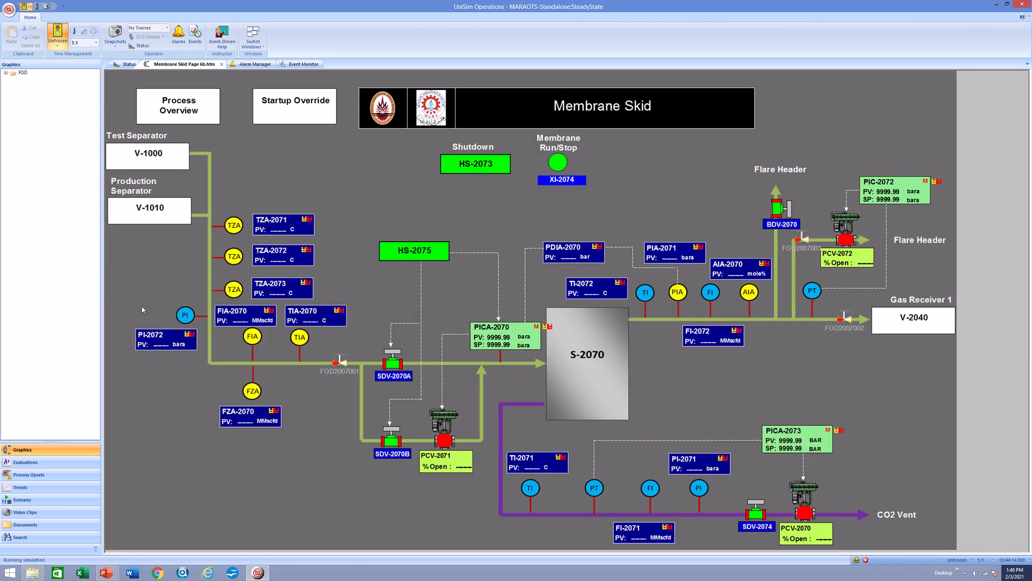
pyautogui.click(151, 217)
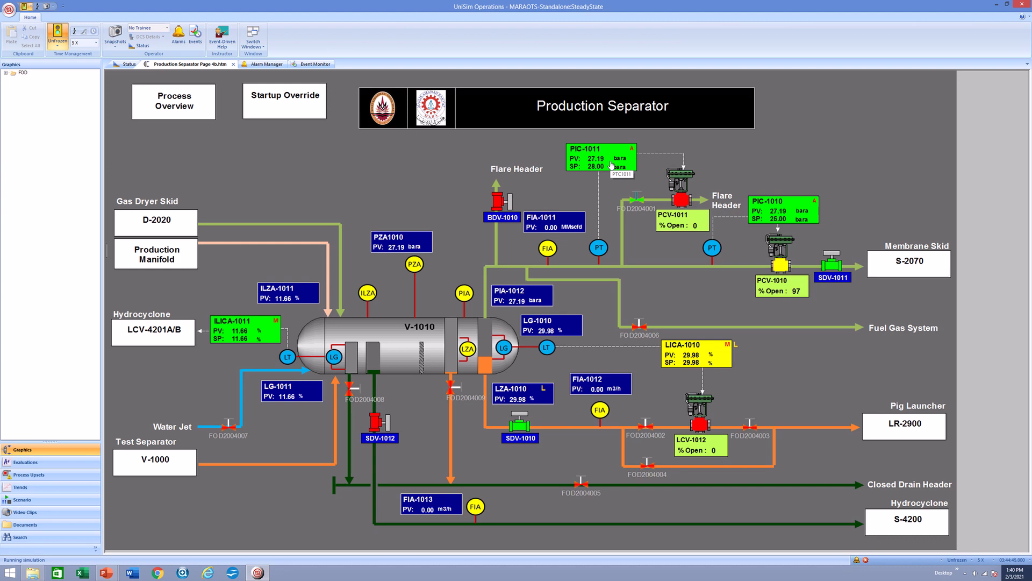
pyautogui.click(611, 165)
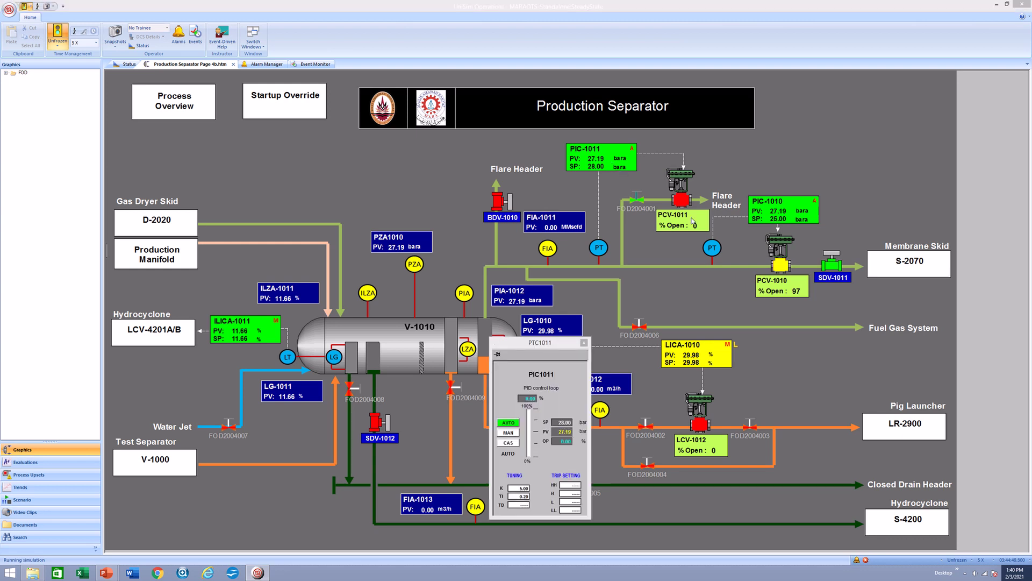
pyautogui.click(508, 433)
pyautogui.click(585, 342)
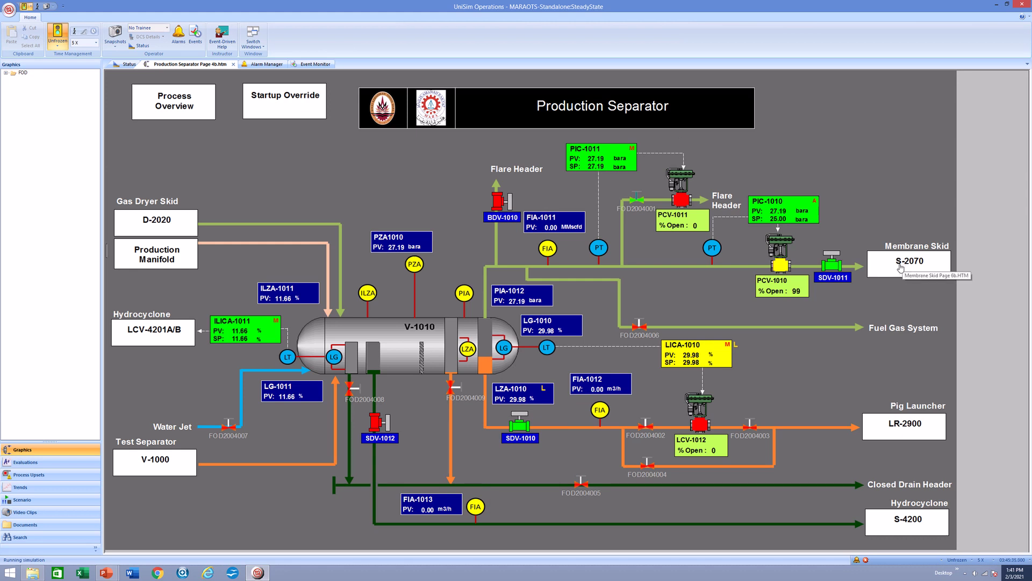
# Step: Set field valve FOD2004001 on the production separator's flare line upstream of PCV-1011 to 0
pyautogui.click(641, 202)
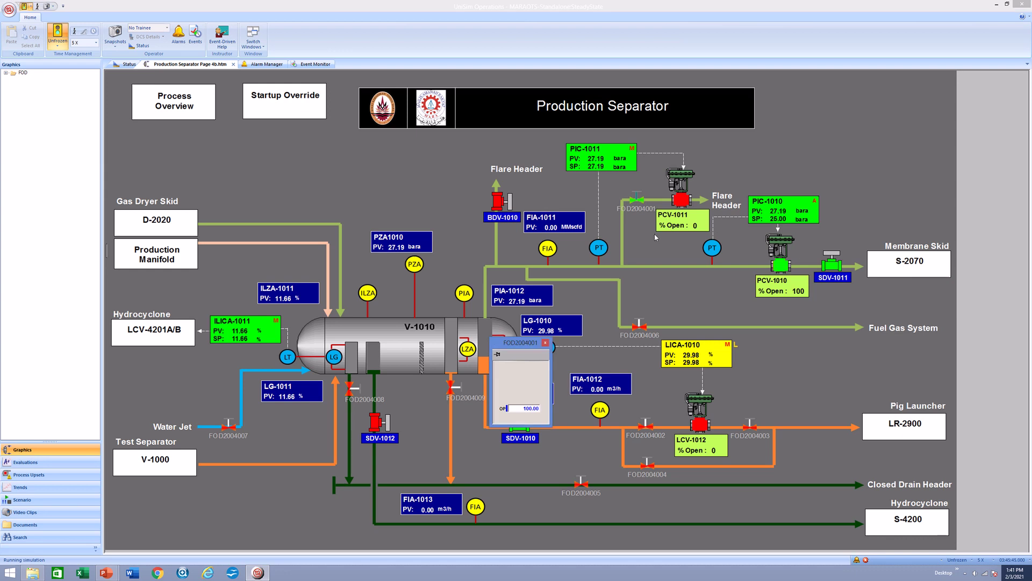
pyautogui.doubleClick(528, 409)
pyautogui.write('0')
pyautogui.press('Return')
pyautogui.click(903, 265)
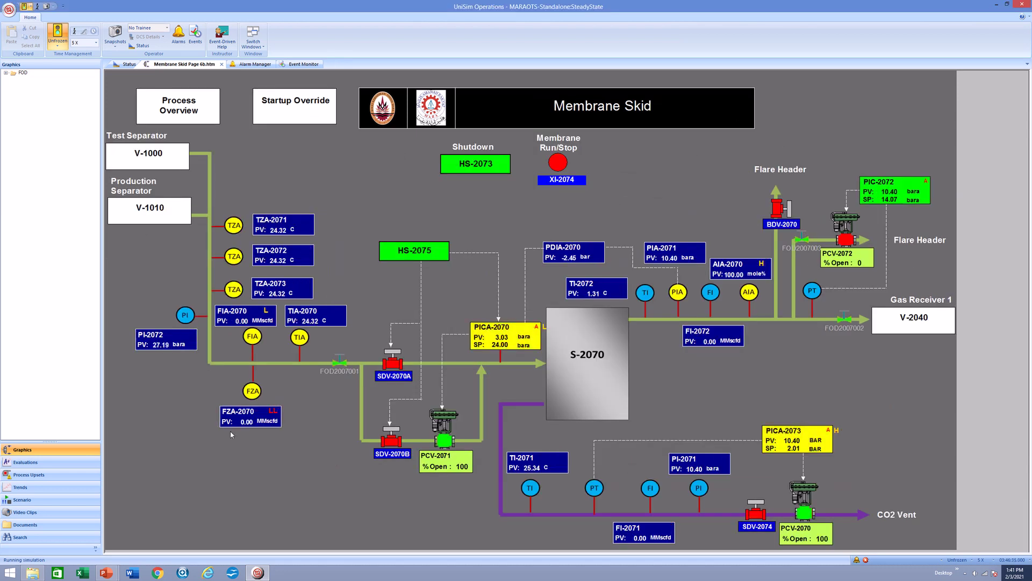
pyautogui.click(906, 318)
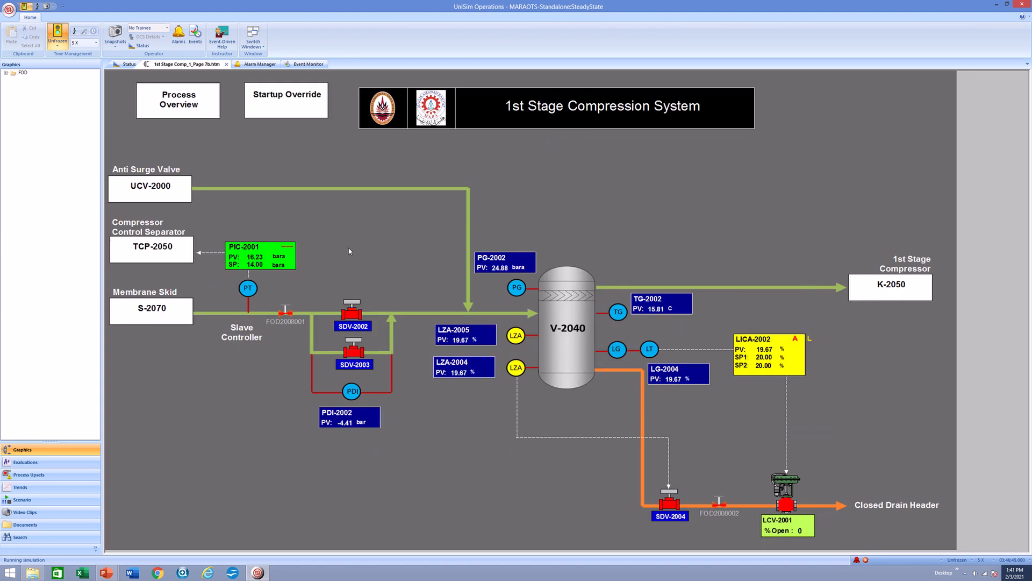
# Step: On the membrane skid, switch inlet pressure controller PICA-2070 to manual and set its output to 0 %
pyautogui.click(155, 321)
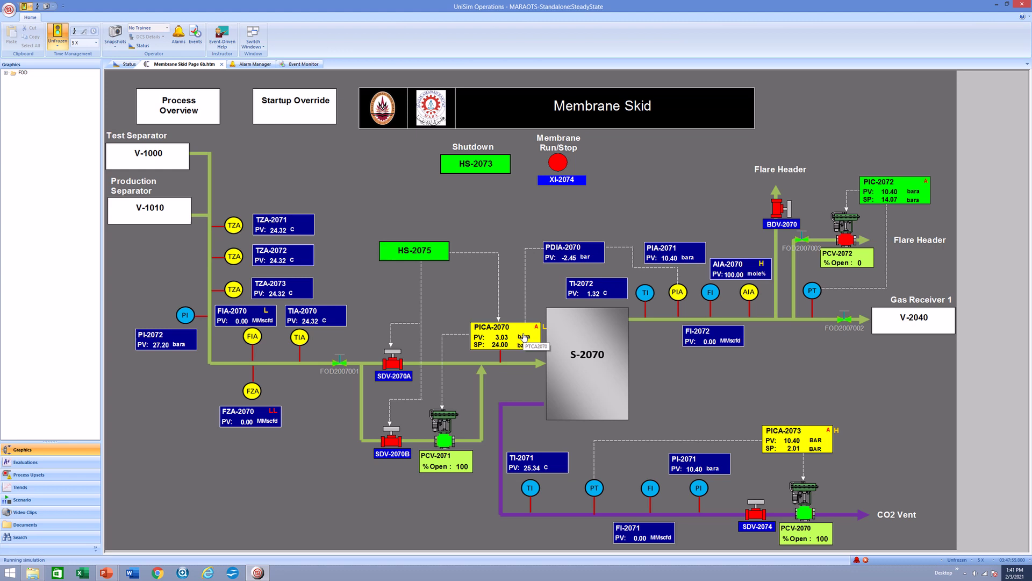
pyautogui.click(524, 336)
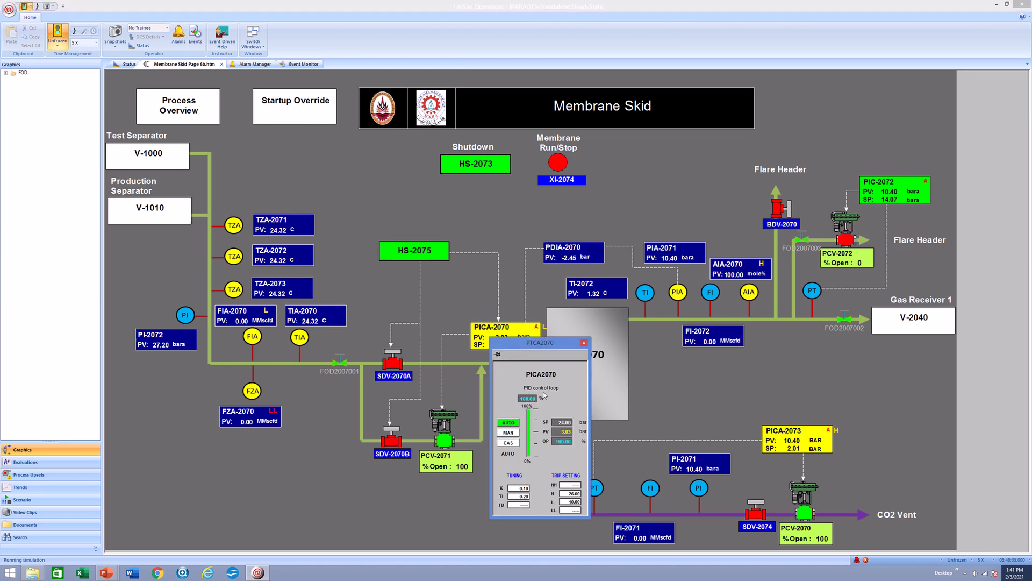
pyautogui.click(584, 344)
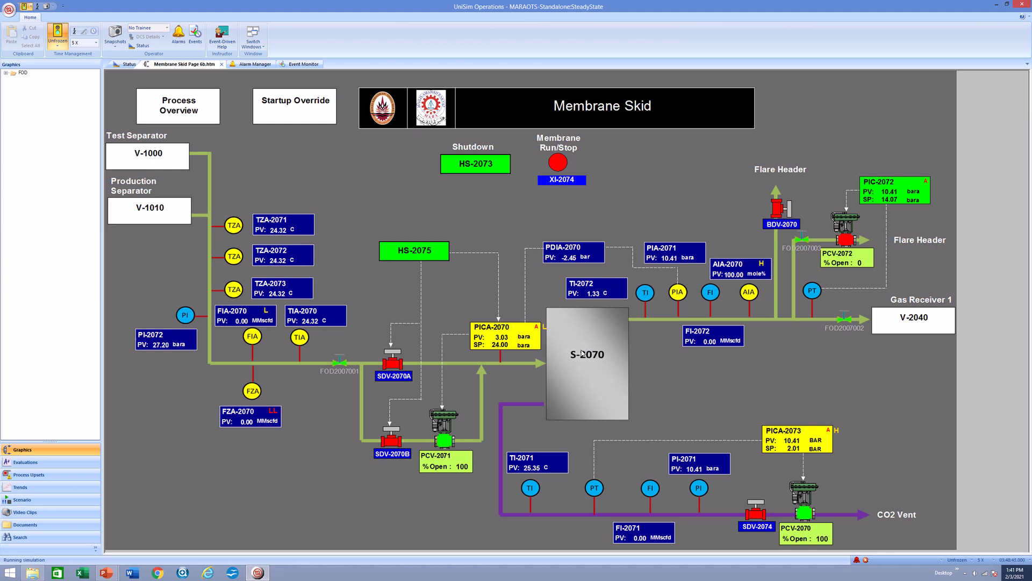
pyautogui.click(520, 345)
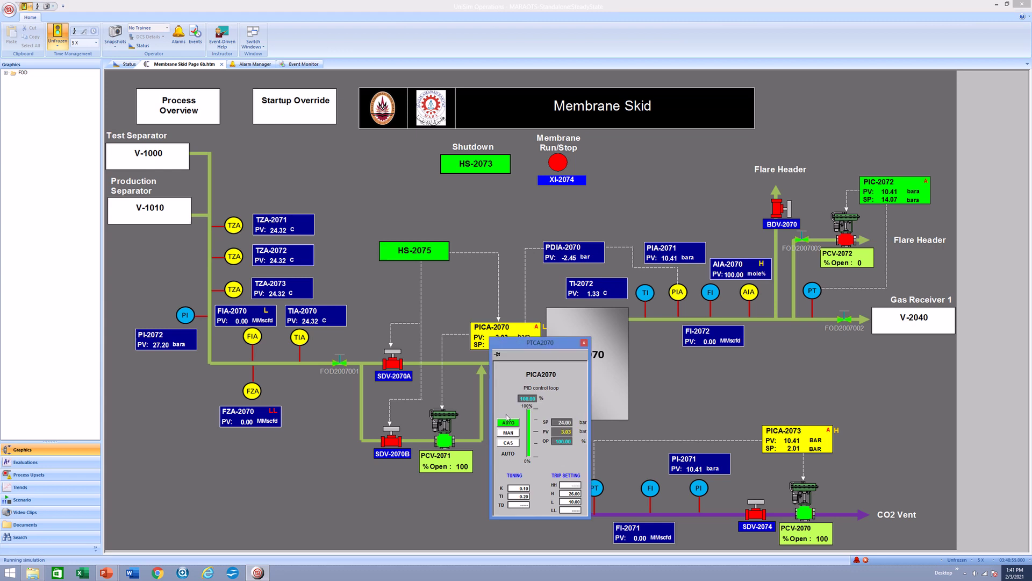
pyautogui.click(508, 432)
pyautogui.click(555, 442)
pyautogui.write('0')
pyautogui.press('Return')
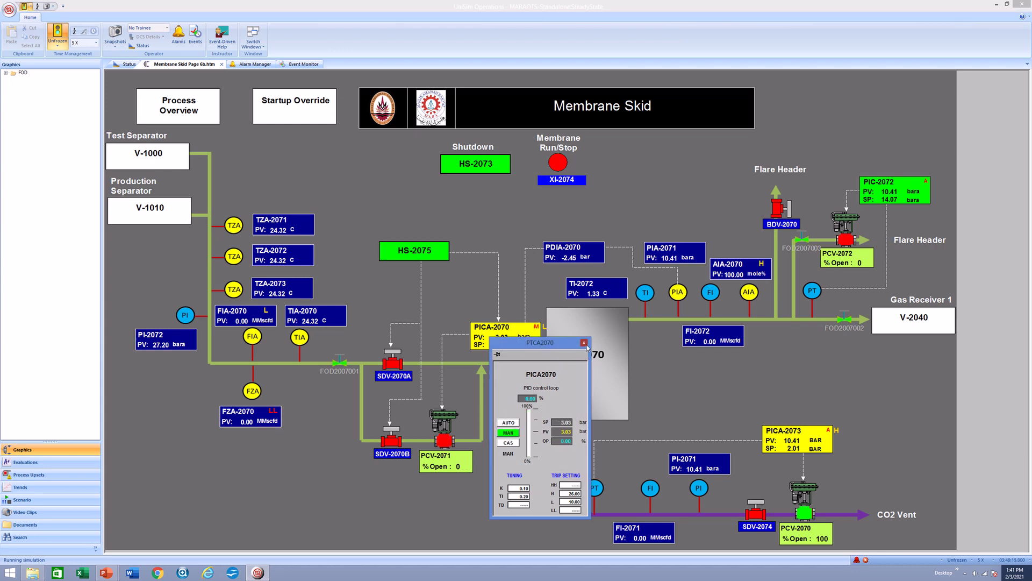
pyautogui.click(585, 343)
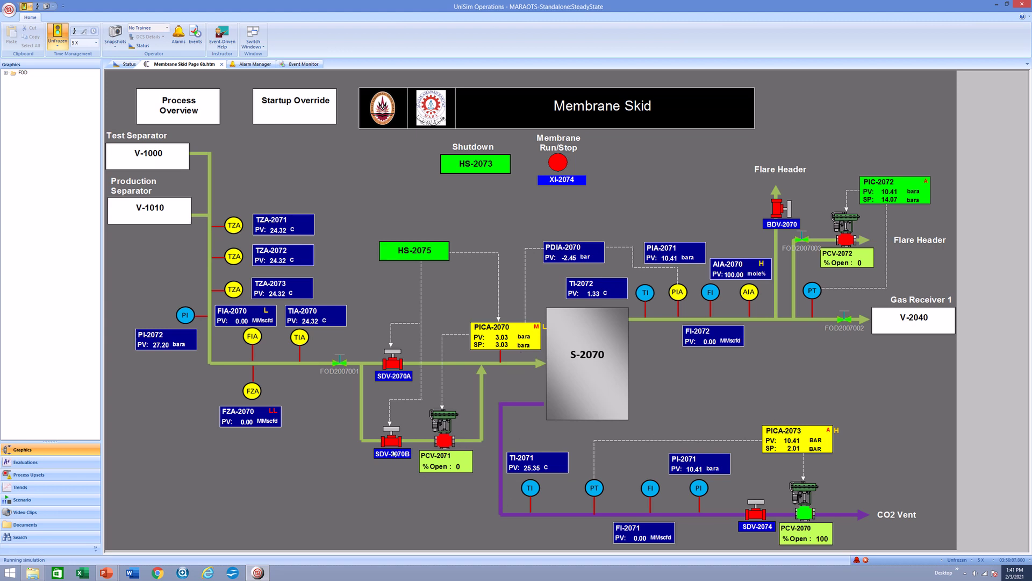
# Step: Inspect the membrane hand switches HS-2075 and HS-2073 without confirming pressurisation or unit shutdown
pyautogui.click(418, 252)
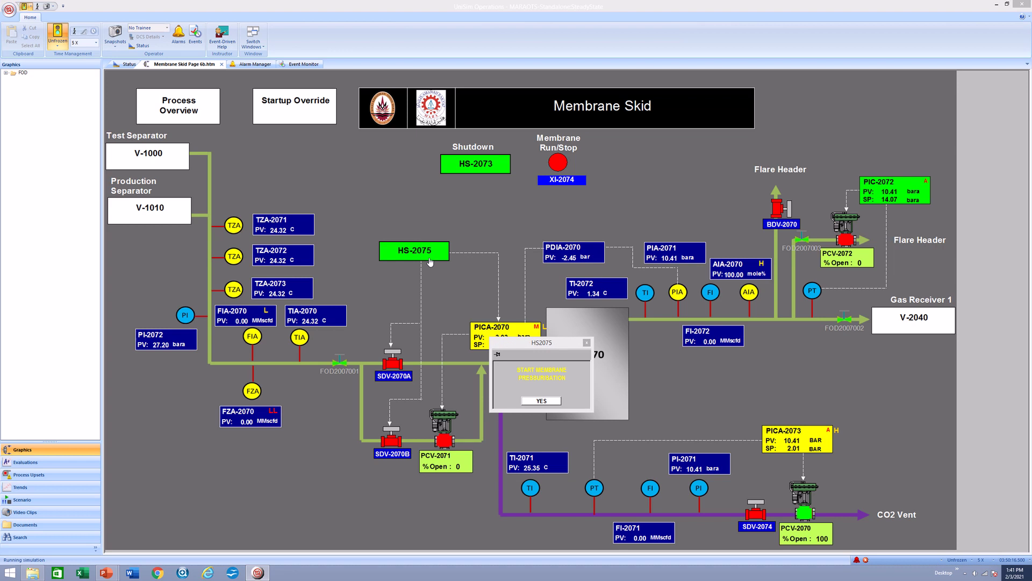
pyautogui.click(586, 342)
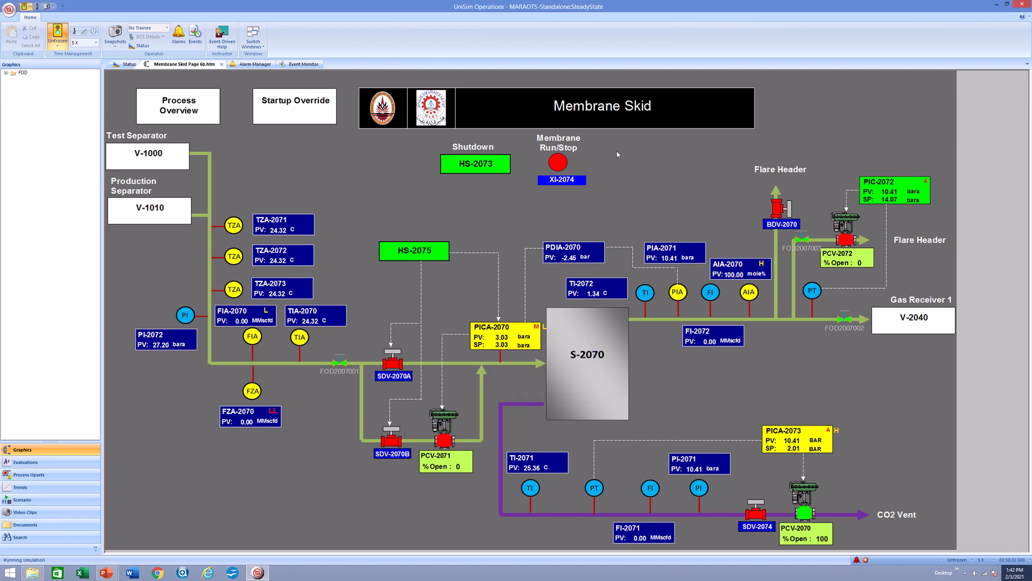
pyautogui.click(480, 167)
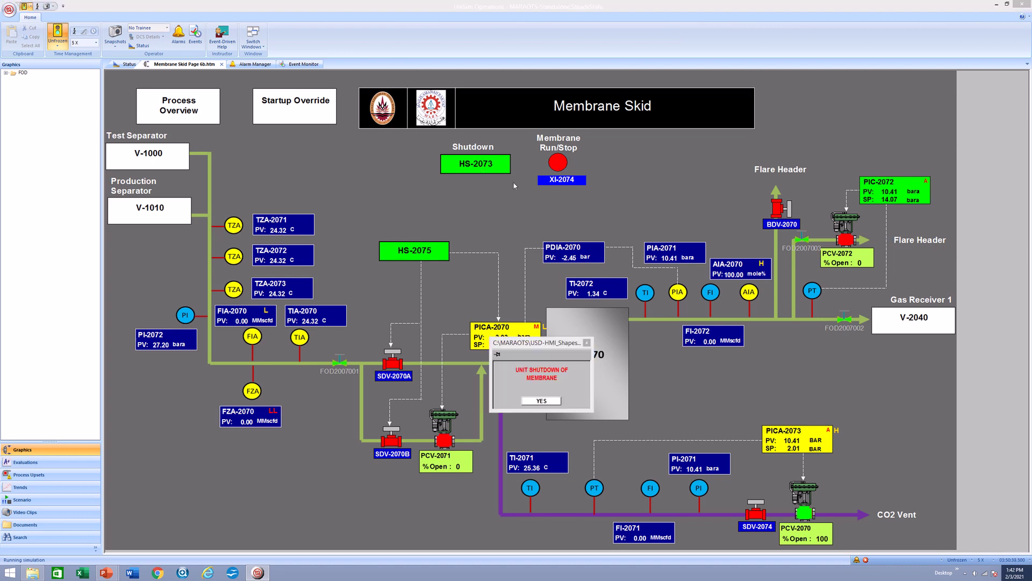
pyautogui.click(587, 343)
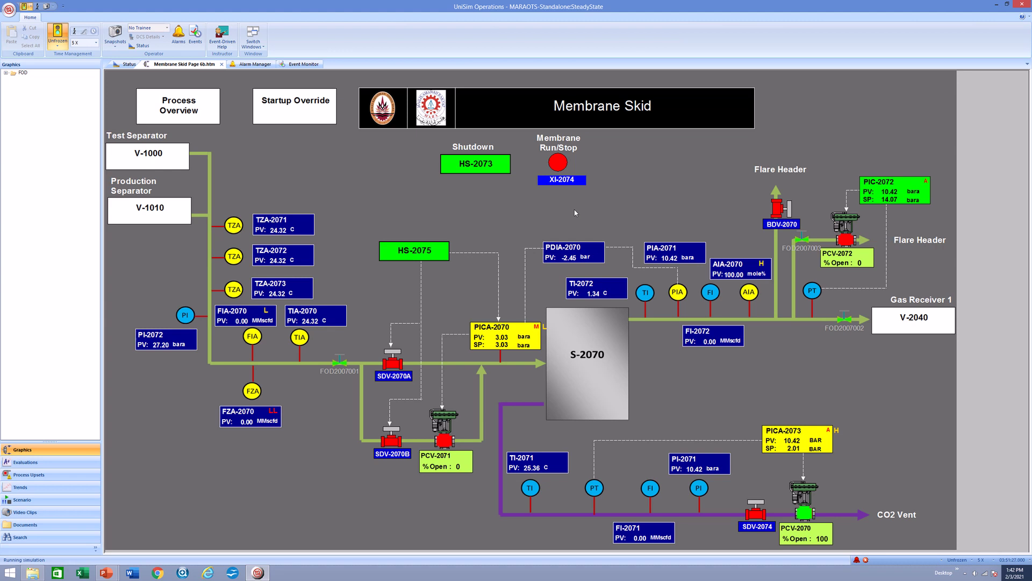
# Step: Switch CO2 vent pressure controller PICA-2073 to manual and set its output to 0 %
pyautogui.click(816, 441)
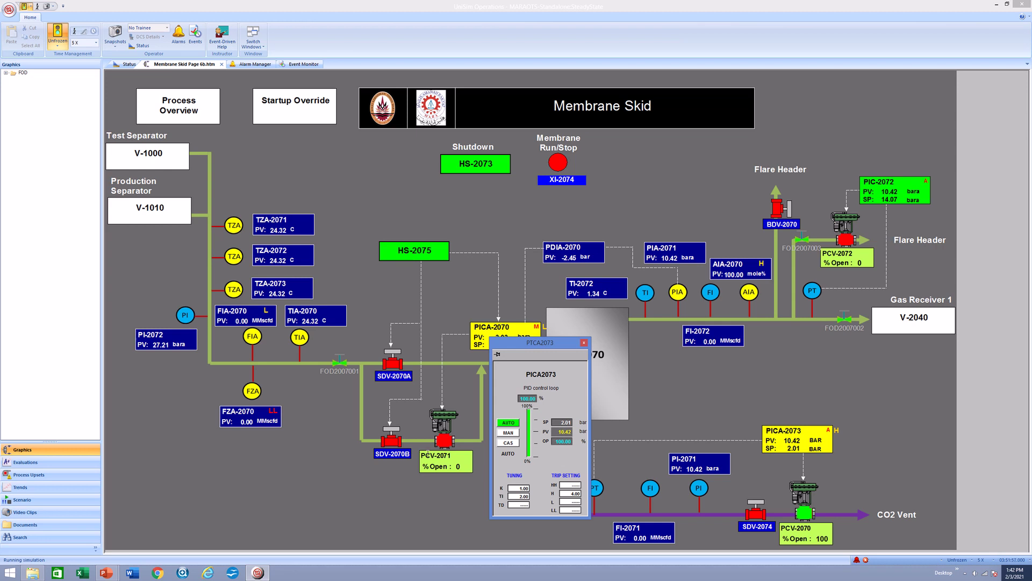
pyautogui.click(508, 433)
pyautogui.click(571, 442)
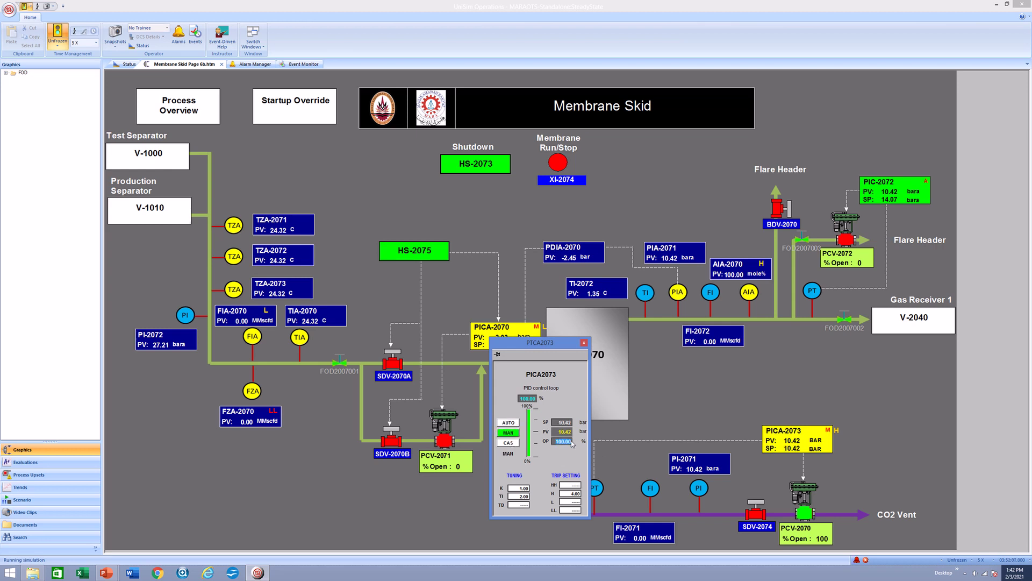
pyautogui.write('0')
pyautogui.press('Return')
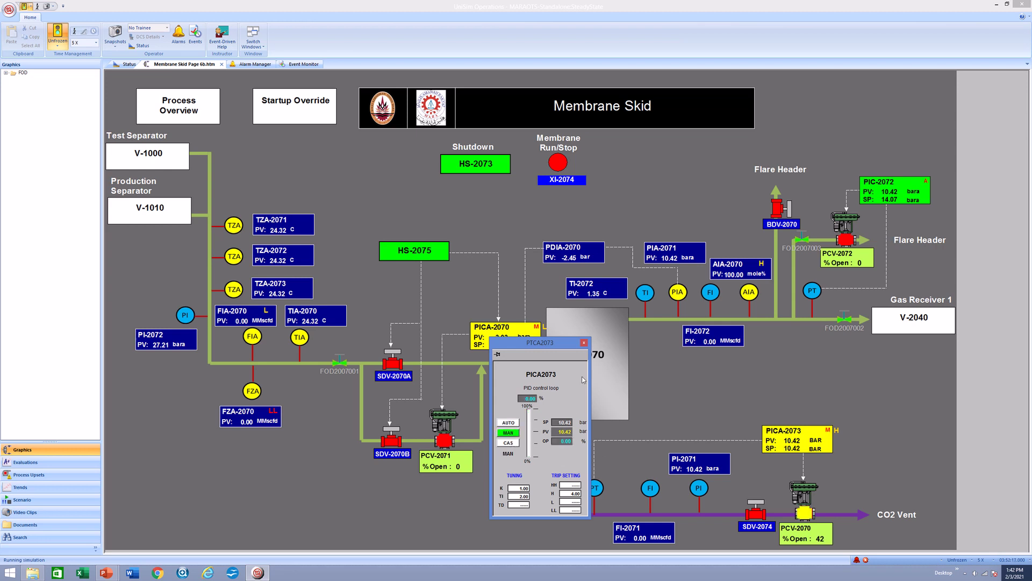
pyautogui.click(584, 343)
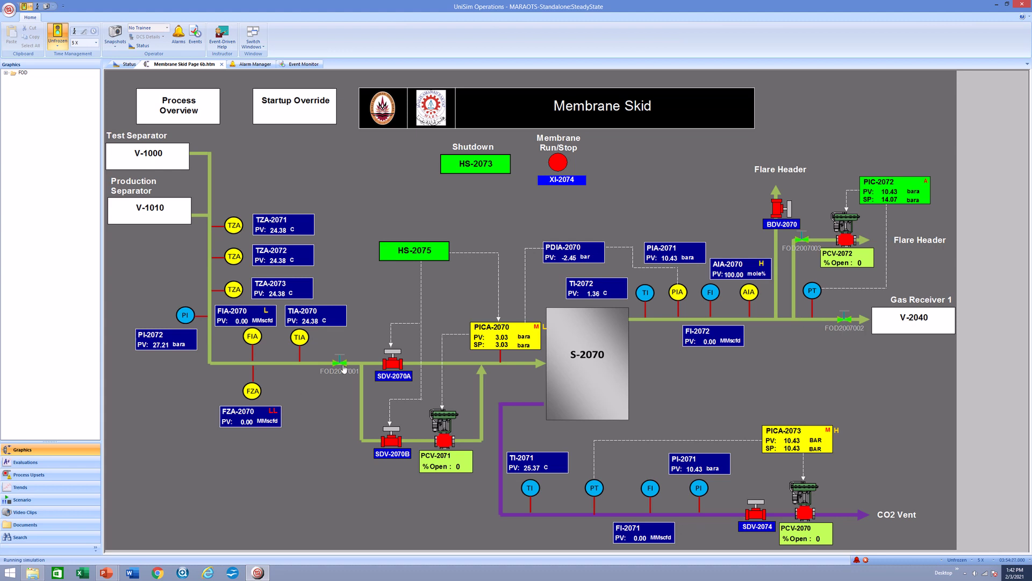
# Step: Set field valves FOD2007001 on the membrane skid inlet line and FOD2007002 on the outlet line to V-2040 to 0
pyautogui.click(344, 369)
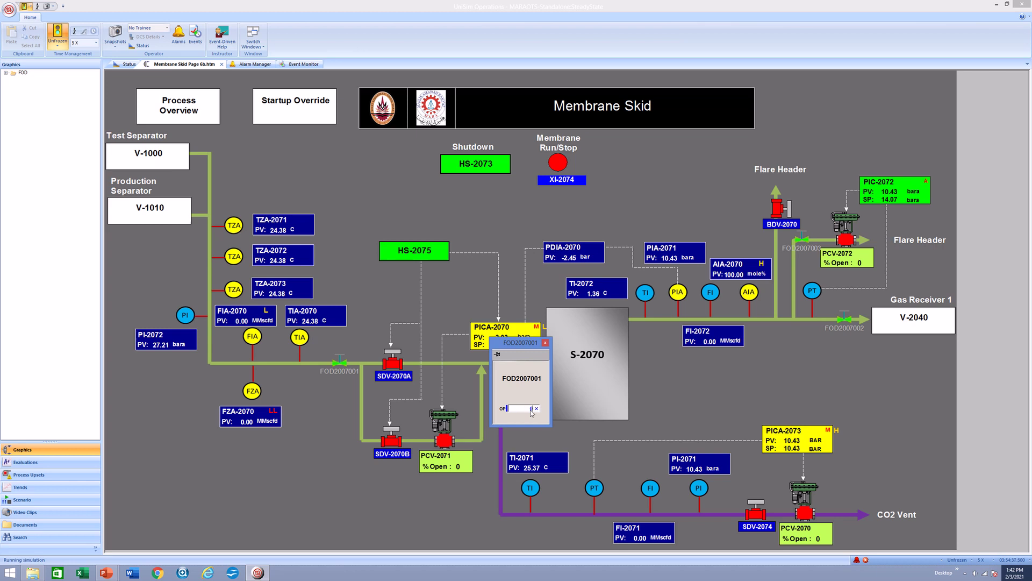
pyautogui.write('0')
pyautogui.press('Return')
pyautogui.click(840, 319)
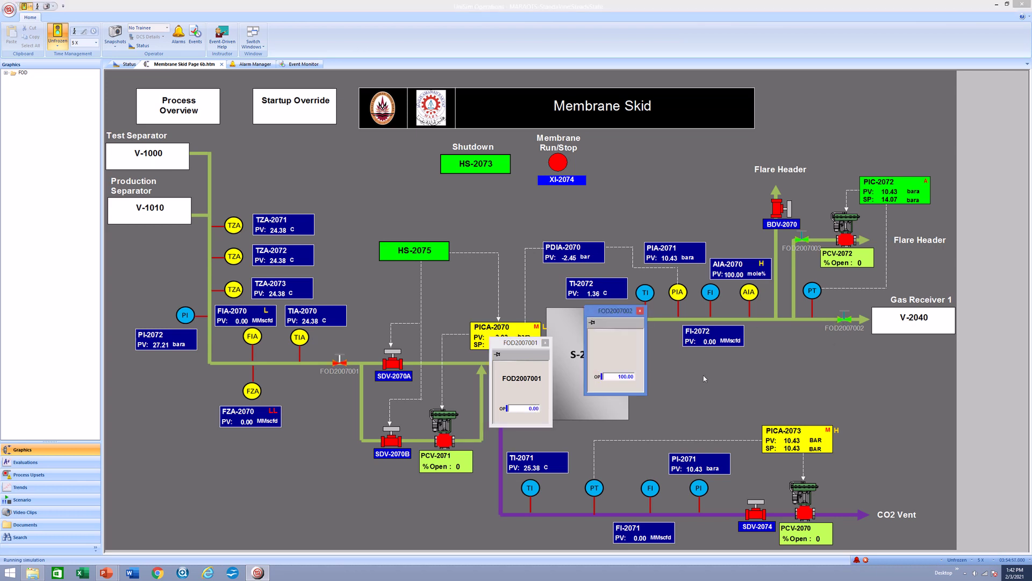
pyautogui.click(628, 377)
pyautogui.write('0')
pyautogui.press('Return')
pyautogui.click(640, 311)
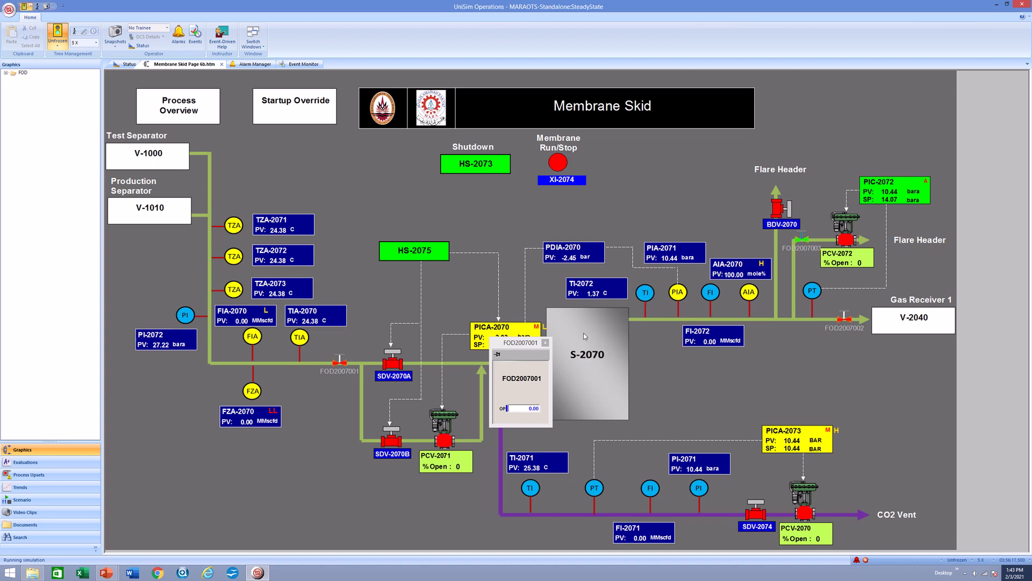
pyautogui.click(544, 343)
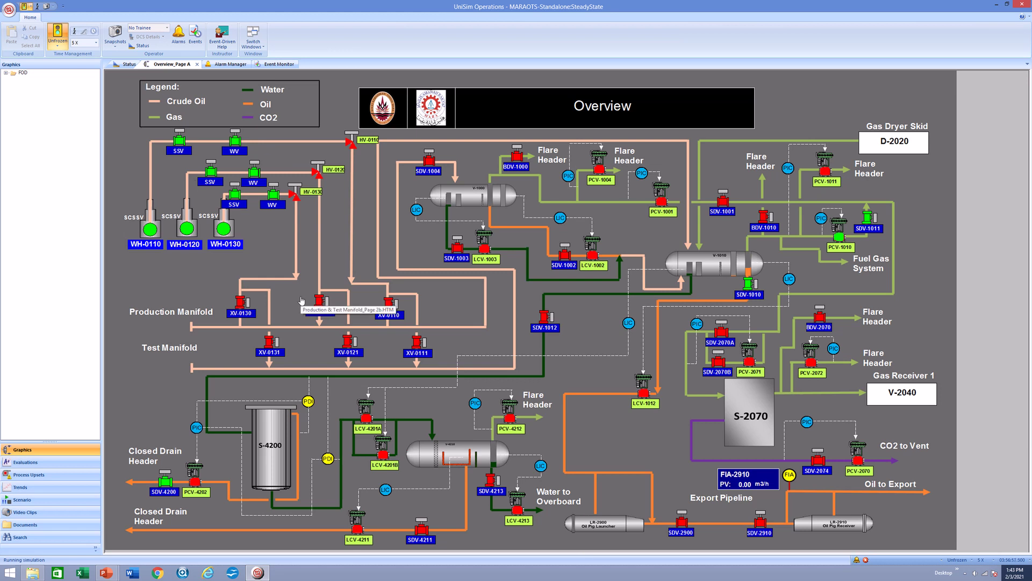
# Step: Close valves SCSSV-0110, SSV-0110 and WV-0110 on production well WH-0110
pyautogui.click(290, 159)
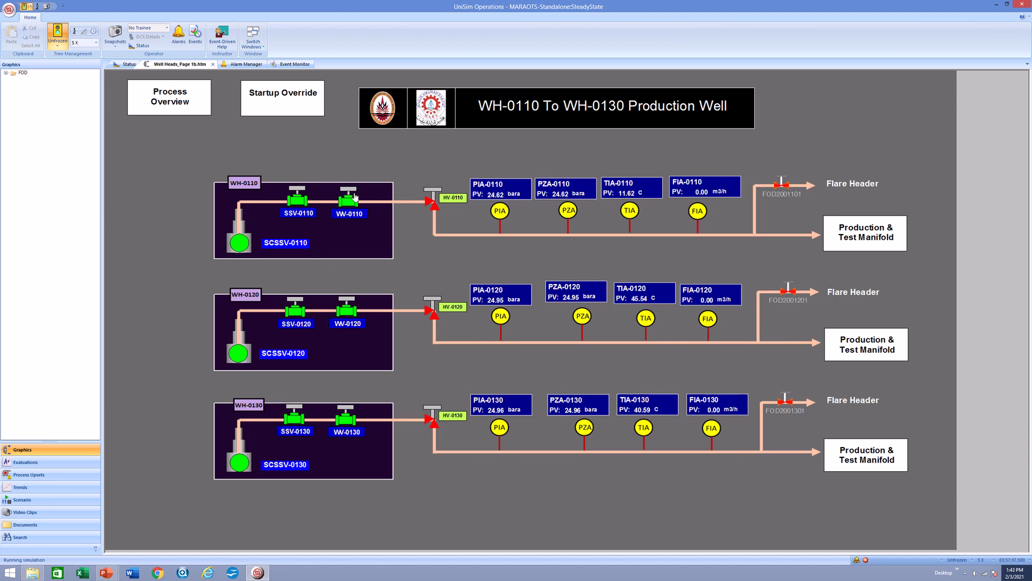
pyautogui.click(237, 244)
pyautogui.click(296, 202)
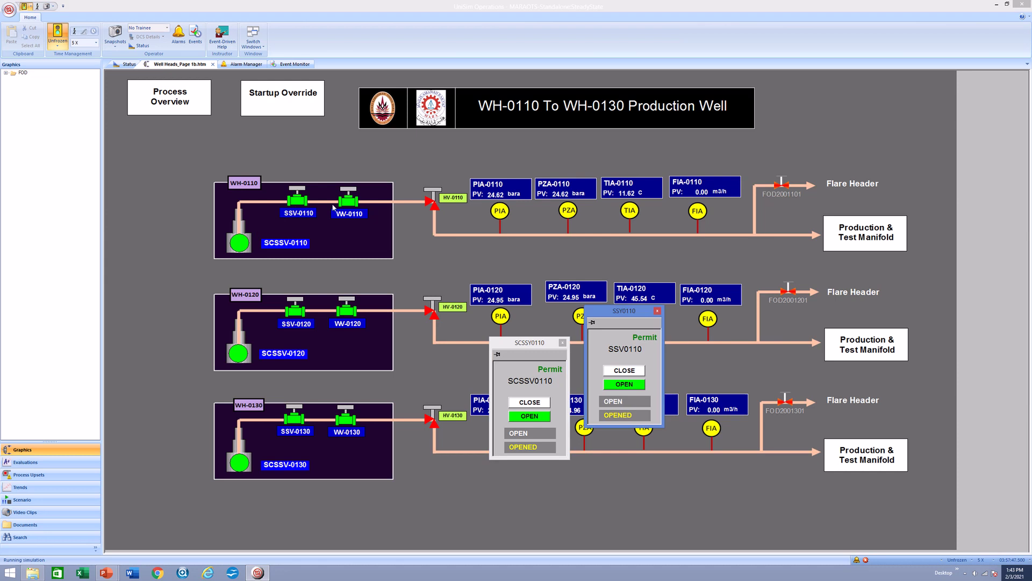
pyautogui.click(348, 203)
pyautogui.click(530, 402)
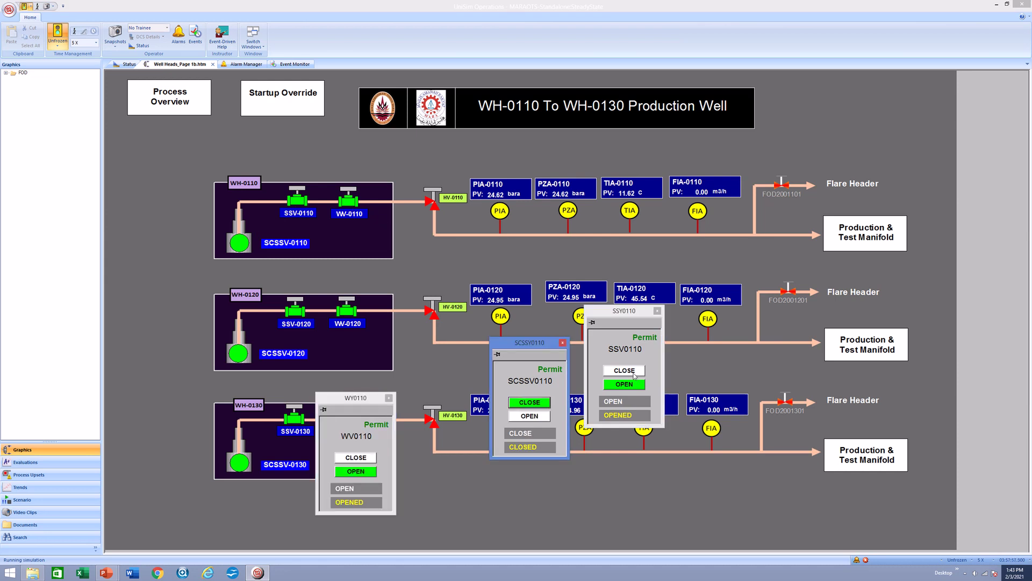
pyautogui.click(624, 370)
pyautogui.click(355, 458)
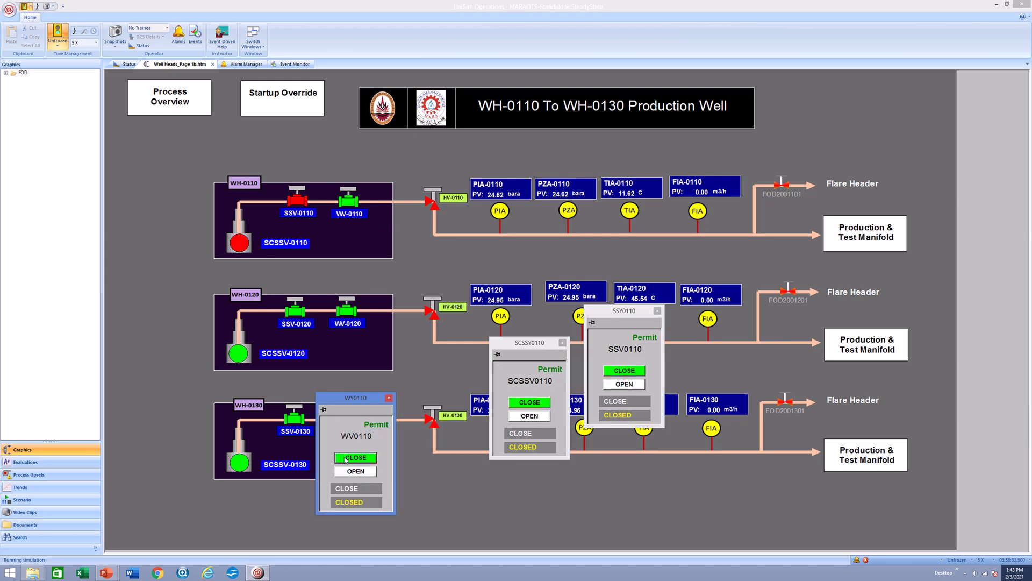
# Step: Close valves SCSSV-0120, SSV-0120 and WV-0120 on production well WH-0120
pyautogui.click(234, 363)
pyautogui.click(297, 318)
pyautogui.click(348, 317)
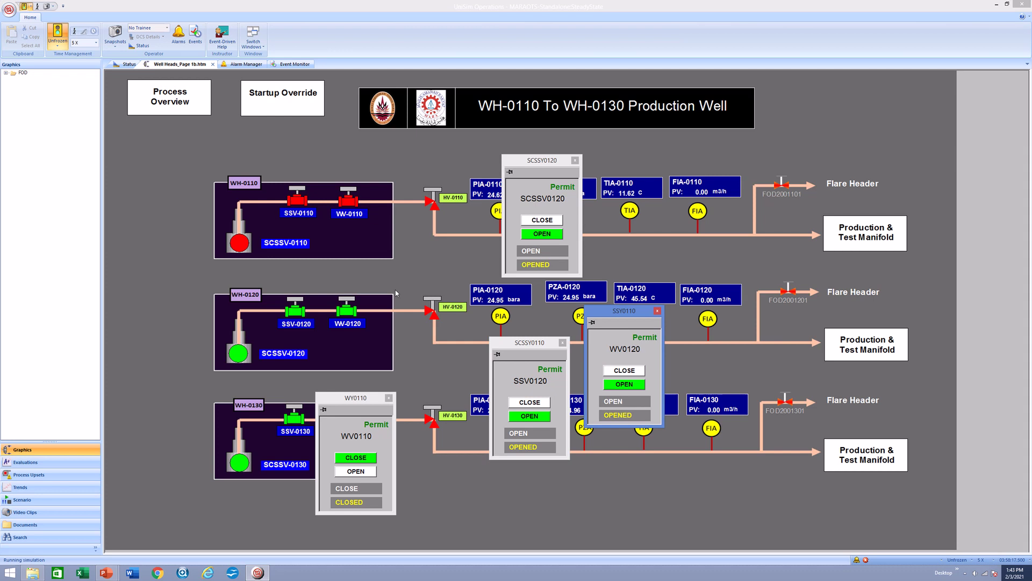
pyautogui.click(542, 220)
pyautogui.click(528, 403)
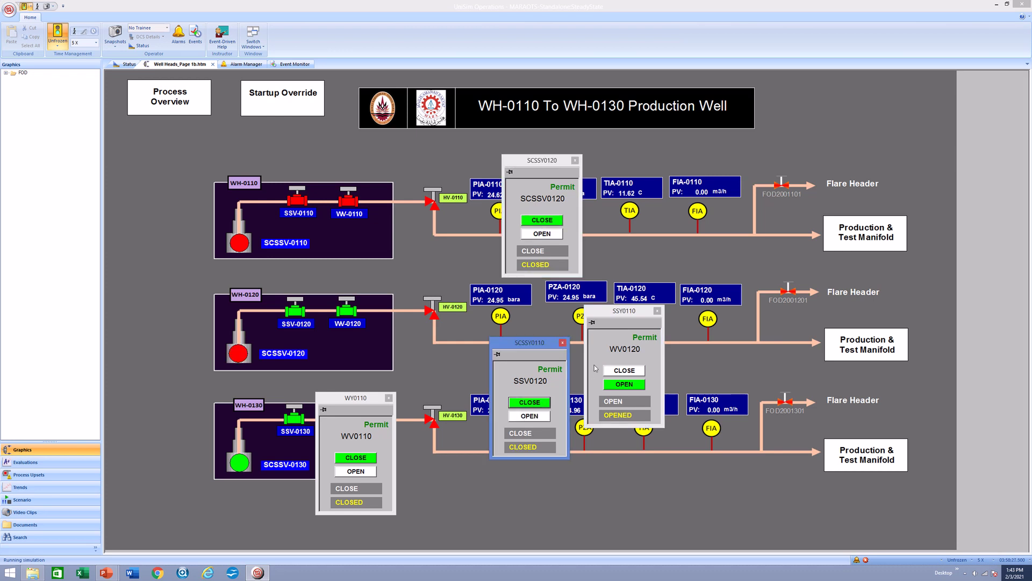
pyautogui.click(624, 370)
# Step: Close valves SCSSV-0130, WV-0130 and SSV-0130 on production well WH-0130
pyautogui.click(240, 466)
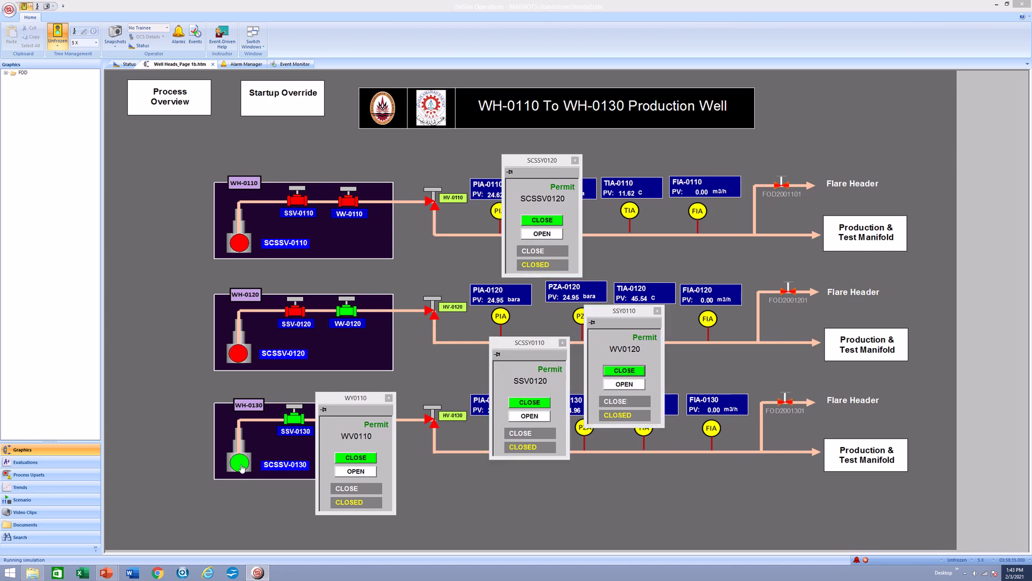
pyautogui.click(295, 421)
pyautogui.moveTo(352, 398); pyautogui.dragTo(431, 427)
pyautogui.click(348, 424)
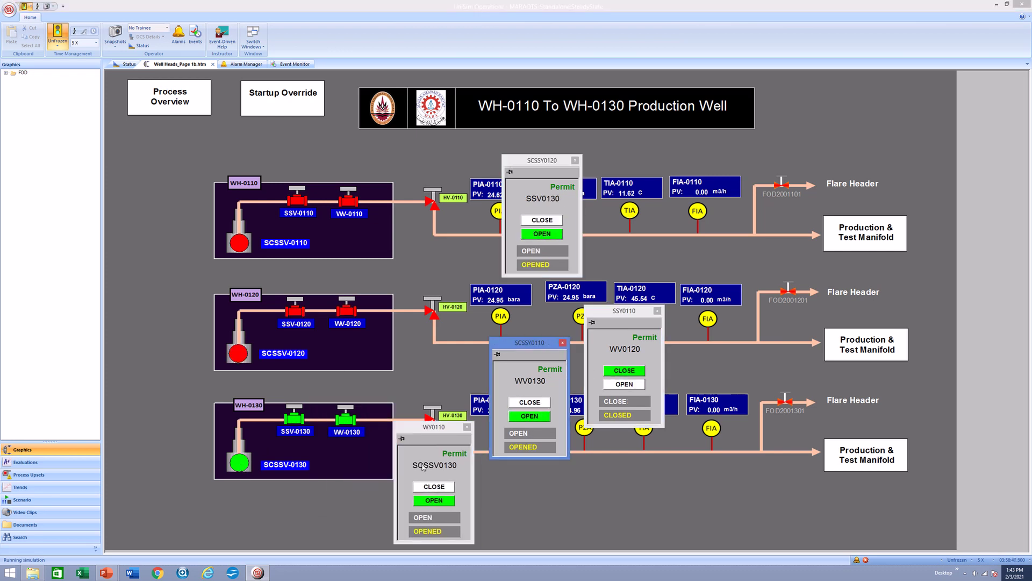
pyautogui.click(434, 486)
pyautogui.click(530, 402)
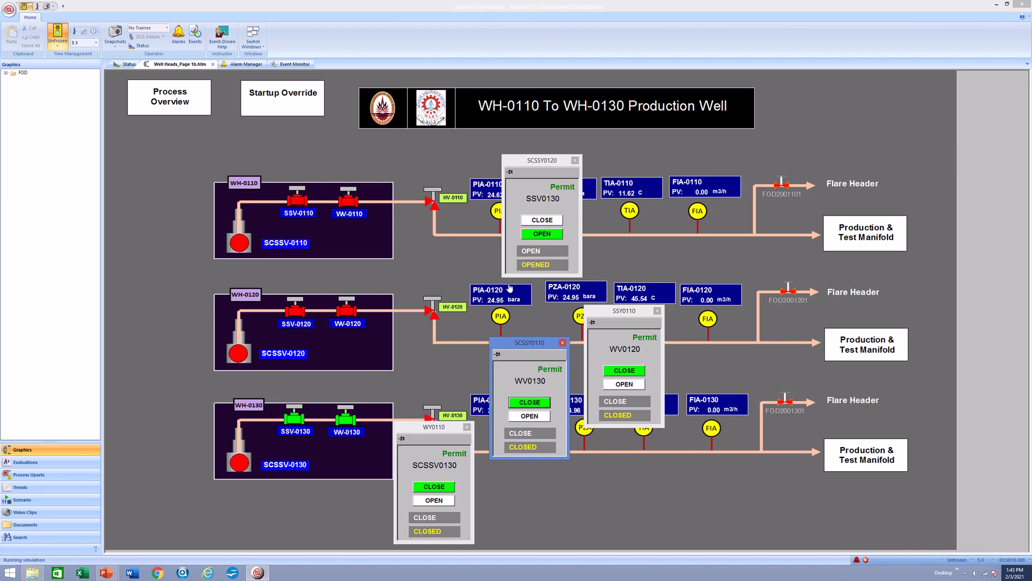
pyautogui.click(543, 221)
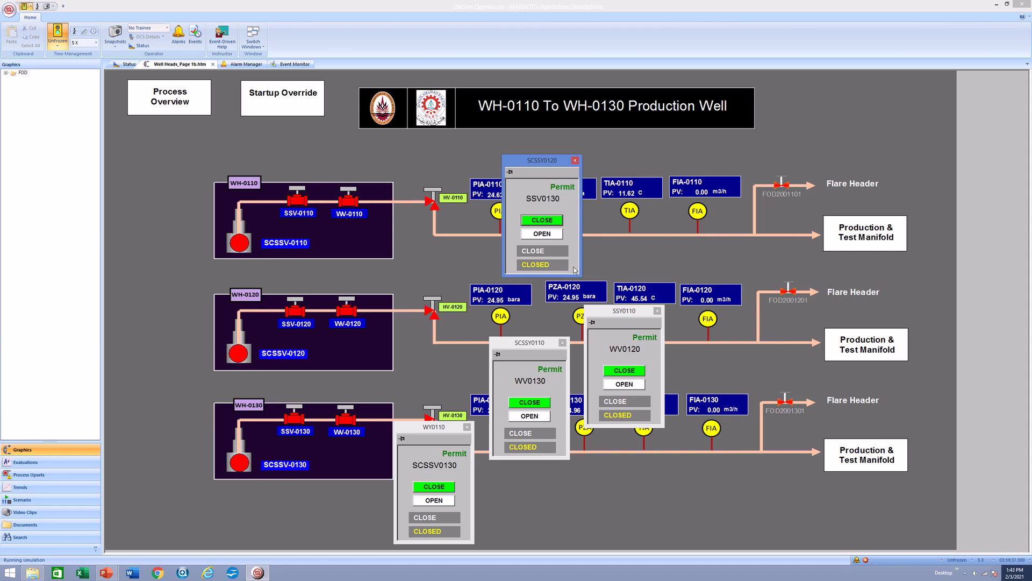
# Step: On production separator V-1010, close shutdown valves SDV-1011 on the gas line to the membrane skid and SDV-1010 on the oil outlet
pyautogui.click(864, 355)
pyautogui.click(864, 355)
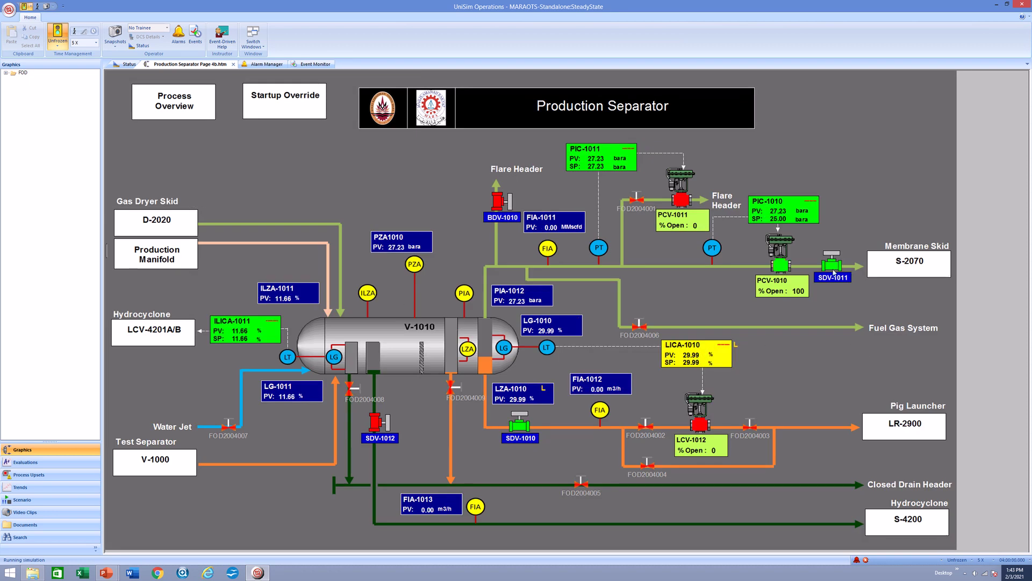
pyautogui.click(833, 272)
pyautogui.click(562, 343)
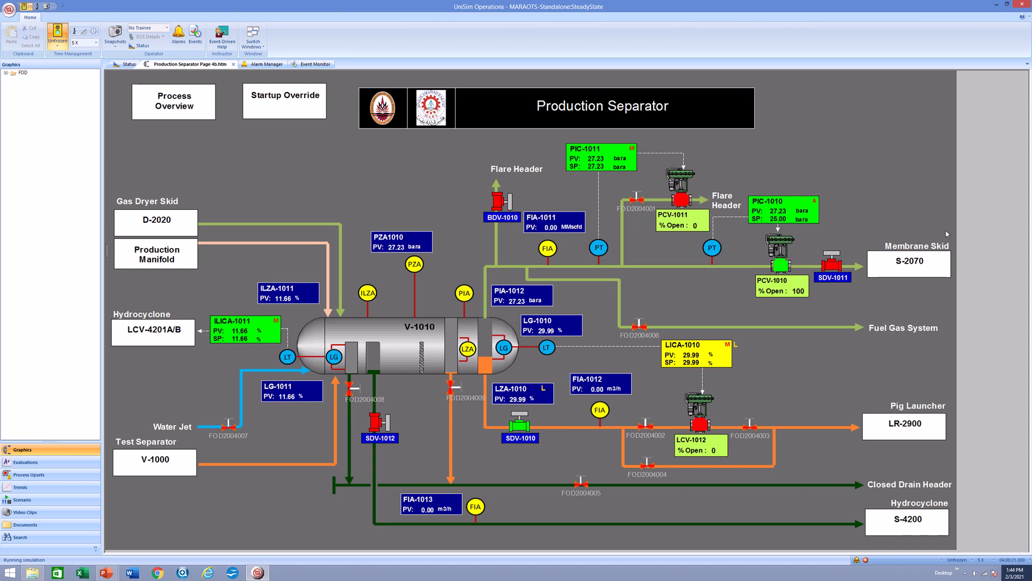
pyautogui.click(521, 428)
pyautogui.click(530, 402)
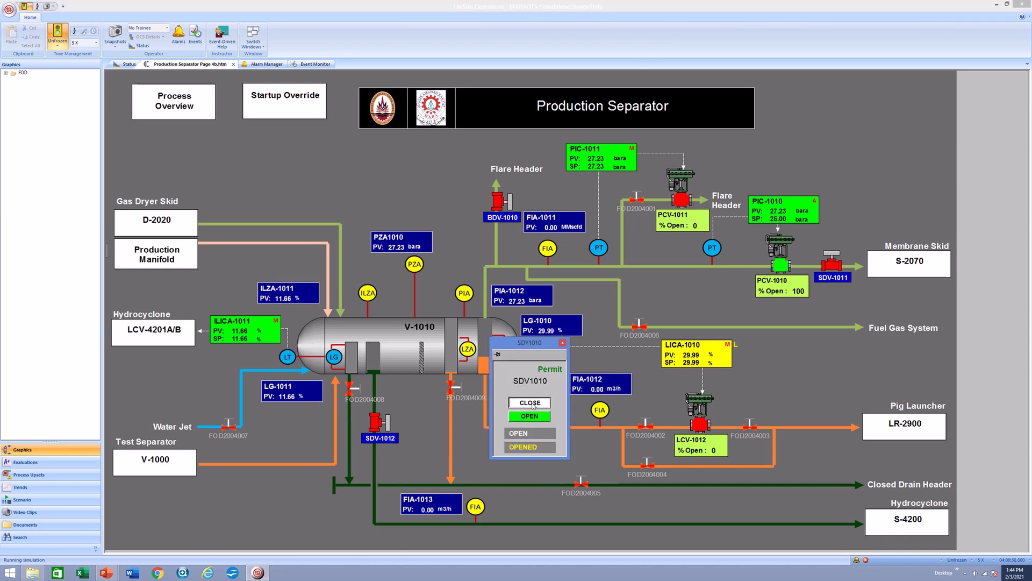
pyautogui.click(562, 343)
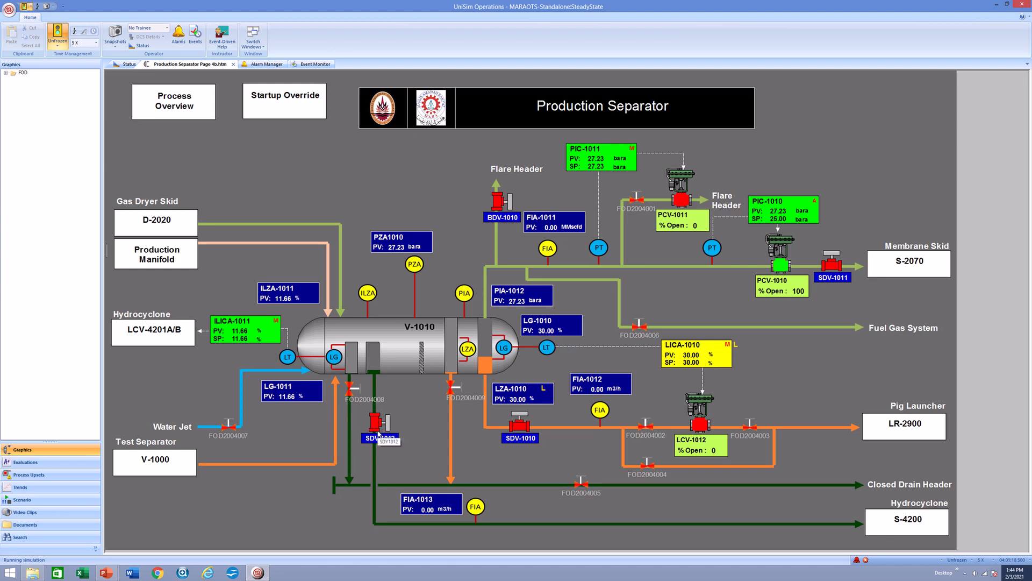
# Step: Review the membrane skid, gas receiver V-2040 and first-stage compressor K-2050 displays
pyautogui.click(921, 279)
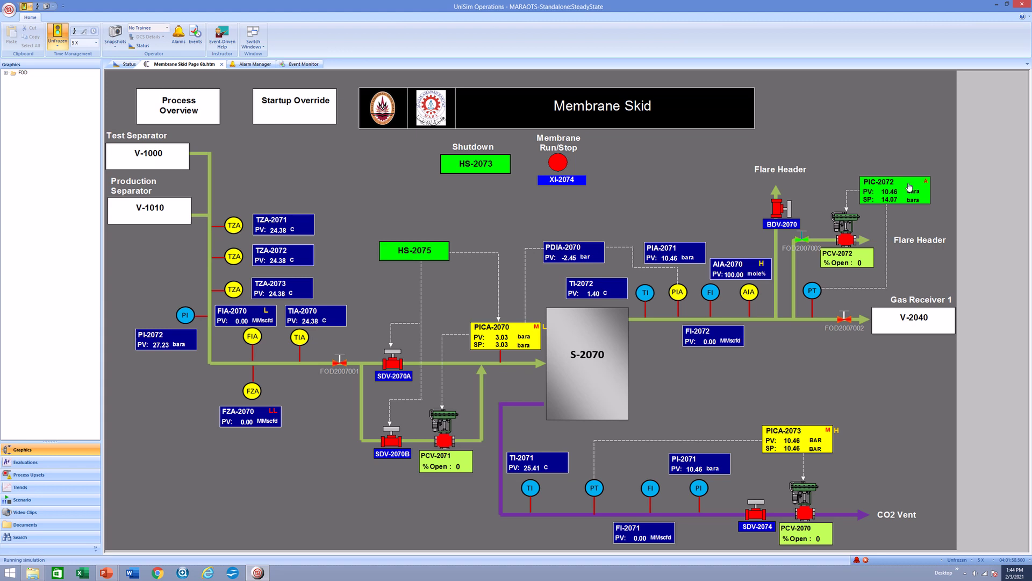
pyautogui.click(905, 317)
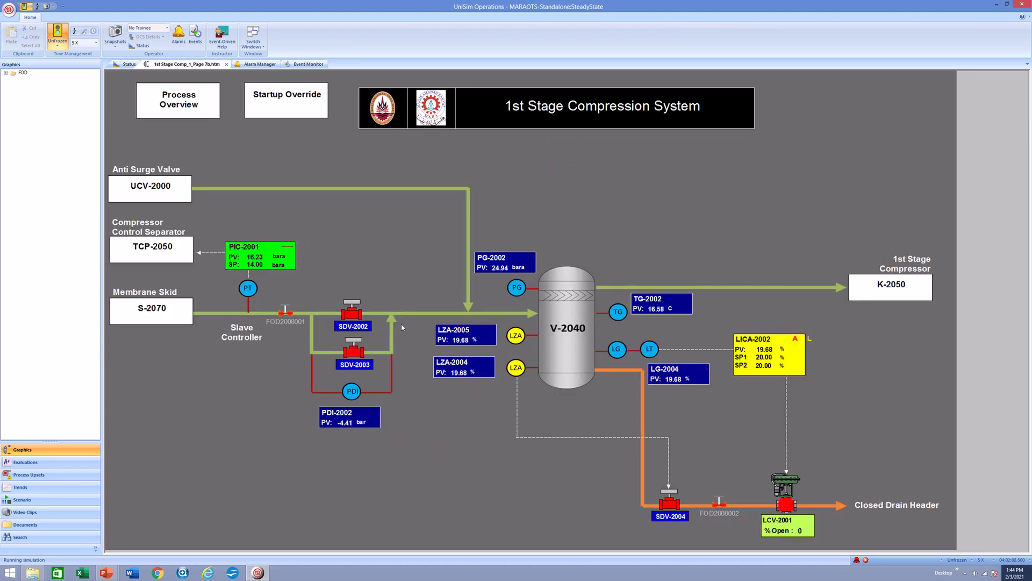
pyautogui.click(890, 294)
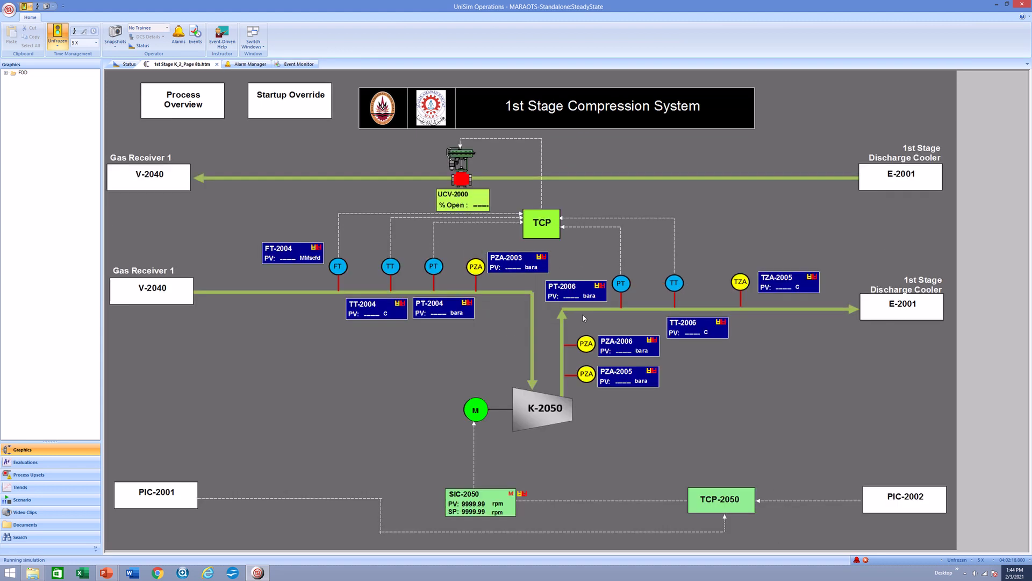
# Step: Close shutdown valve SDV-2122 on the drain line of gas dryer inlet scrubber V-2120
pyautogui.click(879, 312)
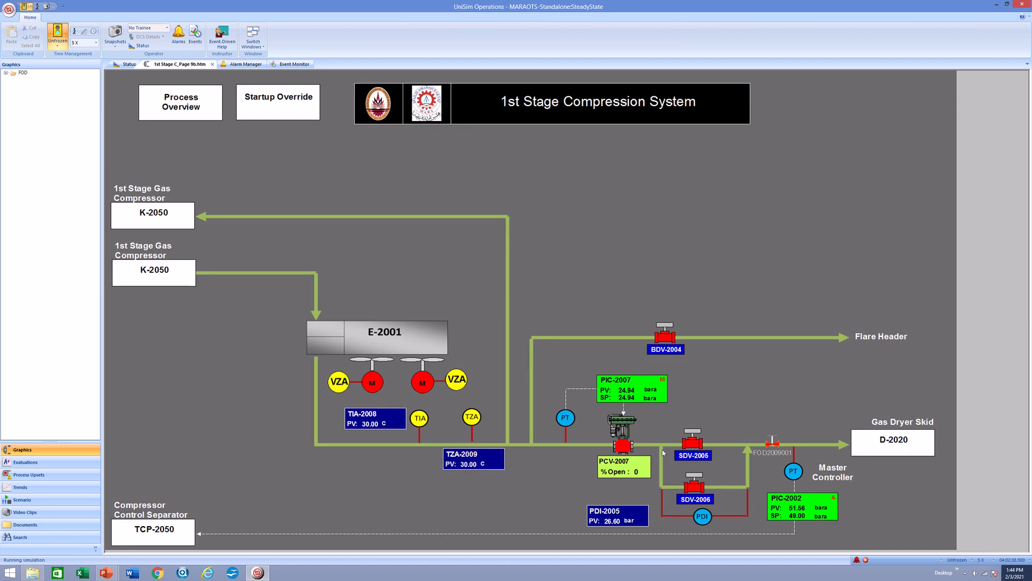
pyautogui.click(910, 449)
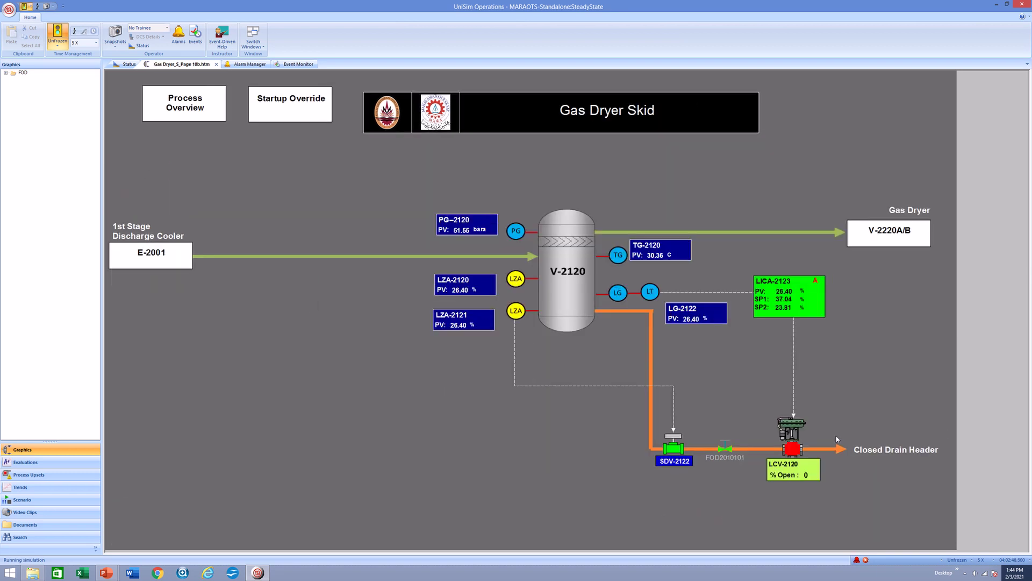
pyautogui.click(676, 454)
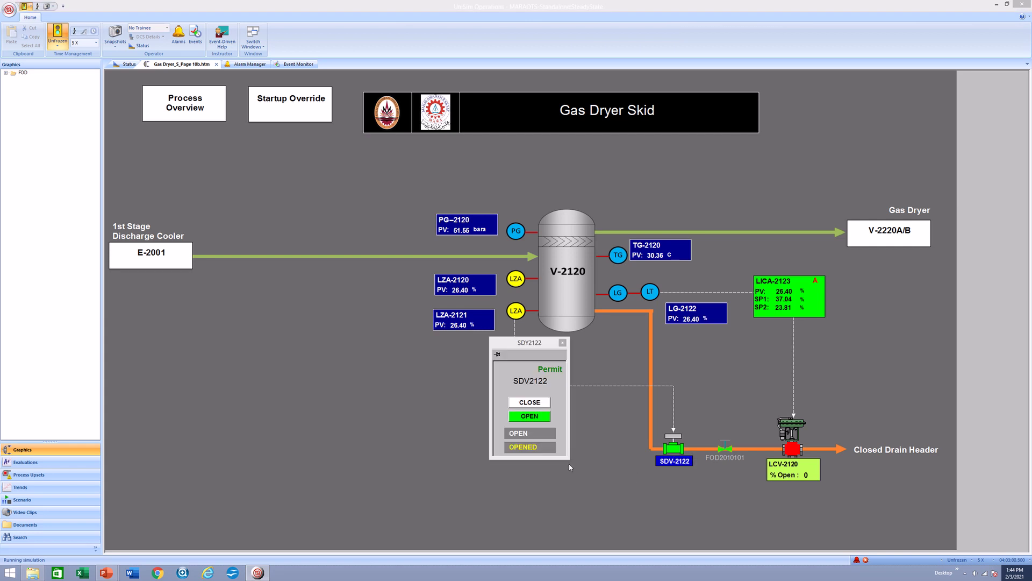
pyautogui.click(530, 404)
pyautogui.click(563, 343)
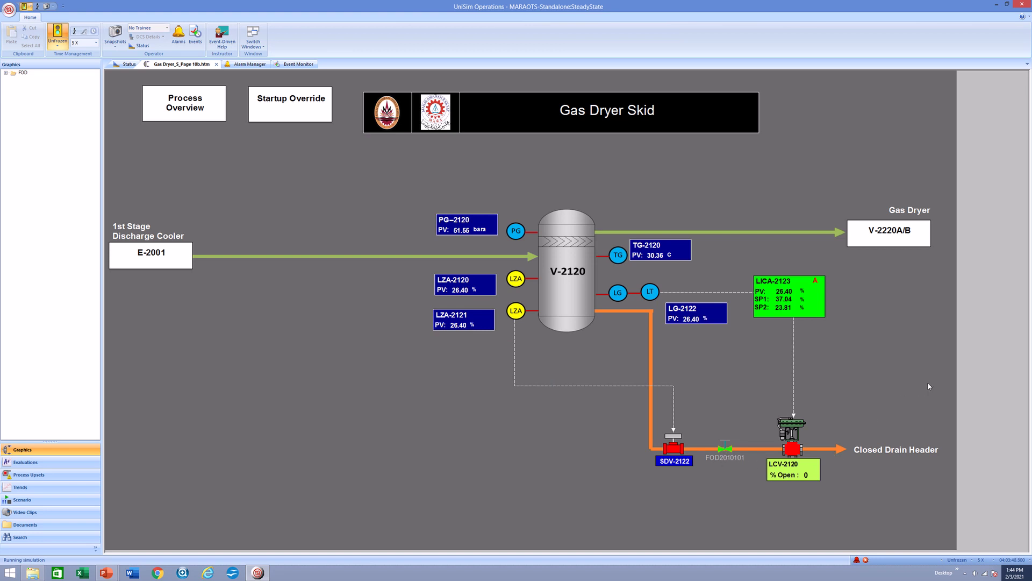
# Step: Close shutdown valve SDV-2520 on the line from regeneration air cooler E-2520 to production separator V-1010
pyautogui.click(899, 237)
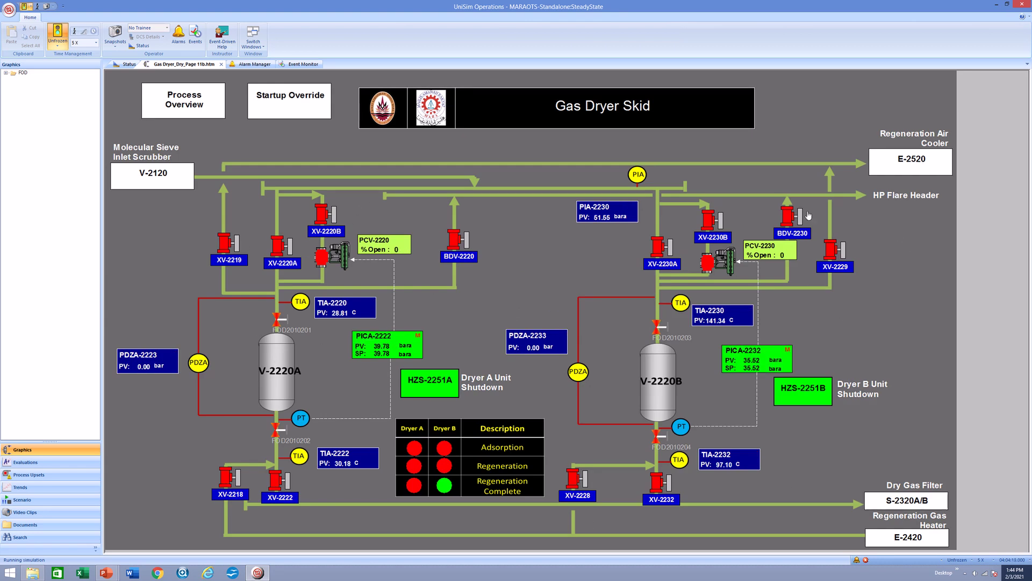
pyautogui.click(897, 172)
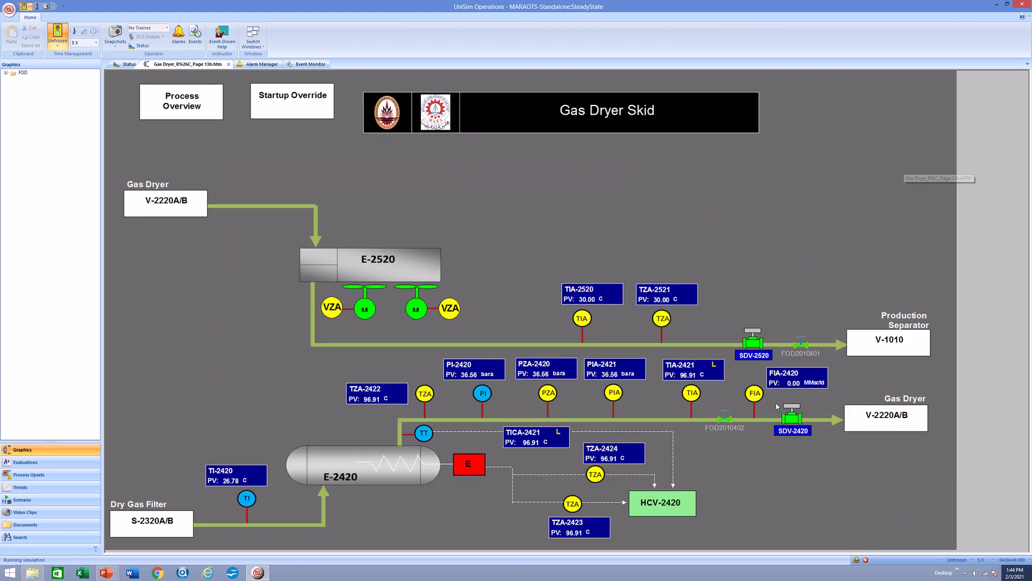
pyautogui.click(753, 342)
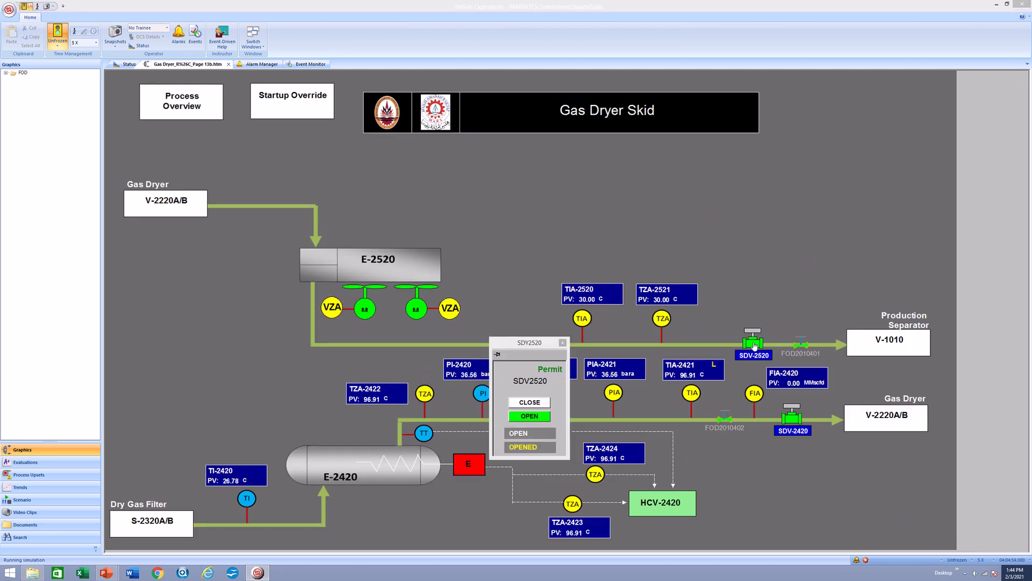
pyautogui.click(528, 404)
pyautogui.click(562, 343)
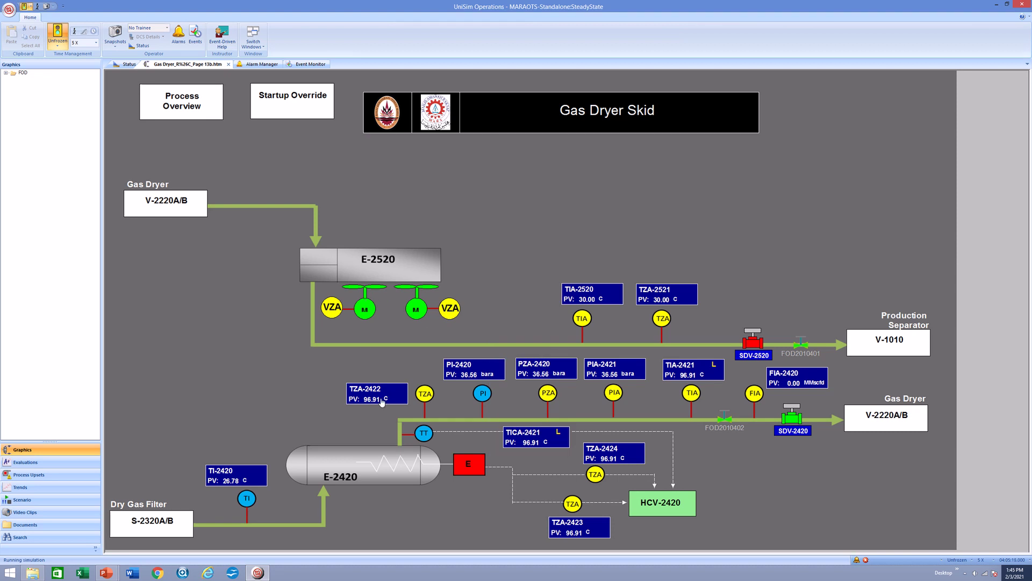
# Step: Switch off both fan motors of regeneration air cooler E-2520
pyautogui.click(371, 316)
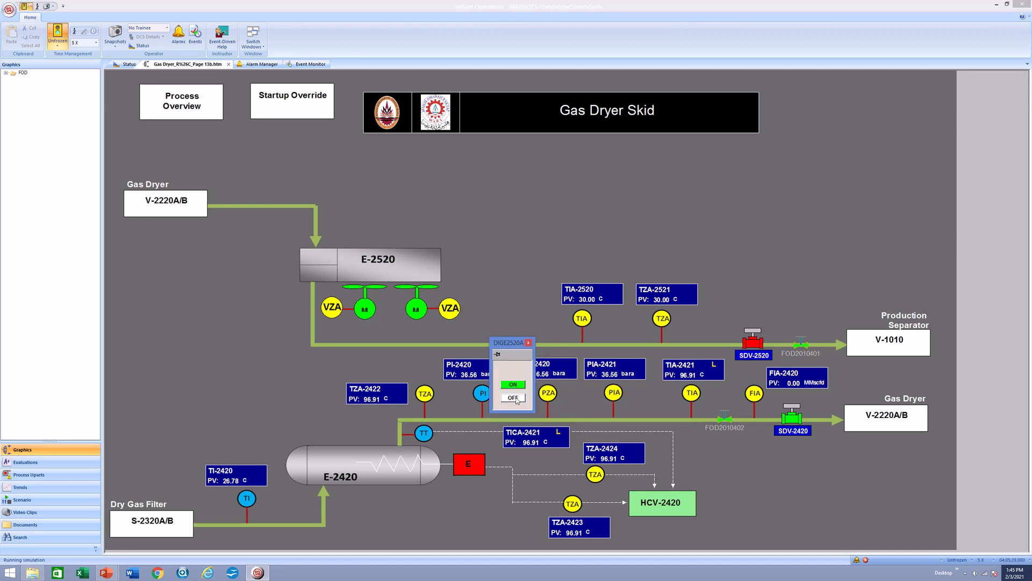
pyautogui.click(529, 342)
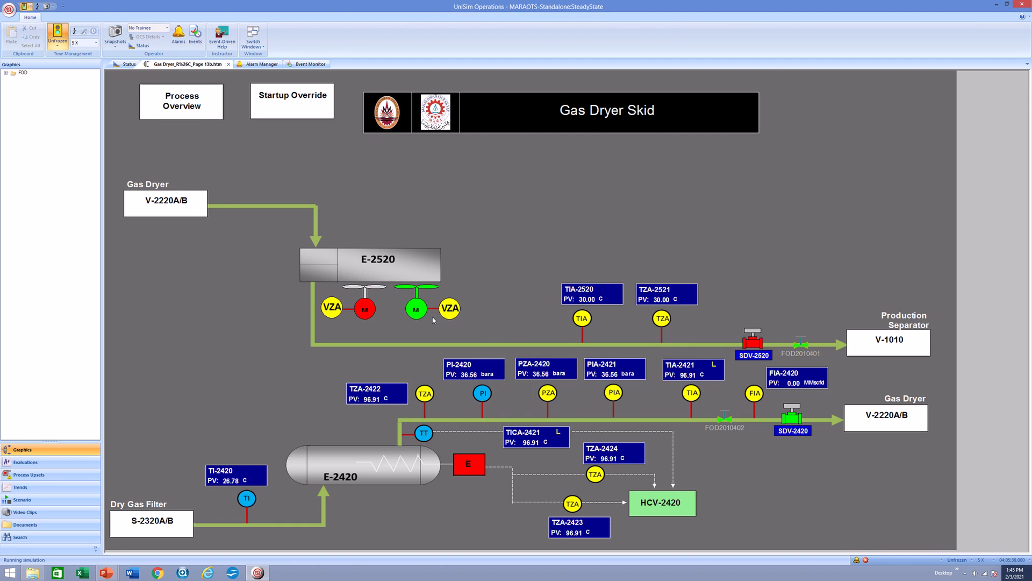
pyautogui.click(409, 311)
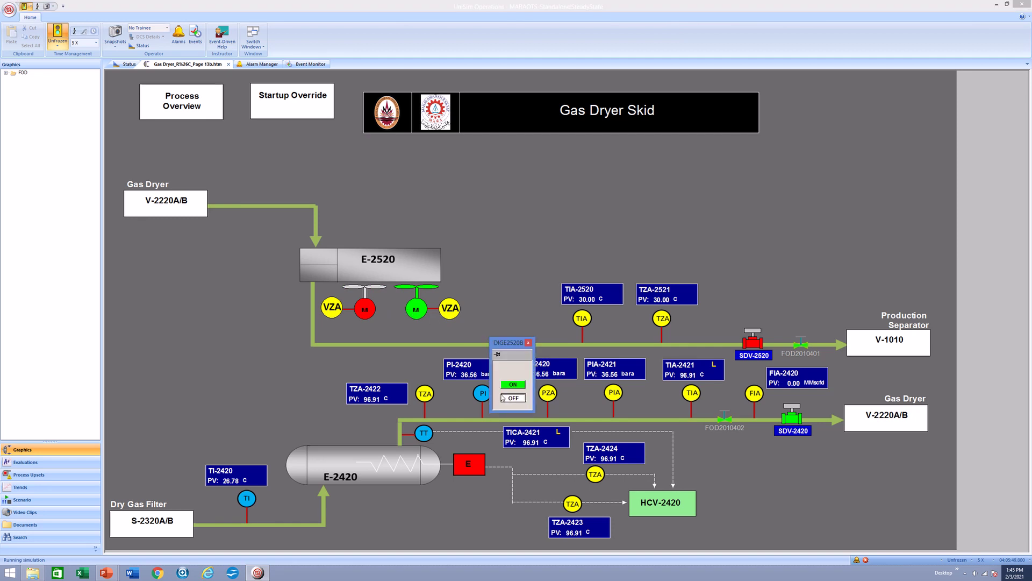
pyautogui.click(528, 342)
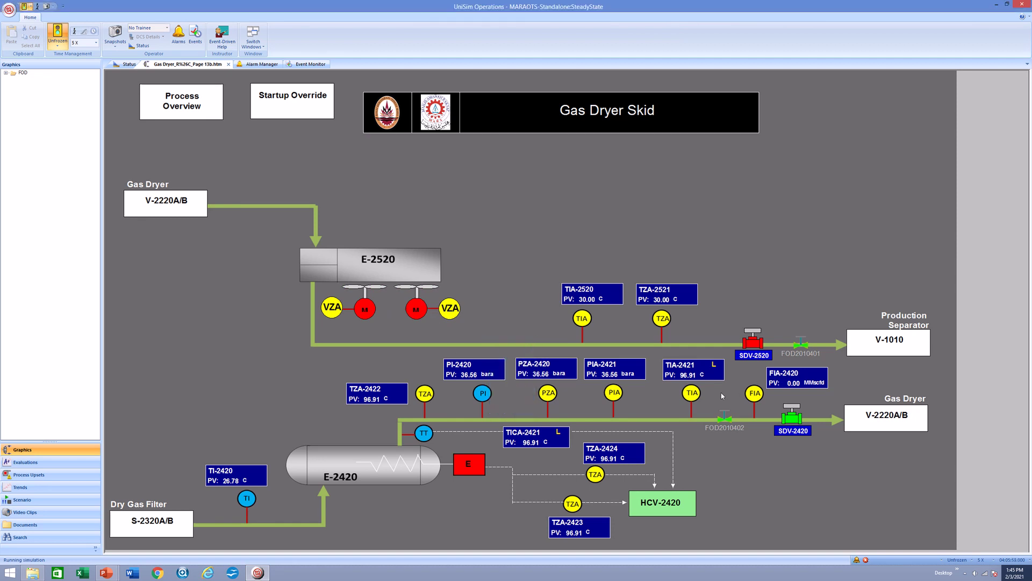
# Step: Close shutdown valve SDV-2420 on the line from regeneration gas heater E-2420 to the gas dryers
pyautogui.click(789, 424)
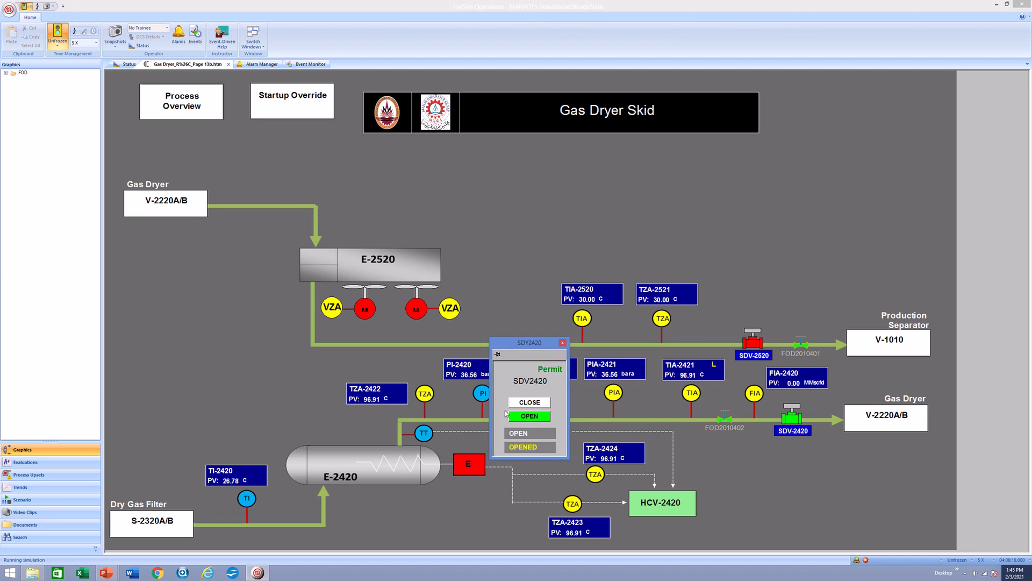
pyautogui.click(524, 401)
pyautogui.click(562, 342)
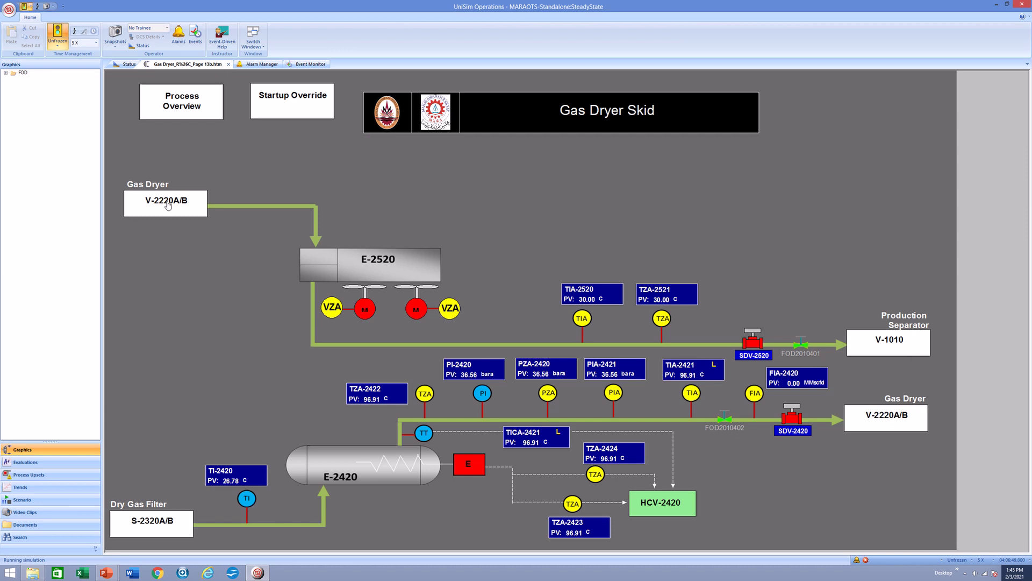
# Step: Close shutdown valve SDV-4200 on the line from hydrocyclone S-4200 to the closed drain header
pyautogui.click(174, 106)
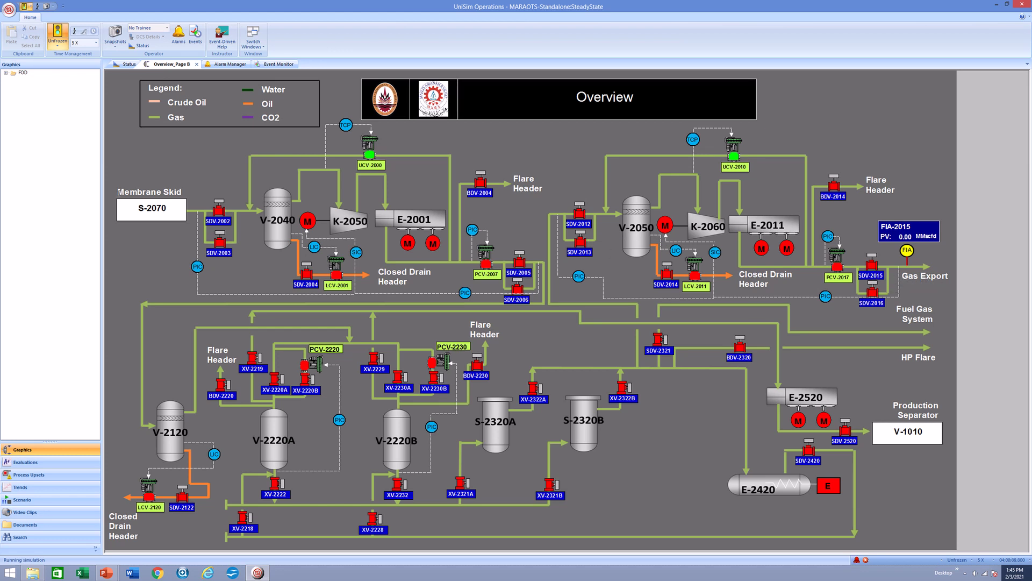
pyautogui.click(155, 211)
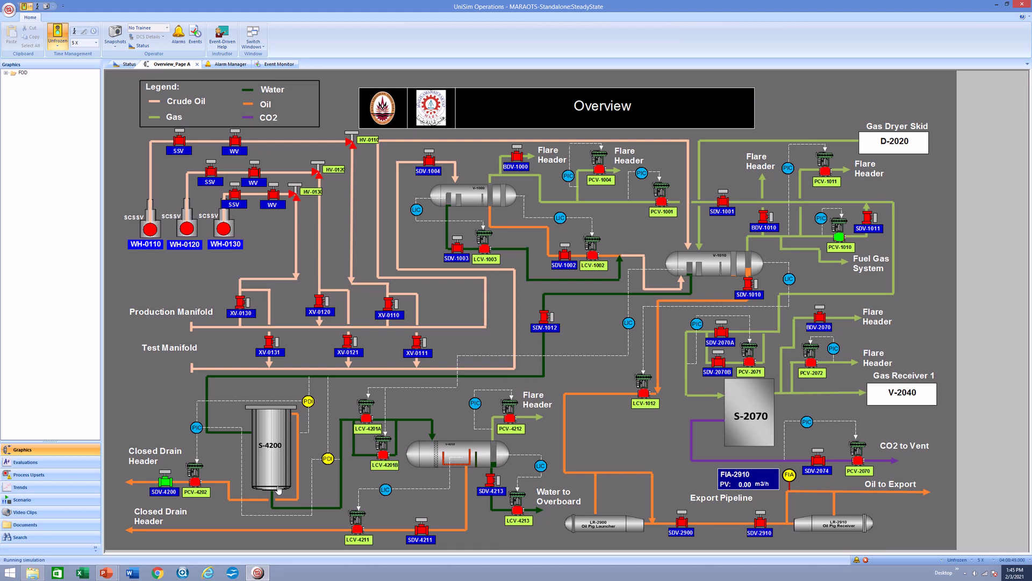
pyautogui.click(164, 493)
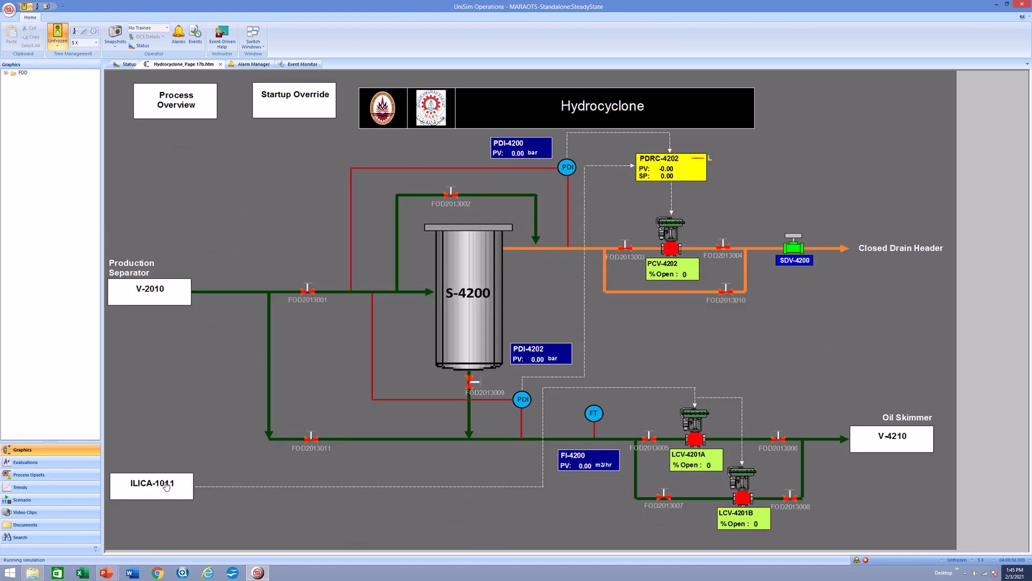
pyautogui.click(801, 259)
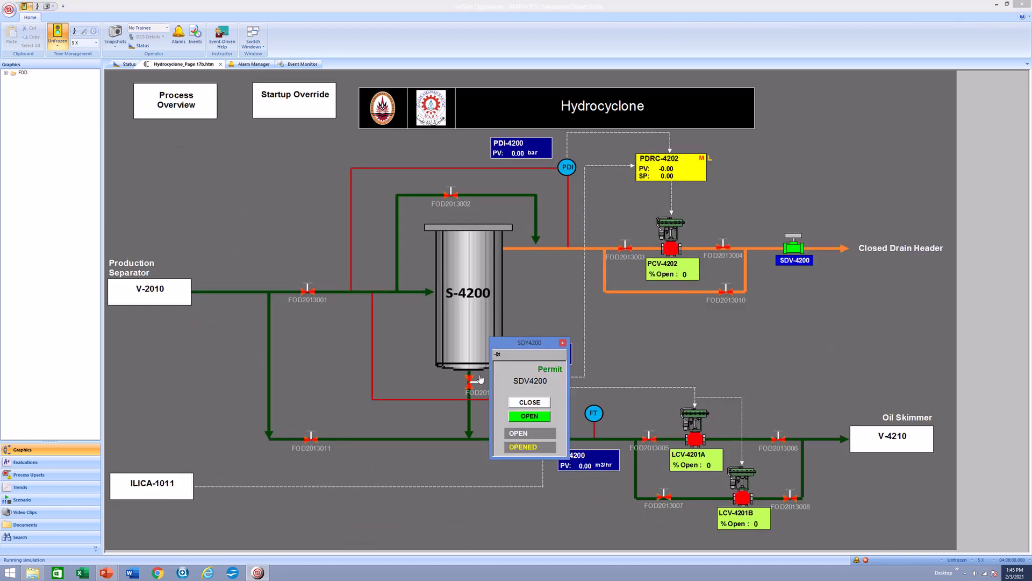
pyautogui.click(535, 403)
# Step: Check the valve states on the oil skimmer, plant overview, production separator, production and test manifold, and wellhead displays
pyautogui.click(876, 440)
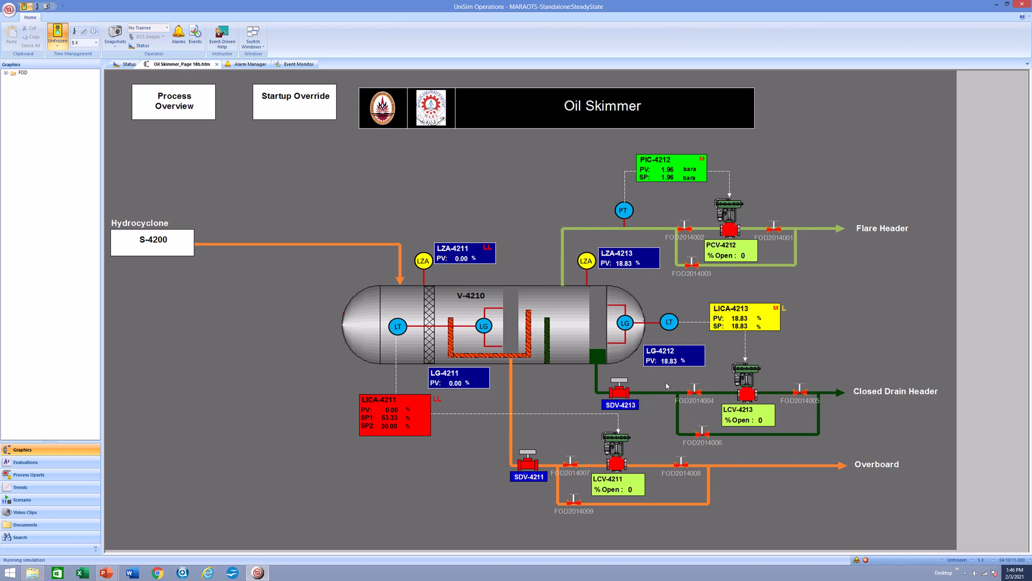
pyautogui.click(189, 97)
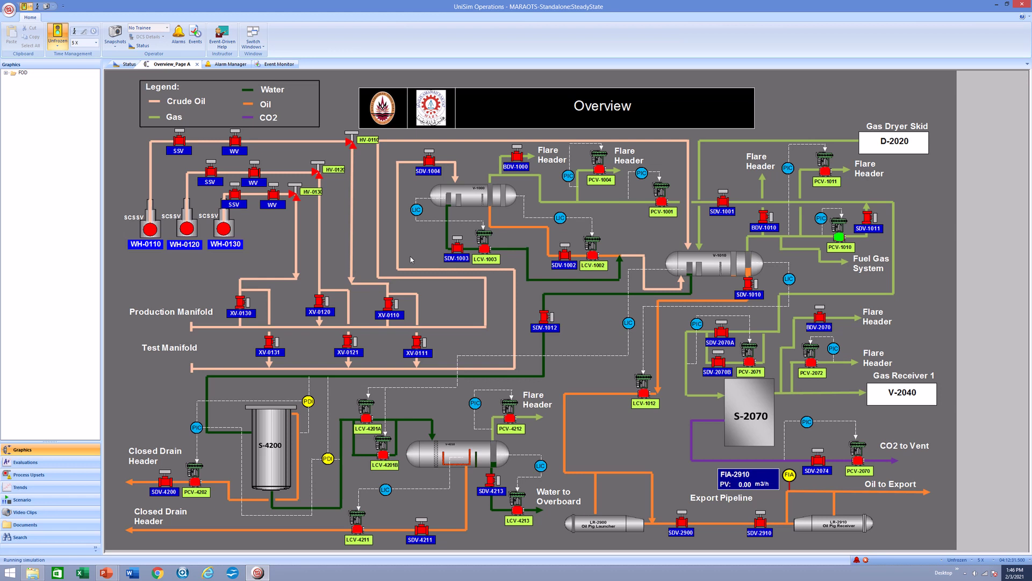
pyautogui.click(701, 273)
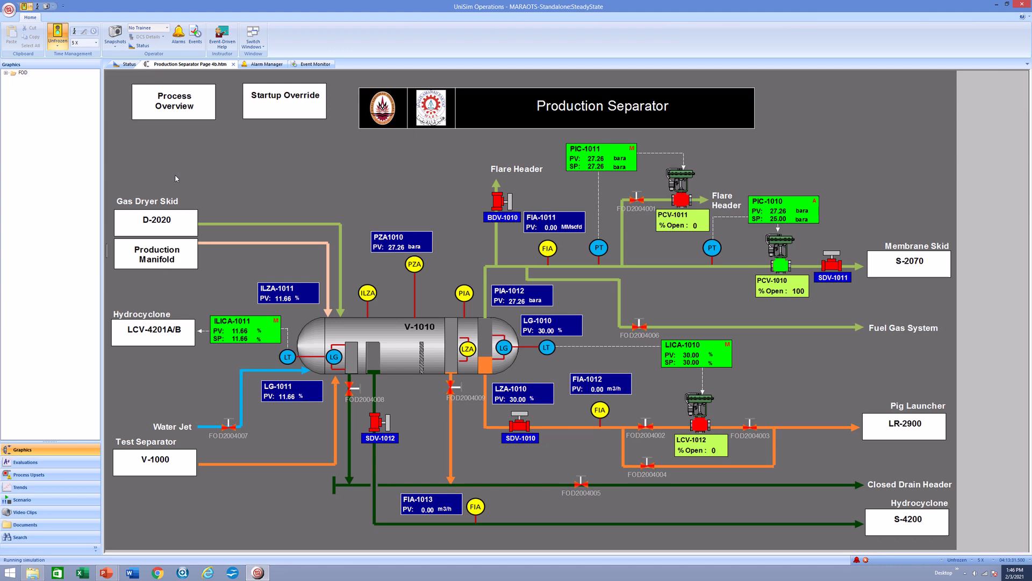
pyautogui.click(166, 266)
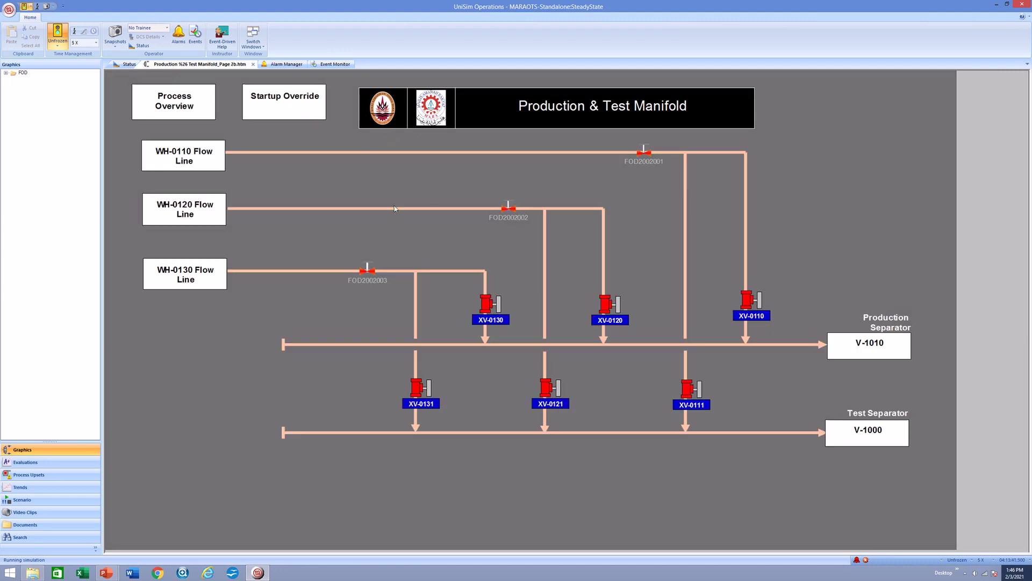
pyautogui.click(207, 271)
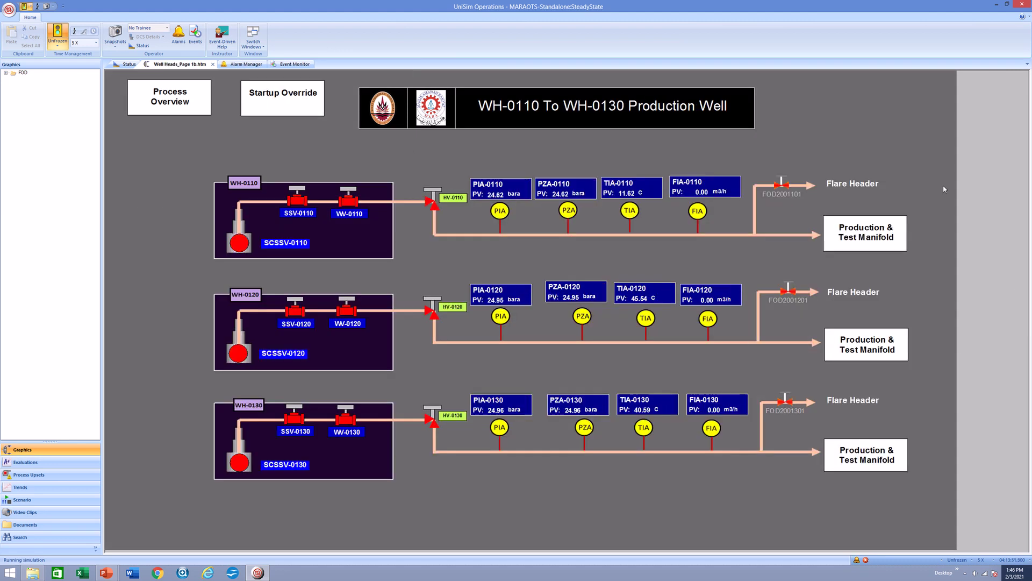
pyautogui.click(885, 348)
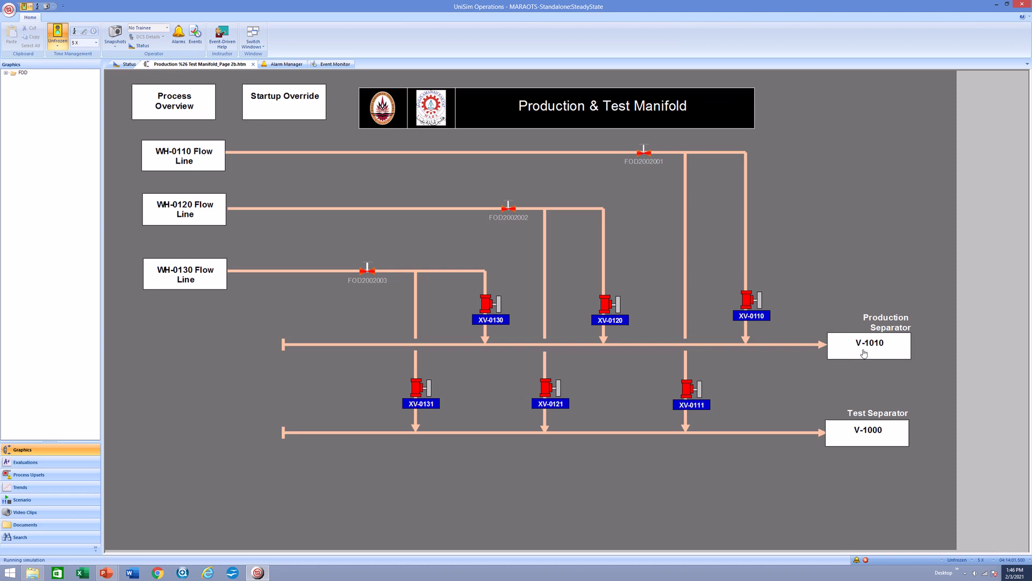
pyautogui.click(864, 353)
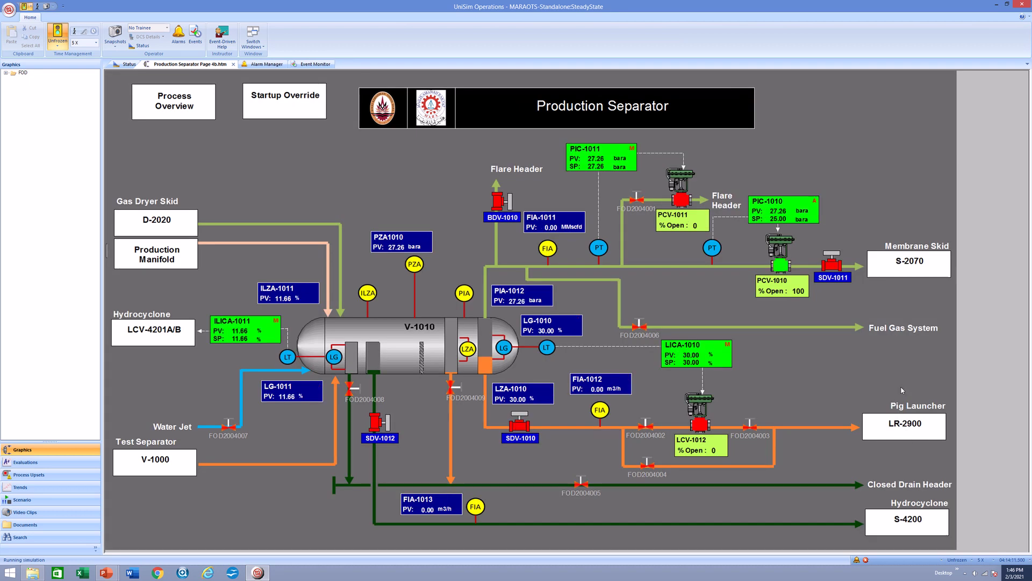
# Step: On the membrane skid, set the opening of field valve FOD2007003 on the PCV-2072 flare line to 0
pyautogui.click(902, 272)
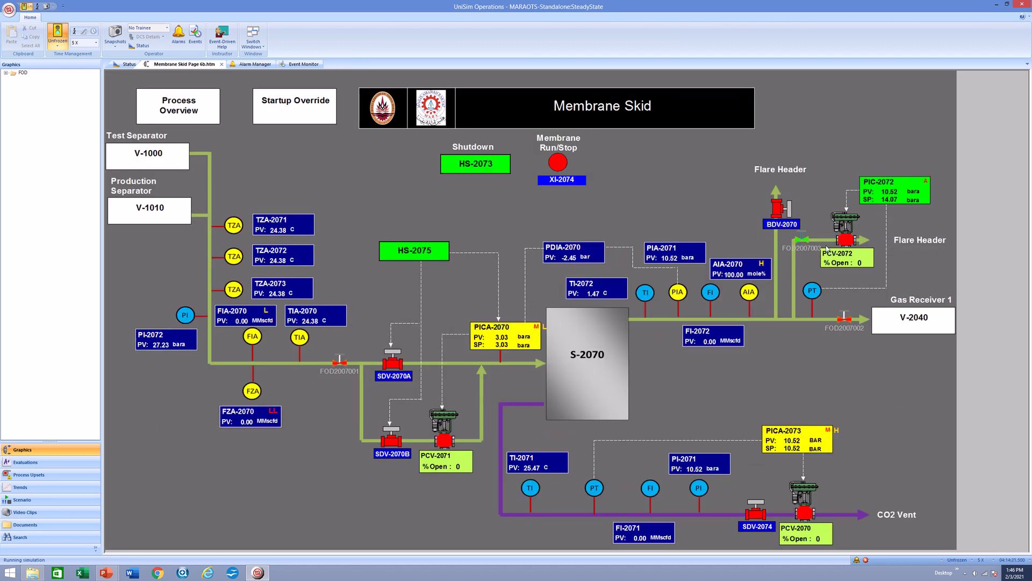
pyautogui.click(802, 242)
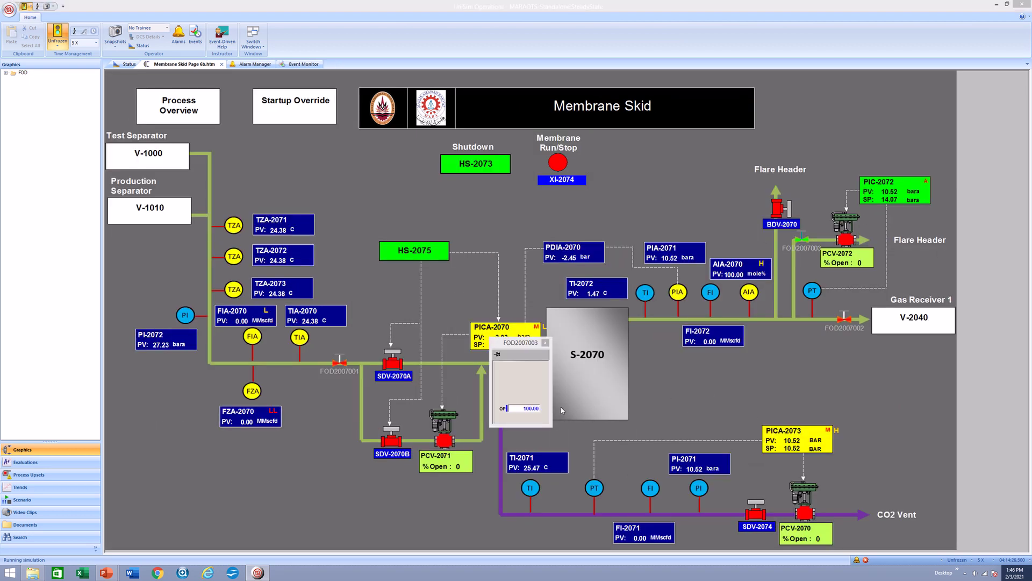
pyautogui.doubleClick(520, 409)
pyautogui.write('0')
pyautogui.press('Return')
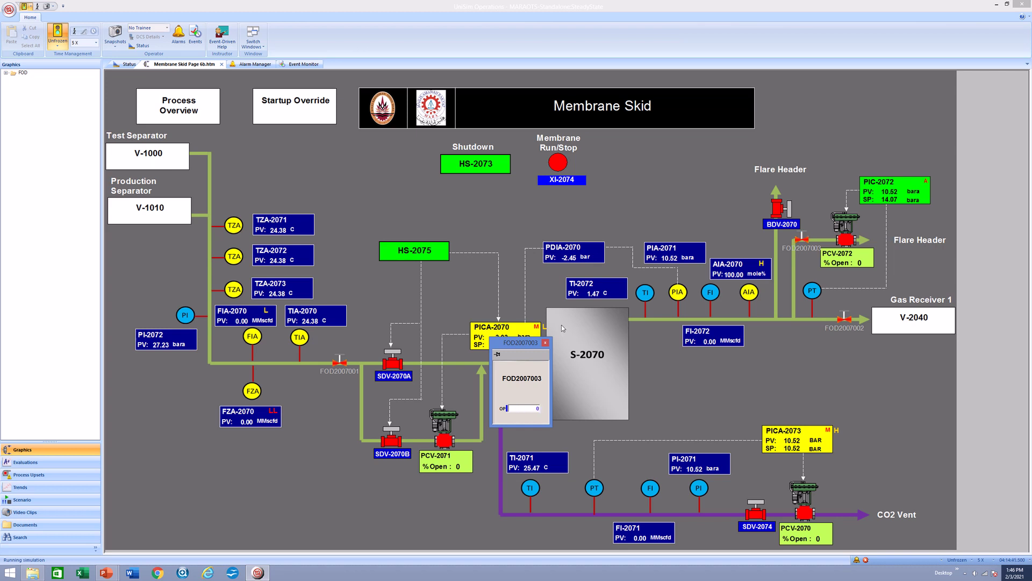
pyautogui.click(546, 343)
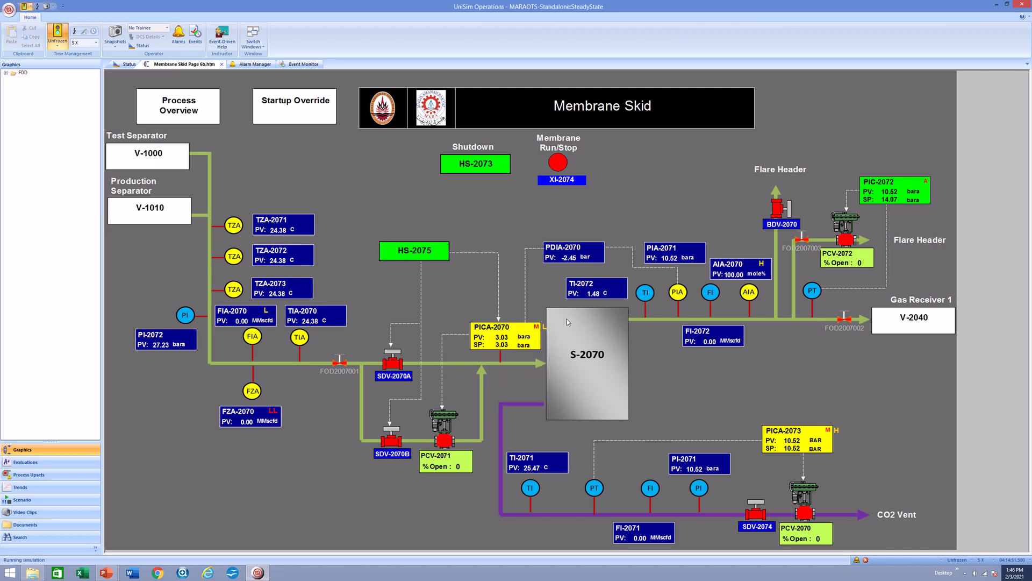
# Step: Set the opening of field valve FOD2010101 on the V-2120 drain line to 0, and bring up the V-2220A/B gas dryer display
pyautogui.click(920, 327)
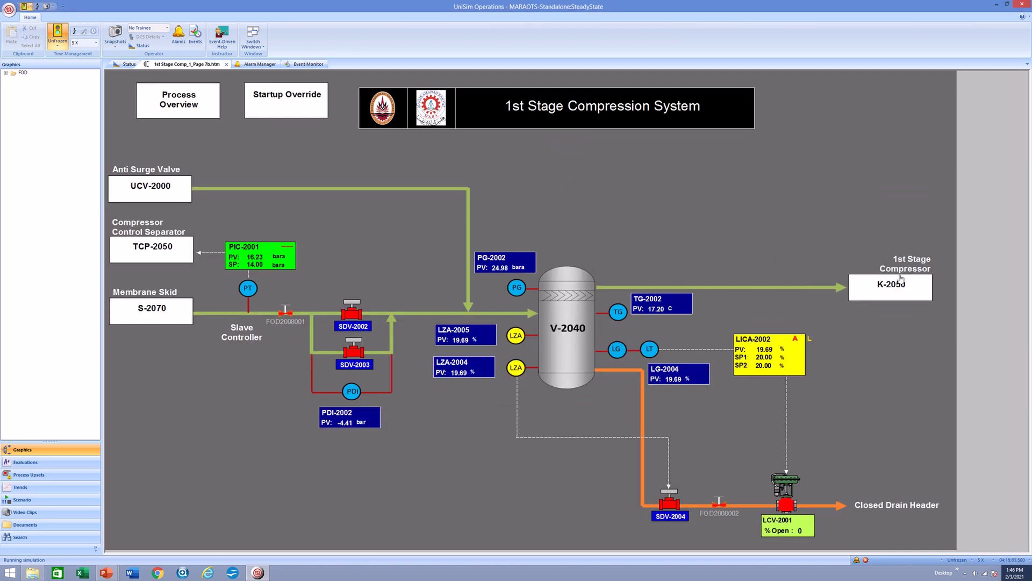
pyautogui.click(924, 288)
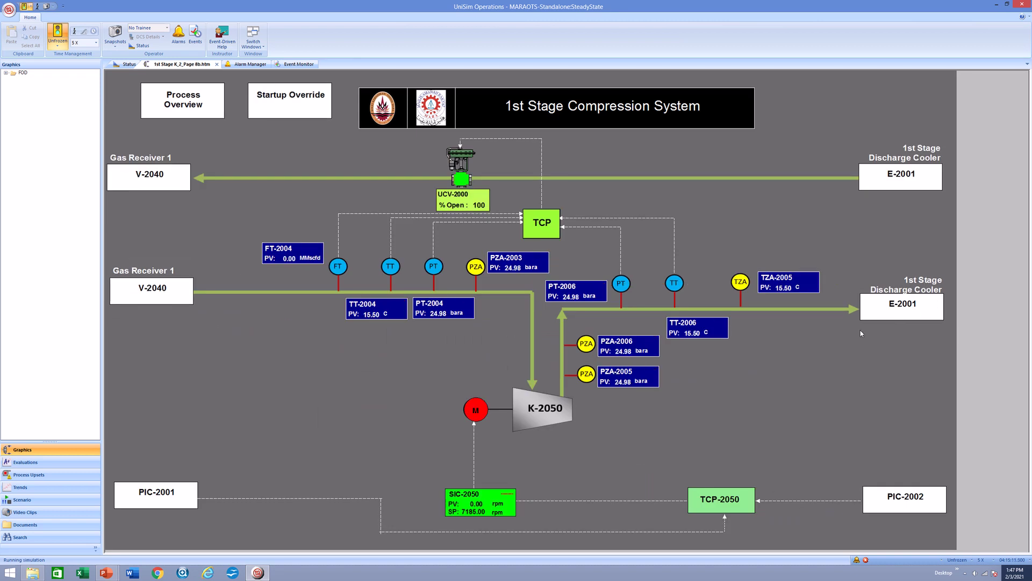
pyautogui.click(913, 306)
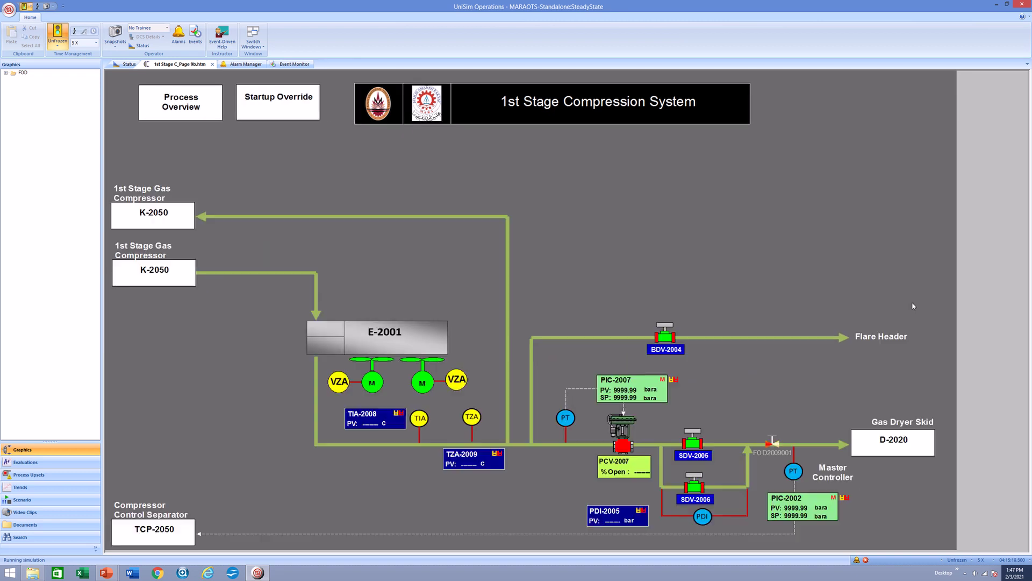
pyautogui.click(898, 446)
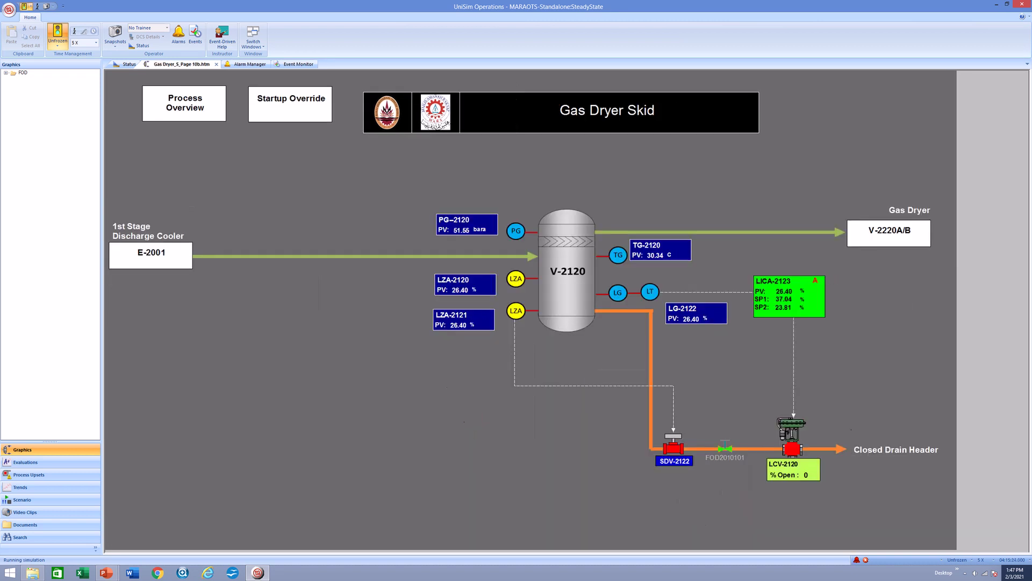
pyautogui.click(725, 447)
pyautogui.click(531, 408)
pyautogui.write('0')
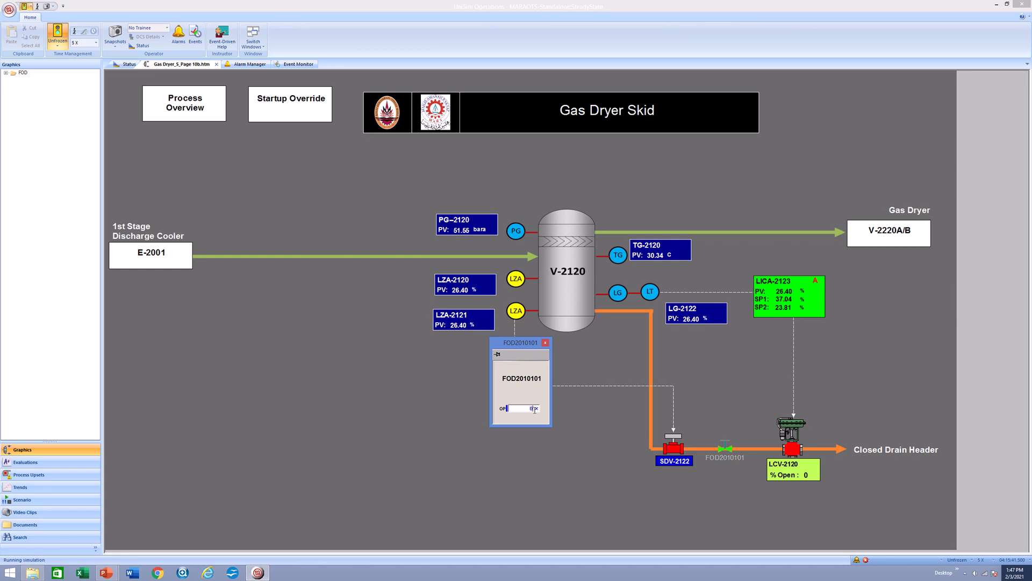
pyautogui.click(880, 233)
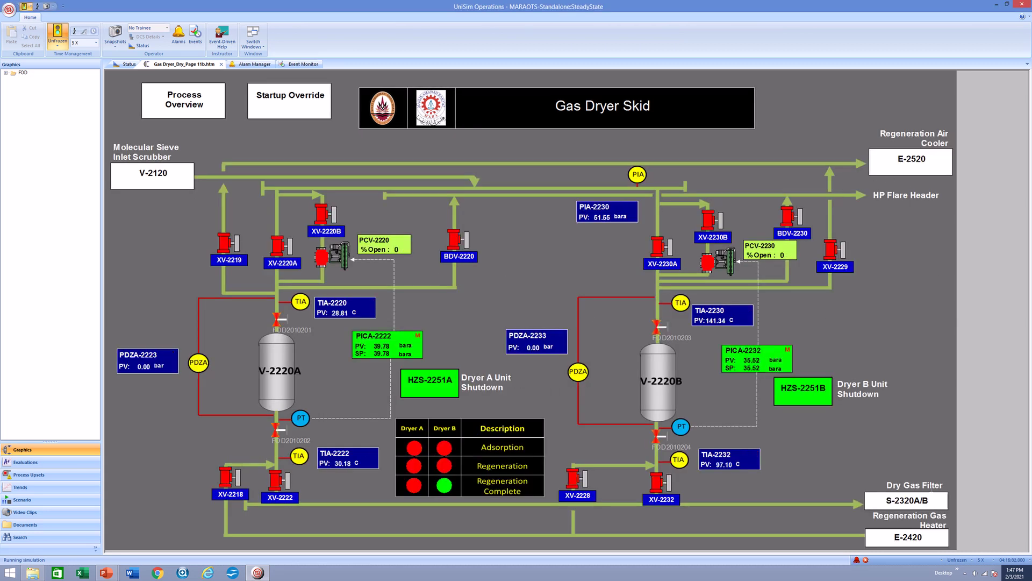
# Step: On the regeneration display, set the opening of field valve FOD2010401 on the E-2520 outlet line to V-1010 to 0
pyautogui.click(903, 542)
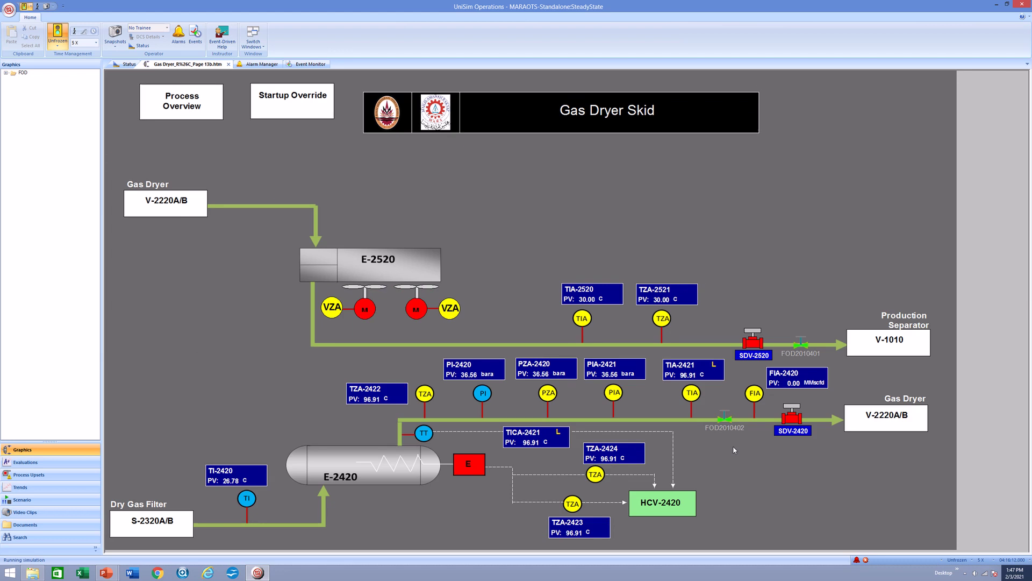
pyautogui.click(797, 352)
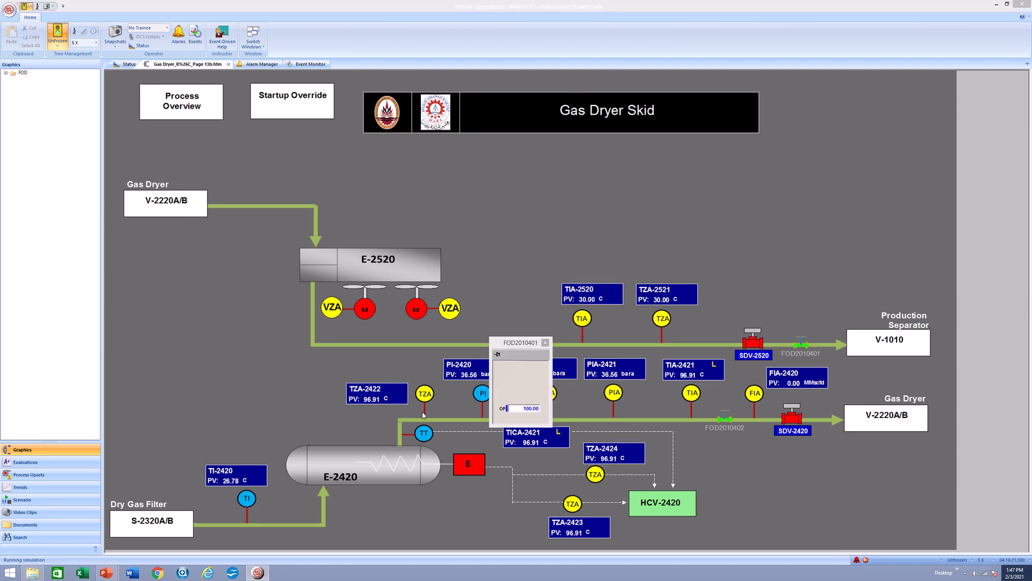
pyautogui.doubleClick(522, 408)
pyautogui.write('1')
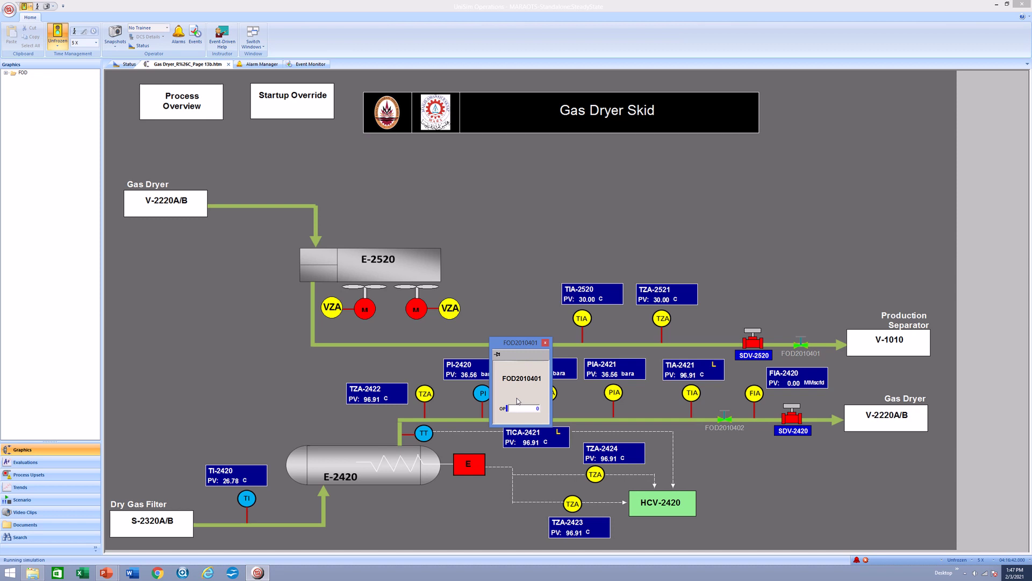
pyautogui.press('Return')
pyautogui.click(546, 343)
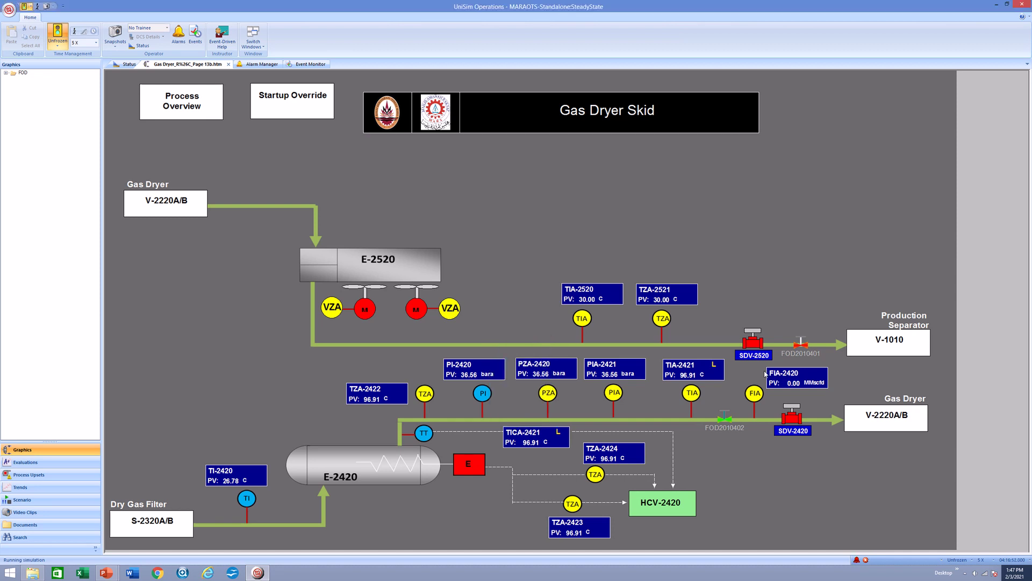
# Step: Set the opening of field valve FOD2010402 on the E-2420 outlet line to the gas dryers to 0
pyautogui.click(726, 419)
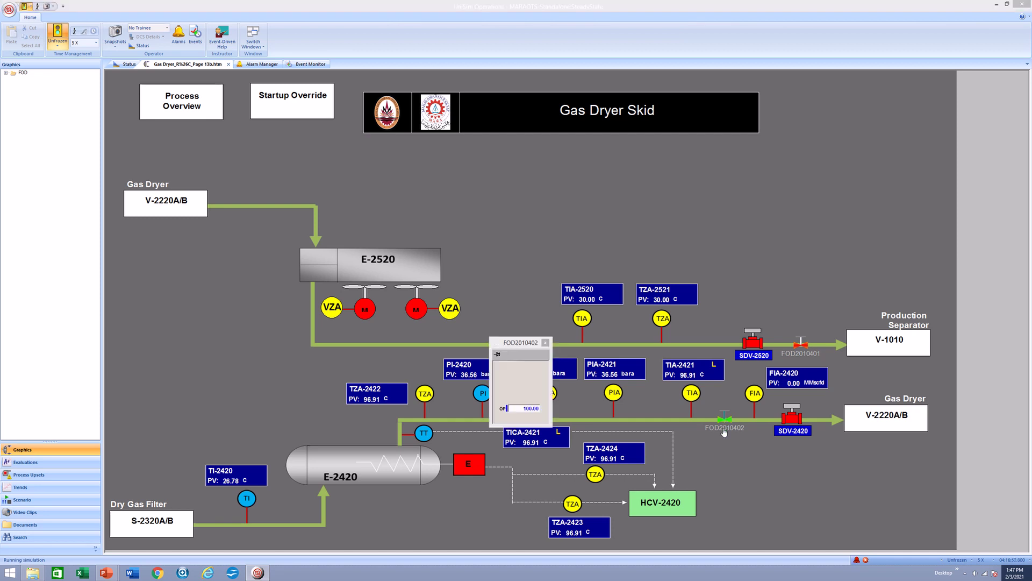
pyautogui.click(527, 410)
pyautogui.write('0')
pyautogui.press('Return')
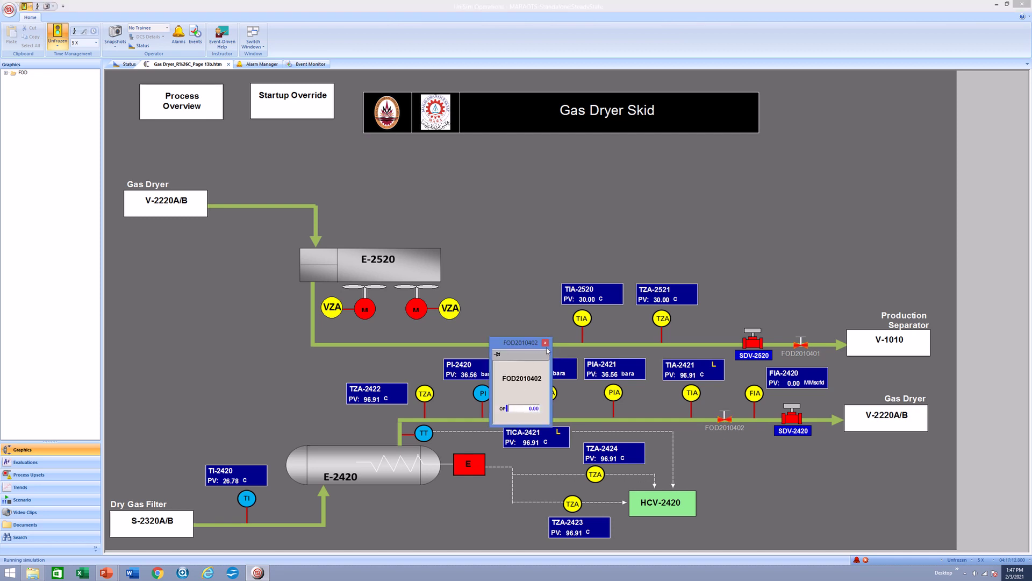
# Step: Check the valve states on the gas dryer, dry gas filter, second-stage gas receiver, compressor K-2060 and cooler E-2011 displays
pyautogui.click(869, 413)
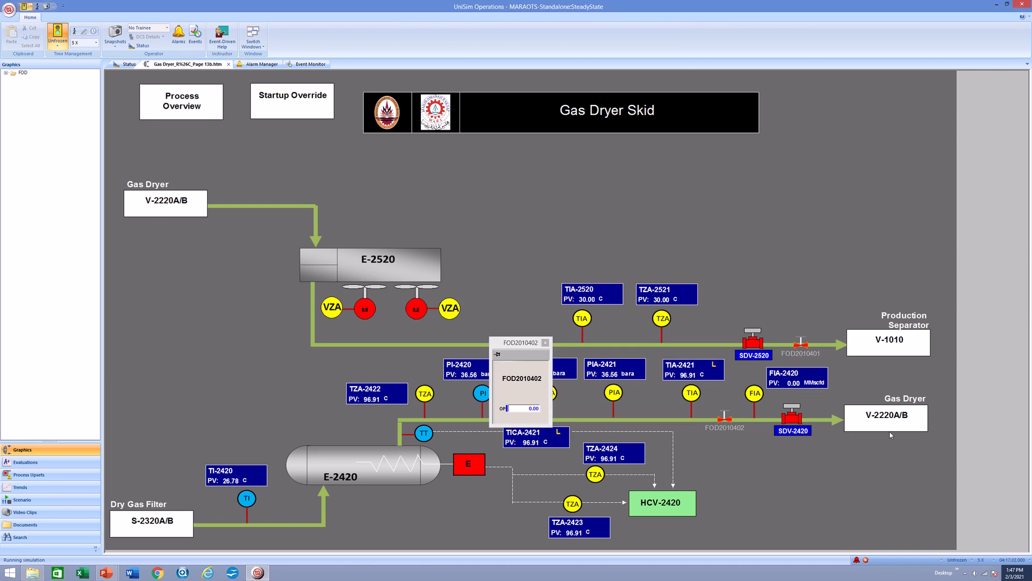
pyautogui.click(884, 429)
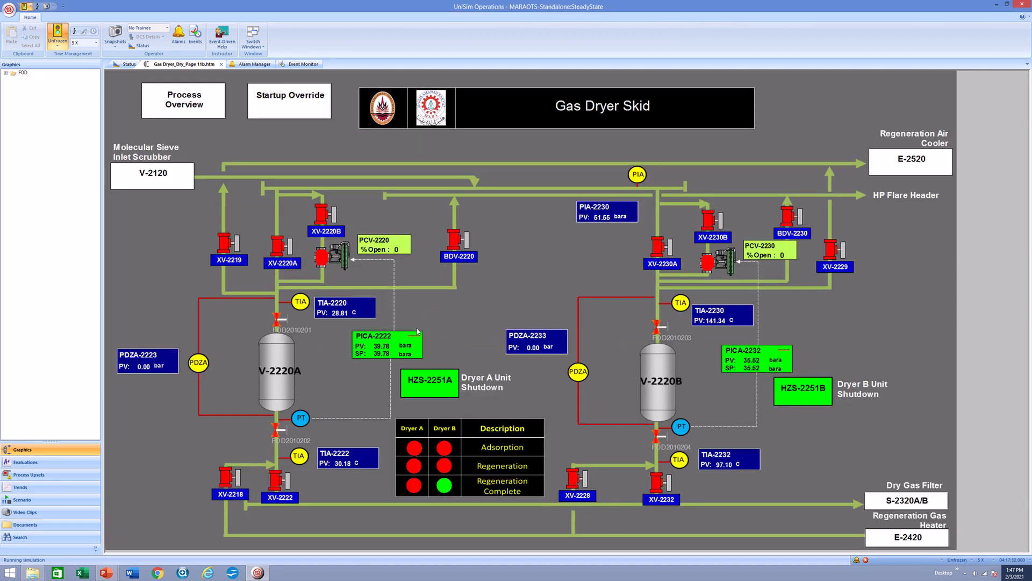
pyautogui.click(919, 503)
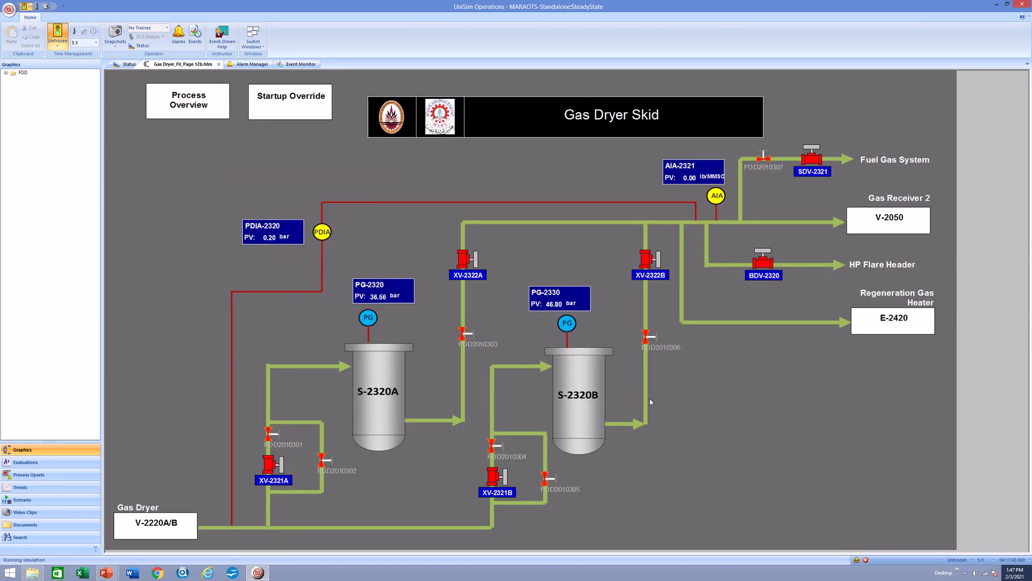
pyautogui.click(921, 224)
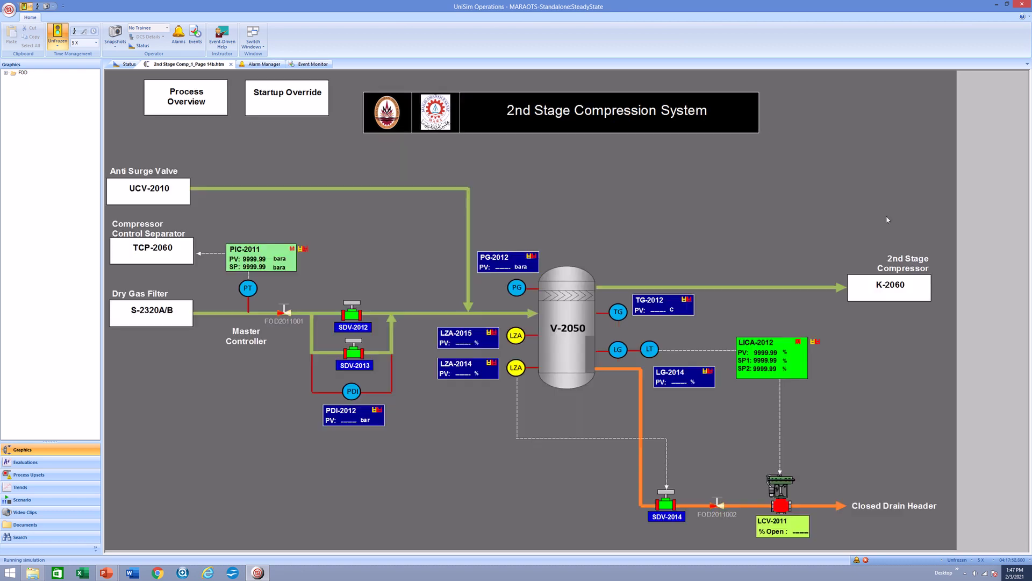
pyautogui.click(892, 286)
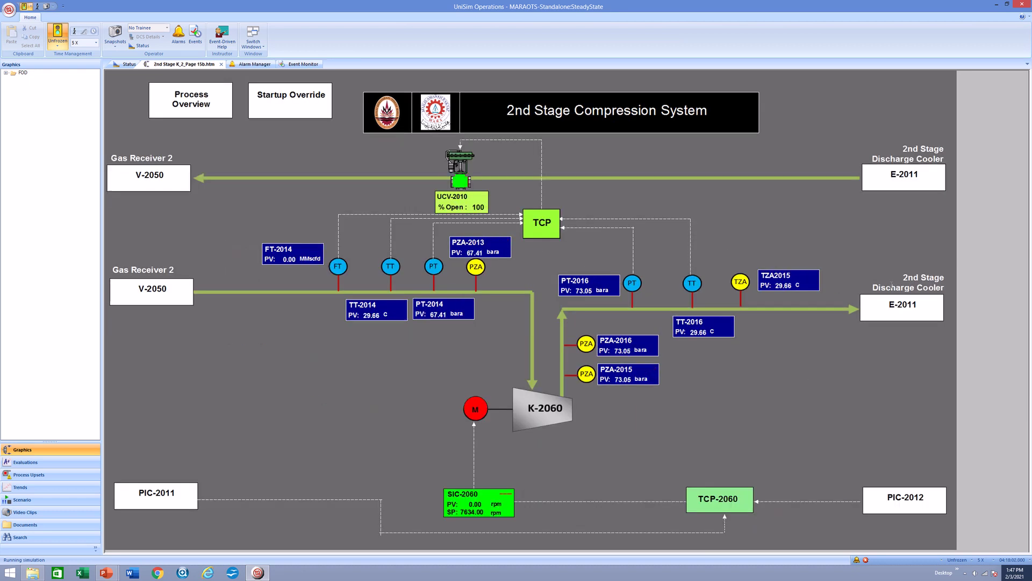
pyautogui.click(902, 310)
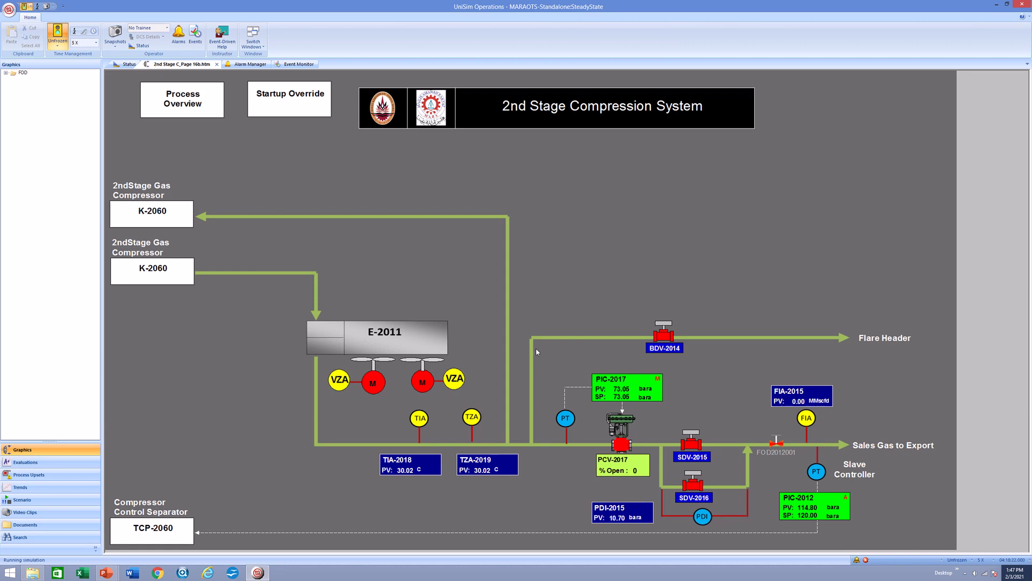
# Step: From the process overview, open blowdown valves BDV-2014 on the E-2011 flare line and BDV-2320 on the HP flare line
pyautogui.click(196, 111)
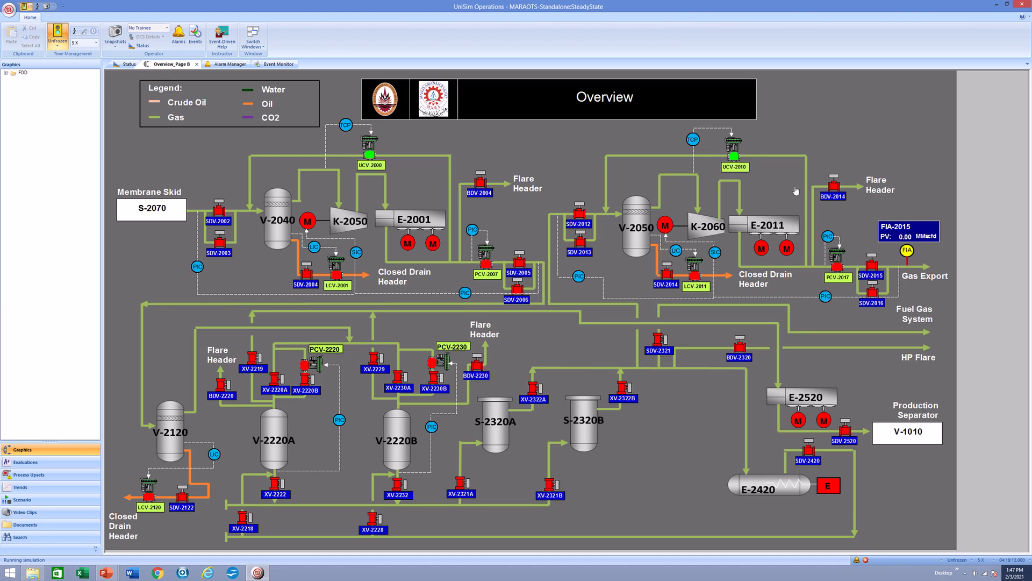
pyautogui.click(834, 187)
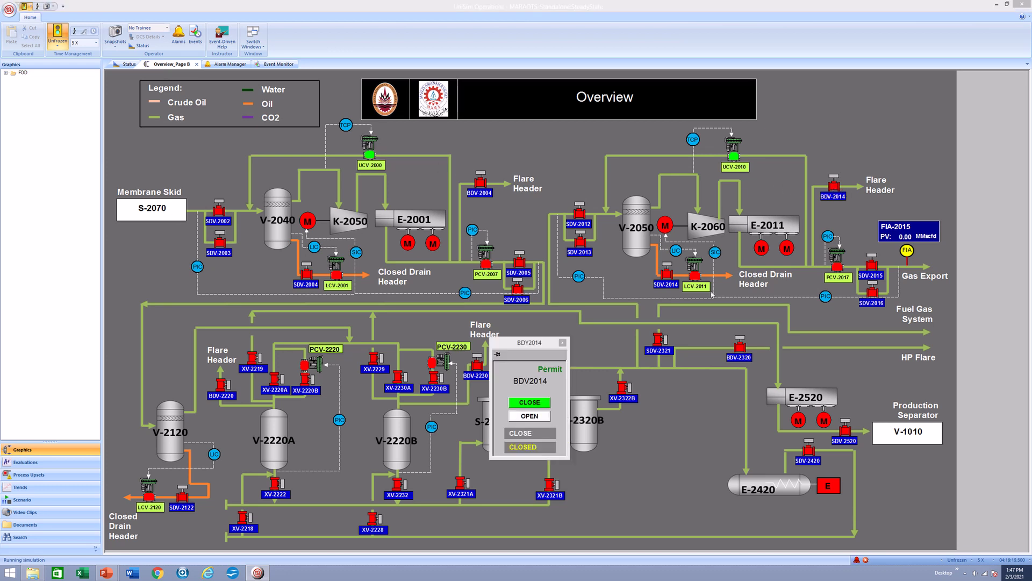
pyautogui.click(530, 416)
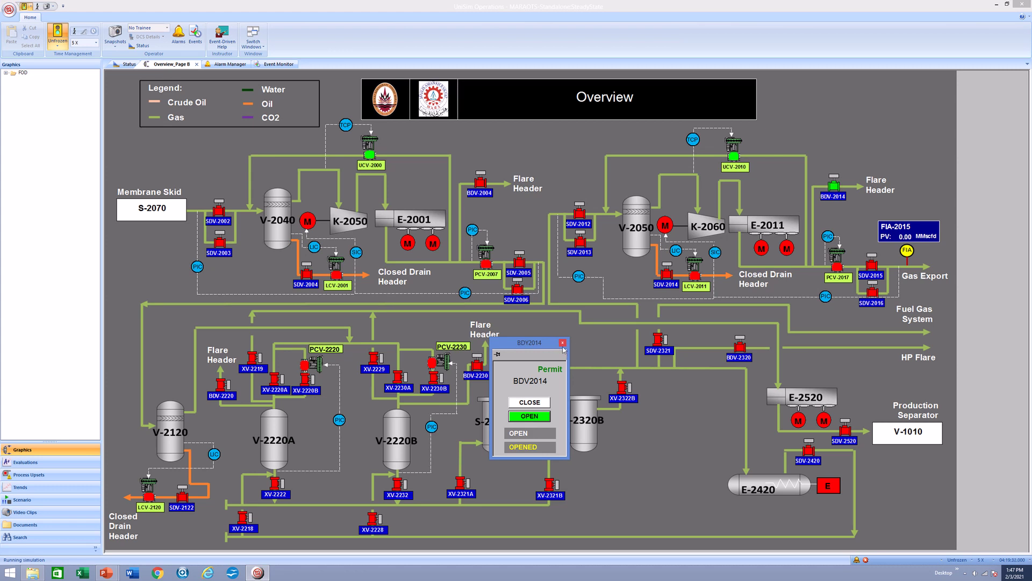
pyautogui.click(562, 343)
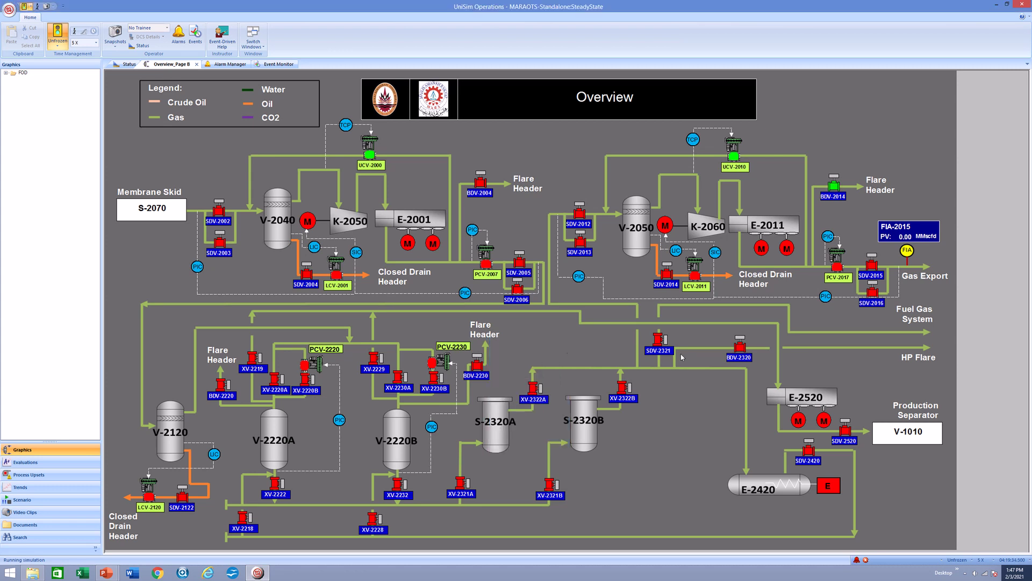
pyautogui.click(738, 349)
pyautogui.click(534, 415)
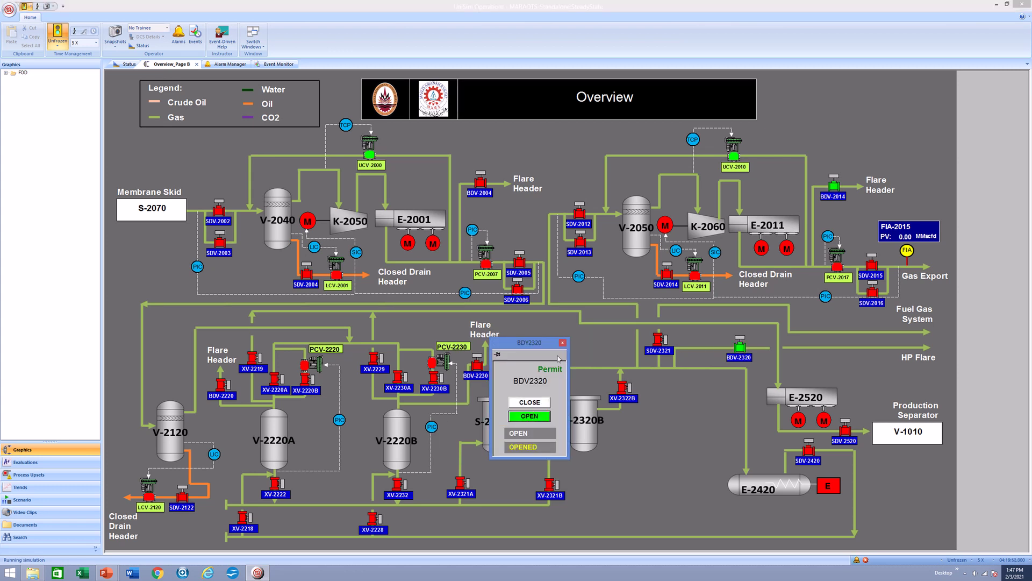
pyautogui.click(561, 343)
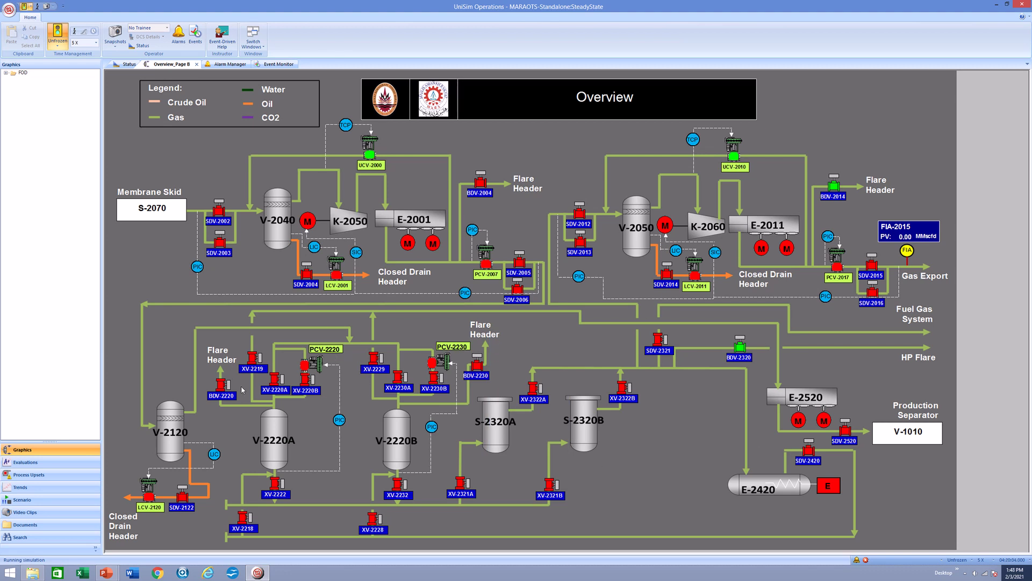
# Step: Open blowdown valves BDV-2220 and BDV-2230 on the flare lines of gas dryers V-2220A and V-2220B
pyautogui.click(223, 388)
pyautogui.click(530, 416)
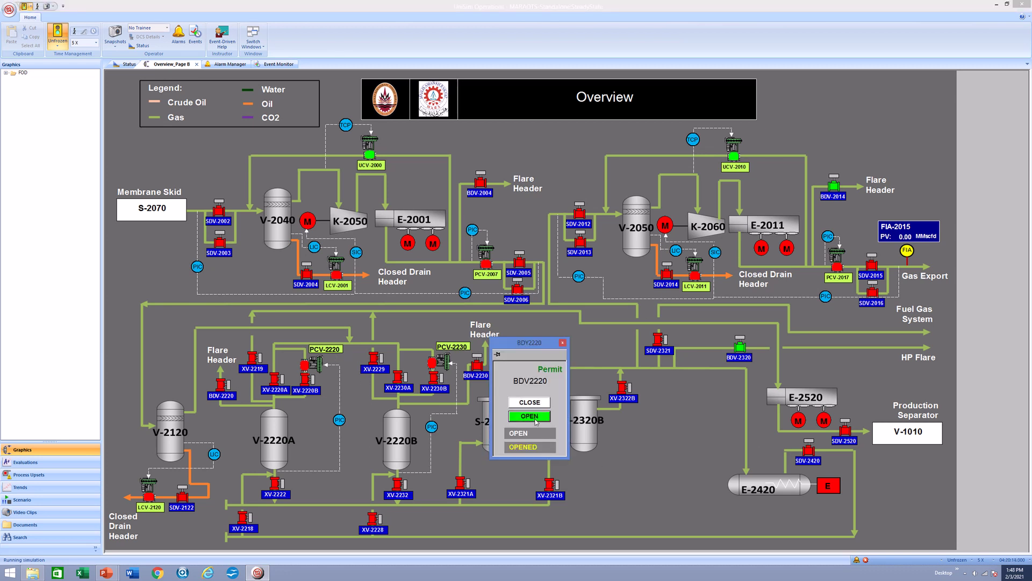
pyautogui.click(563, 343)
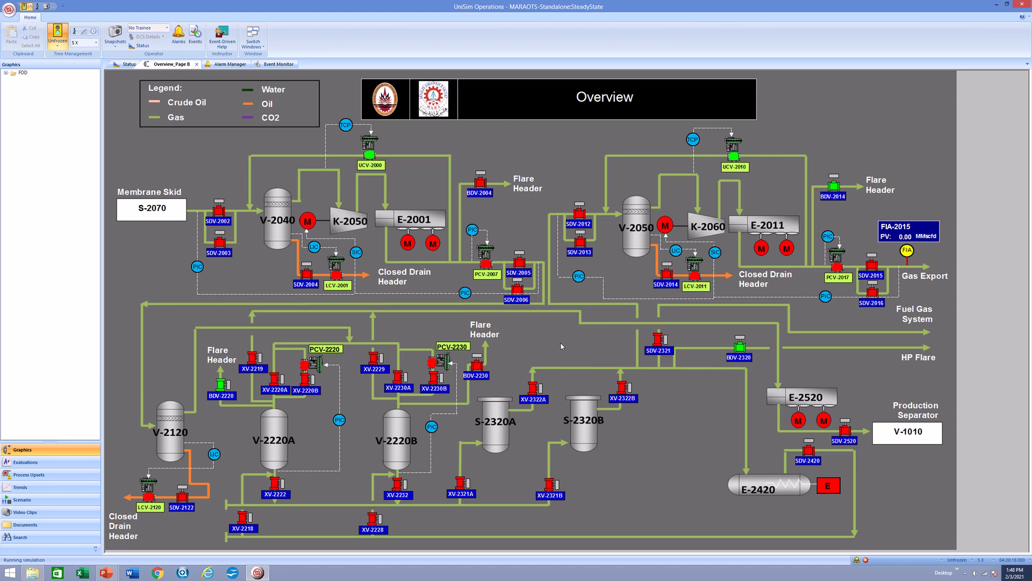
pyautogui.click(482, 372)
pyautogui.click(518, 417)
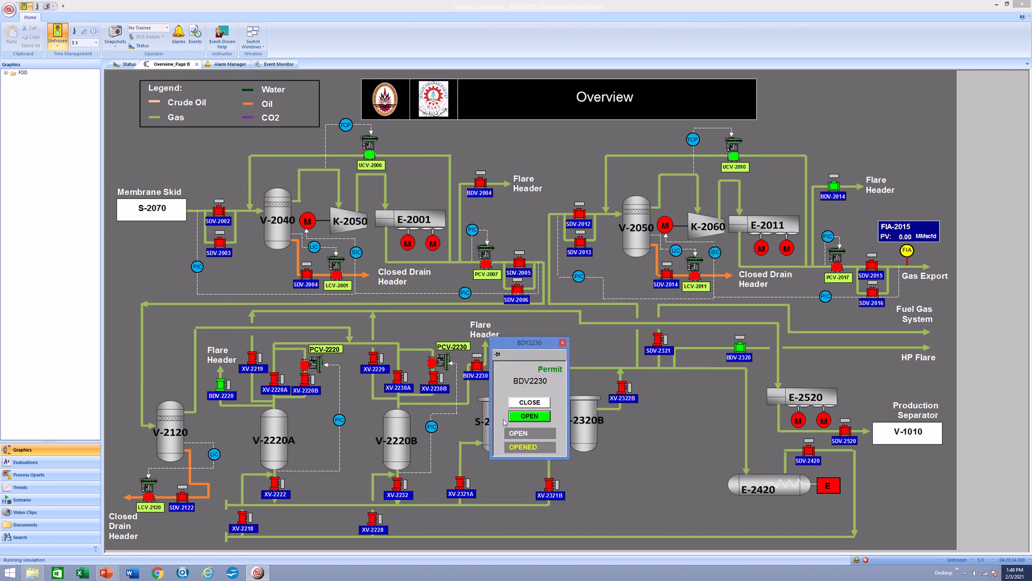
pyautogui.click(562, 343)
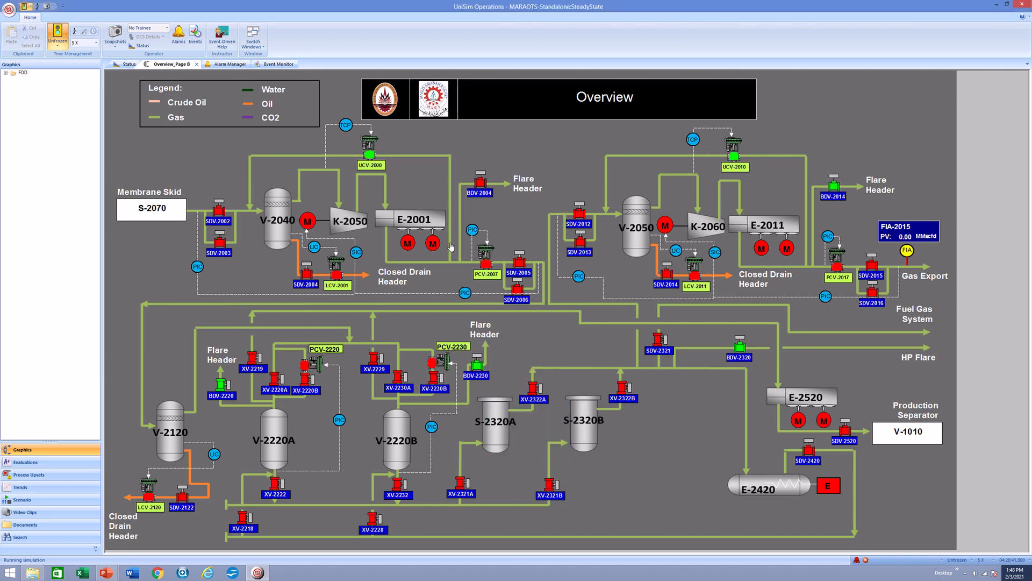
# Step: Open blowdown valve BDV-2004 on the flare line after first-stage cooler E-2001
pyautogui.click(482, 185)
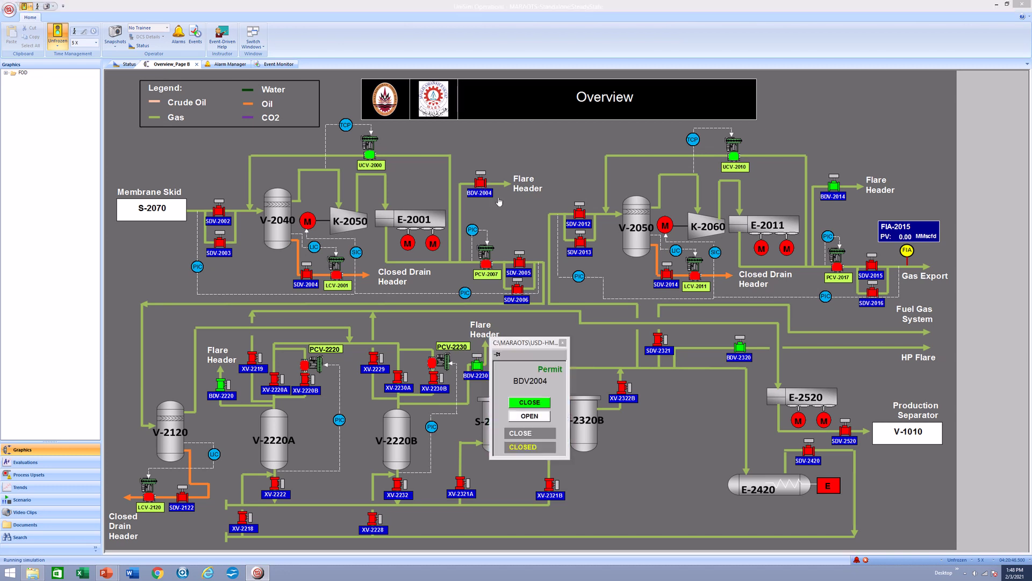
pyautogui.click(532, 419)
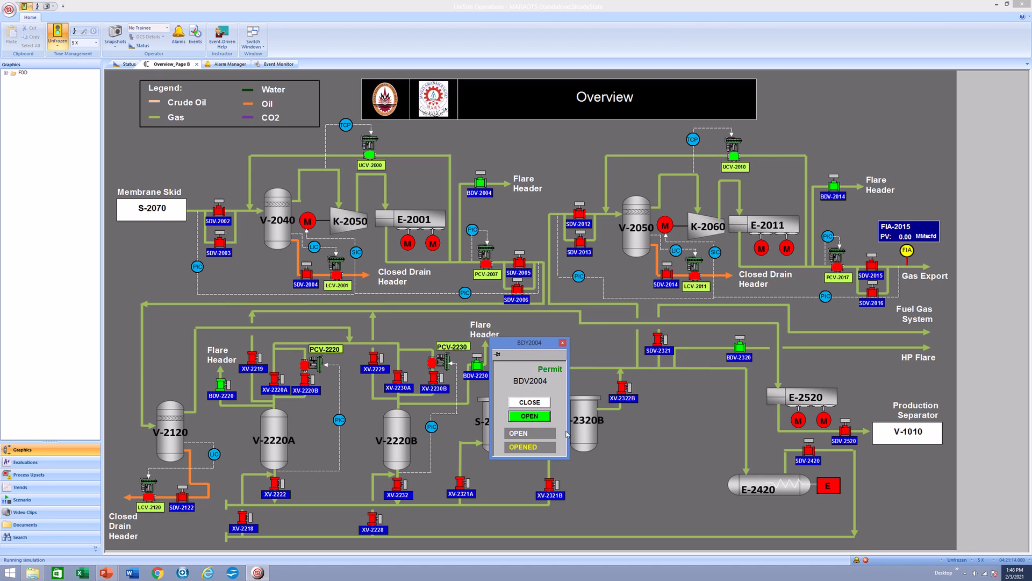
pyautogui.click(562, 342)
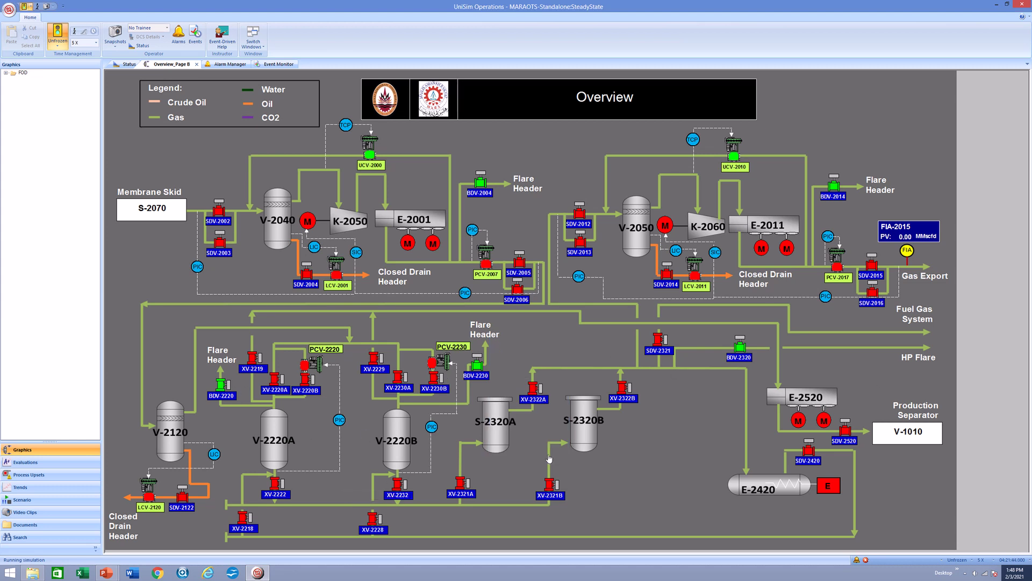
# Step: On the gas dryer display, set the opening of field valve FOD2010201 above V-2220A to 100
pyautogui.click(580, 400)
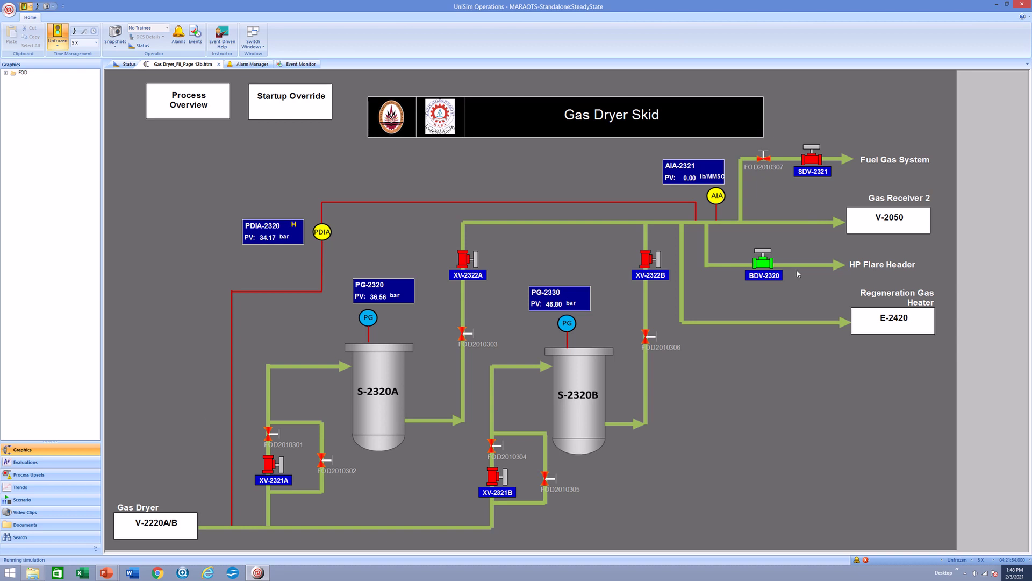
pyautogui.click(154, 523)
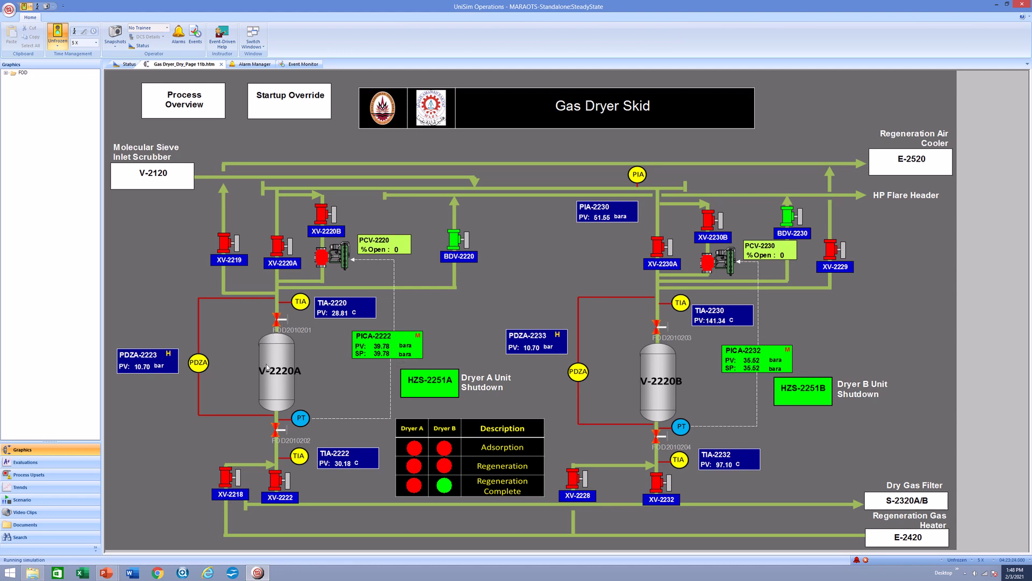
pyautogui.click(277, 321)
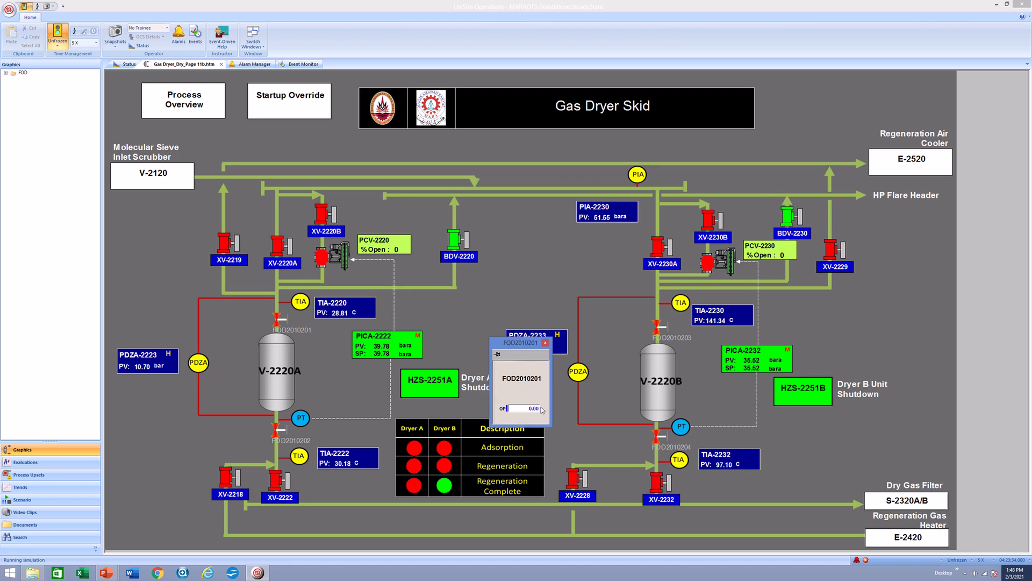
pyautogui.doubleClick(534, 409)
pyautogui.write('100')
pyautogui.press('Return')
# Step: Set the opening of field valve FOD2010203 above dryer V-2220B to 100
pyautogui.click(656, 326)
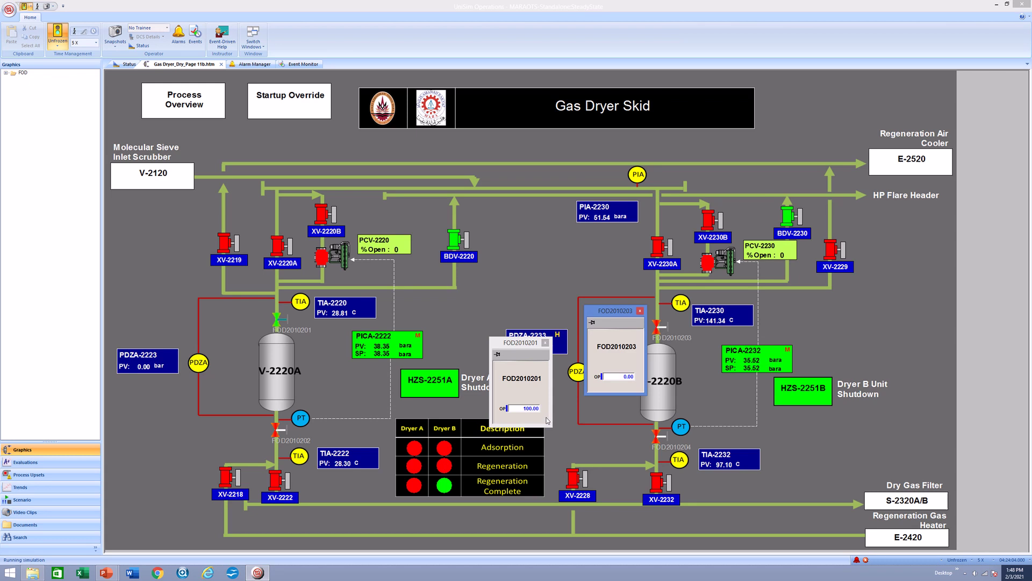
pyautogui.write('100')
pyautogui.press('Return')
# Step: Check the pressures and valve states on the first-stage gas receiver, compressor K-2050, cooler E-2001 and plant overview displays
pyautogui.click(202, 114)
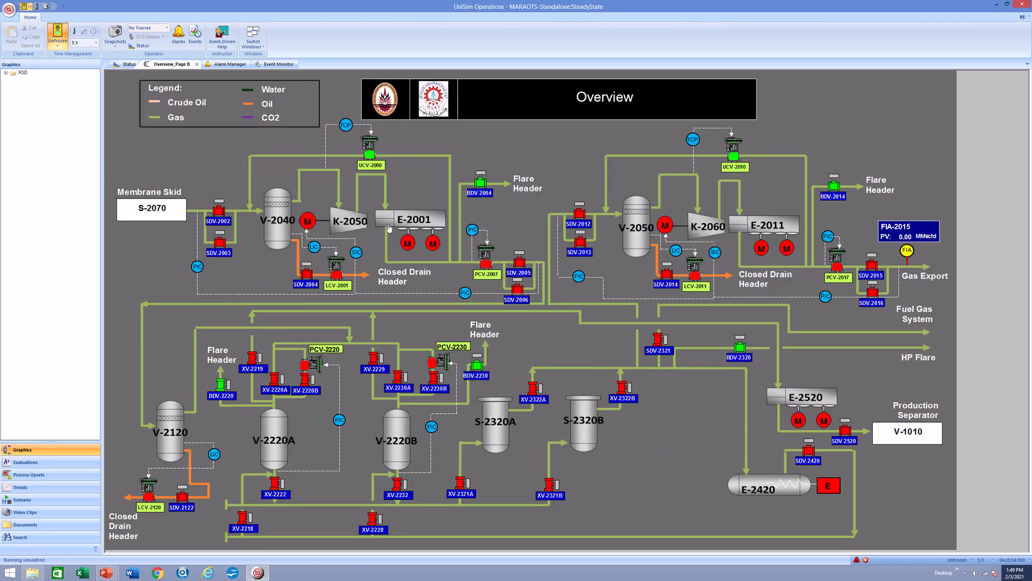
pyautogui.click(281, 218)
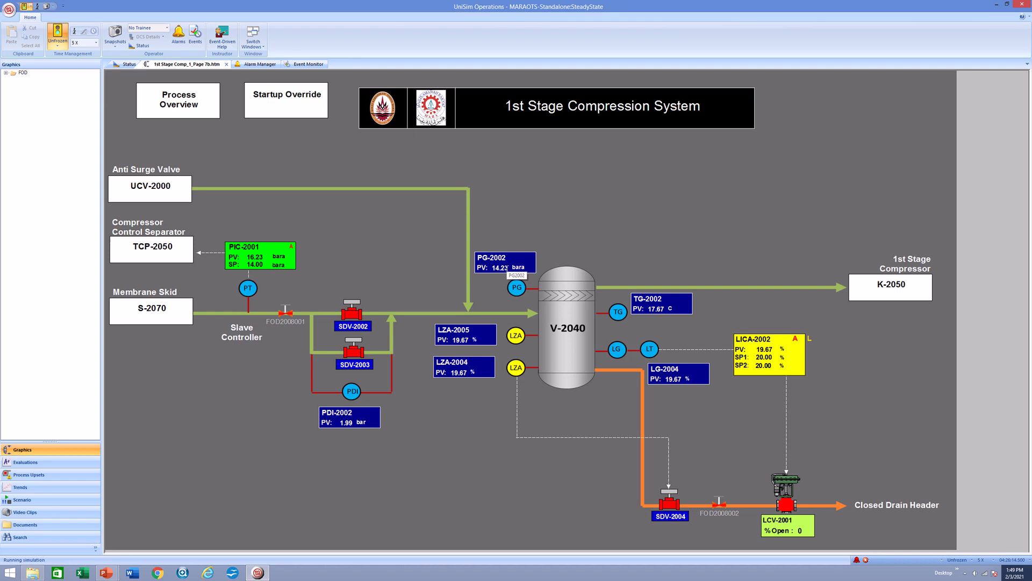
pyautogui.click(888, 294)
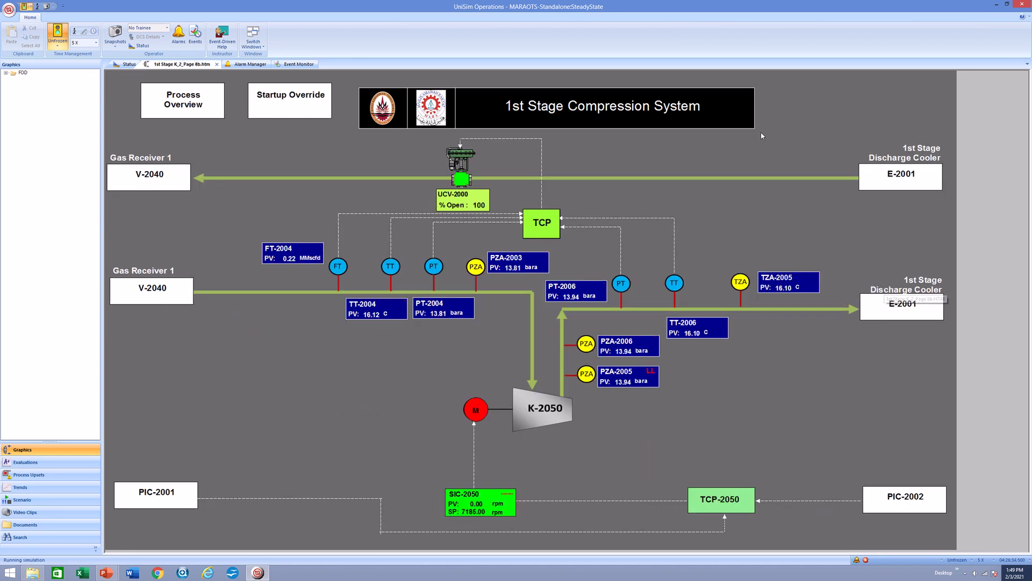
pyautogui.click(914, 304)
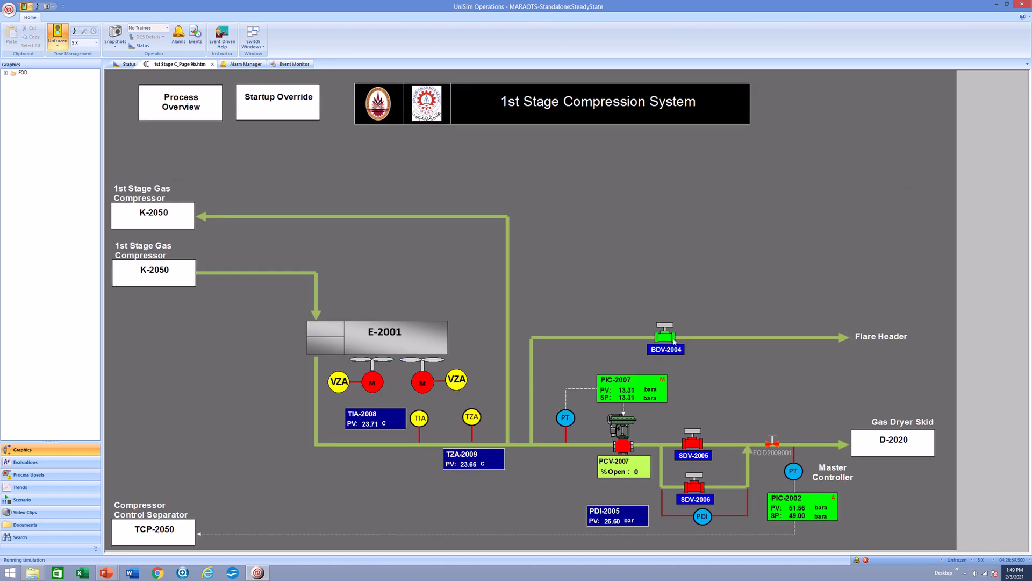
pyautogui.click(189, 107)
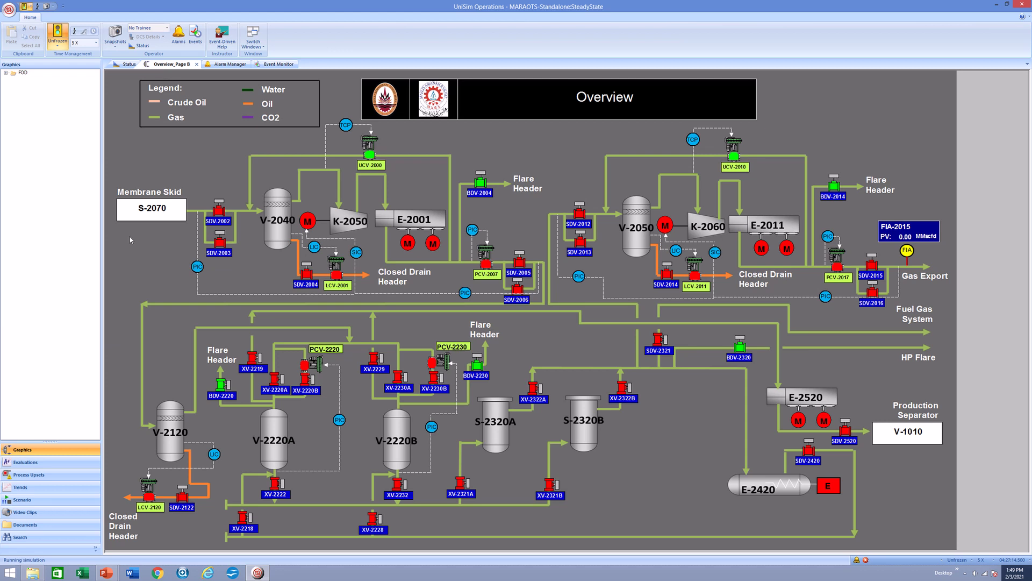
pyautogui.click(144, 208)
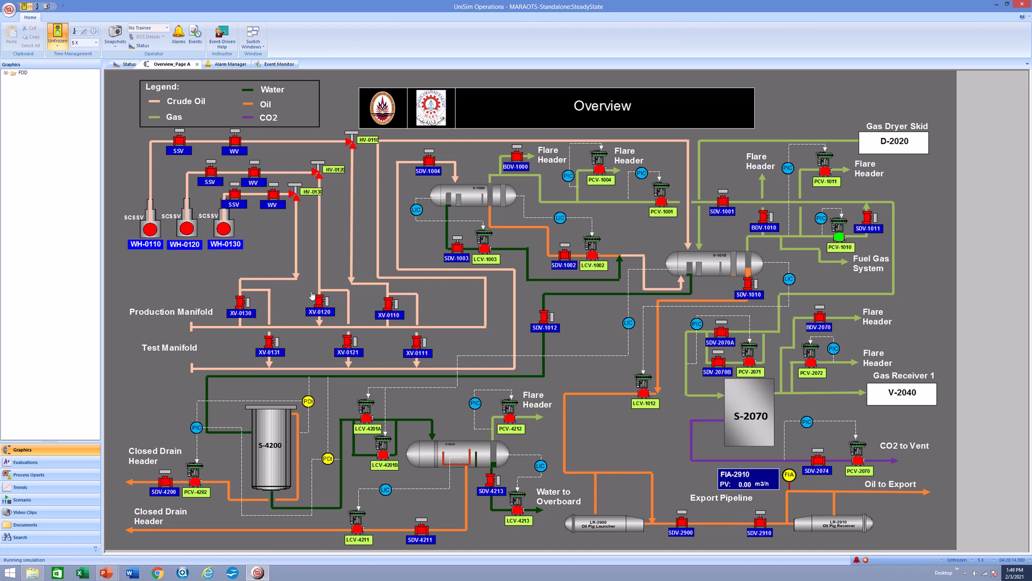
# Step: Open blowdown valves BDV-1000 on test separator V-1000 and BDV-1010 on production separator V-1010 to the flare header
pyautogui.click(490, 170)
pyautogui.click(529, 416)
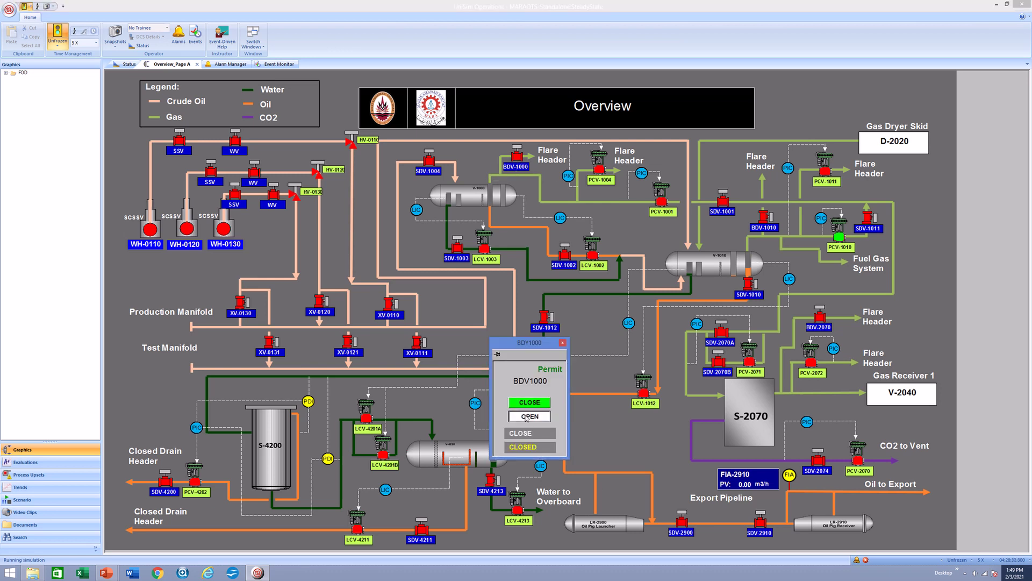
pyautogui.click(563, 343)
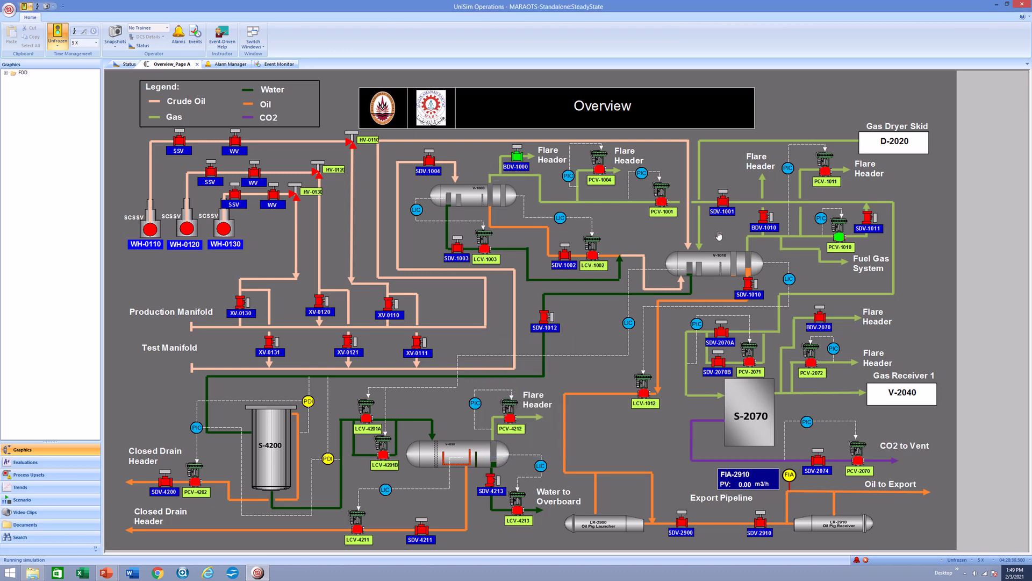
pyautogui.click(766, 218)
pyautogui.click(530, 416)
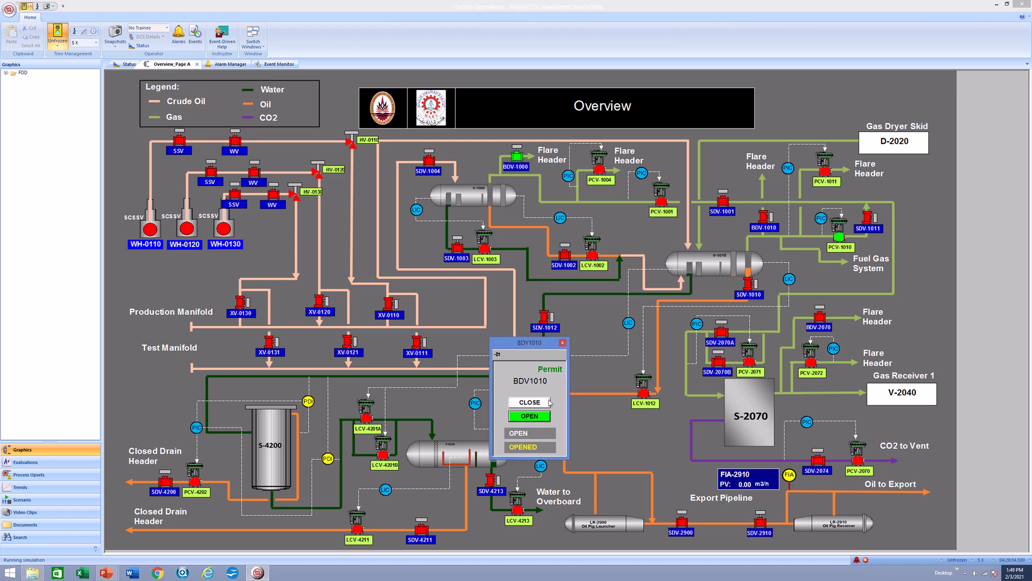
pyautogui.click(563, 343)
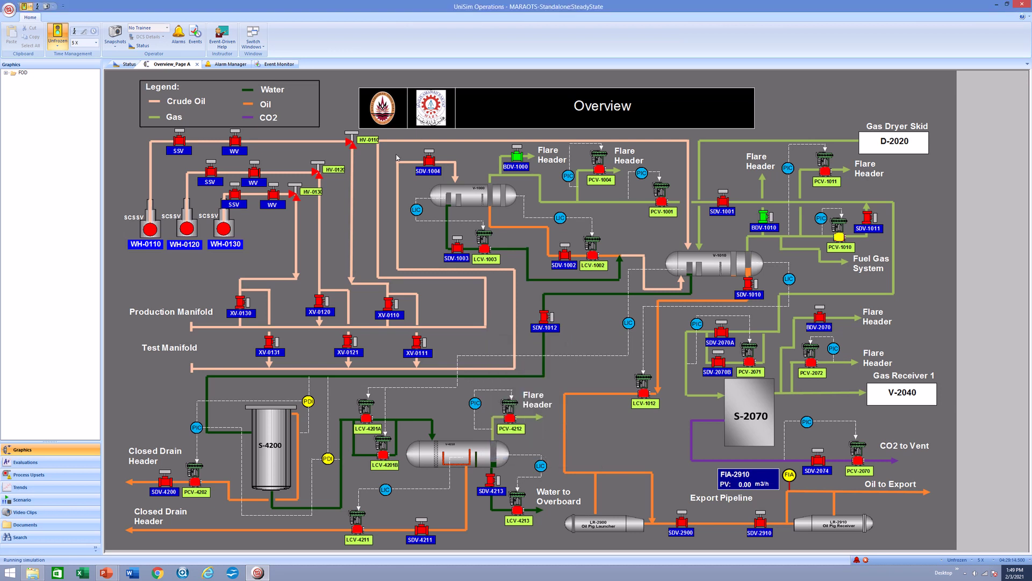
# Step: On the membrane skid display, open blowdown valve BDV-2070 on the S-2070 outlet line to the flare header
pyautogui.click(758, 414)
pyautogui.click(773, 208)
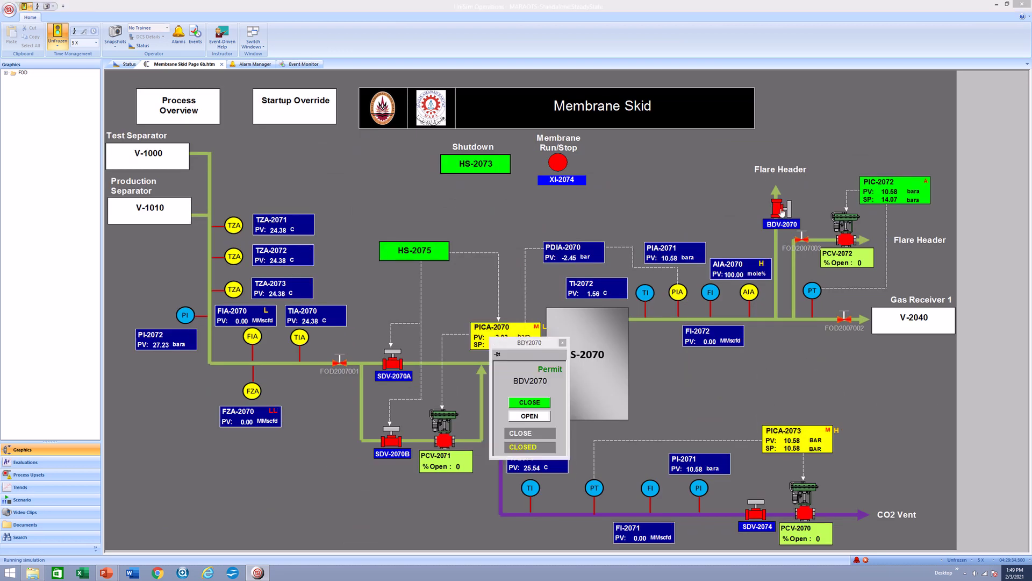
pyautogui.click(540, 418)
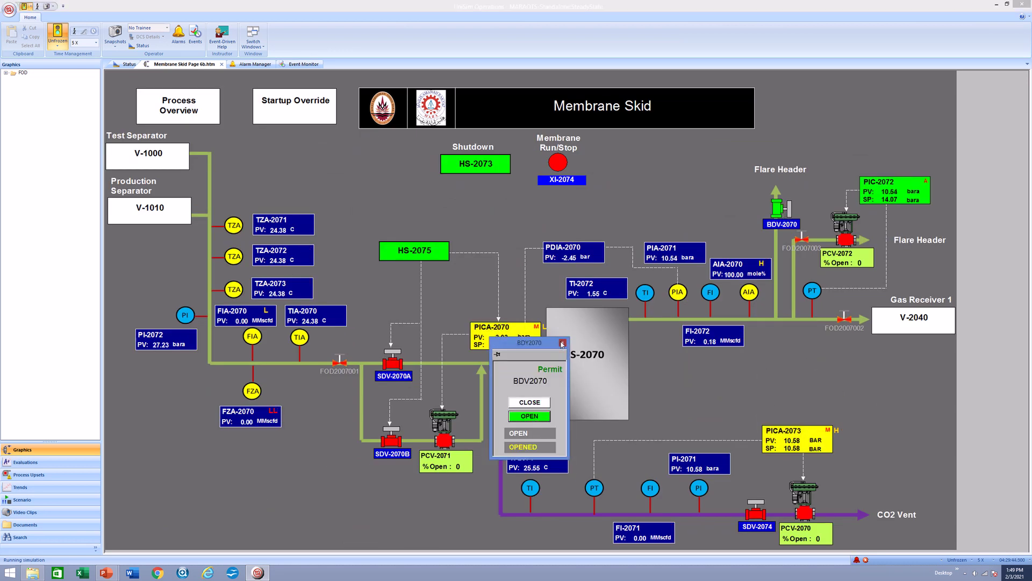
pyautogui.click(563, 343)
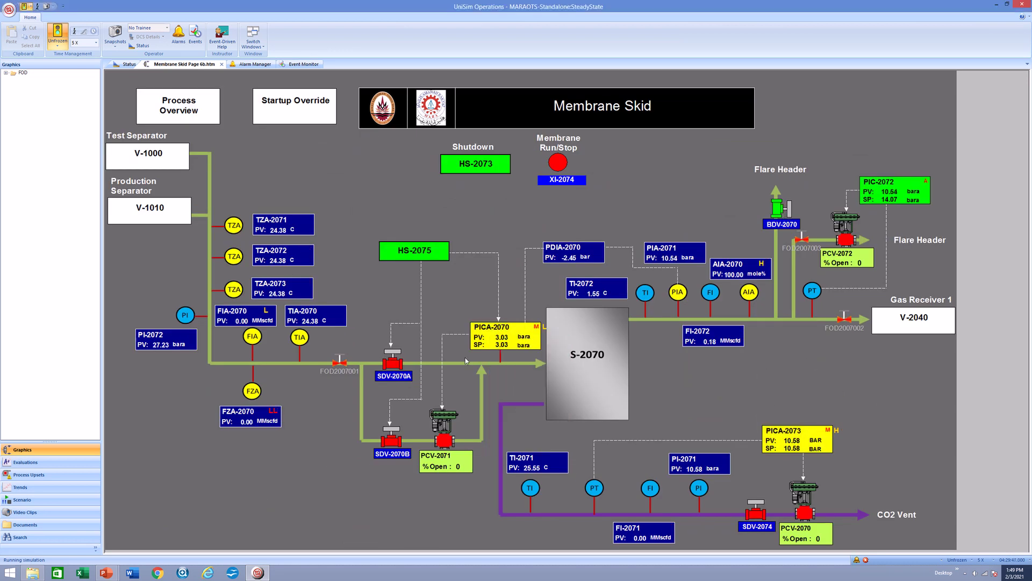
# Step: Check pressures, levels and valve states on the production separator, pig launcher, hydrocyclone, oil skimmer, manifold and production well displays
pyautogui.click(167, 213)
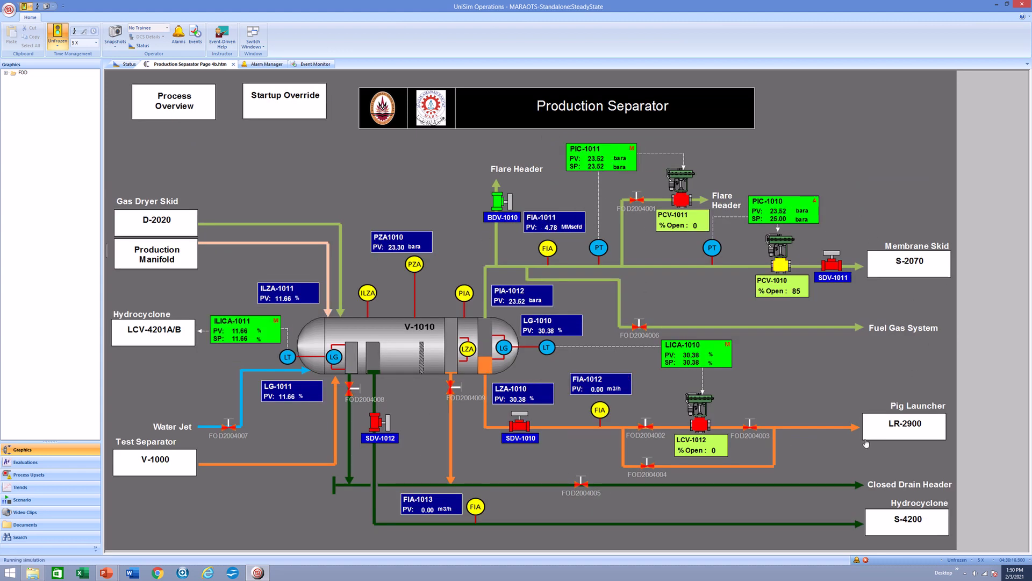
pyautogui.click(901, 436)
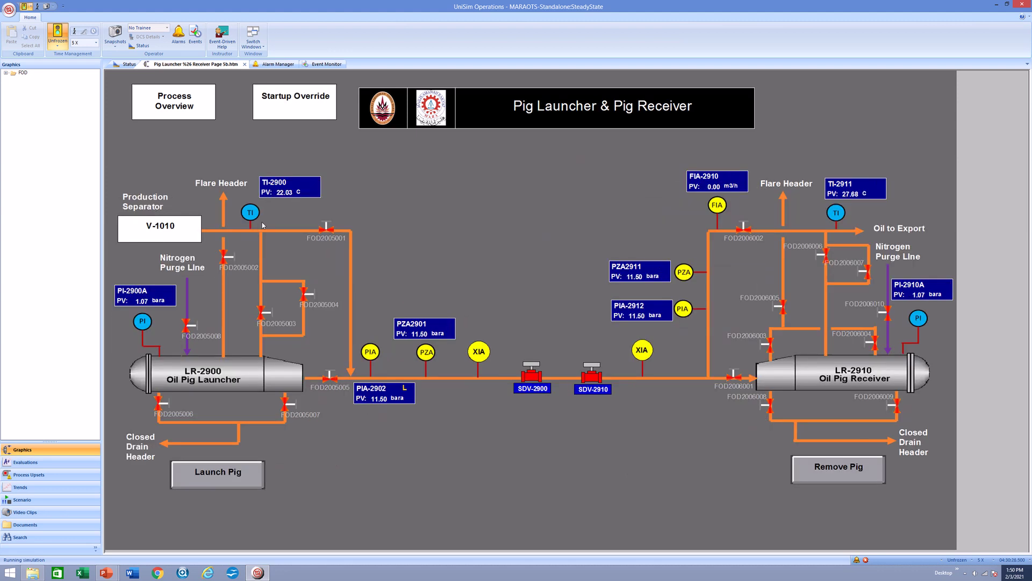
pyautogui.click(156, 239)
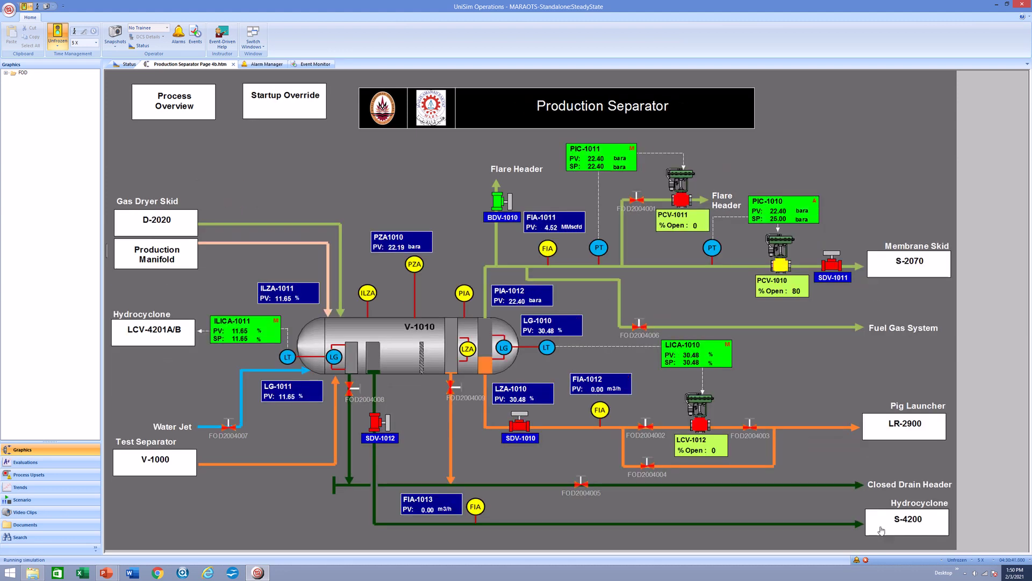
pyautogui.click(882, 528)
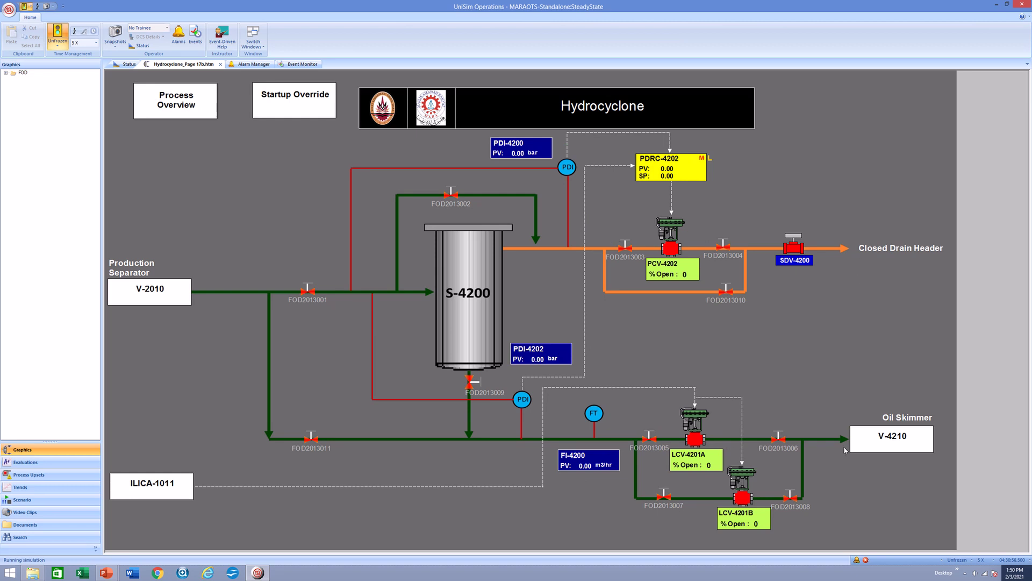
pyautogui.click(879, 450)
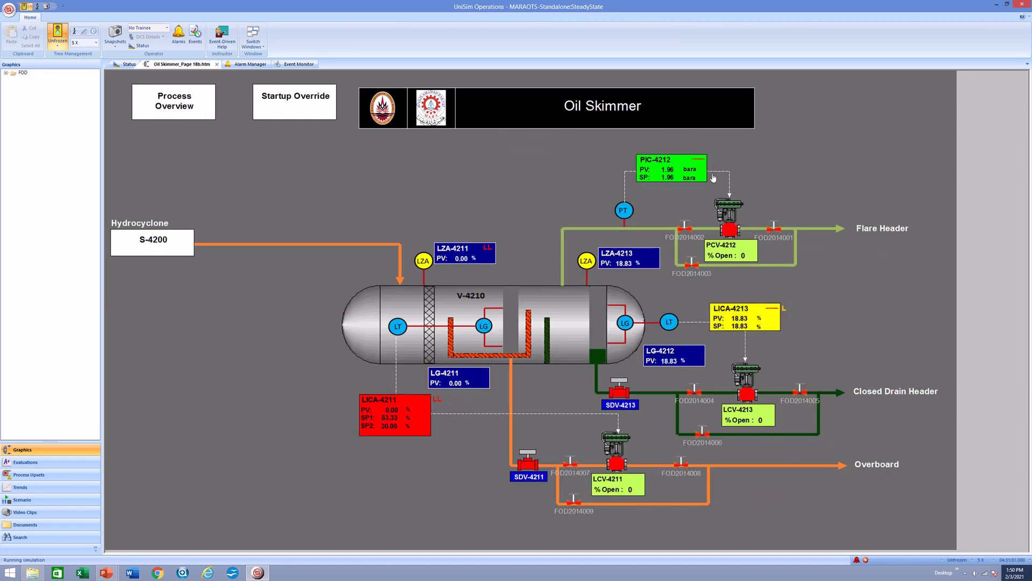
pyautogui.click(156, 244)
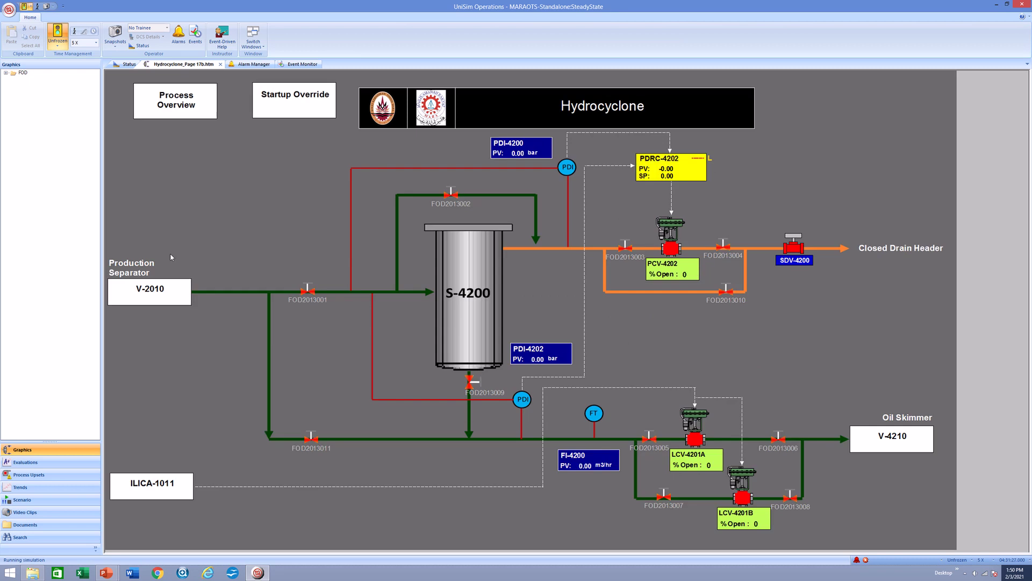
pyautogui.click(156, 291)
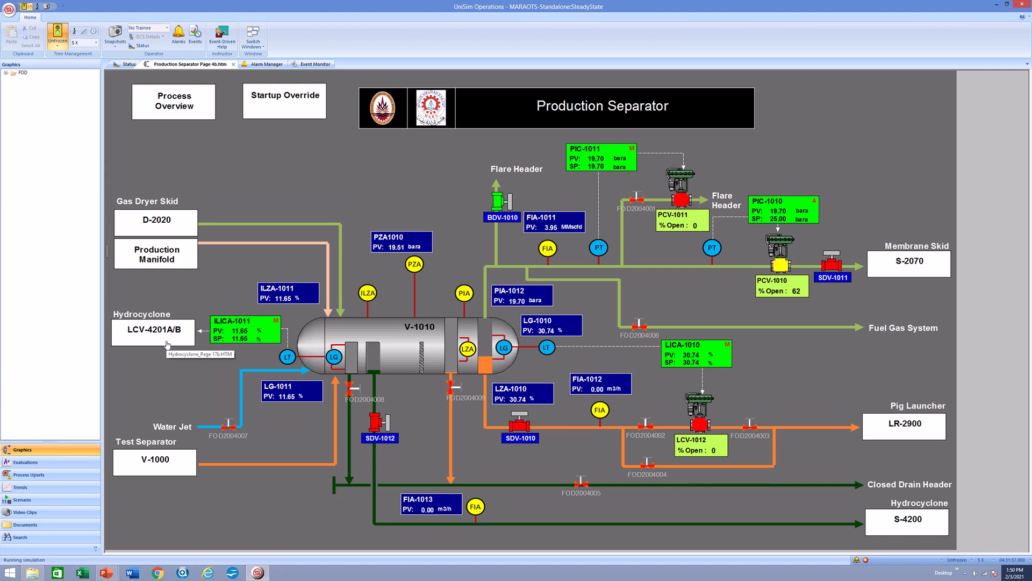
pyautogui.click(177, 260)
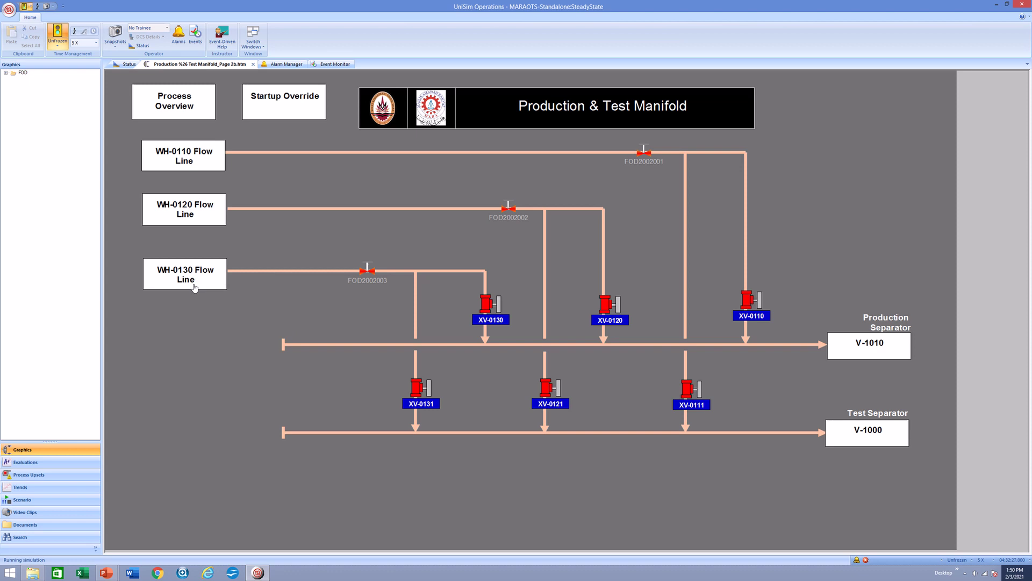
pyautogui.click(160, 284)
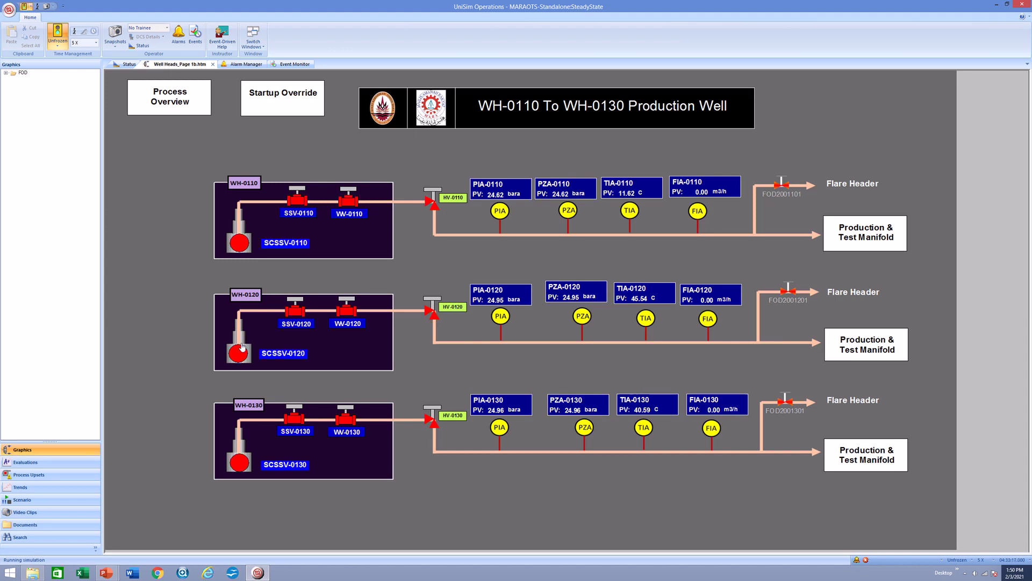
pyautogui.click(867, 247)
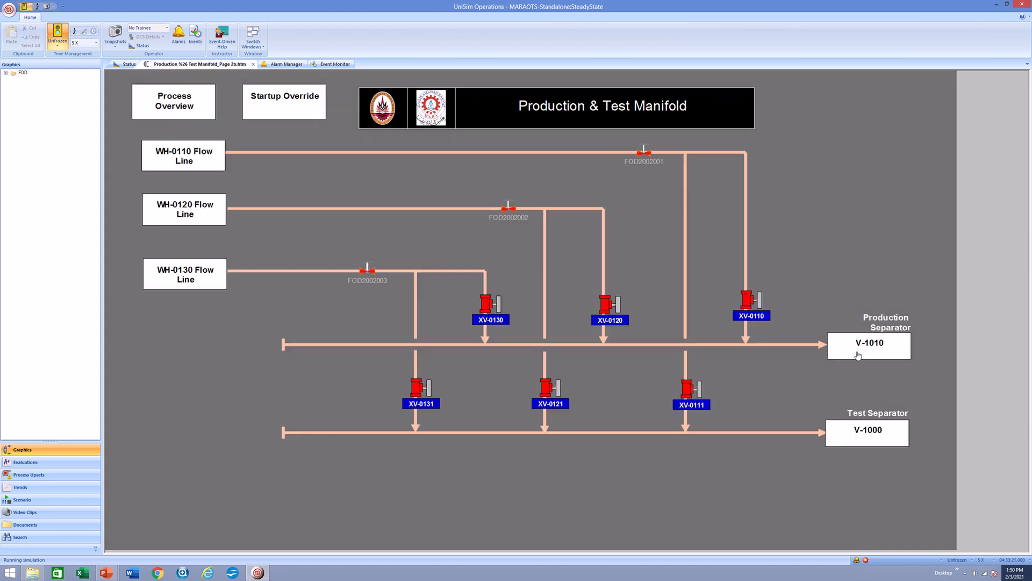
pyautogui.click(215, 273)
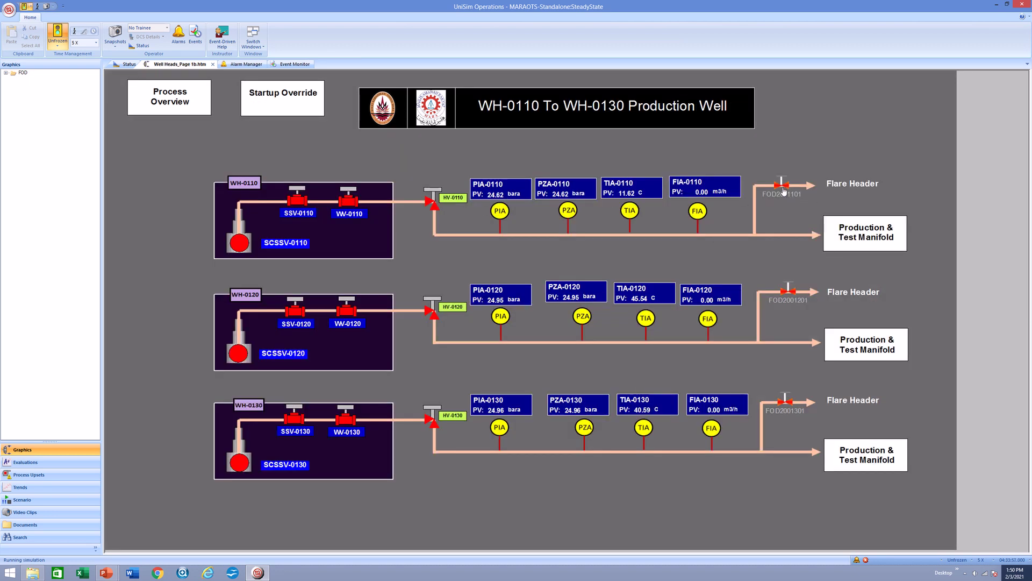
pyautogui.click(859, 354)
pyautogui.click(868, 355)
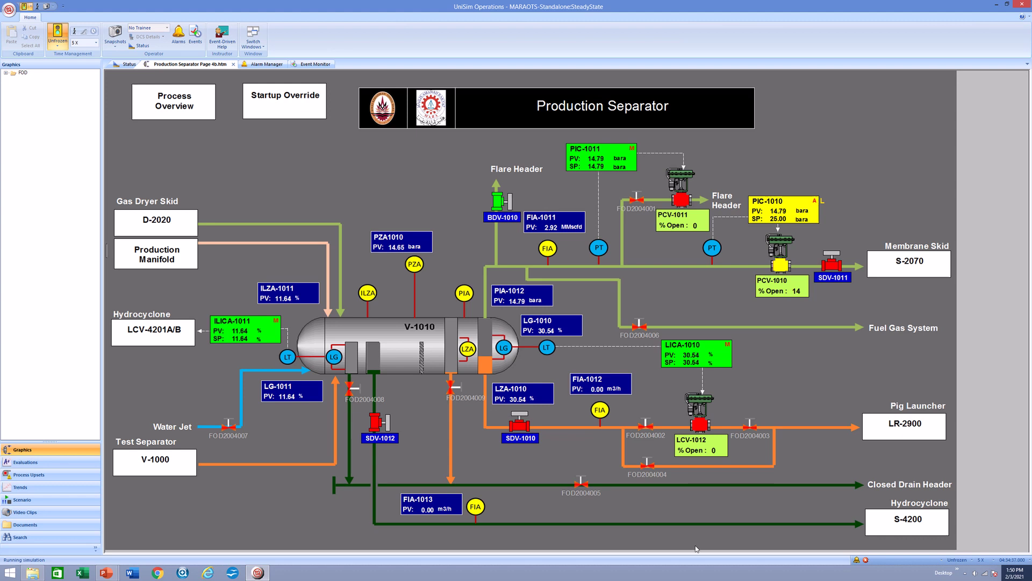
# Step: On the production separator display, set field valves FOD2004009 below V-1010 and FOD2004005 on the closed drain line to 100
pyautogui.click(582, 484)
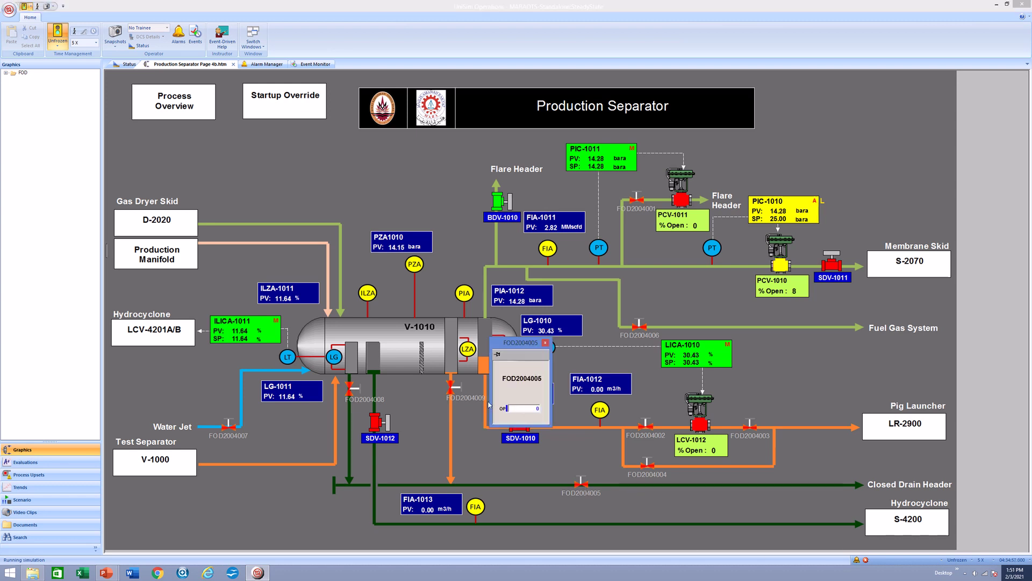
pyautogui.click(456, 387)
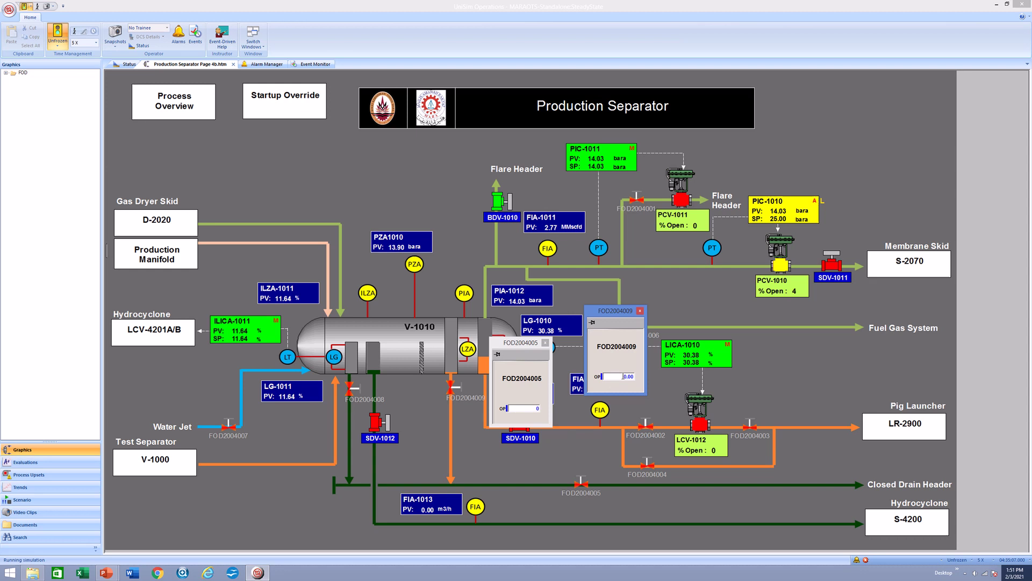
pyautogui.doubleClick(623, 377)
pyautogui.write('100')
pyautogui.press('Return')
pyautogui.doubleClick(523, 409)
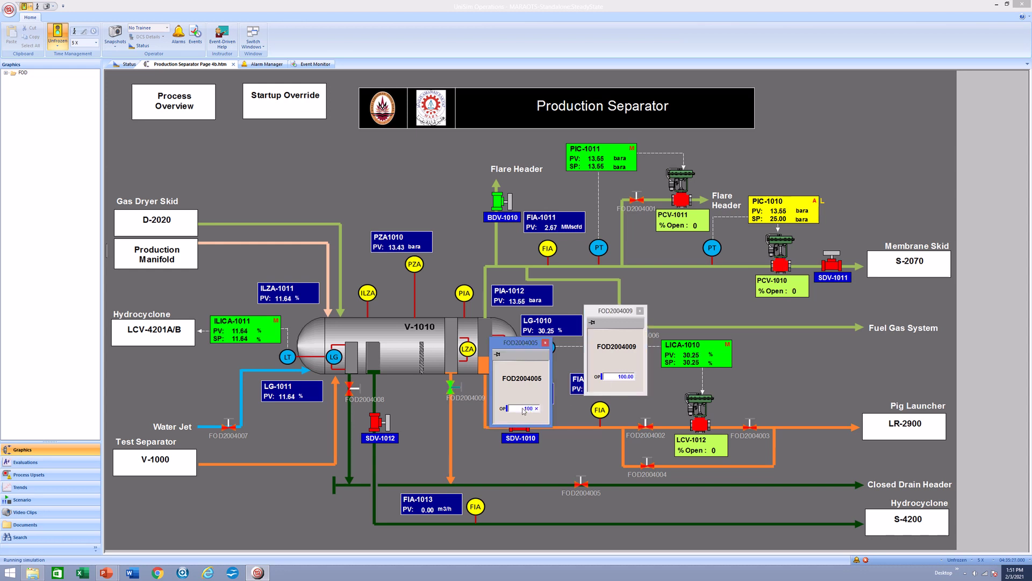
pyautogui.press('Return')
# Step: Set the opening of drain valve FOD2004008 below the water side of V-1010 to 100 and close the valve faceplates
pyautogui.click(350, 387)
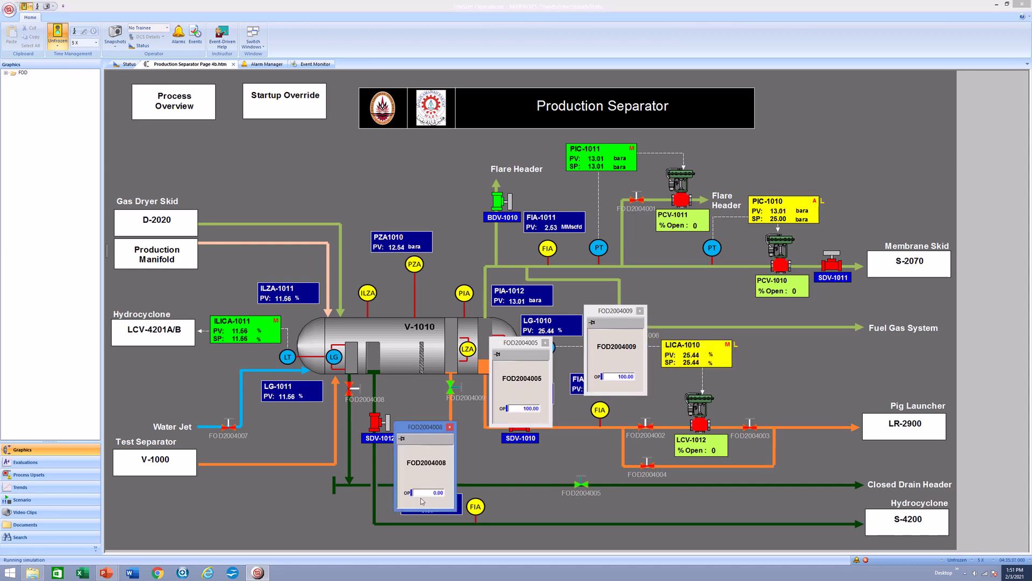
pyautogui.doubleClick(425, 492)
pyautogui.write('100')
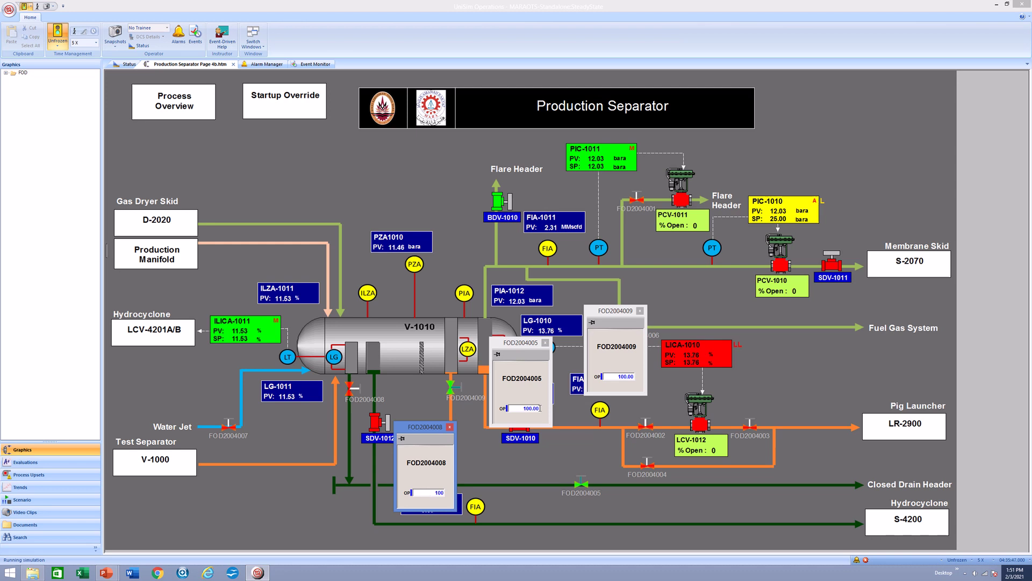
pyautogui.press('Return')
pyautogui.click(450, 426)
pyautogui.click(545, 343)
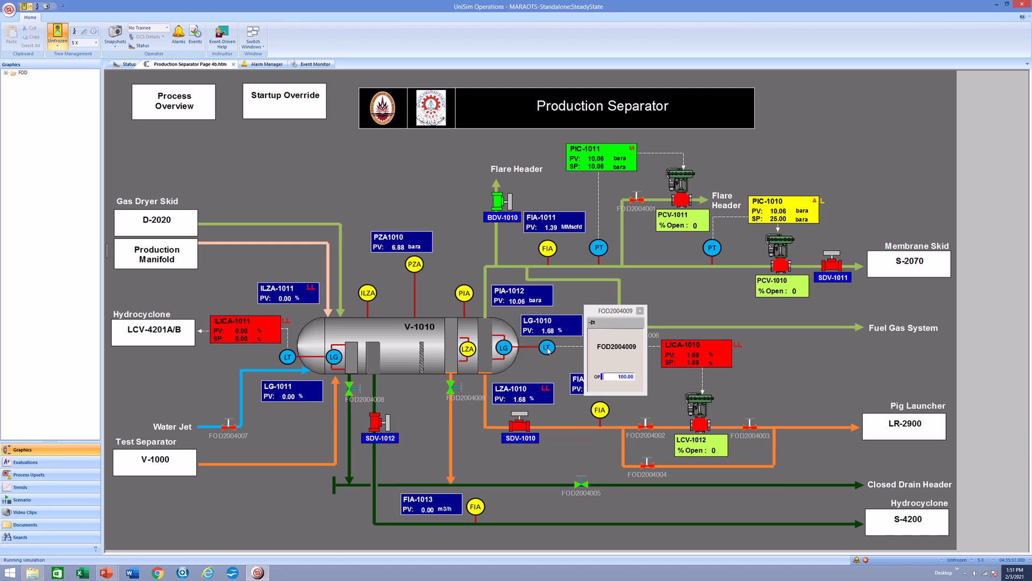
pyautogui.click(640, 311)
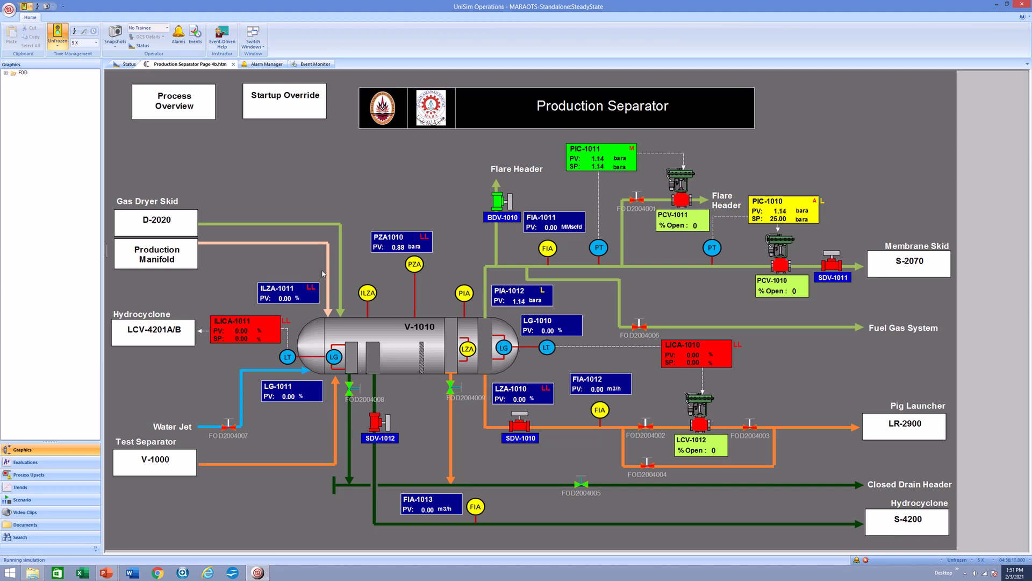
# Step: On the test separator display, open field valve FOD2003008 from V-1000 to the closed drain header
pyautogui.click(189, 115)
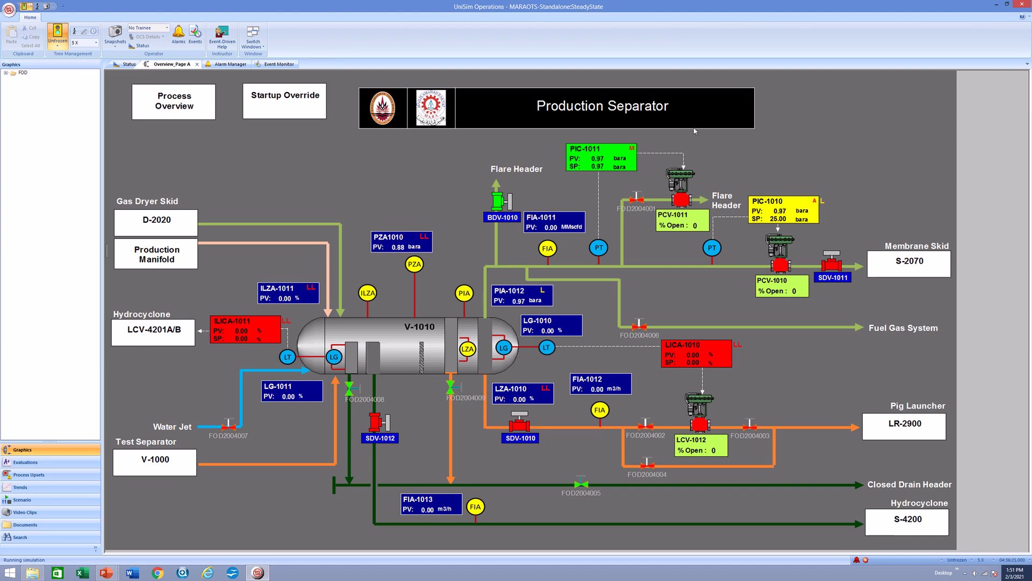
pyautogui.click(467, 201)
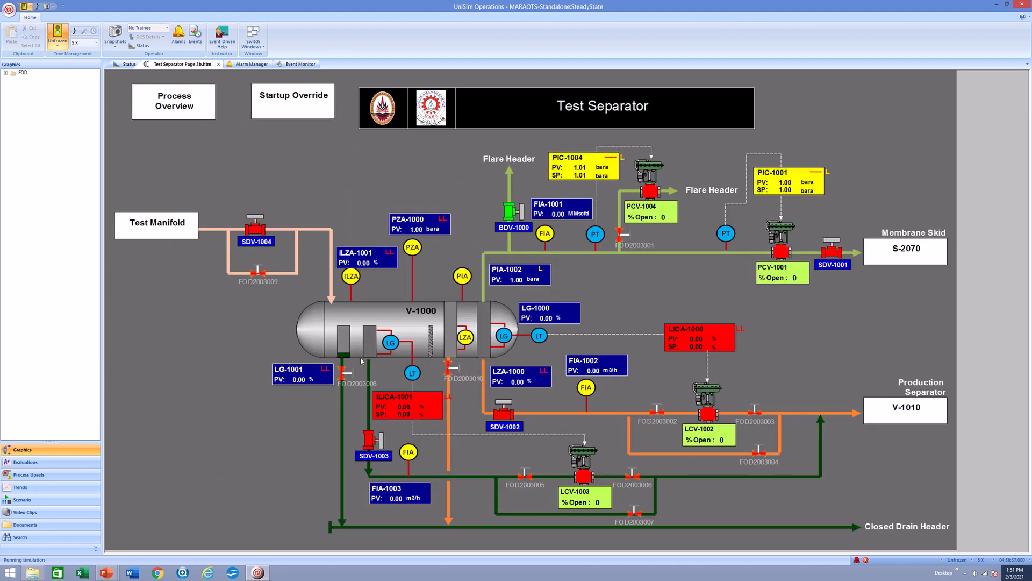
pyautogui.click(345, 372)
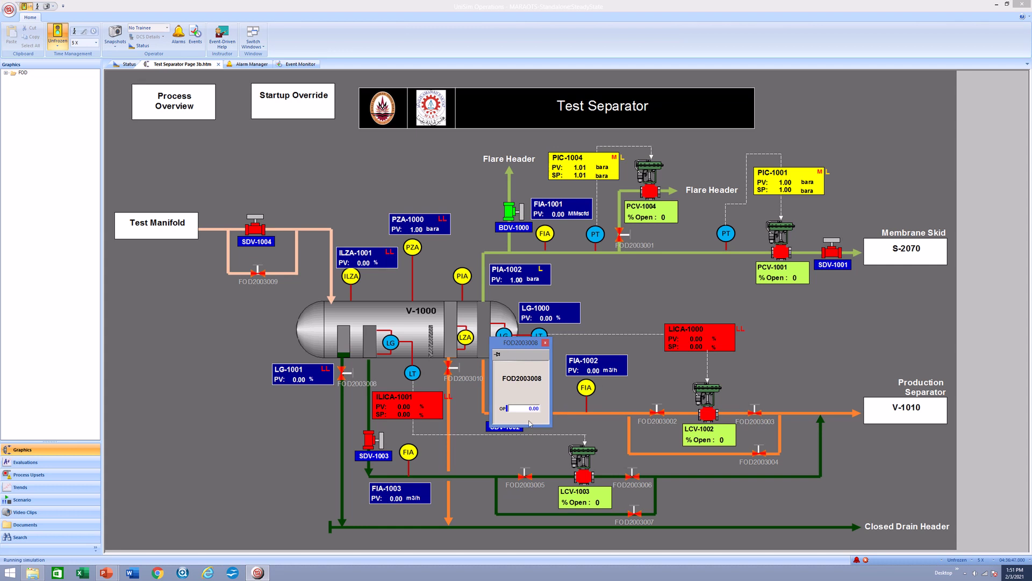
pyautogui.write('10')
pyautogui.click(545, 343)
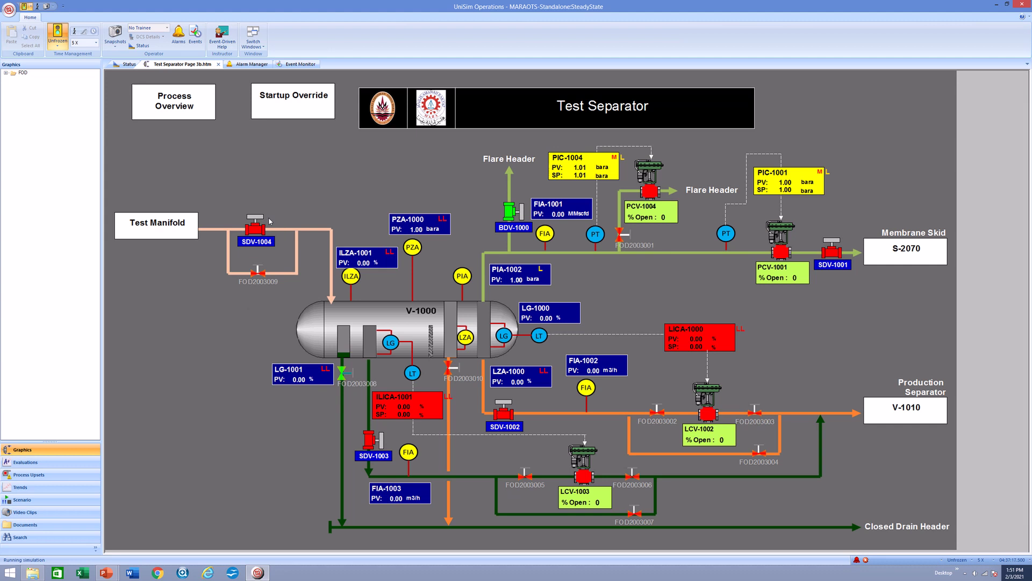
# Step: On the oil skimmer display, open shutdown valve SDV-4213 on the water outlet of V-4210
pyautogui.click(173, 229)
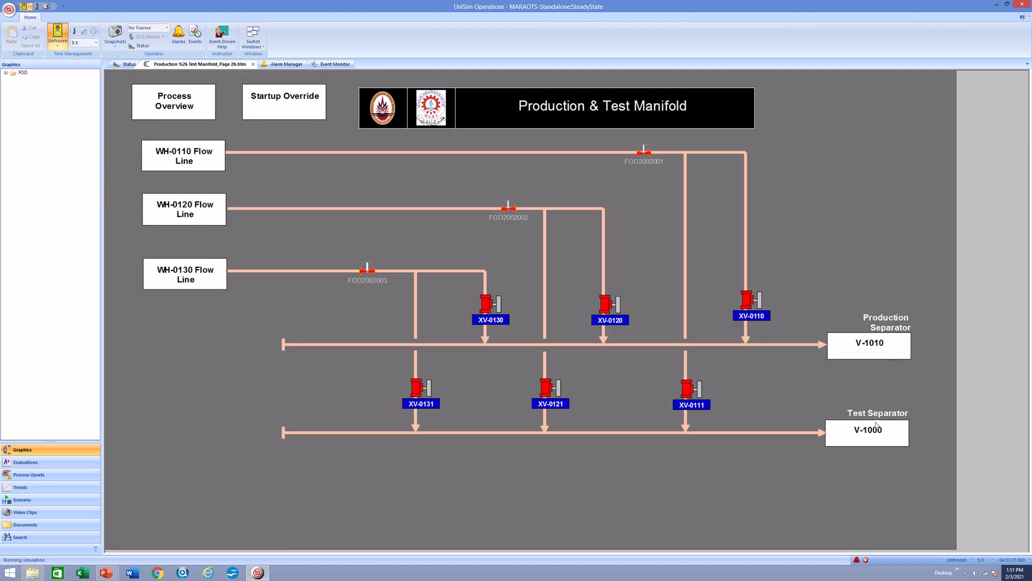
pyautogui.click(207, 112)
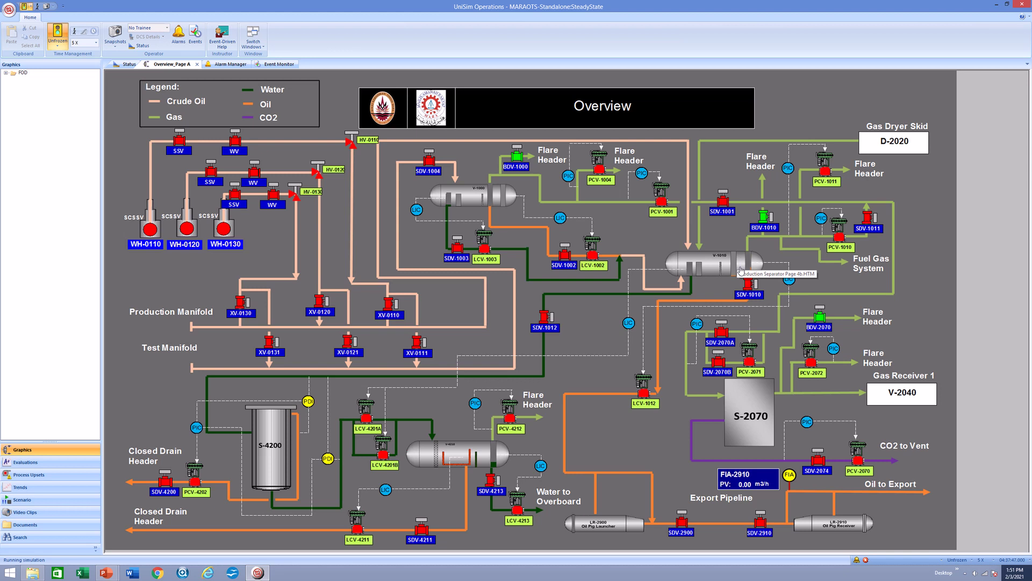
pyautogui.click(481, 450)
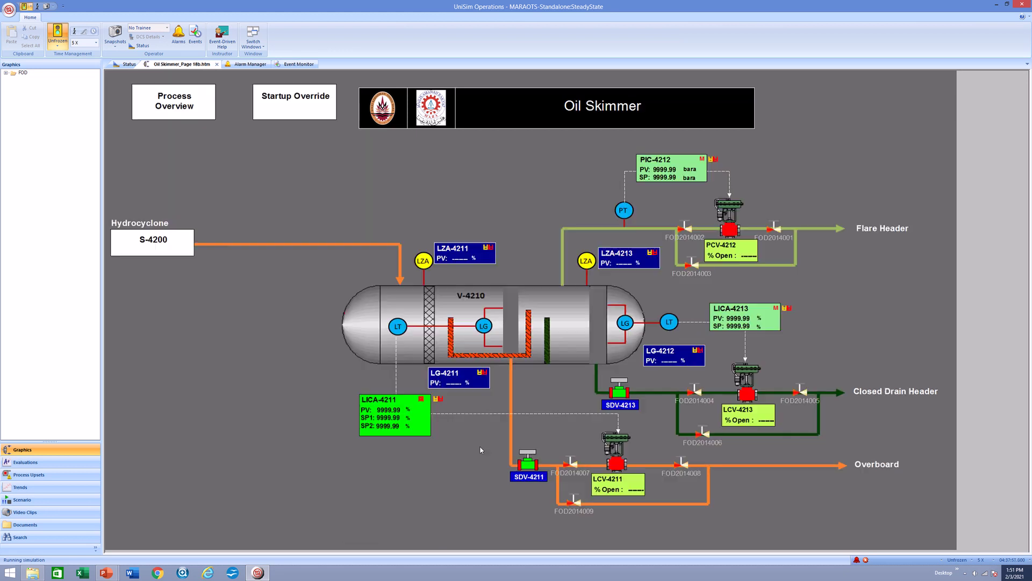
pyautogui.click(619, 394)
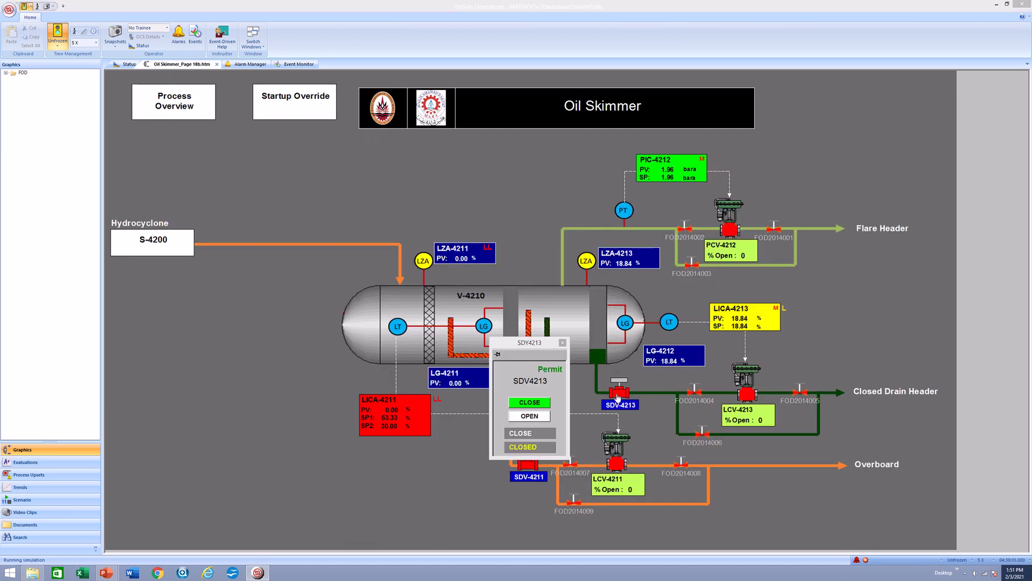
pyautogui.click(527, 416)
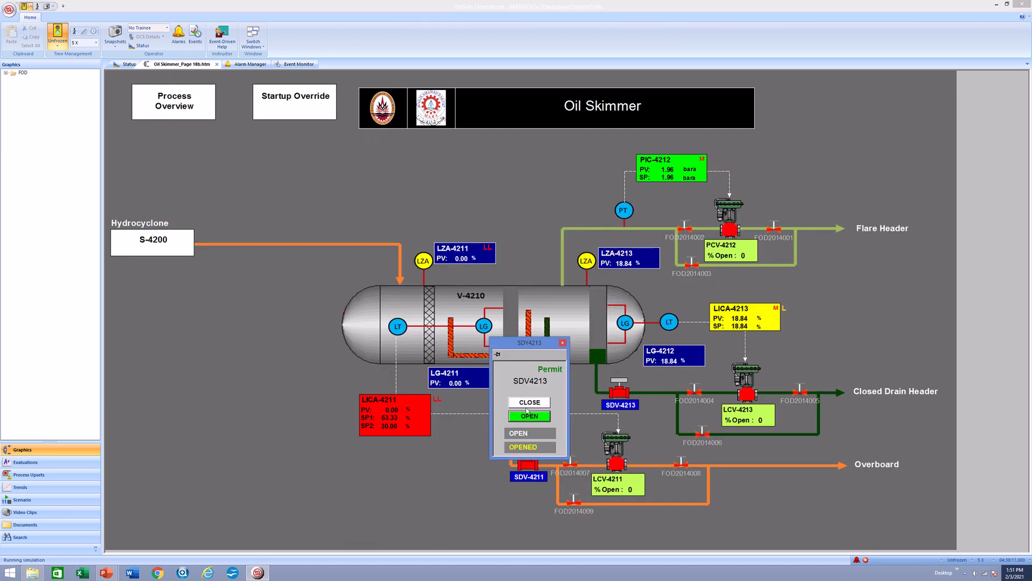
# Step: Close the SDV-4213 faceplate and check the startup override, plant overview, oil skimmer and hydrocyclone displays
pyautogui.click(562, 342)
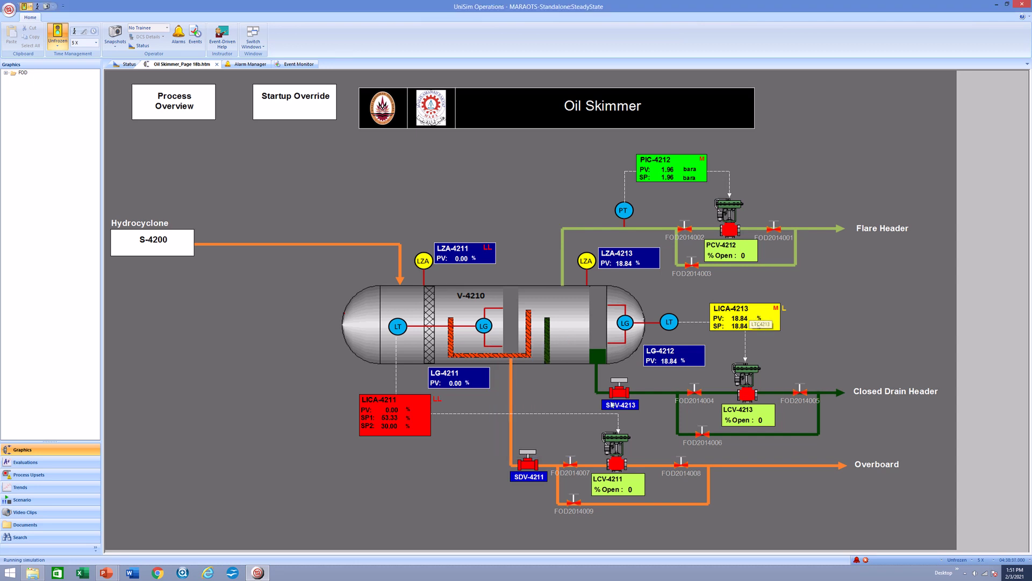
pyautogui.click(321, 115)
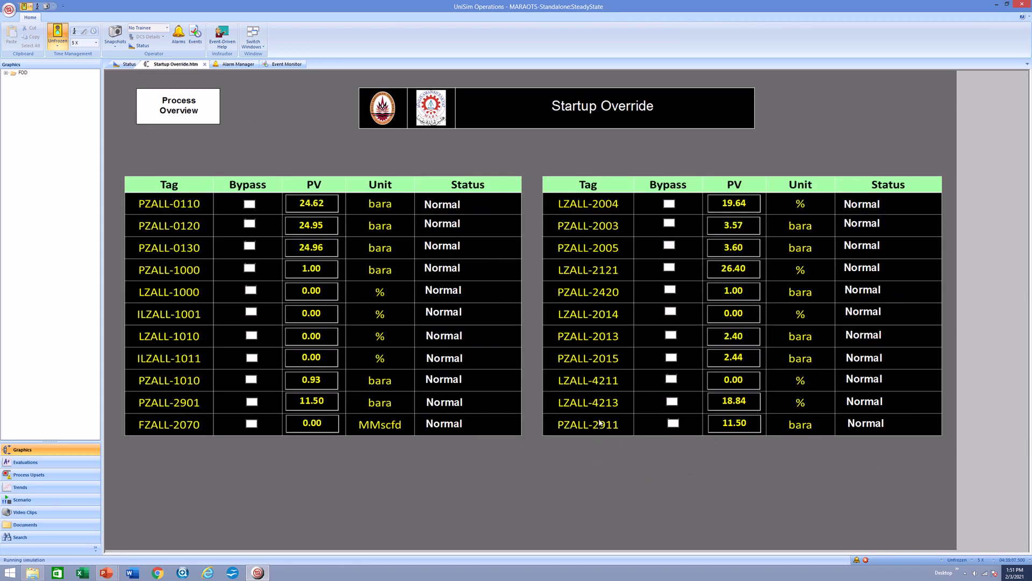
pyautogui.click(197, 112)
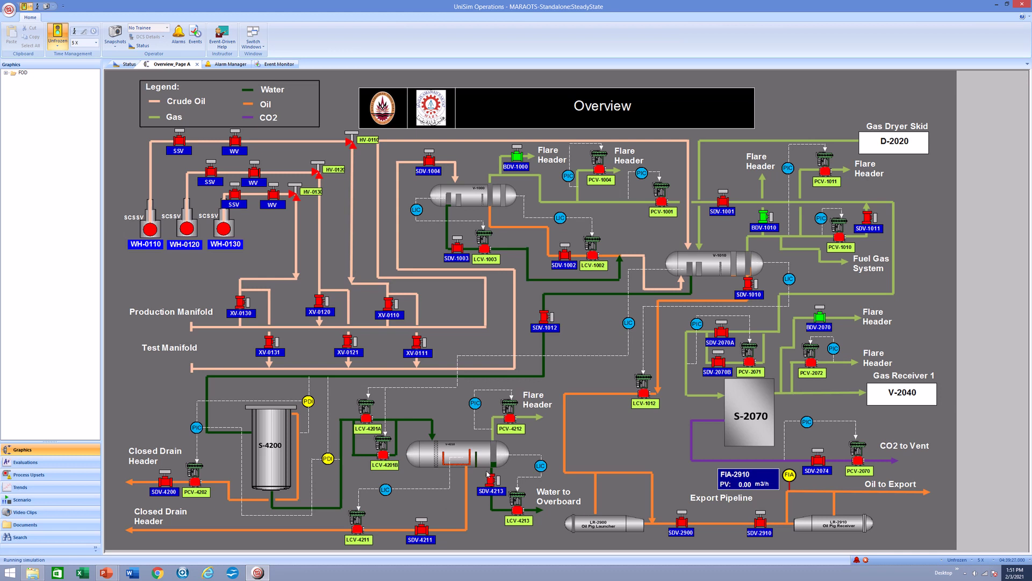
pyautogui.click(489, 474)
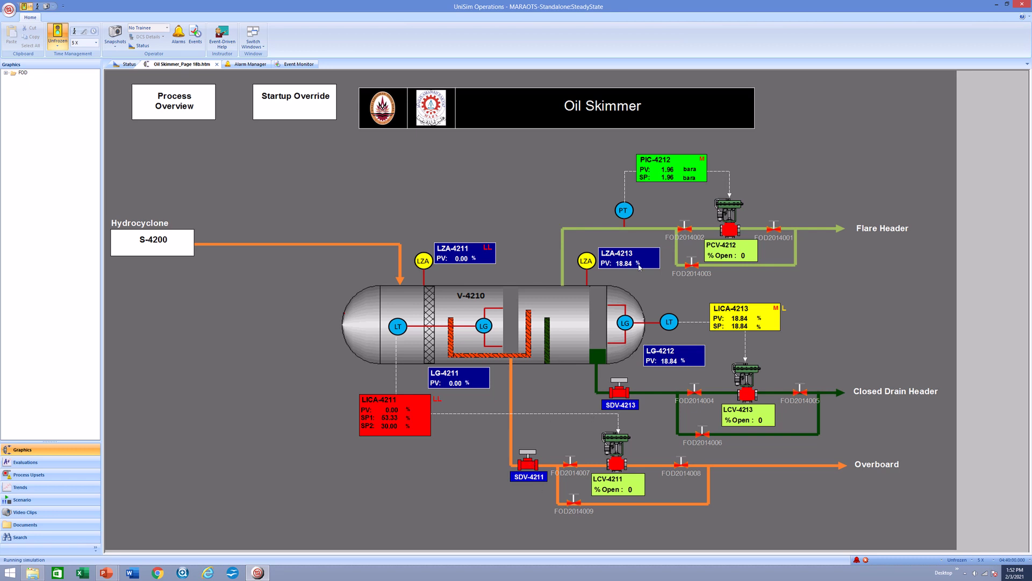
pyautogui.click(151, 248)
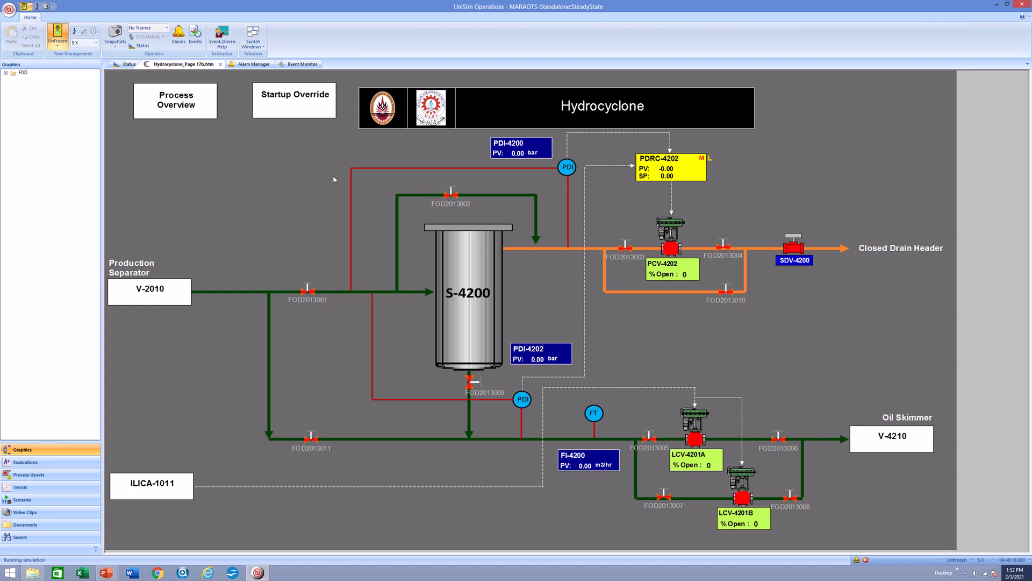
# Step: On the pig launcher and receiver display, set field valve FOD2005005 on the line beside launcher LR-2900 to 100
pyautogui.click(176, 107)
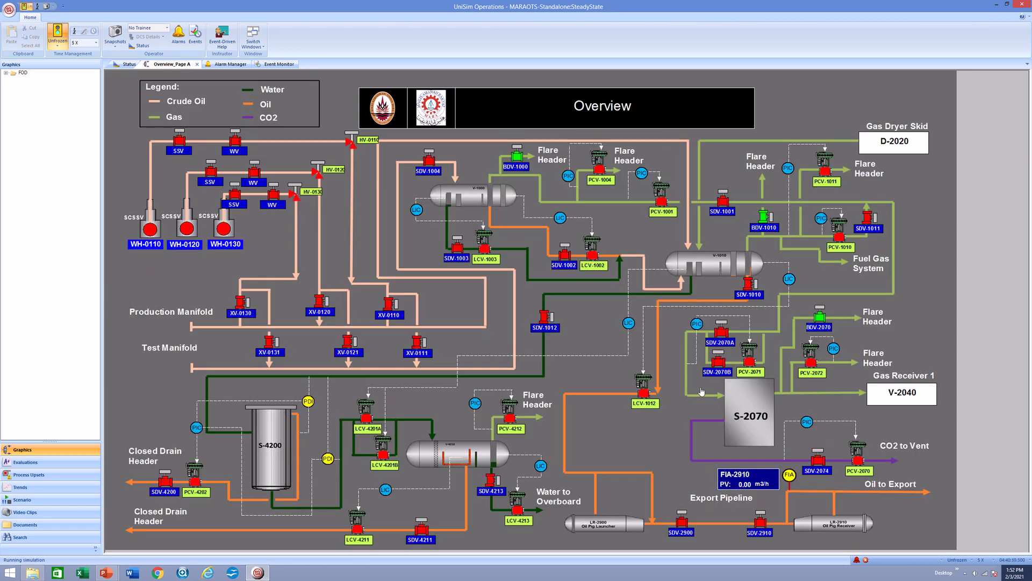
pyautogui.click(834, 523)
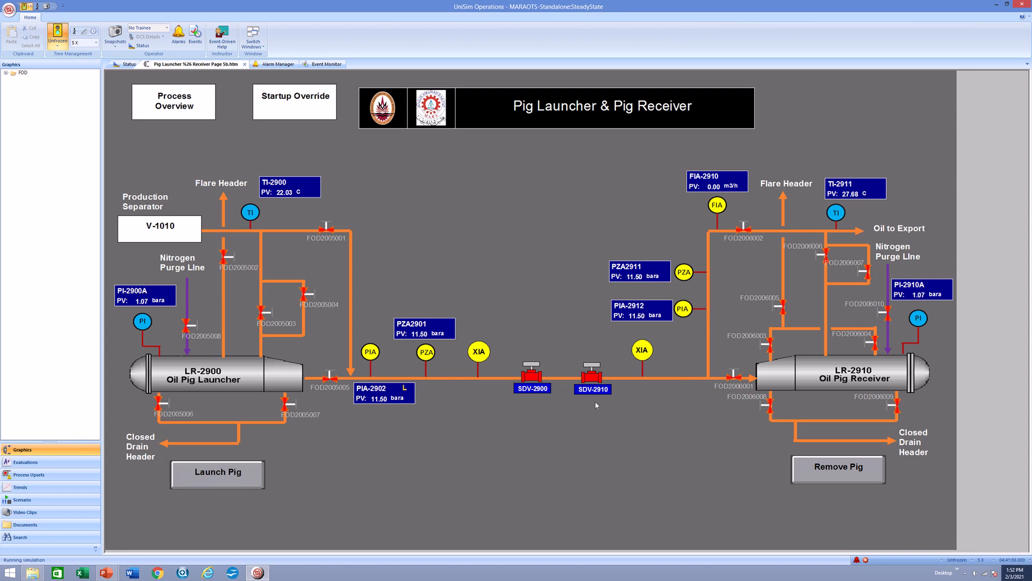
pyautogui.click(330, 379)
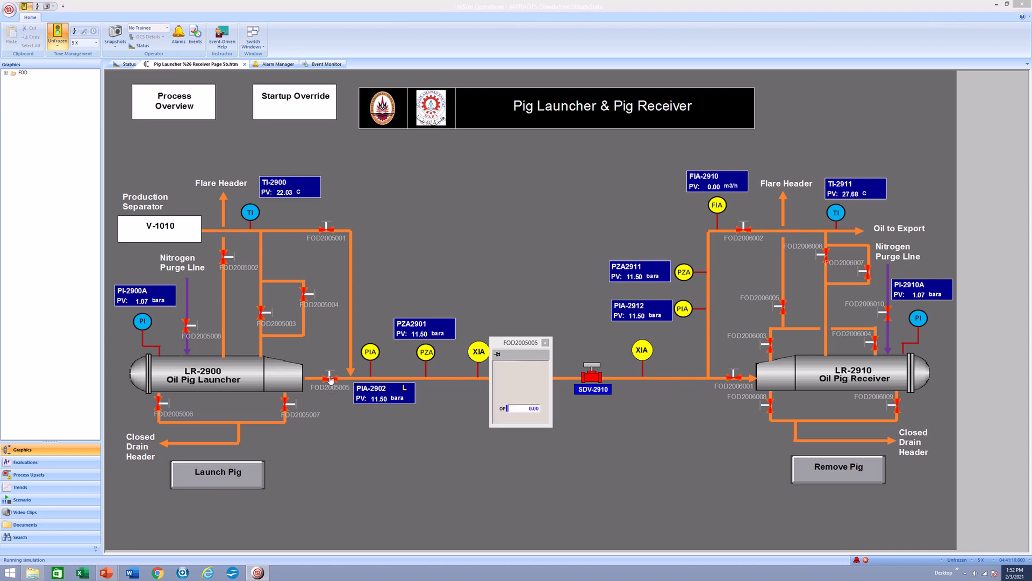
pyautogui.click(515, 407)
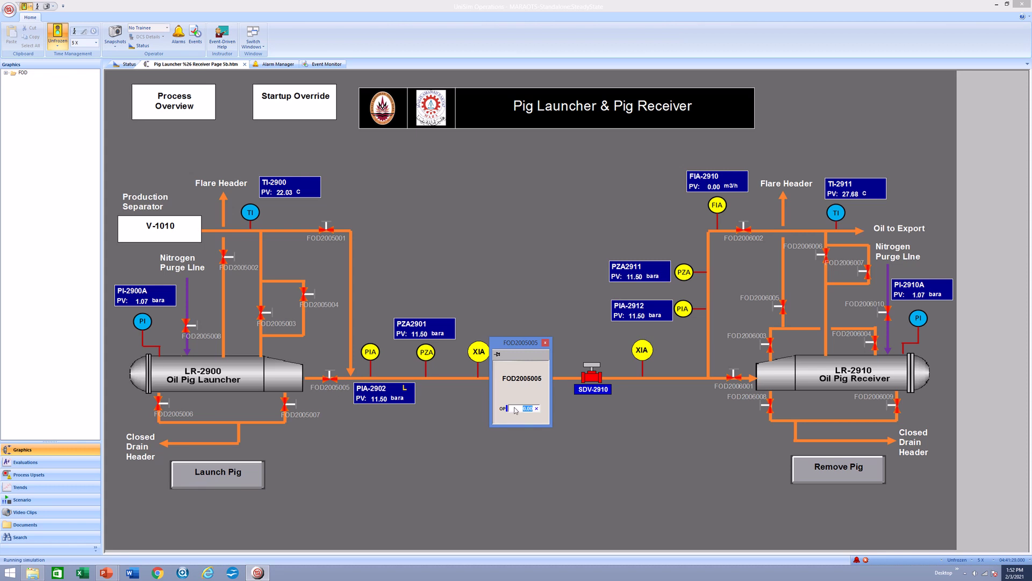
pyautogui.write('100')
pyautogui.press('Return')
# Step: Set drain valve FOD2005007 below oil pig launcher LR-2900 to 100 and close its faceplate
pyautogui.click(285, 402)
pyautogui.click(621, 376)
pyautogui.write('1')
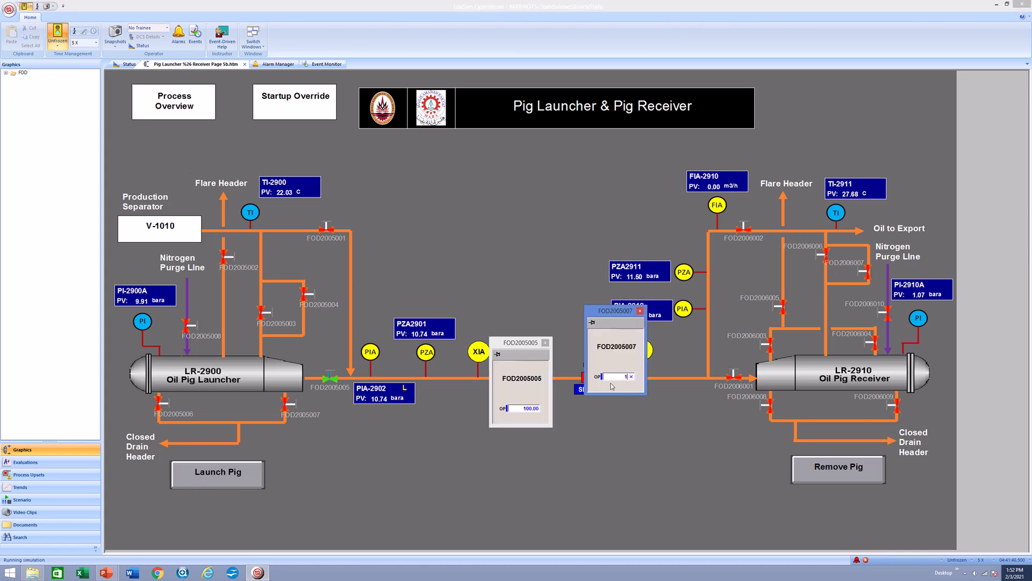
pyautogui.write('00')
pyautogui.press('Return')
pyautogui.click(641, 311)
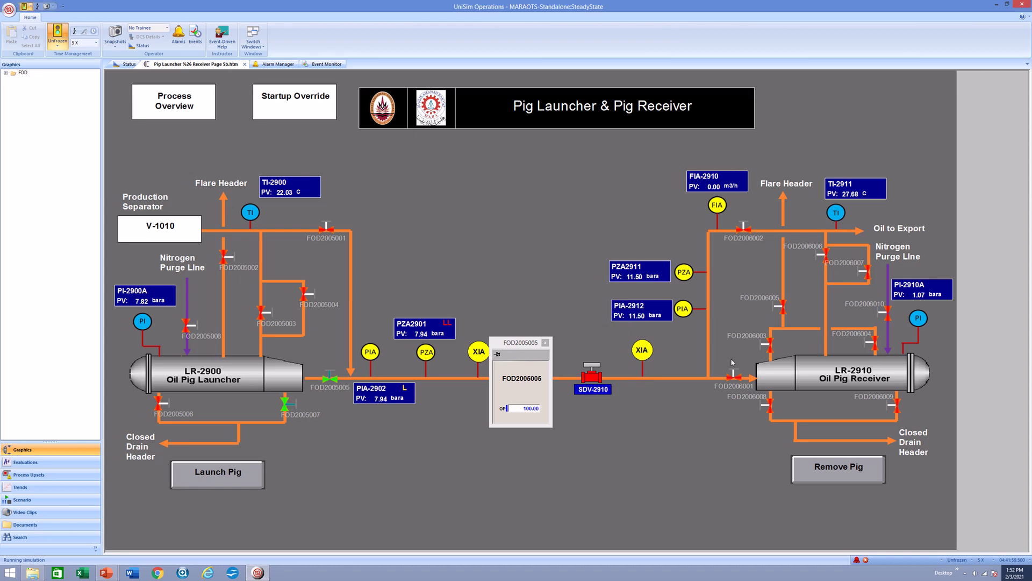
# Step: Set field valve FOD2006001 on the inlet line to oil pig receiver LR-2910 to 100
pyautogui.click(735, 383)
pyautogui.click(611, 377)
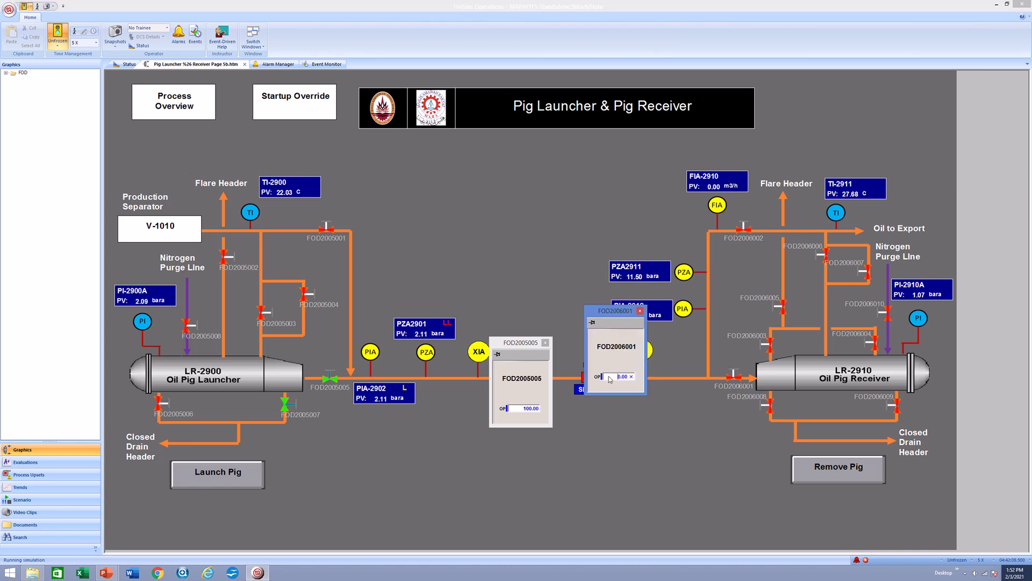
pyautogui.write('100')
pyautogui.press('Return')
# Step: Set drain valve FOD2006008 below oil pig receiver LR-2910 to 100
pyautogui.click(770, 404)
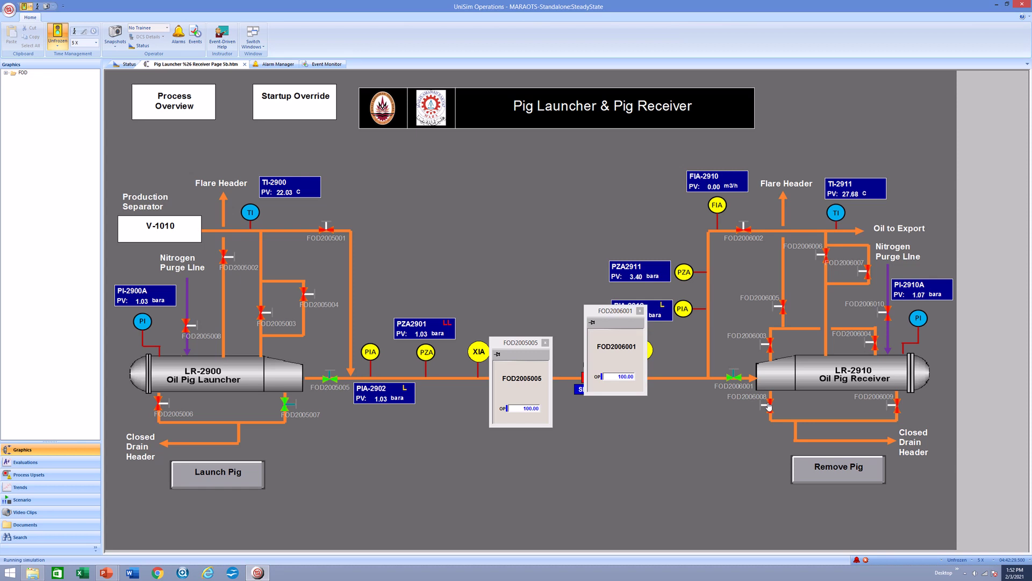
pyautogui.click(427, 493)
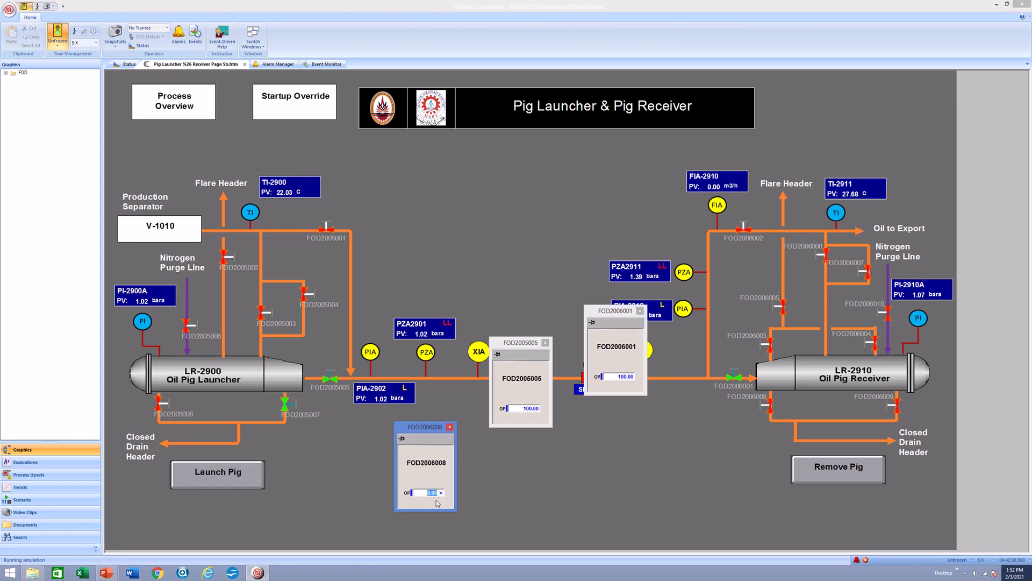
pyautogui.write('100')
pyautogui.press('Return')
pyautogui.click(683, 328)
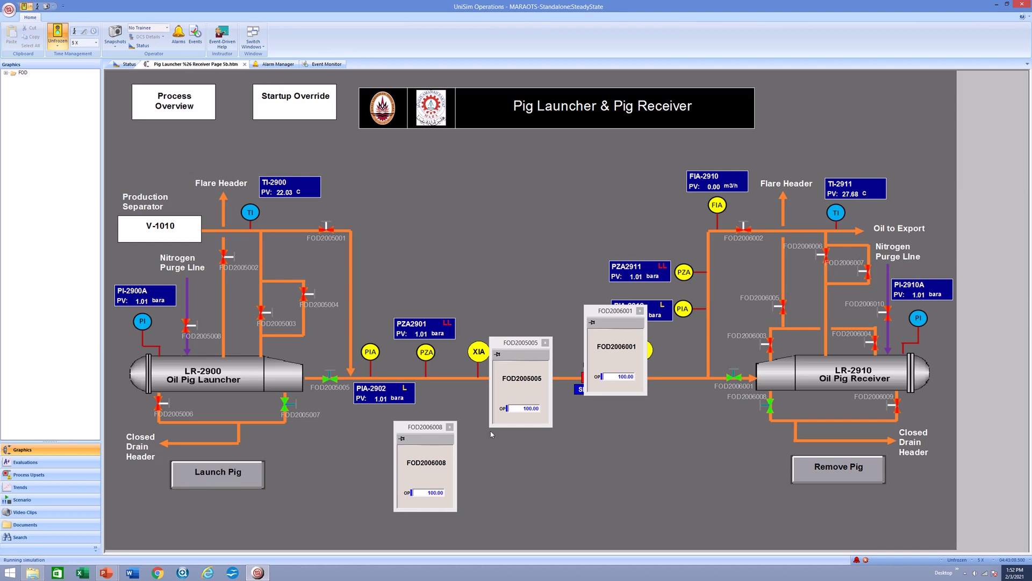
# Step: Check the valve states and pressures on both overview pages, the first stage compression displays and the startup override table
pyautogui.click(185, 105)
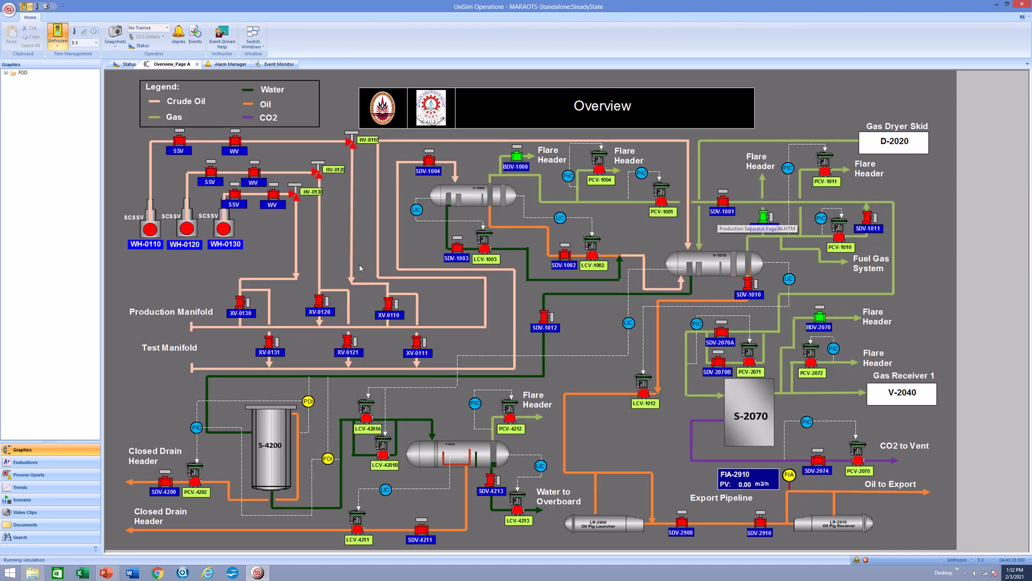
pyautogui.click(885, 397)
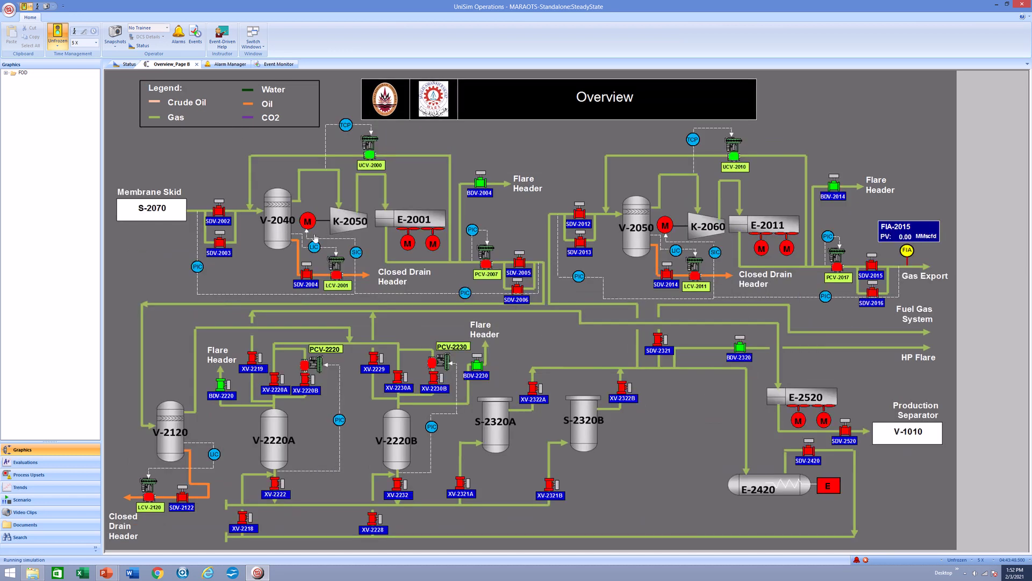
pyautogui.click(314, 239)
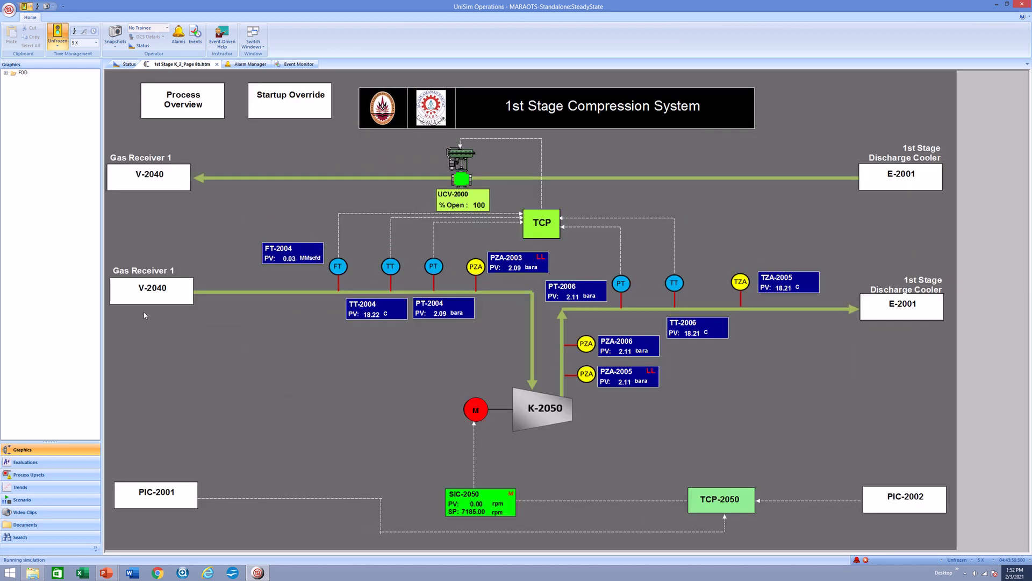
pyautogui.click(140, 286)
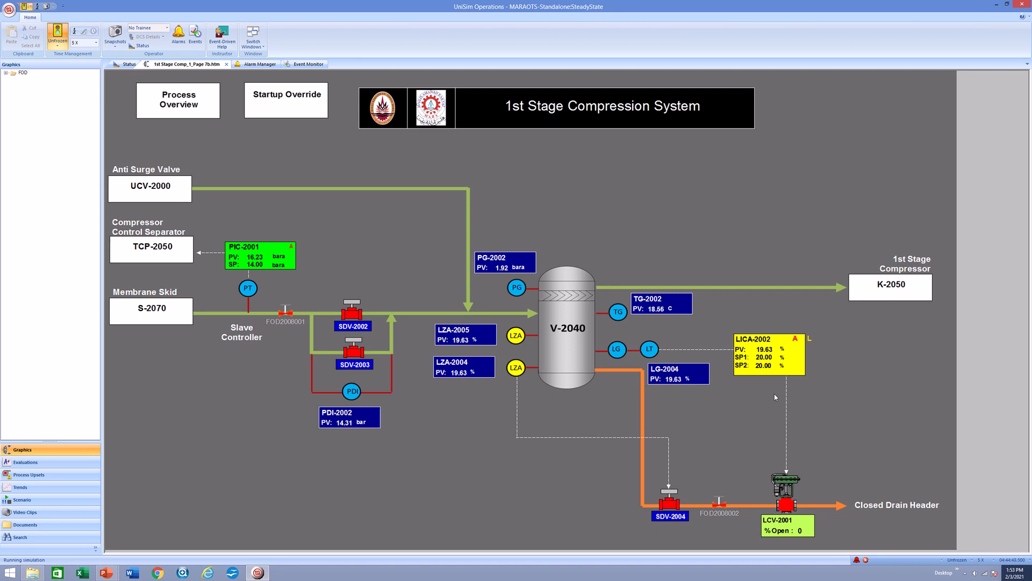
pyautogui.click(275, 113)
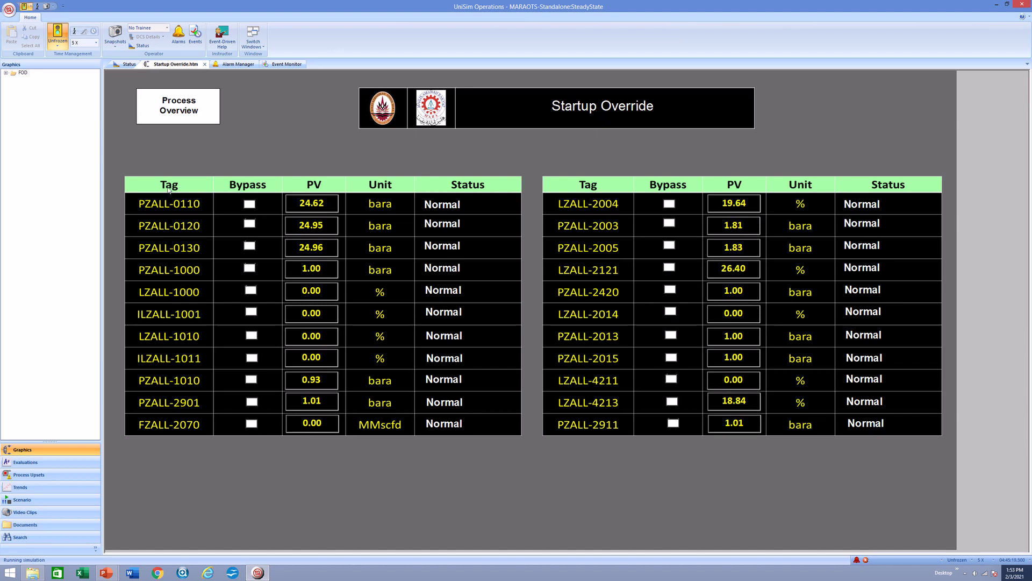
pyautogui.click(201, 104)
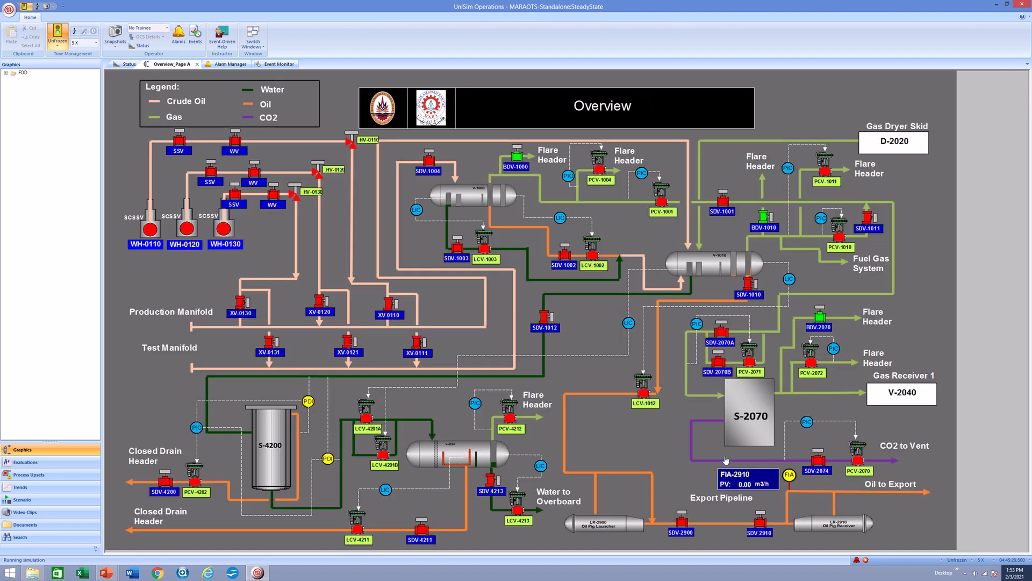
pyautogui.click(902, 394)
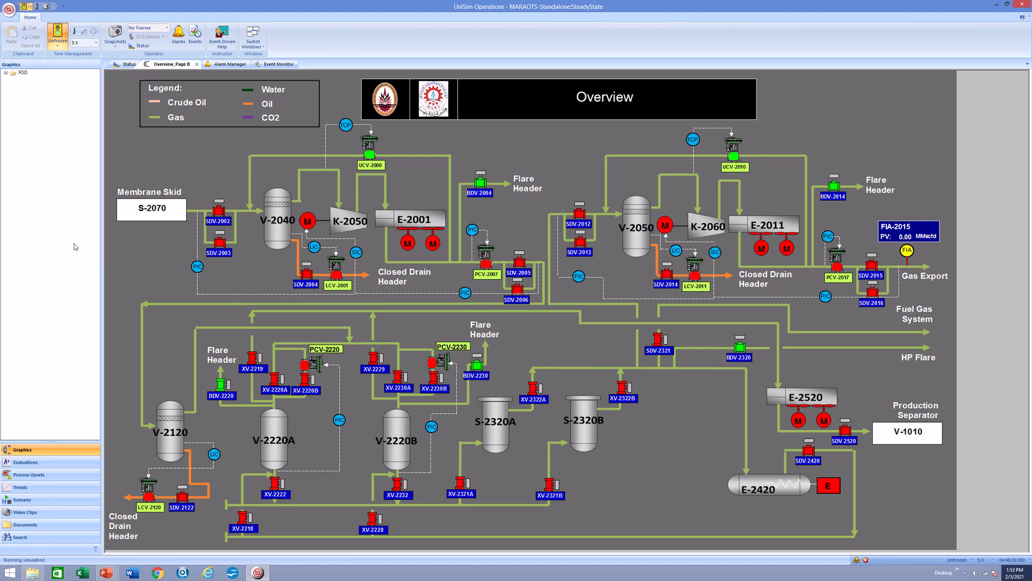
pyautogui.click(165, 217)
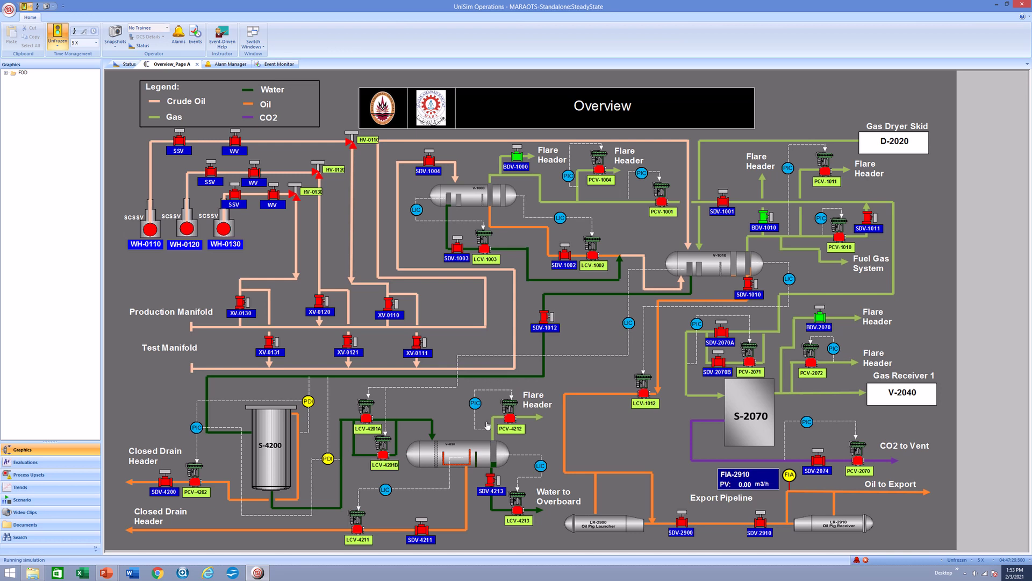
# Step: Freeze the simulation and start printing the Event Monitor log with all events included
pyautogui.click(57, 32)
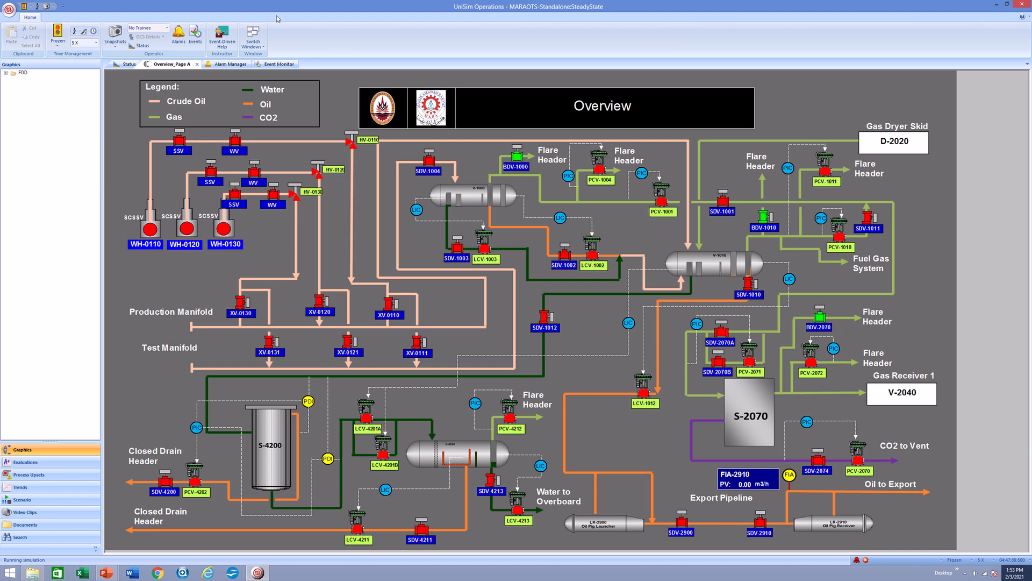
pyautogui.click(273, 64)
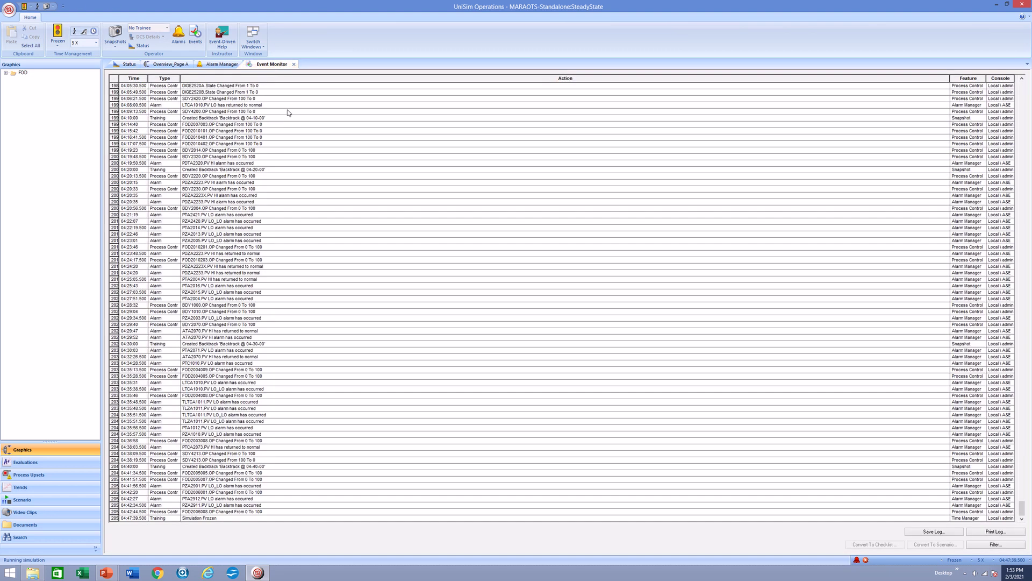
pyautogui.click(996, 531)
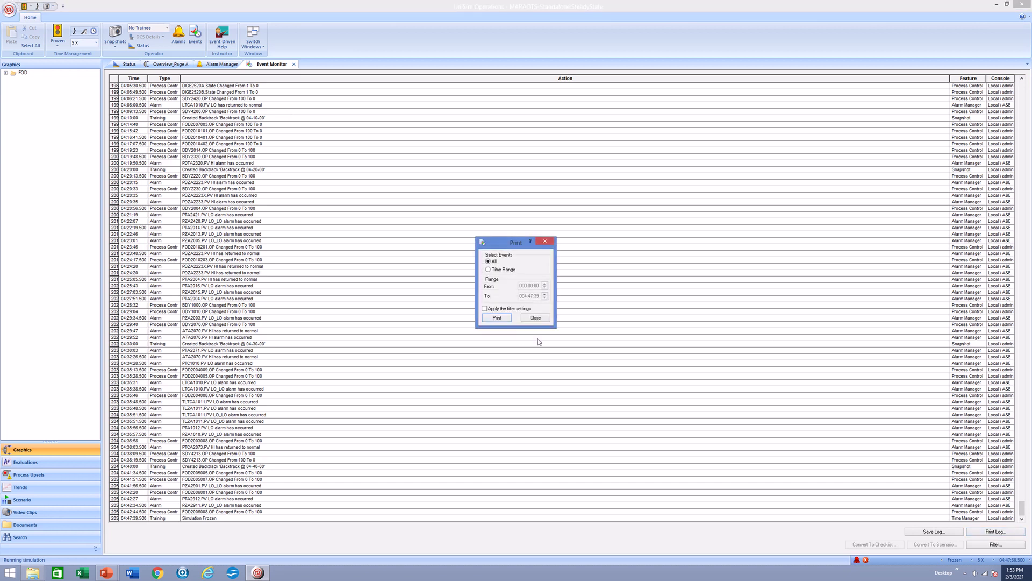
pyautogui.click(496, 318)
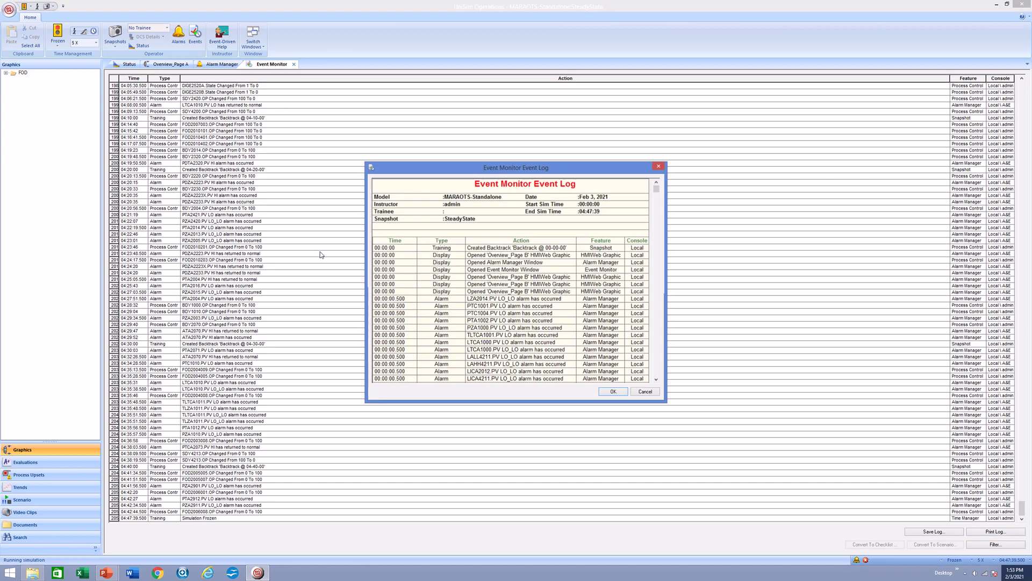
pyautogui.click(613, 392)
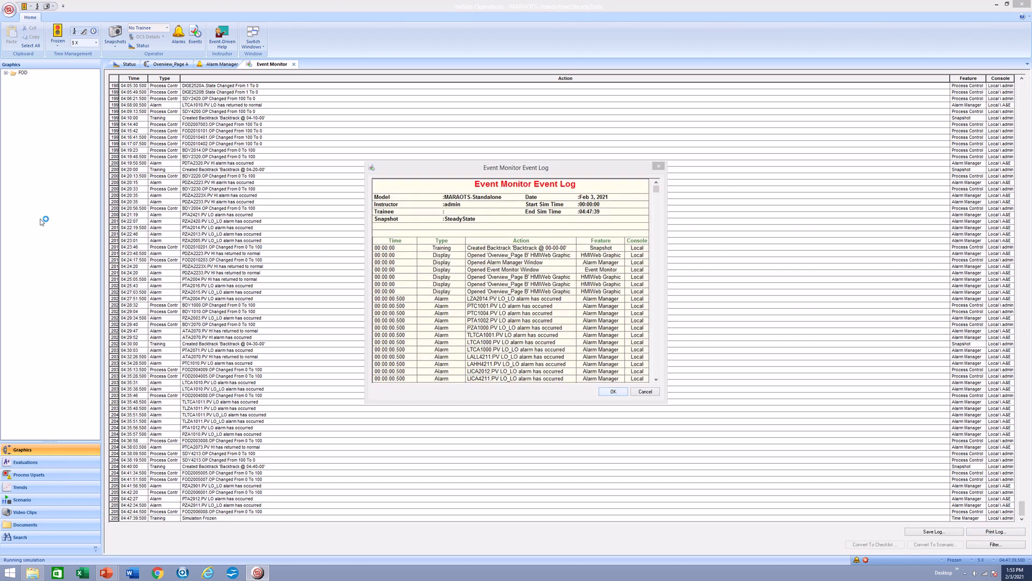
# Step: Print the event log with the Win2PDF printer and accept its non-commercial use notice
pyautogui.click(540, 242)
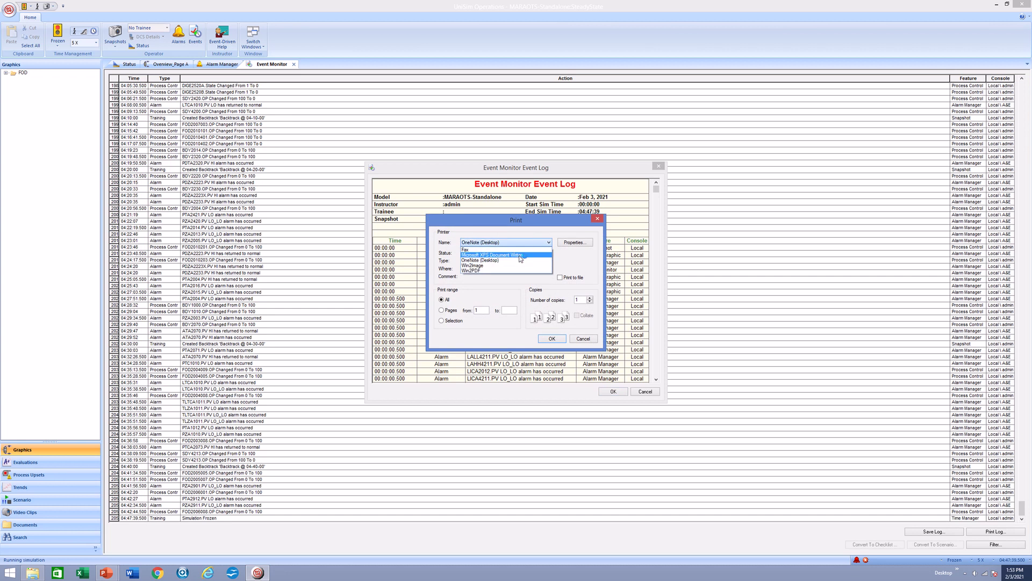
pyautogui.click(498, 270)
pyautogui.click(558, 341)
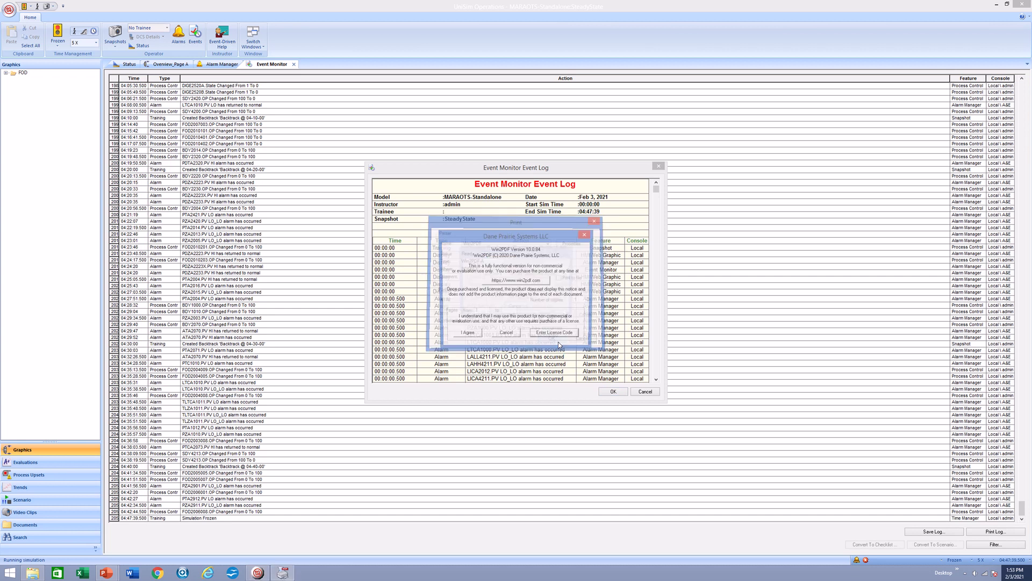
pyautogui.click(471, 336)
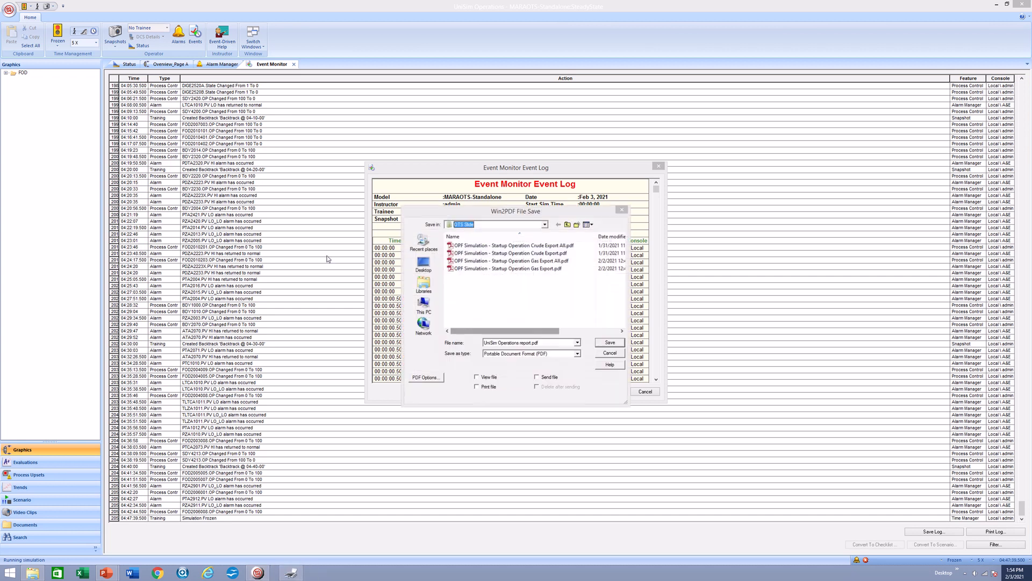
# Step: Save the printed event log in the OTS Slide folder as the PDF "OPF Simulation - Shutdown Operation All"
pyautogui.click(516, 269)
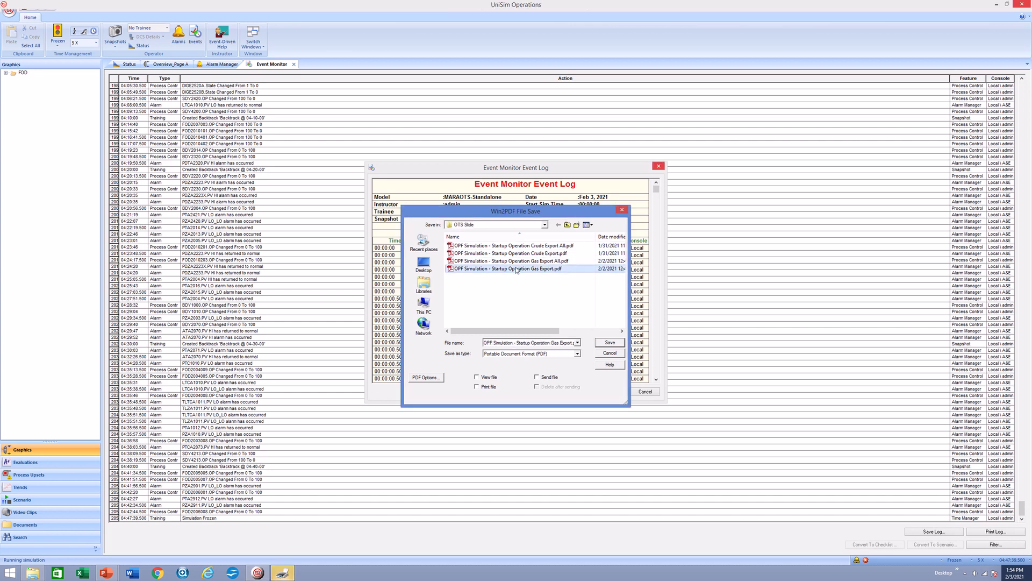
pyautogui.click(529, 343)
pyautogui.click(571, 343)
pyautogui.click(577, 343)
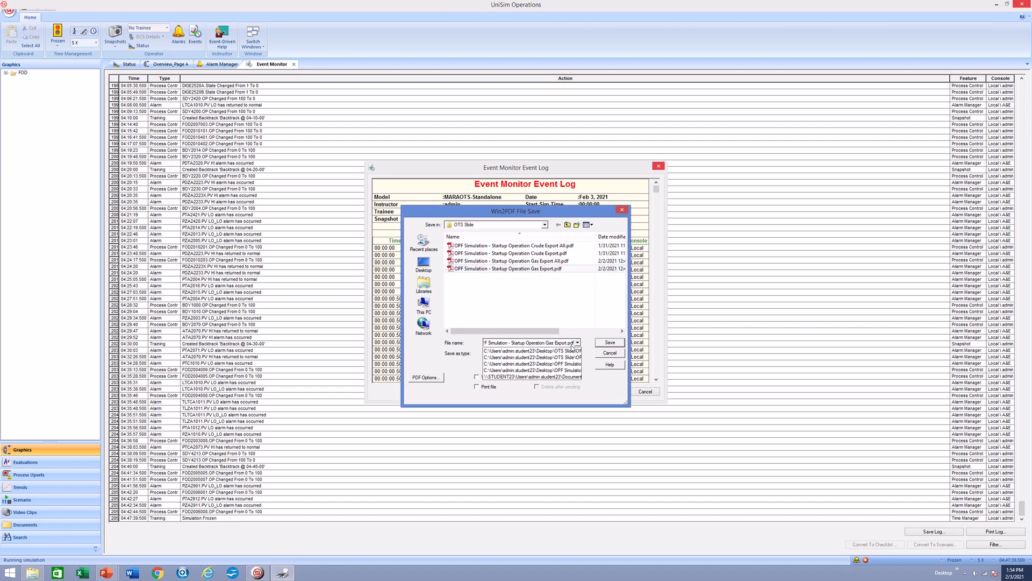
pyautogui.click(571, 344)
pyautogui.click(572, 343)
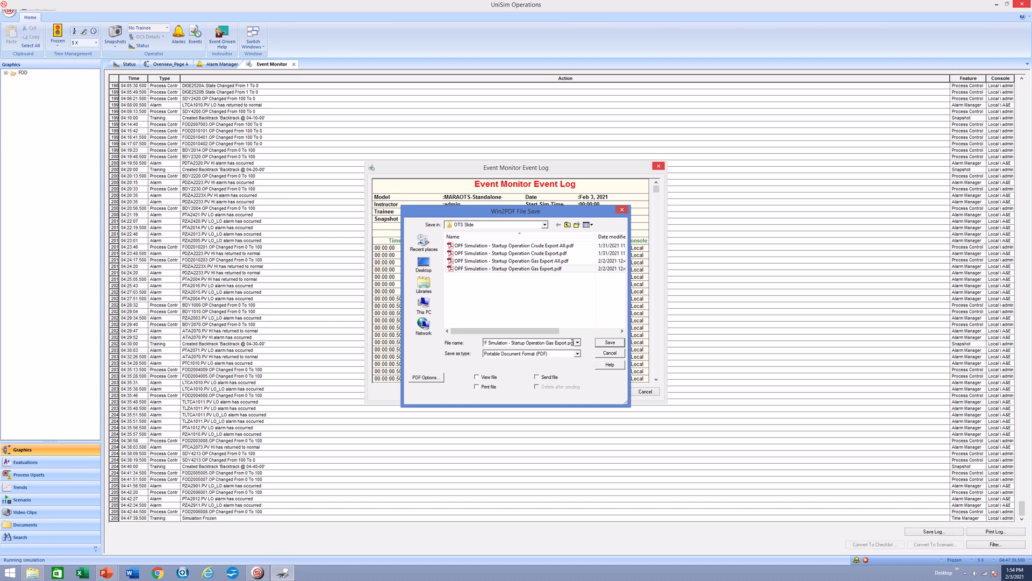
pyautogui.press('BackSpace')
pyautogui.press('BackSpace')
pyautogui.press('BackSpace')
pyautogui.press('BackSpace')
pyautogui.press('BackSpace')
pyautogui.press('BackSpace')
pyautogui.press('BackSpace')
pyautogui.press('BackSpace')
pyautogui.press('BackSpace')
pyautogui.press('BackSpace')
pyautogui.press('BackSpace')
pyautogui.press('BackSpace')
pyautogui.press('BackSpace')
pyautogui.press('BackSpace')
pyautogui.press('BackSpace')
pyautogui.press('BackSpace')
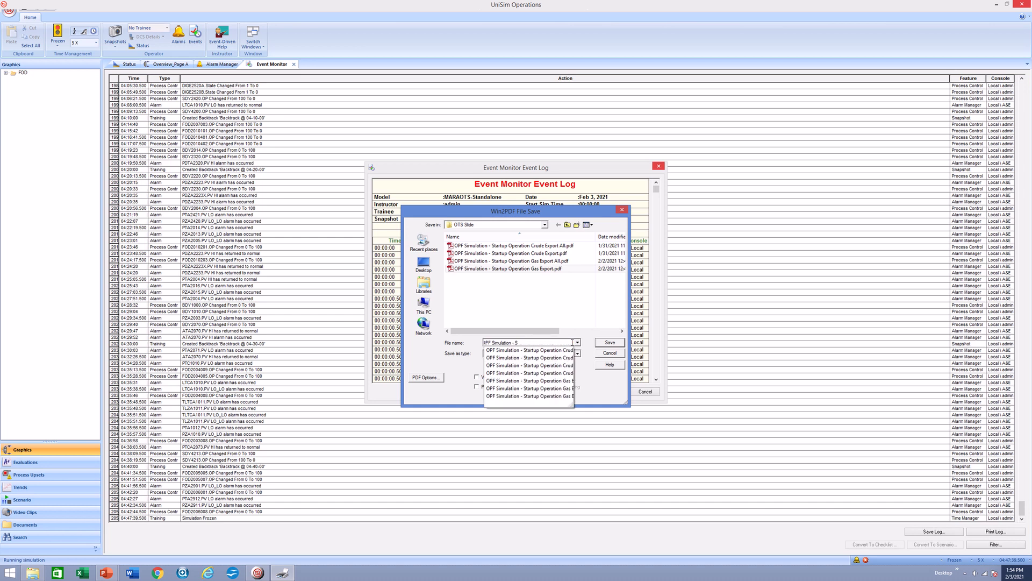
pyautogui.write('hutdown Operation All')
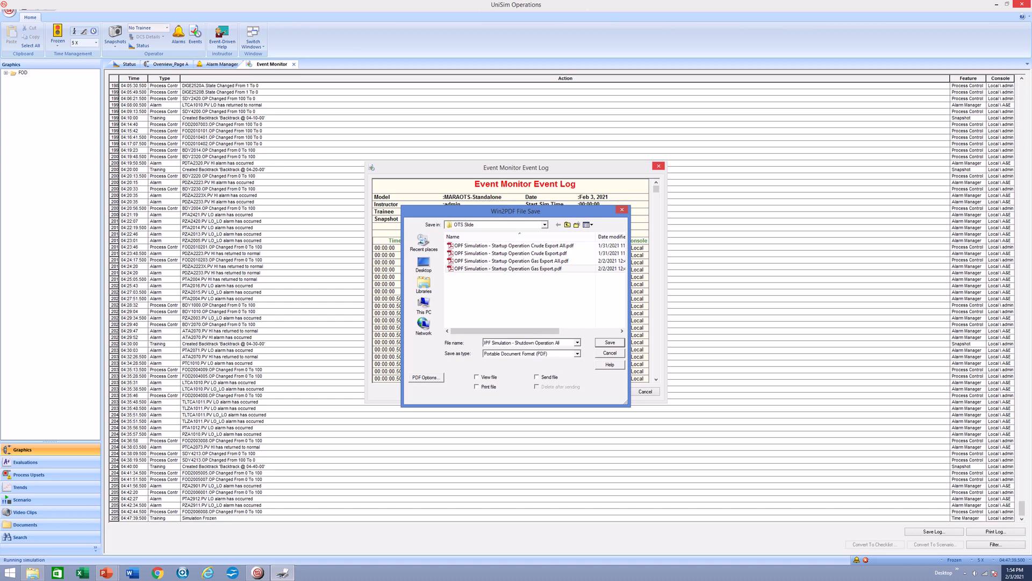
pyautogui.press('Return')
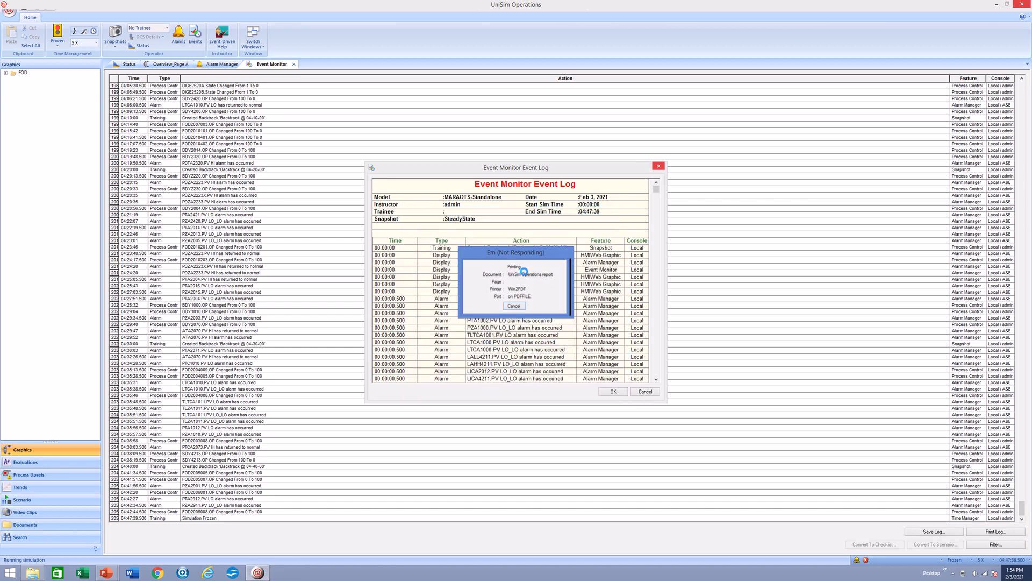
# Step: Filter the Event Monitor log to Process Control events only, excluding the Training and Alarm types
pyautogui.click(981, 545)
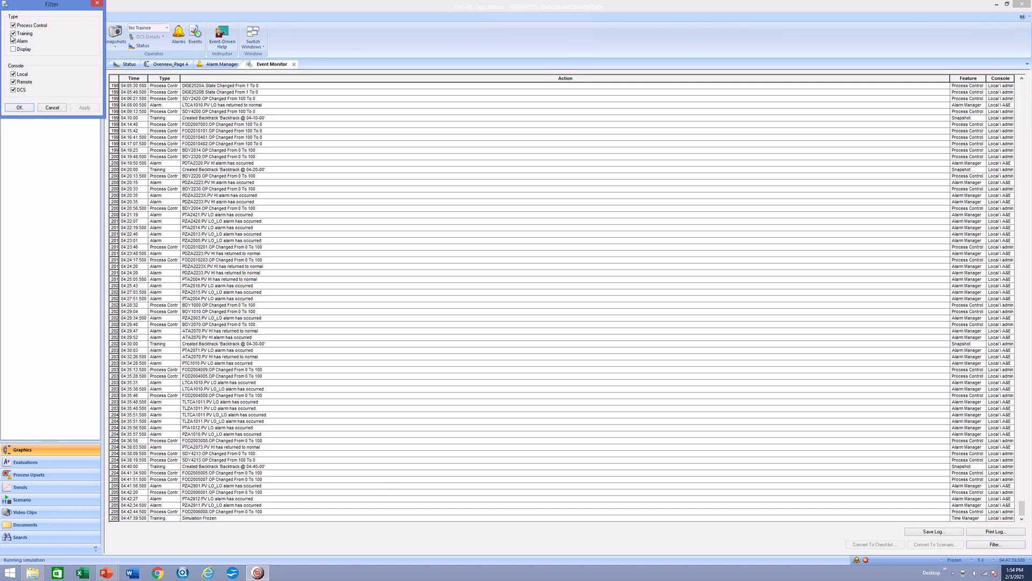
pyautogui.click(16, 33)
pyautogui.click(16, 41)
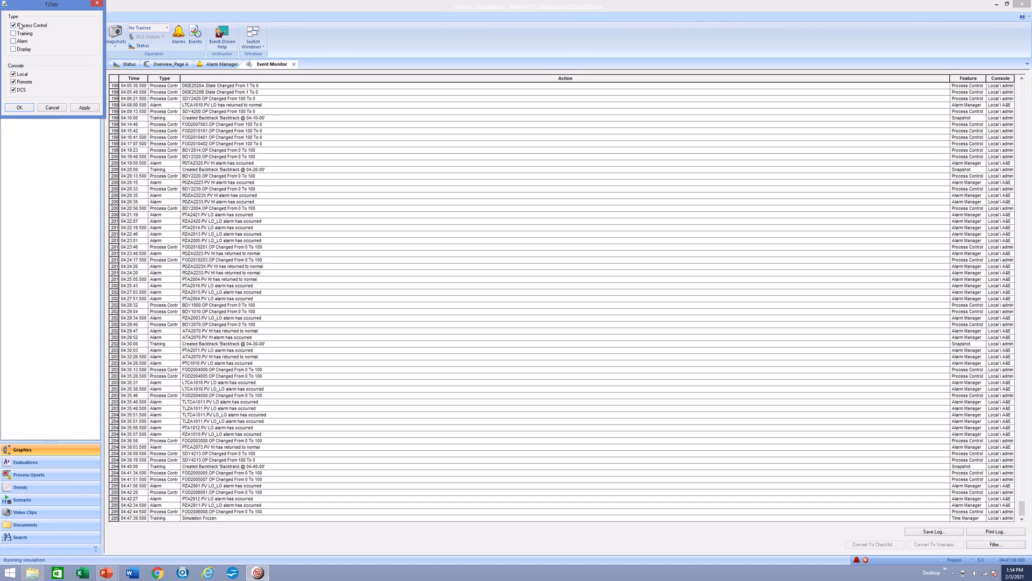
pyautogui.click(84, 107)
pyautogui.click(24, 108)
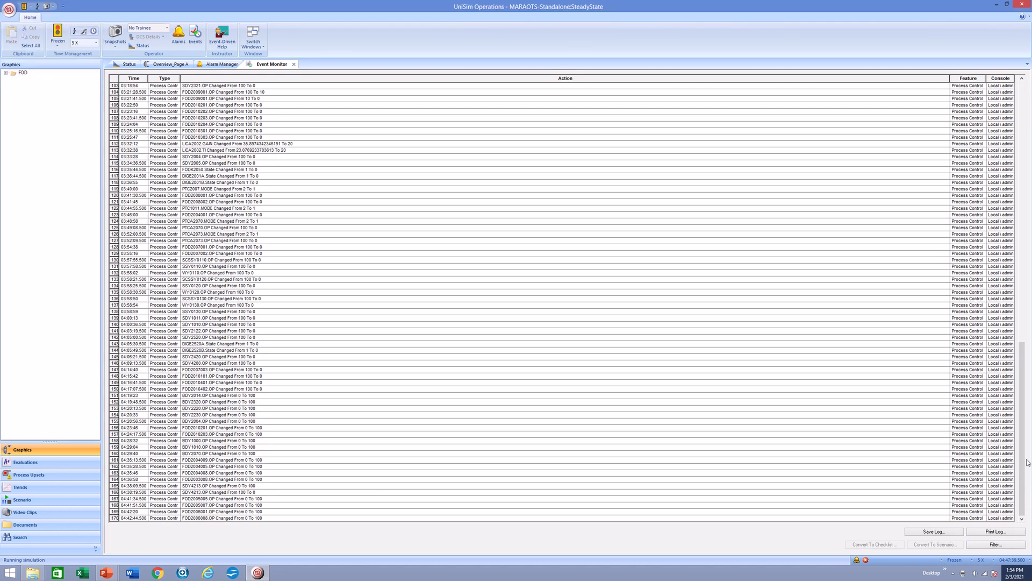
# Step: Print the filtered event log over the whole time range with the Win2PDF printer
pyautogui.click(1003, 532)
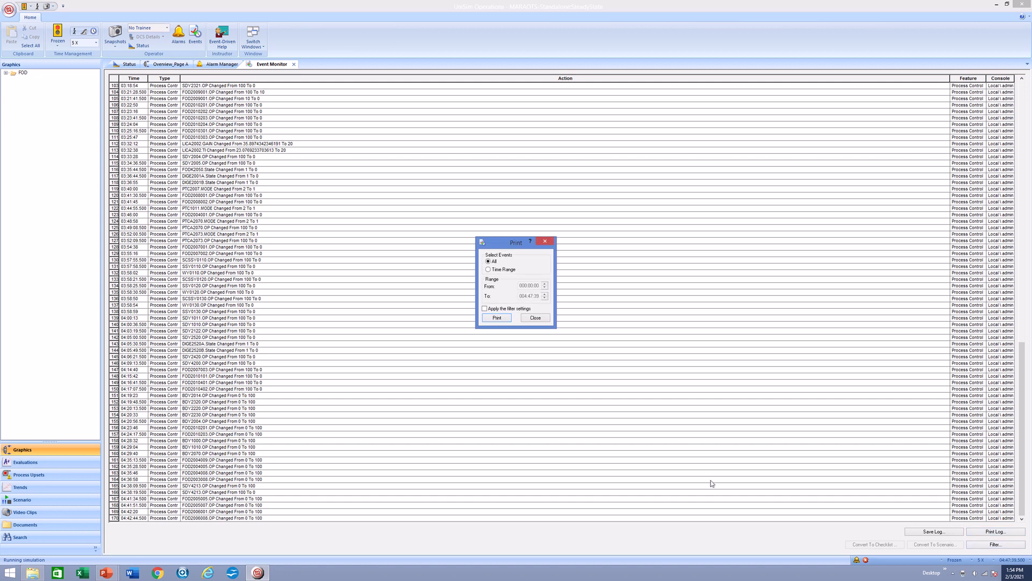
pyautogui.click(497, 317)
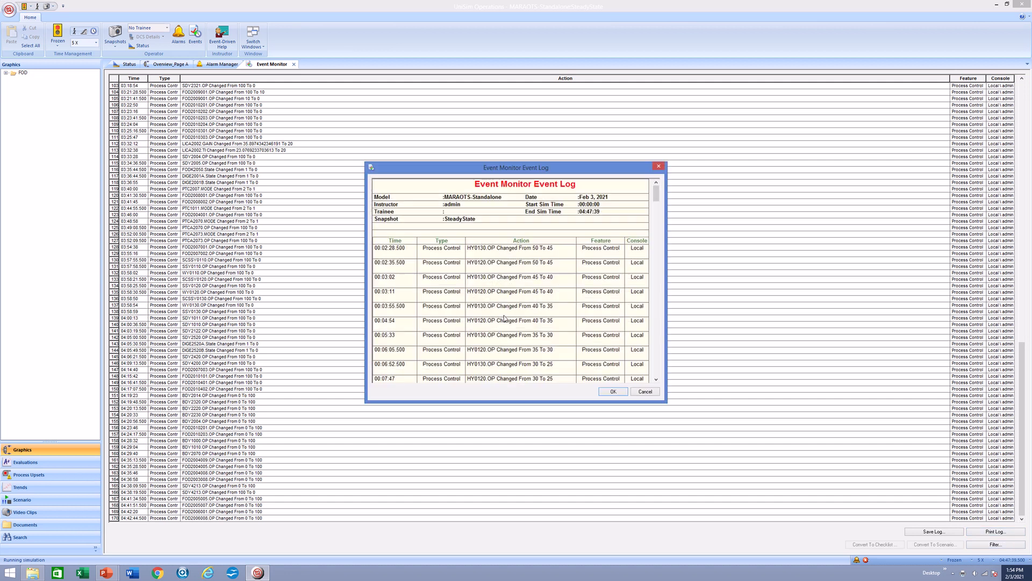
pyautogui.click(603, 391)
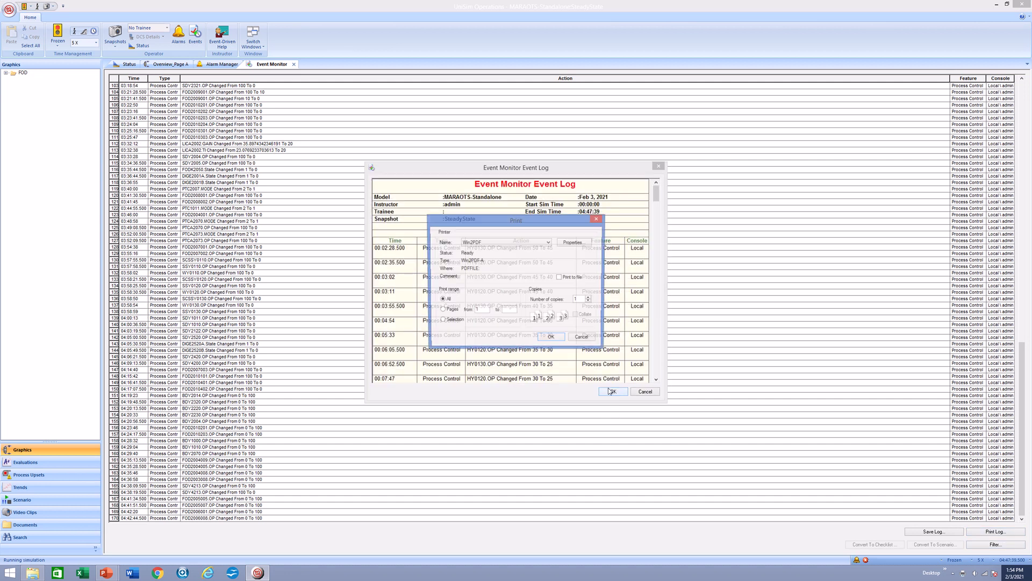
pyautogui.click(561, 343)
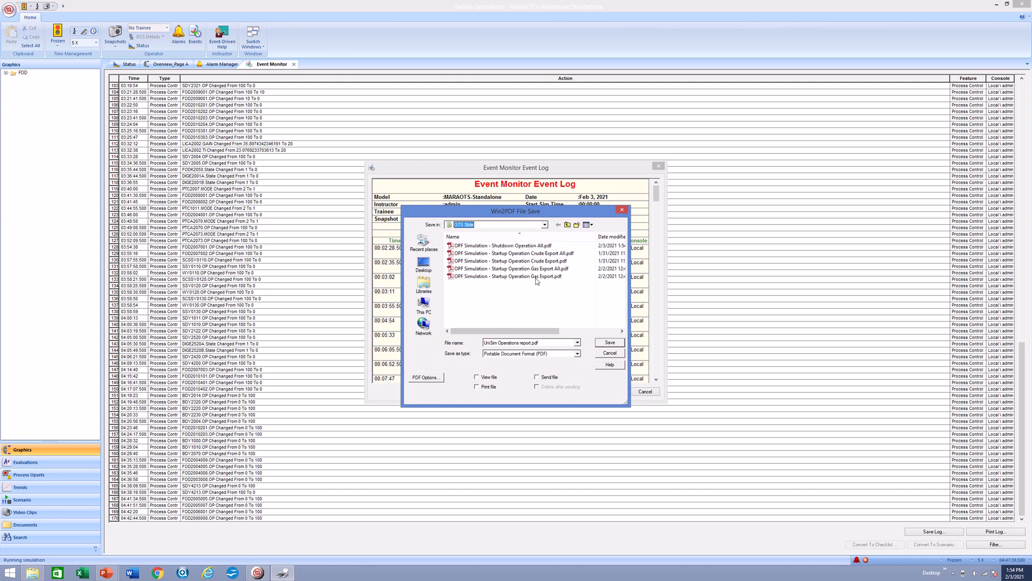
# Step: Save the filtered log PDF in the OTS Slide folder as "OPF Simulation - Shutdown Operation"
pyautogui.click(554, 245)
pyautogui.click(571, 344)
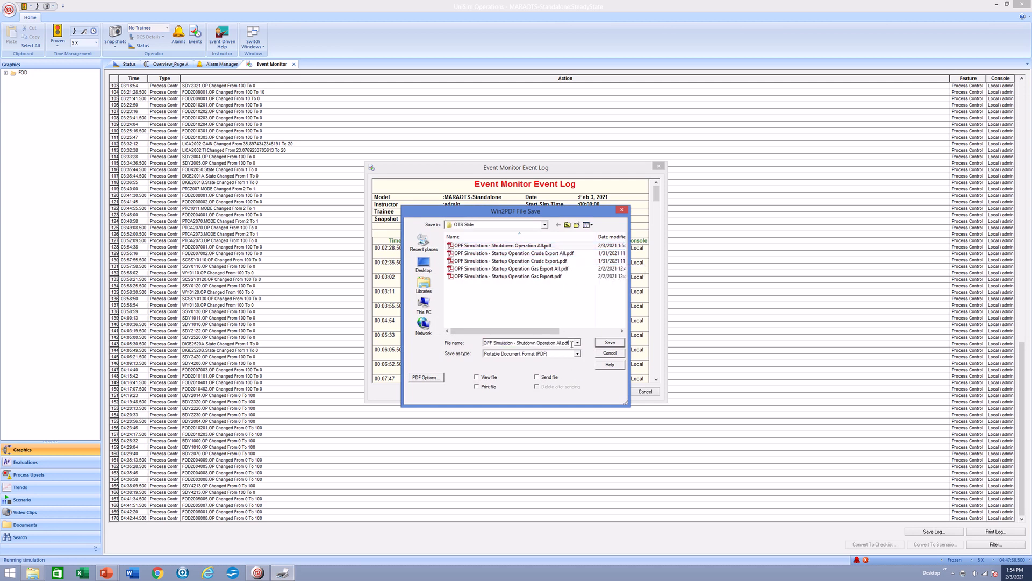
pyautogui.press('BackSpace')
pyautogui.press('BackSpace')
pyautogui.press('BackSpace')
pyautogui.press('BackSpace')
pyautogui.press('BackSpace')
pyautogui.press('BackSpace')
pyautogui.press('BackSpace')
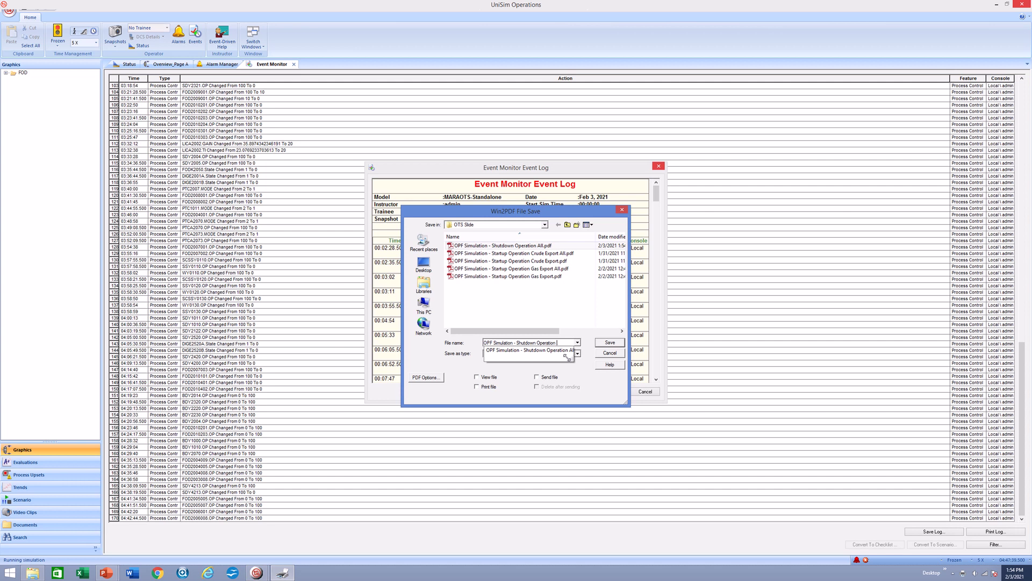
pyautogui.click(610, 342)
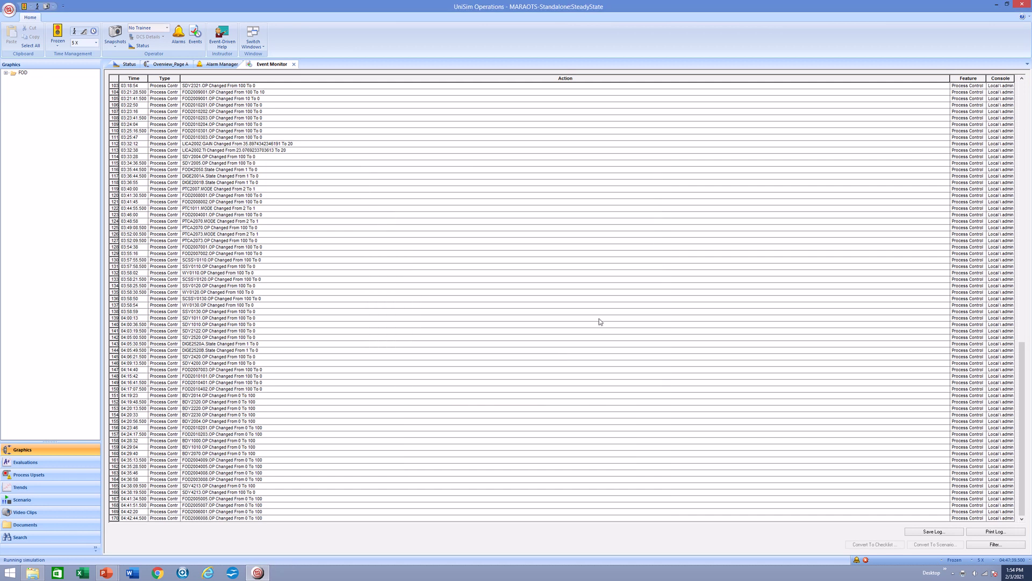
# Step: Close the Event Monitor and acknowledge the alarms listed in the Alarm Manager
pyautogui.click(294, 64)
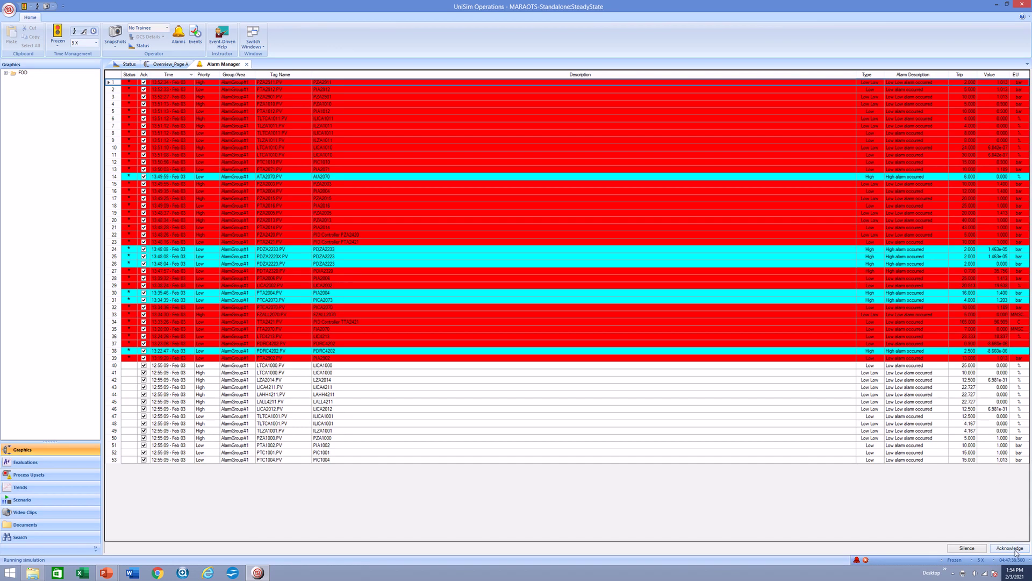
pyautogui.click(1017, 551)
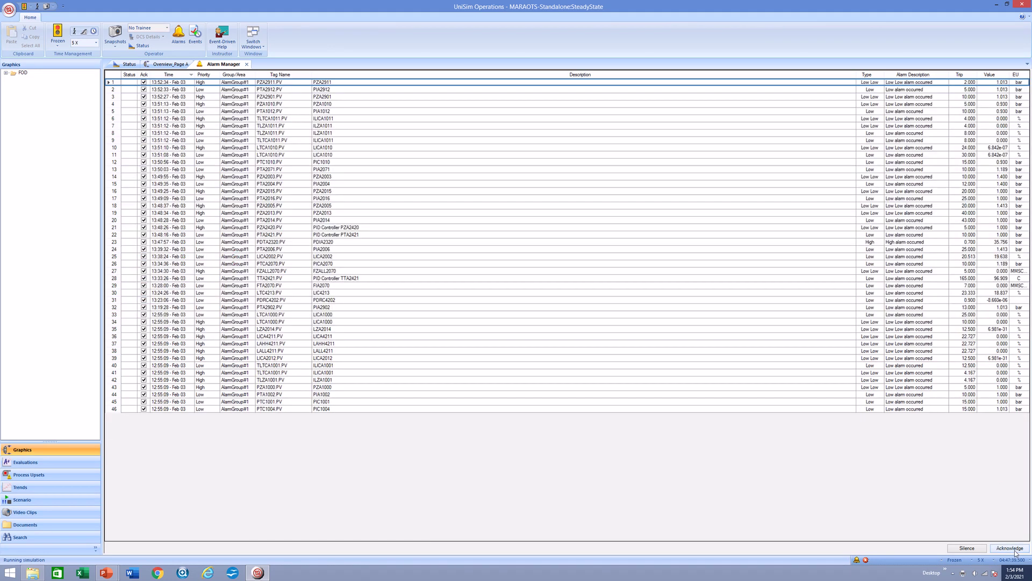
# Step: Capture Overview_Page A and paste the screenshot onto a new slide after blank slide 4 of the PowerPoint shutdown presentation
pyautogui.click(170, 64)
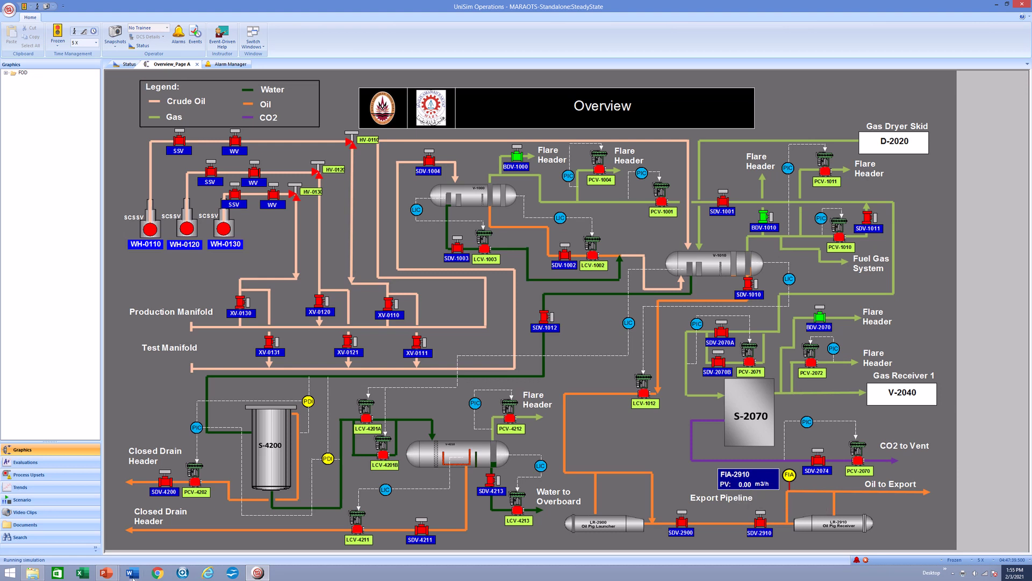
pyautogui.moveTo(106, 574)
pyautogui.moveTo(92, 543)
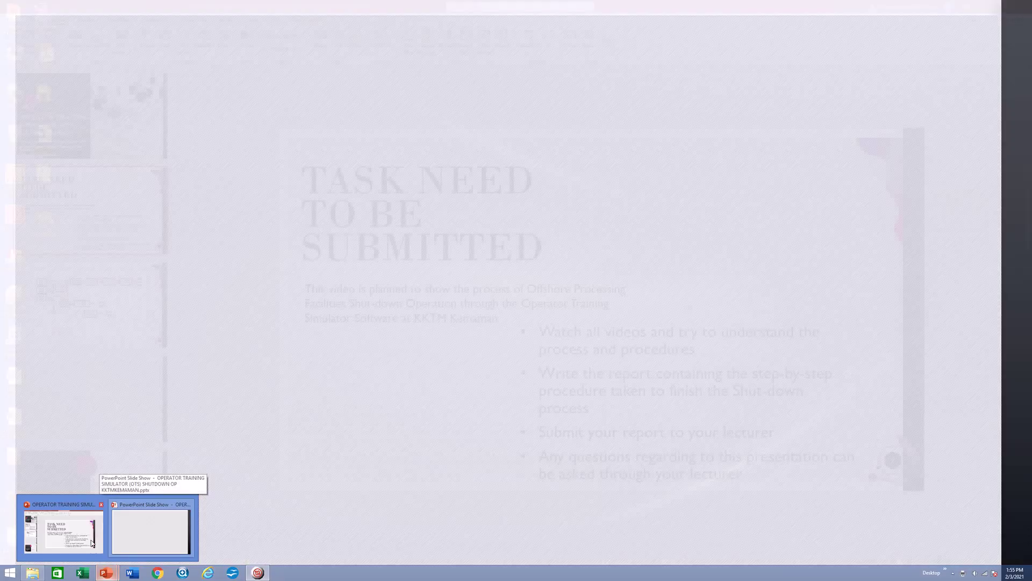
pyautogui.moveTo(128, 531)
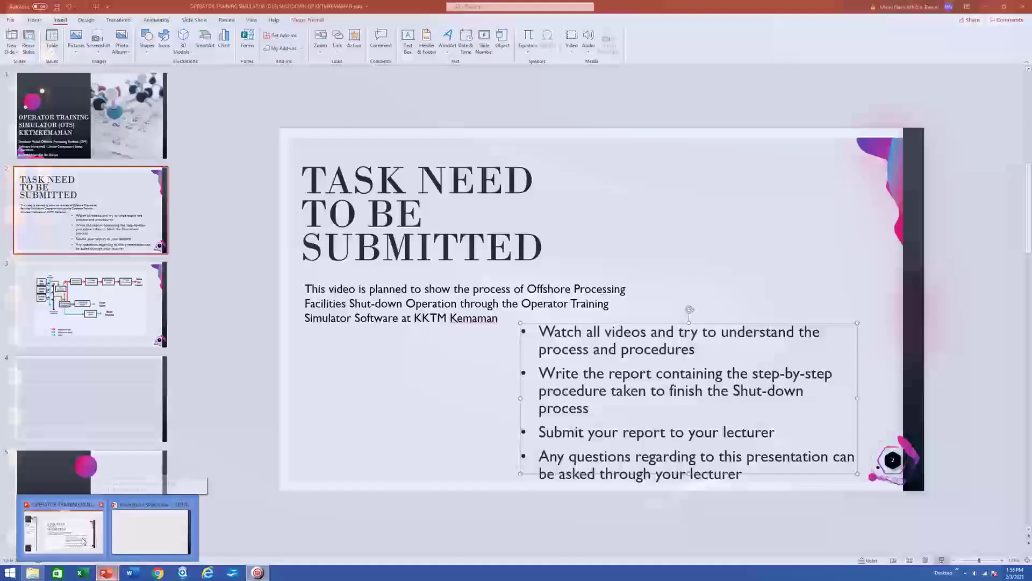
pyautogui.click(63, 532)
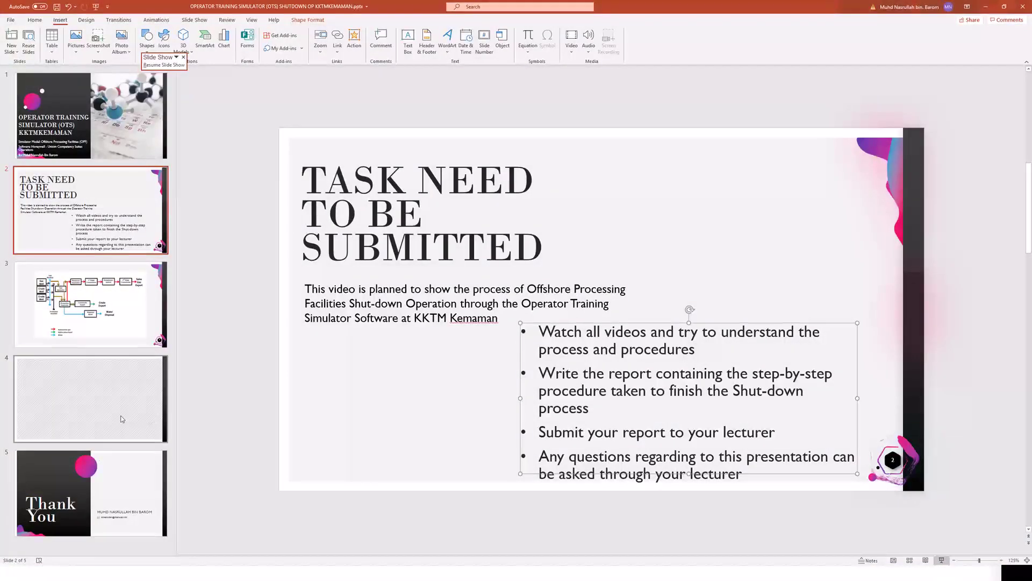
pyautogui.click(140, 400)
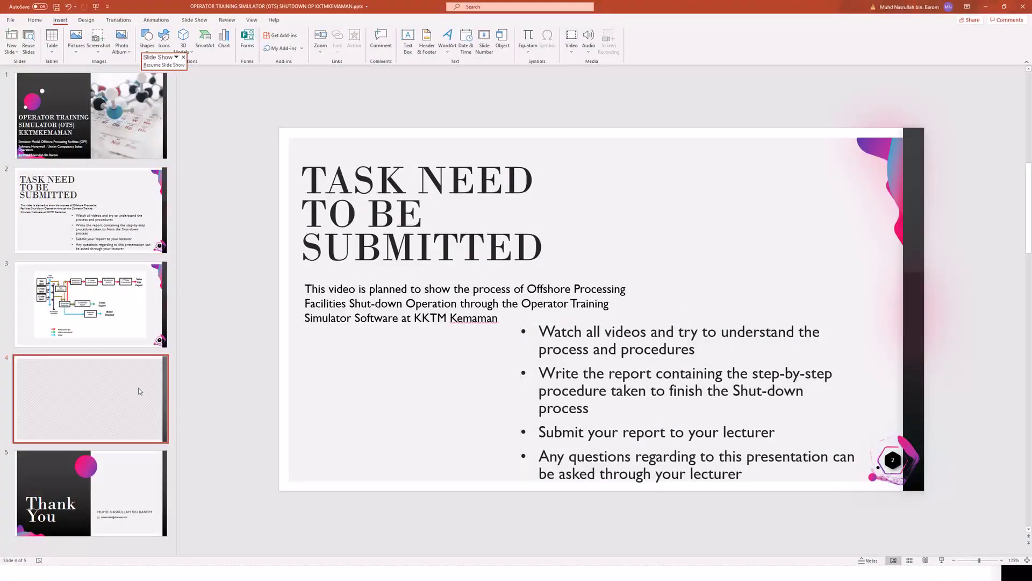
pyautogui.press('Return')
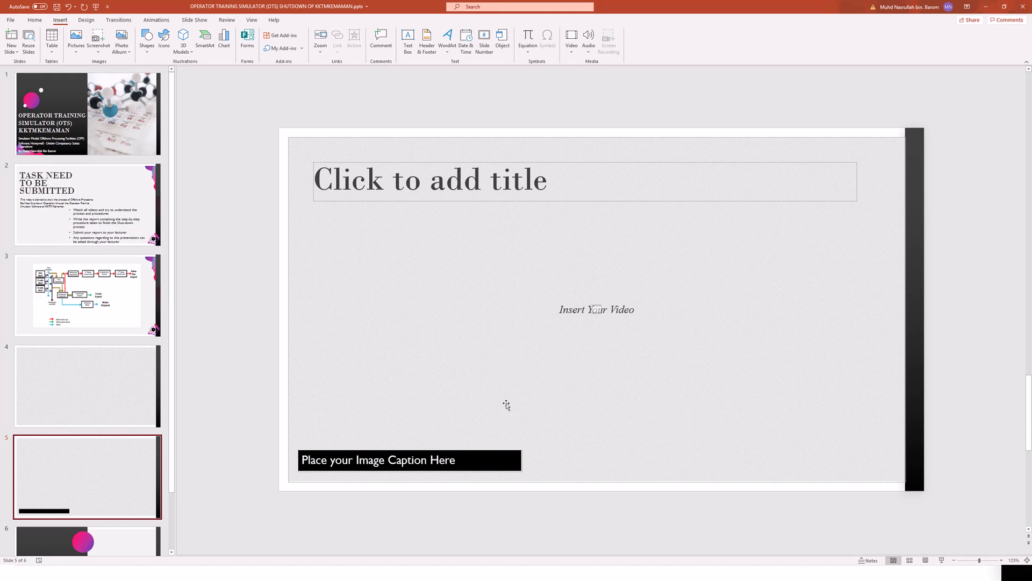
pyautogui.hotkey('ctrl', 'v')
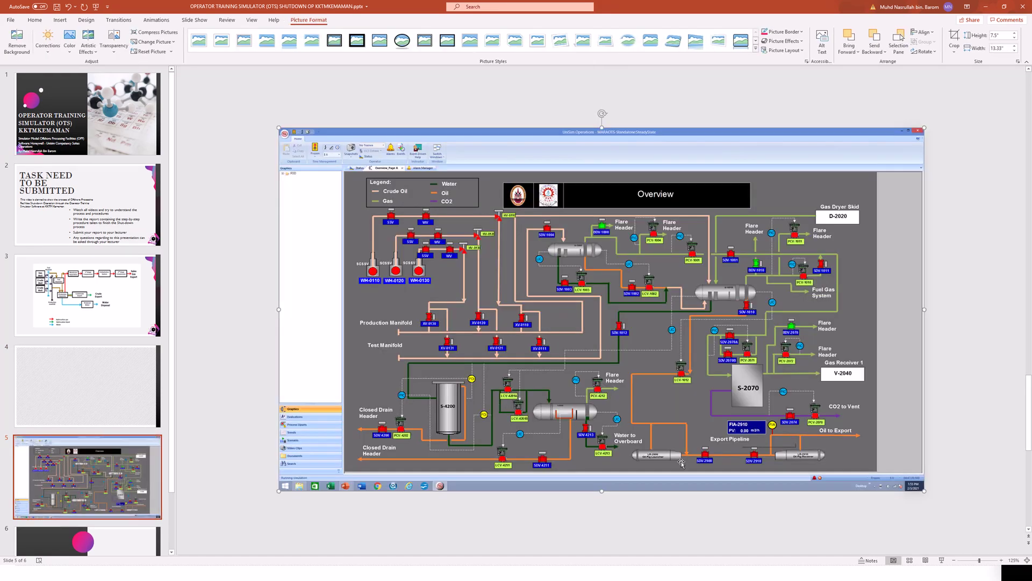